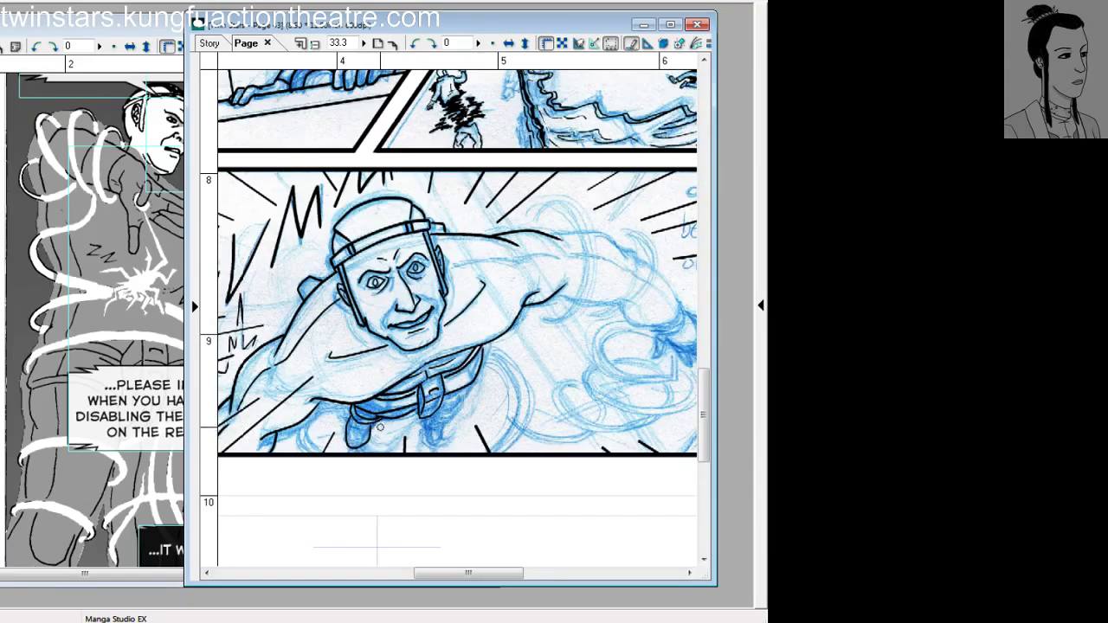
Ink the outer contour of the flying man's leg below the belt, undoing and redrawing the stroke.
{"action": "key", "text": "ctrl+z"}
{"action": "mouse_move", "coordinate": [352, 412]}
{"action": "left_mouse_down"}
{"action": "mouse_move", "coordinate": [355, 446]}
{"action": "mouse_move", "coordinate": [370, 423]}
{"action": "left_mouse_up"}
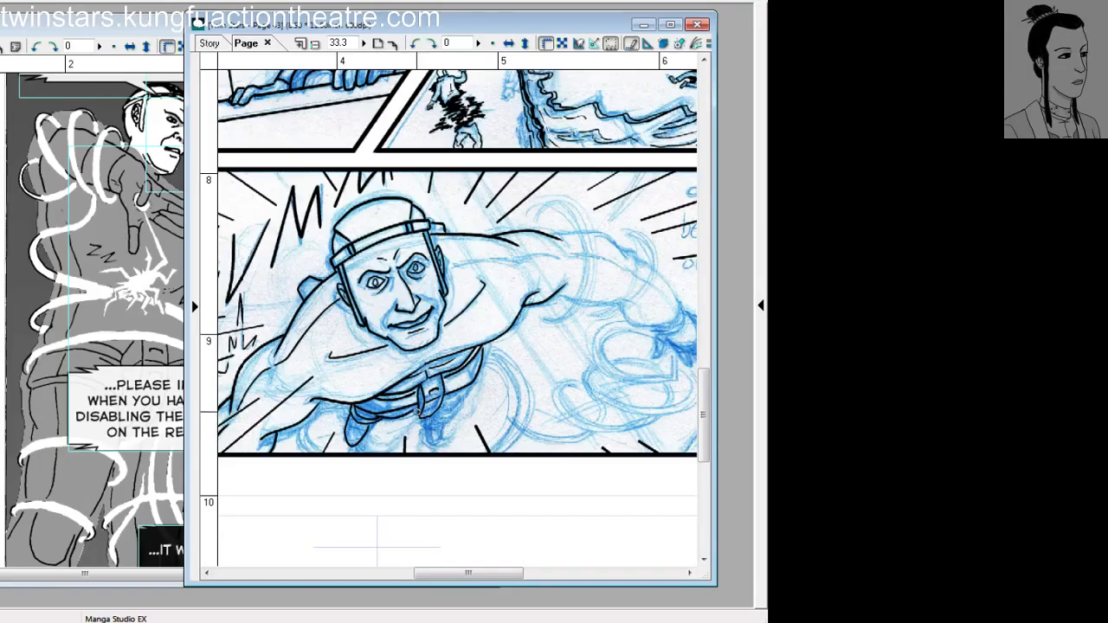
{"action": "key", "text": "ctrl+z"}
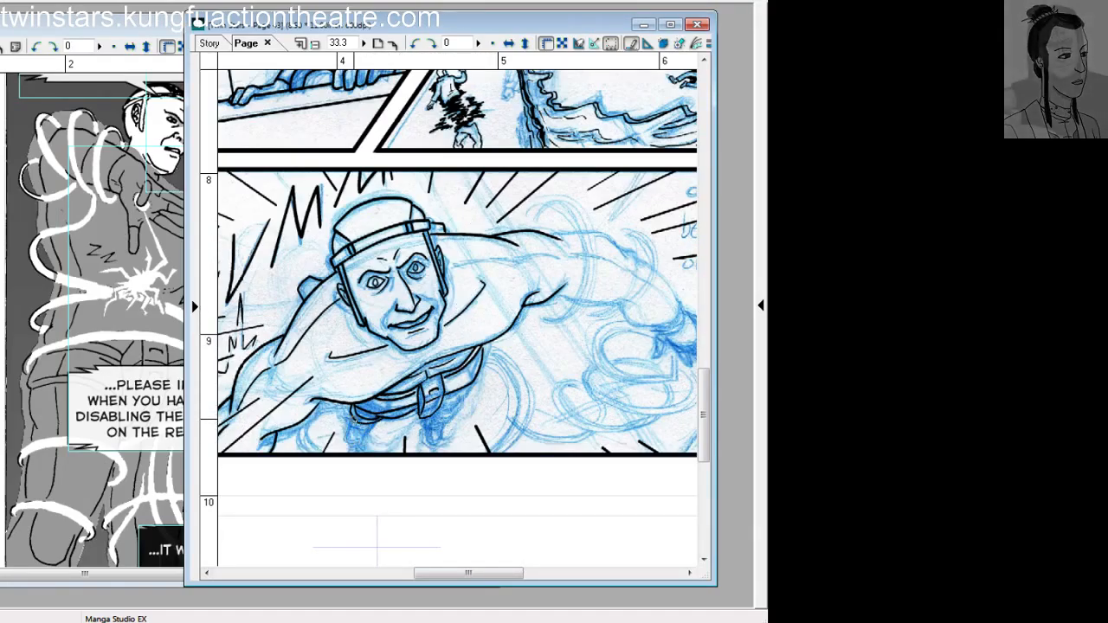
{"action": "left_click_drag", "start_coordinate": [353, 413], "coordinate": [347, 445]}
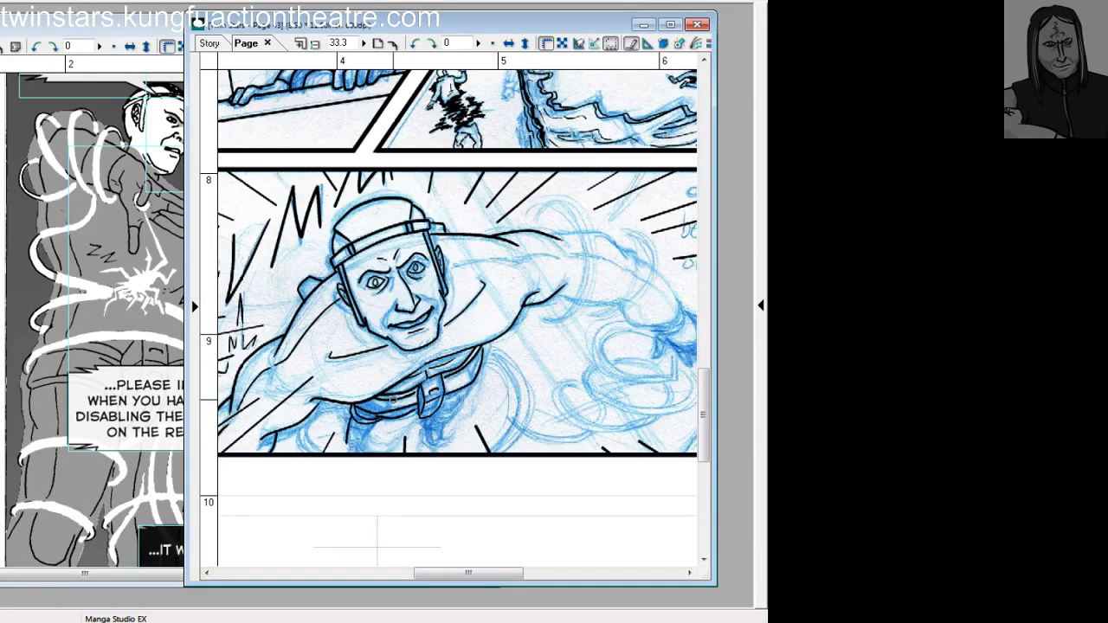
{"action": "key", "text": "ctrl+z"}
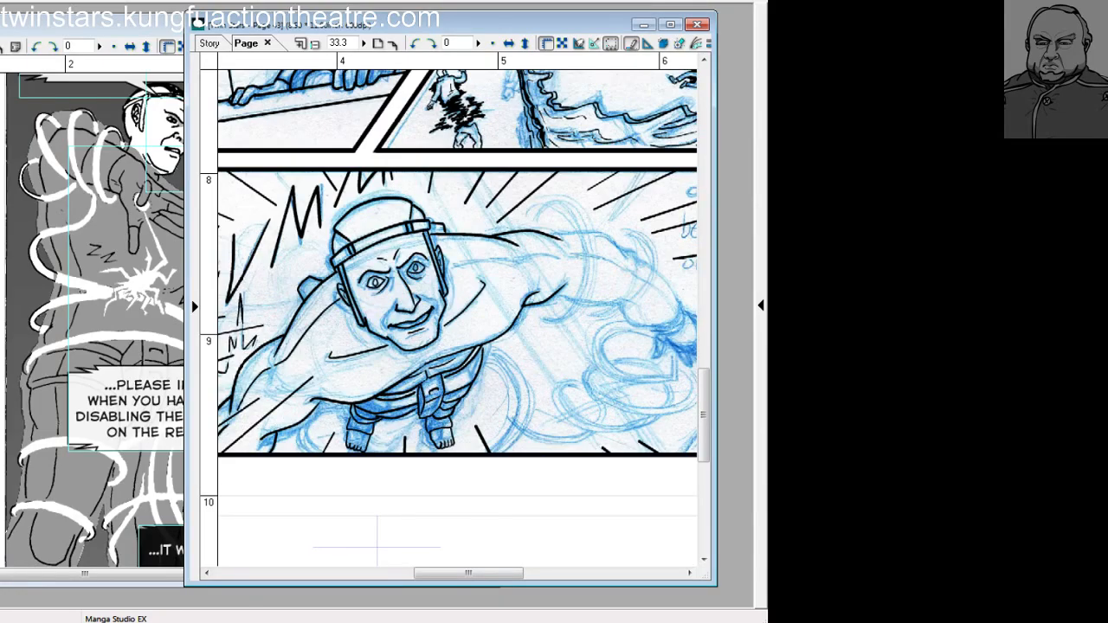
Ink the upper and lower contours of the outstretched arm near the elbow, following the blue pencils.
{"action": "left_click_drag", "start_coordinate": [482, 564], "coordinate": [507, 555]}
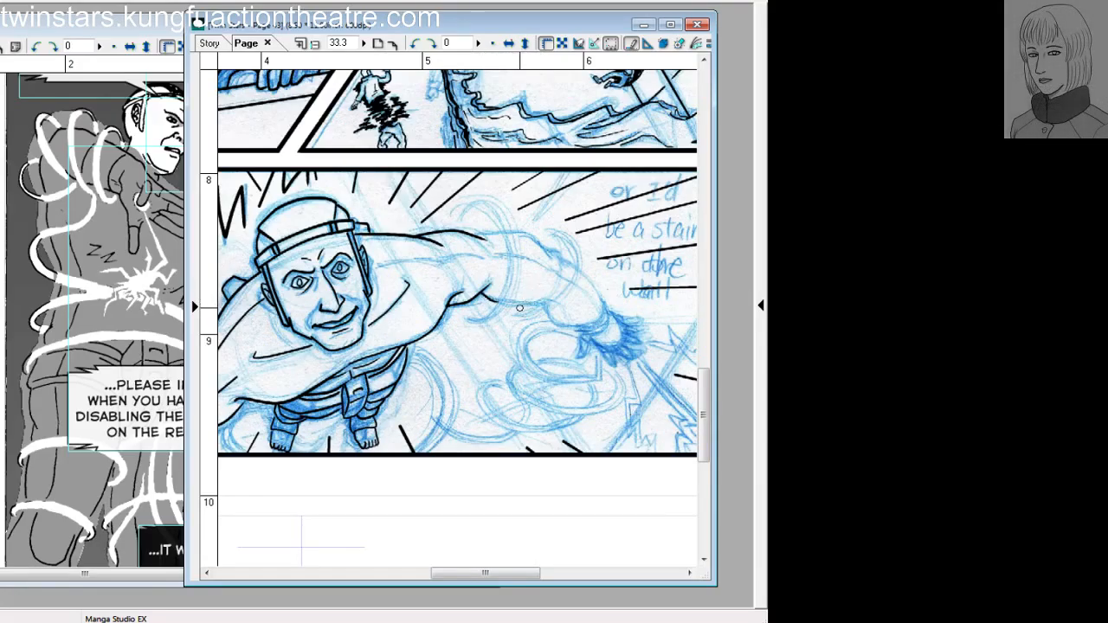
{"action": "left_click_drag", "start_coordinate": [511, 306], "coordinate": [534, 303]}
{"action": "left_click_drag", "start_coordinate": [468, 234], "coordinate": [500, 233]}
{"action": "key", "text": "ctrl+z"}
{"action": "key", "text": "ctrl+z"}
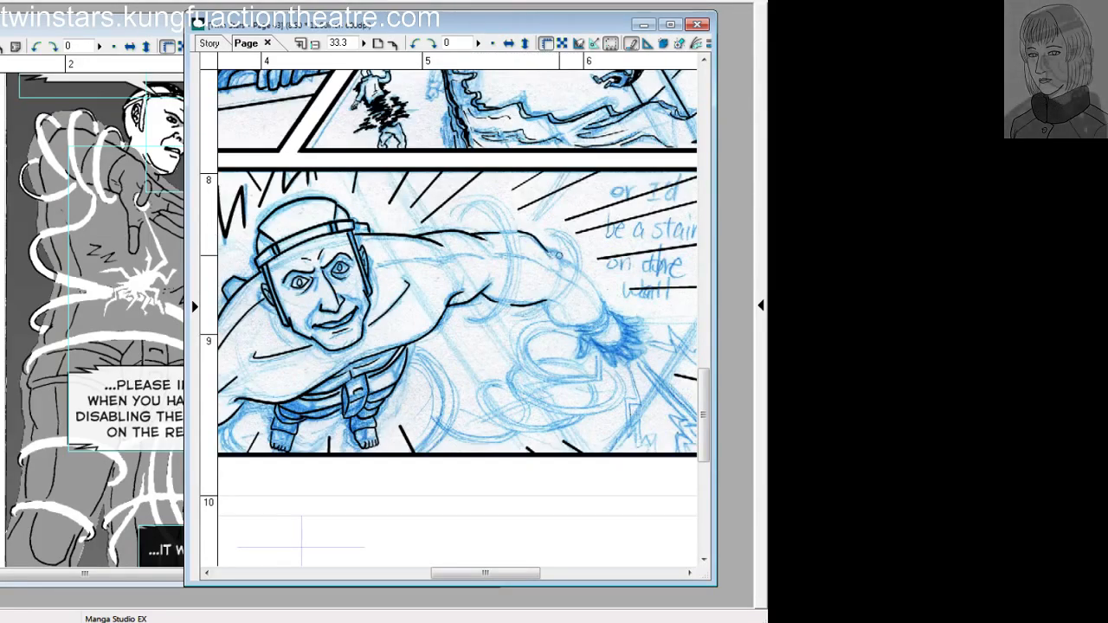
Redraw the elbow contour and ink the upper edge of the outstretched forearm toward the wrist.
{"action": "key", "text": "ctrl+z"}
{"action": "mouse_move", "coordinate": [518, 232]}
{"action": "left_mouse_down"}
{"action": "mouse_move", "coordinate": [545, 248]}
{"action": "mouse_move", "coordinate": [517, 234]}
{"action": "mouse_move", "coordinate": [578, 261]}
{"action": "mouse_move", "coordinate": [517, 233]}
{"action": "mouse_move", "coordinate": [550, 257]}
{"action": "left_mouse_up"}
{"action": "key", "text": "ctrl+z"}
{"action": "key", "text": "ctrl+z"}
{"action": "key", "text": "ctrl+z"}
{"action": "key", "text": "ctrl+z"}
{"action": "key", "text": "ctrl+z"}
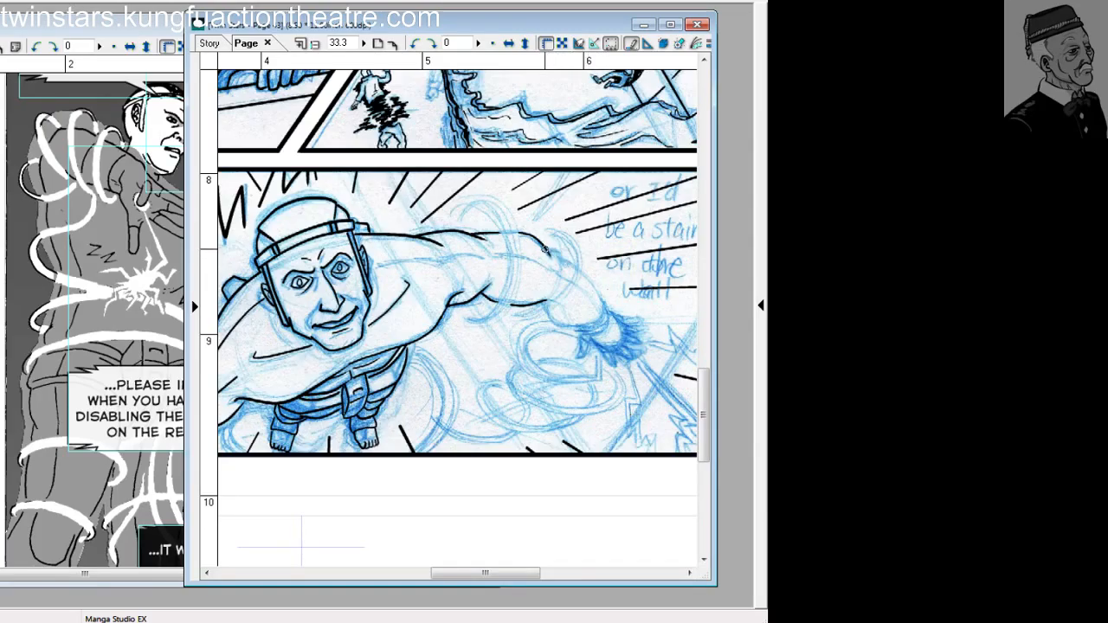
{"action": "key", "text": "ctrl+z"}
{"action": "left_click_drag", "start_coordinate": [547, 249], "coordinate": [570, 264]}
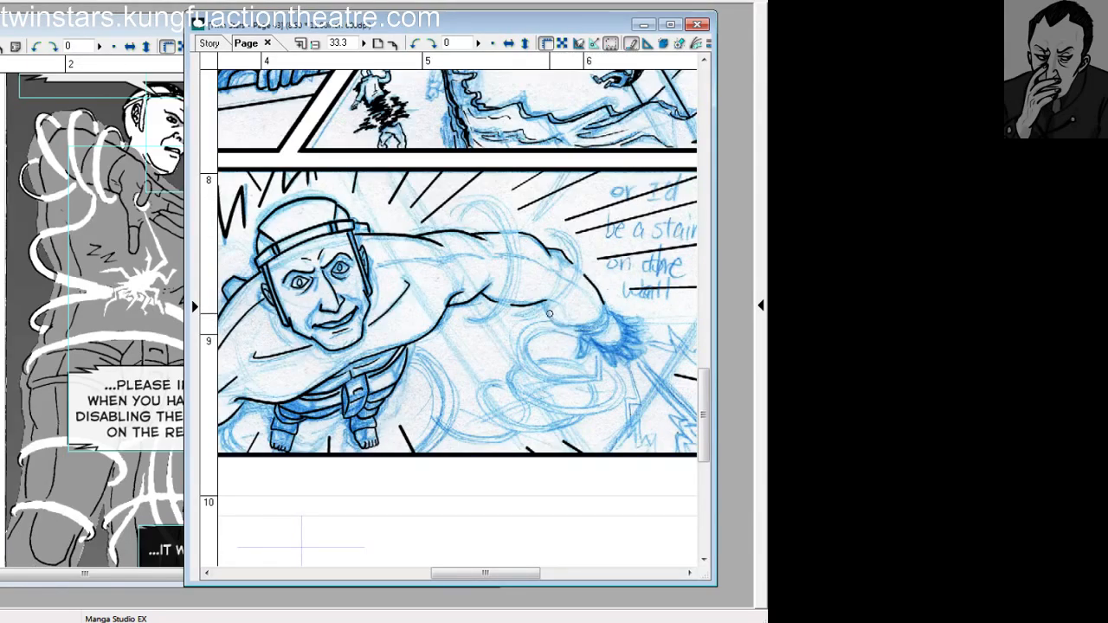
Ink the underside of the outstretched forearm to the wrist, undoing and retrying the strokes.
{"action": "left_click_drag", "start_coordinate": [547, 311], "coordinate": [586, 326]}
{"action": "key", "text": "ctrl+z"}
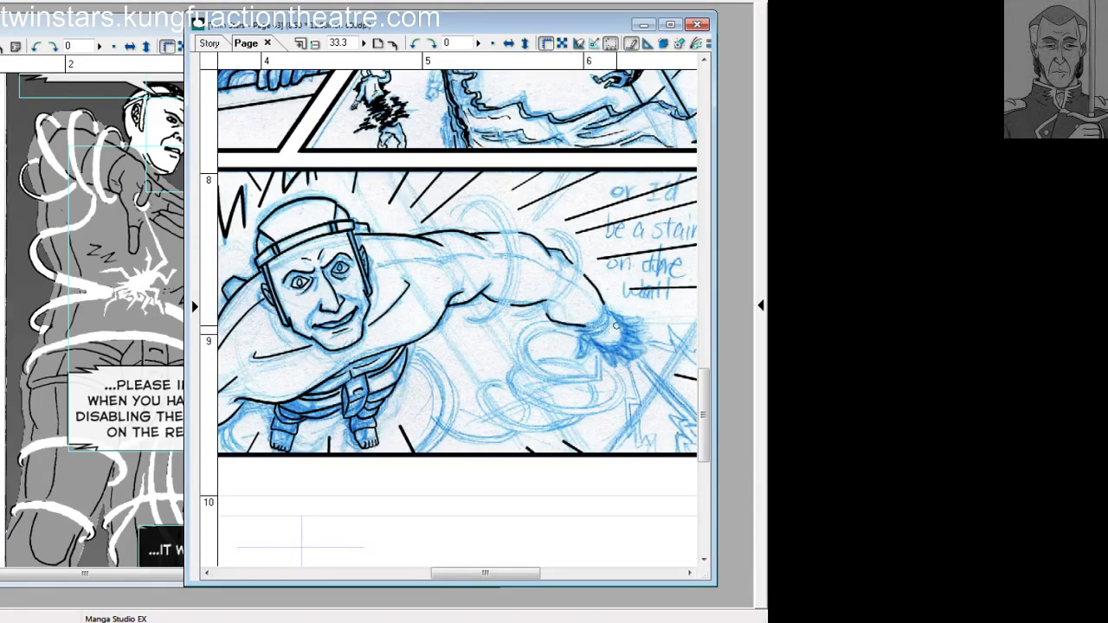
{"action": "key", "text": "ctrl+z"}
{"action": "mouse_move", "coordinate": [549, 312]}
{"action": "left_mouse_down"}
{"action": "mouse_move", "coordinate": [582, 326]}
{"action": "mouse_move", "coordinate": [606, 306]}
{"action": "left_mouse_up"}
{"action": "key", "text": "ctrl+z"}
{"action": "key", "text": "ctrl+z"}
{"action": "key", "text": "ctrl+z"}
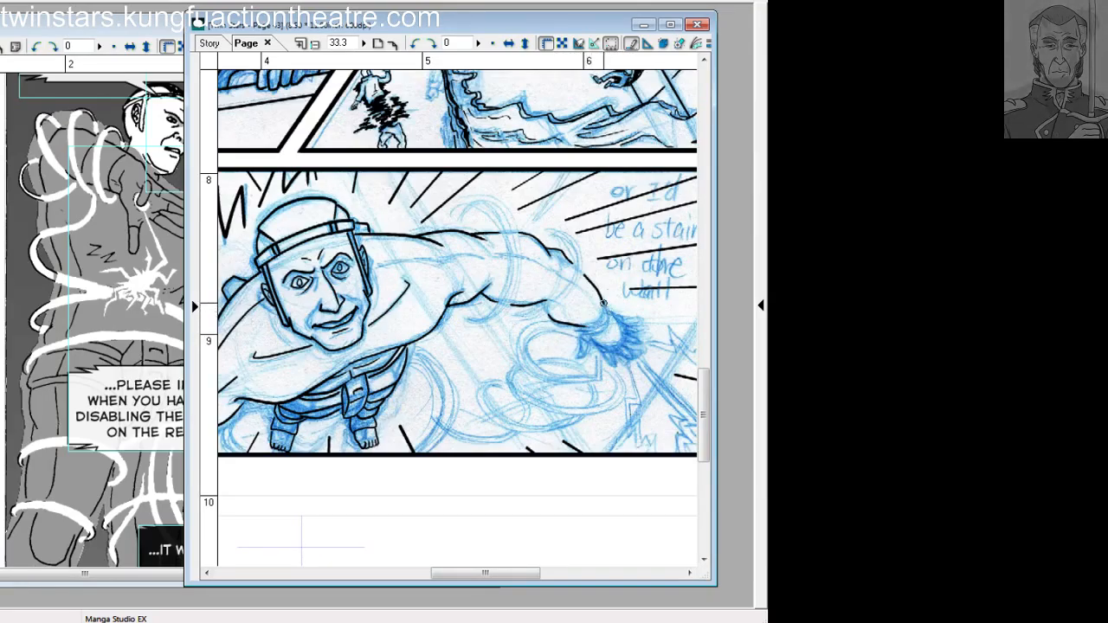
{"action": "key", "text": "ctrl+z"}
Ink the wrist cuff, thumb and spread fingers of the man's outstretched hand.
{"action": "left_click_drag", "start_coordinate": [484, 573], "coordinate": [453, 573]}
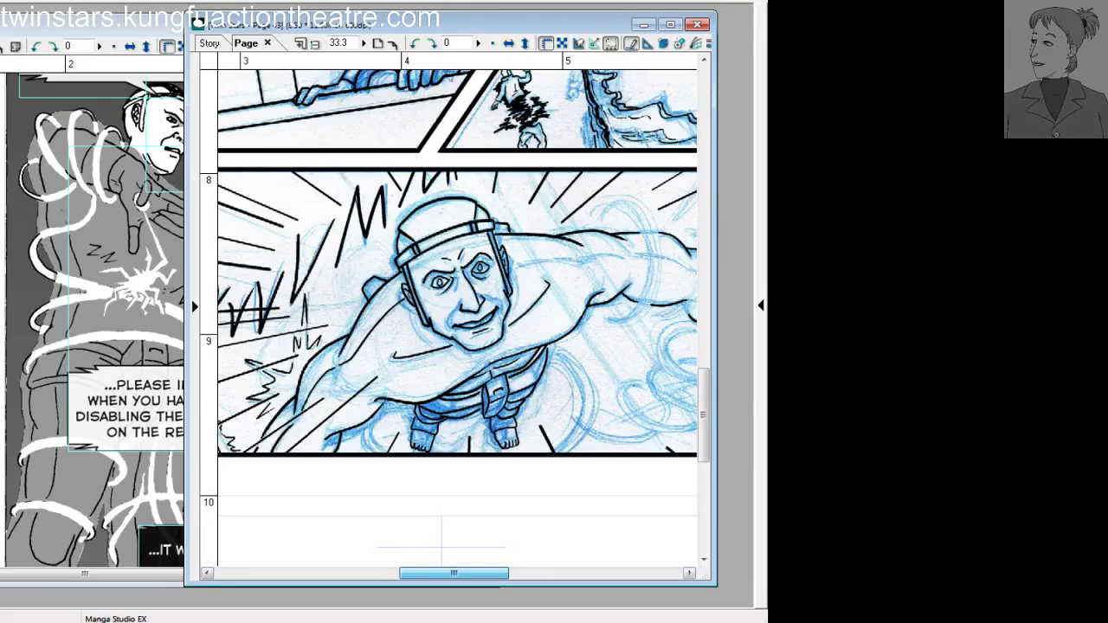
{"action": "left_click_drag", "start_coordinate": [453, 573], "coordinate": [484, 573]}
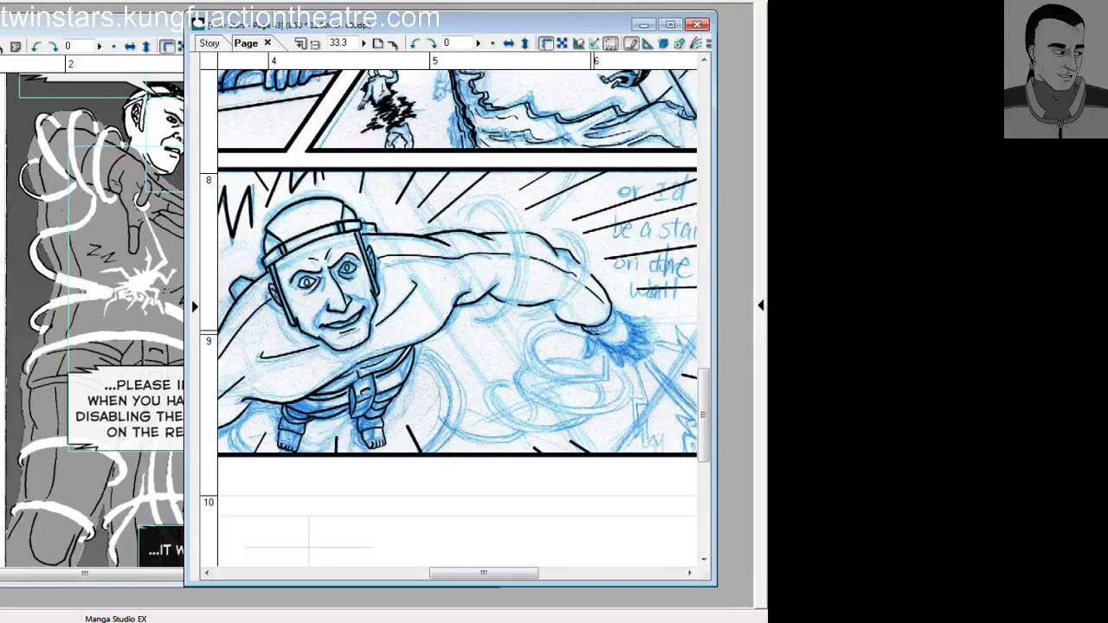
{"action": "left_click_drag", "start_coordinate": [613, 335], "coordinate": [619, 305]}
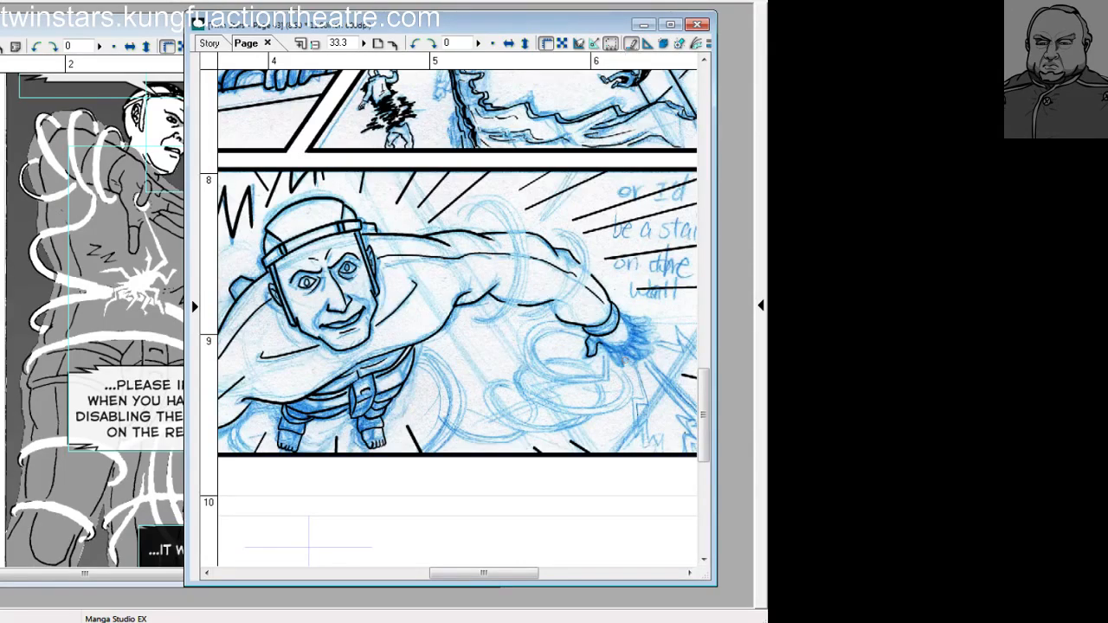
{"action": "left_click_drag", "start_coordinate": [433, 121], "coordinate": [490, 554]}
{"action": "left_click_drag", "start_coordinate": [433, 259], "coordinate": [463, 85]}
{"action": "left_click_drag", "start_coordinate": [688, 554], "coordinate": [561, 263]}
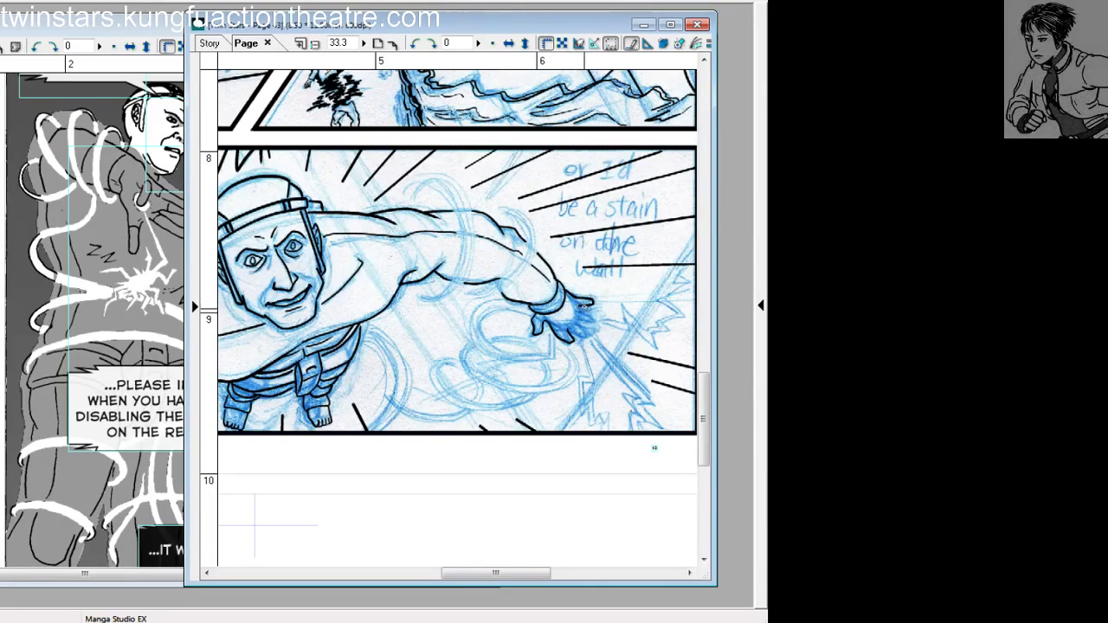
{"action": "mouse_move", "coordinate": [582, 310]}
{"action": "left_mouse_down"}
{"action": "mouse_move", "coordinate": [596, 314]}
{"action": "mouse_move", "coordinate": [576, 319]}
{"action": "mouse_move", "coordinate": [590, 336]}
{"action": "left_mouse_up"}
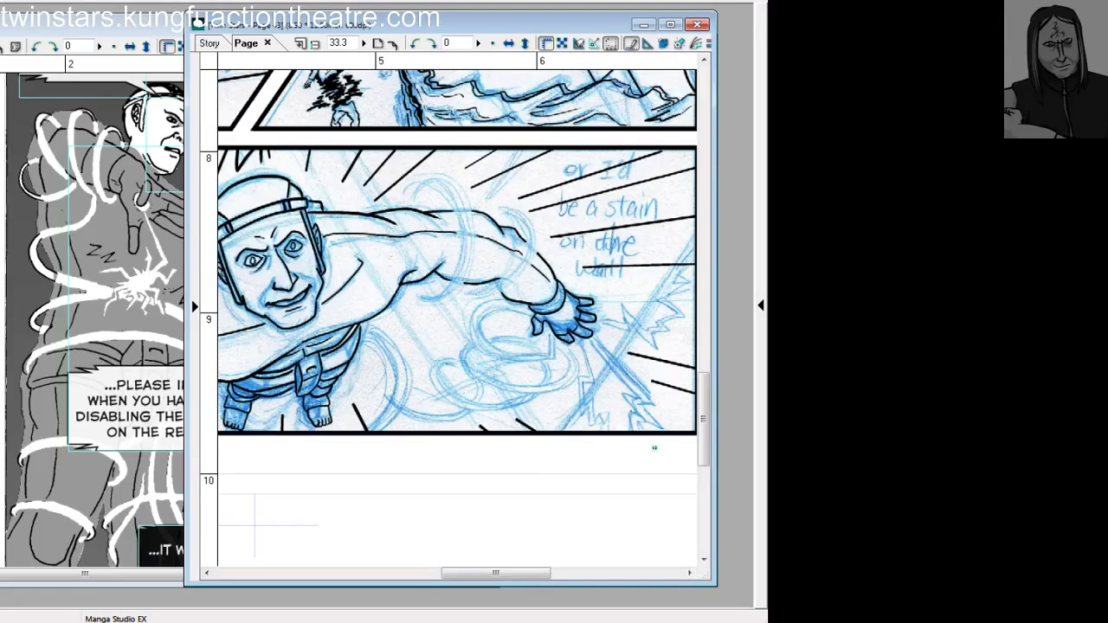
Ink a pair of short parallel diagonal lines in the background beneath the outstretched arm, redrawing the second line.
{"action": "left_click_drag", "start_coordinate": [541, 572], "coordinate": [508, 563]}
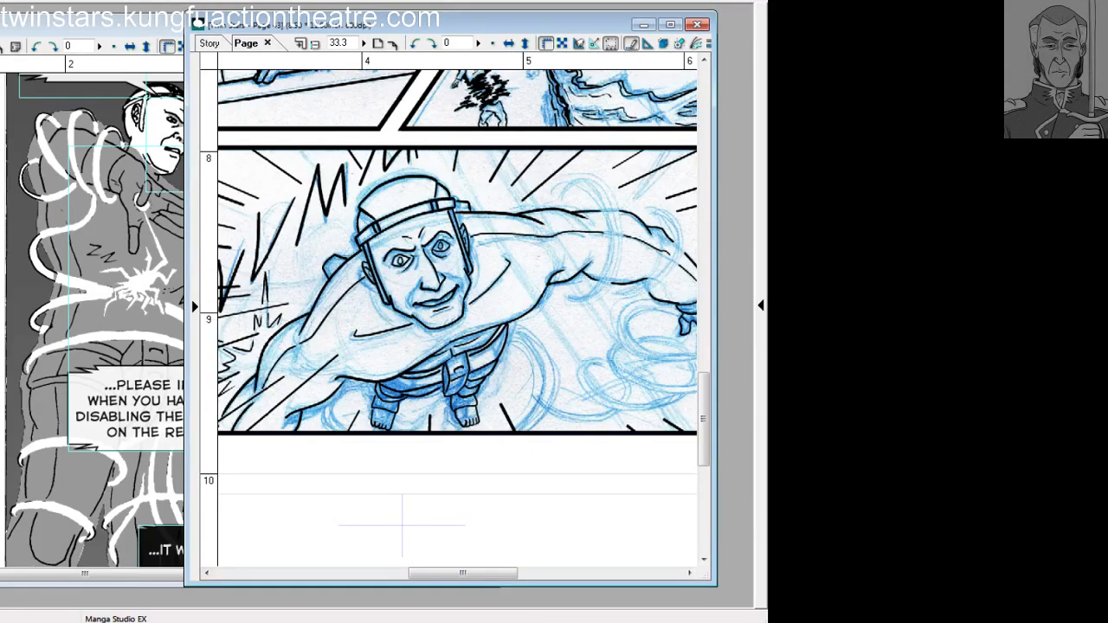
{"action": "key", "text": "ctrl+minus"}
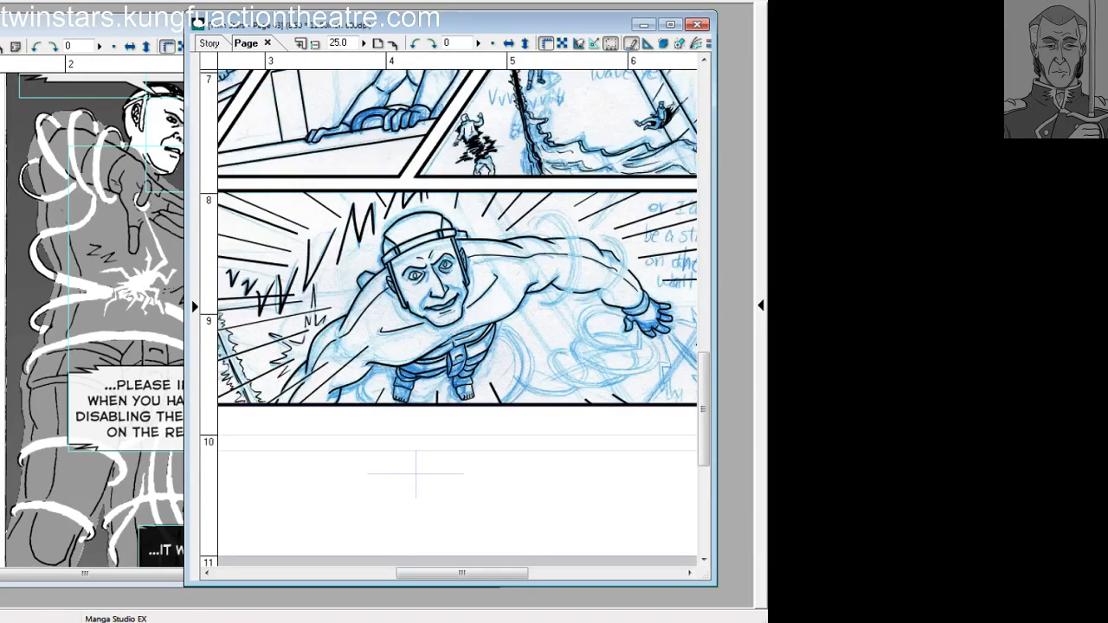
{"action": "left_click_drag", "start_coordinate": [462, 573], "coordinate": [494, 573]}
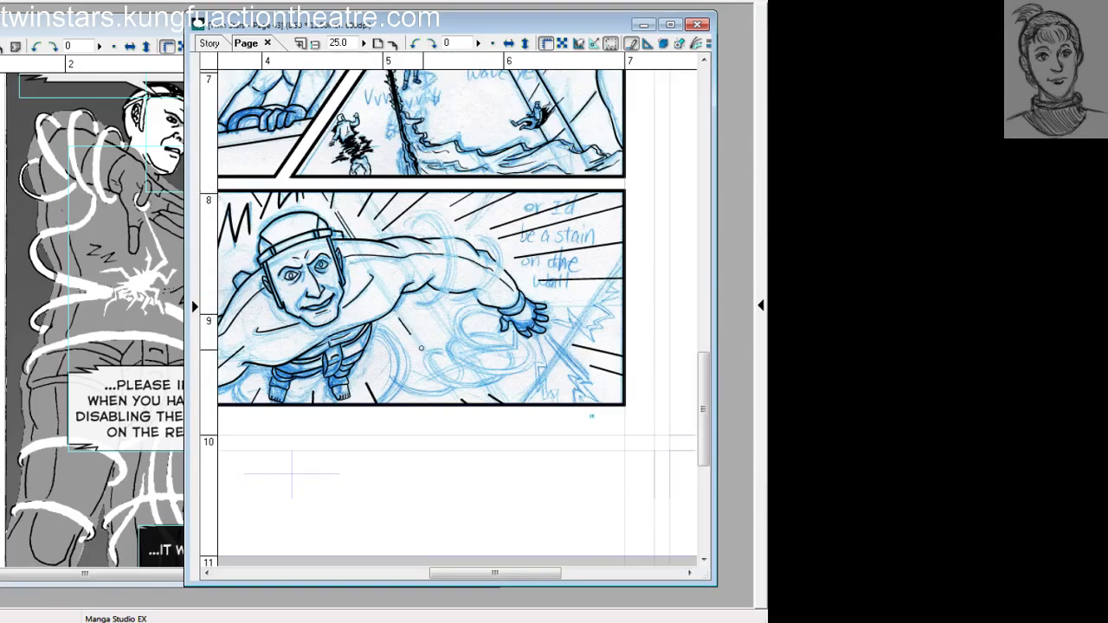
{"action": "left_click_drag", "start_coordinate": [398, 314], "coordinate": [423, 348]}
{"action": "key", "text": "ctrl+z"}
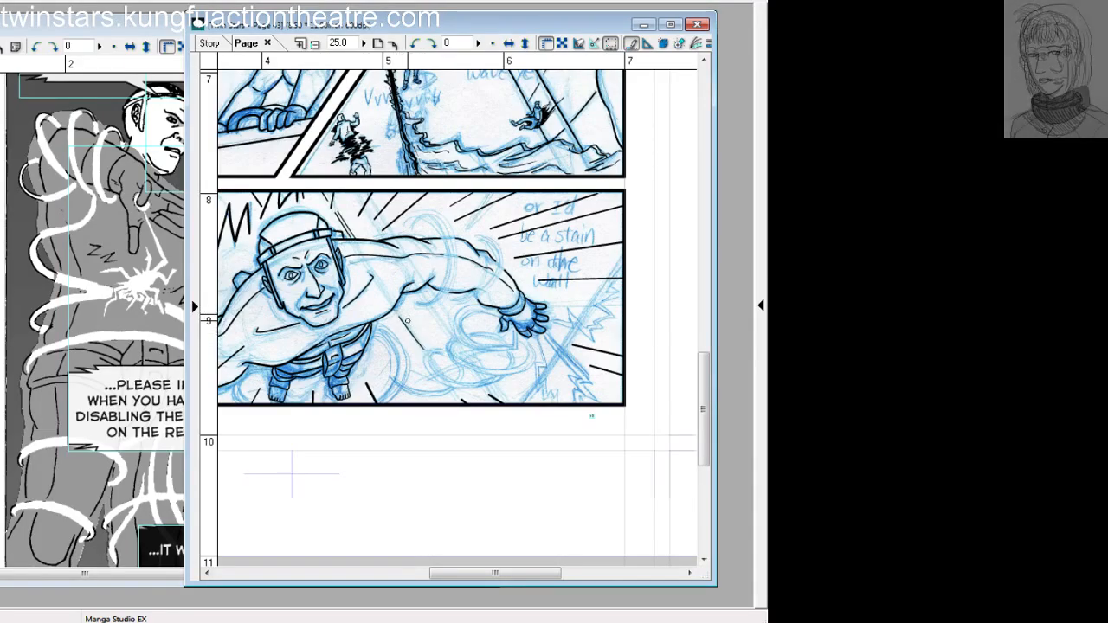
{"action": "left_click_drag", "start_coordinate": [399, 311], "coordinate": [425, 350]}
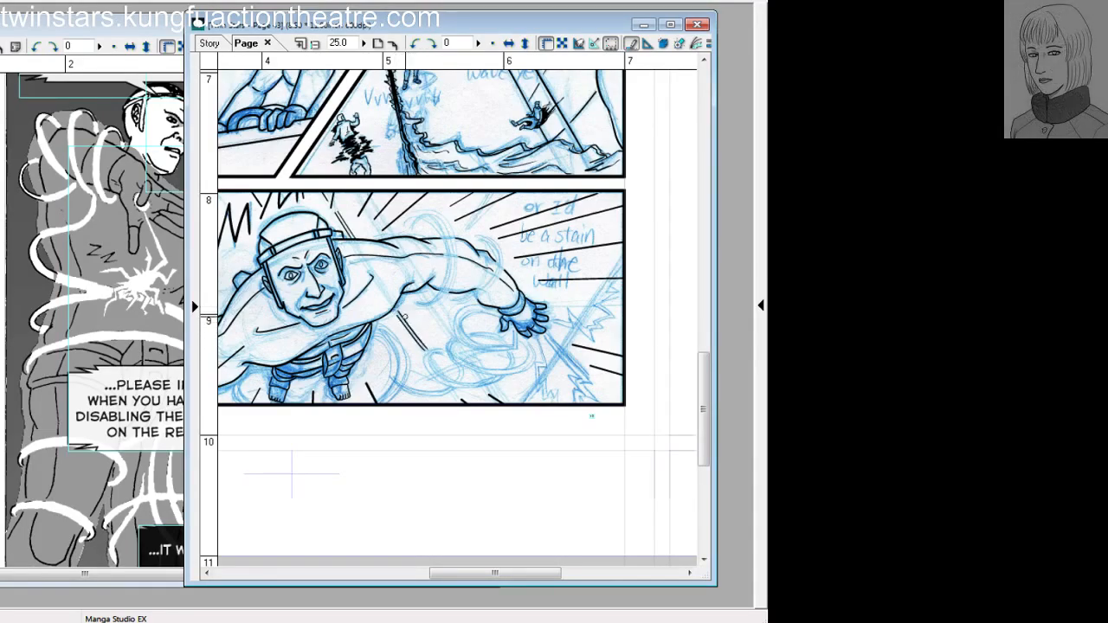
{"action": "key", "text": "ctrl+z"}
{"action": "key", "text": "ctrl+z"}
{"action": "left_click_drag", "start_coordinate": [399, 312], "coordinate": [424, 348]}
{"action": "key", "text": "ctrl+z"}
{"action": "left_click_drag", "start_coordinate": [398, 310], "coordinate": [425, 349]}
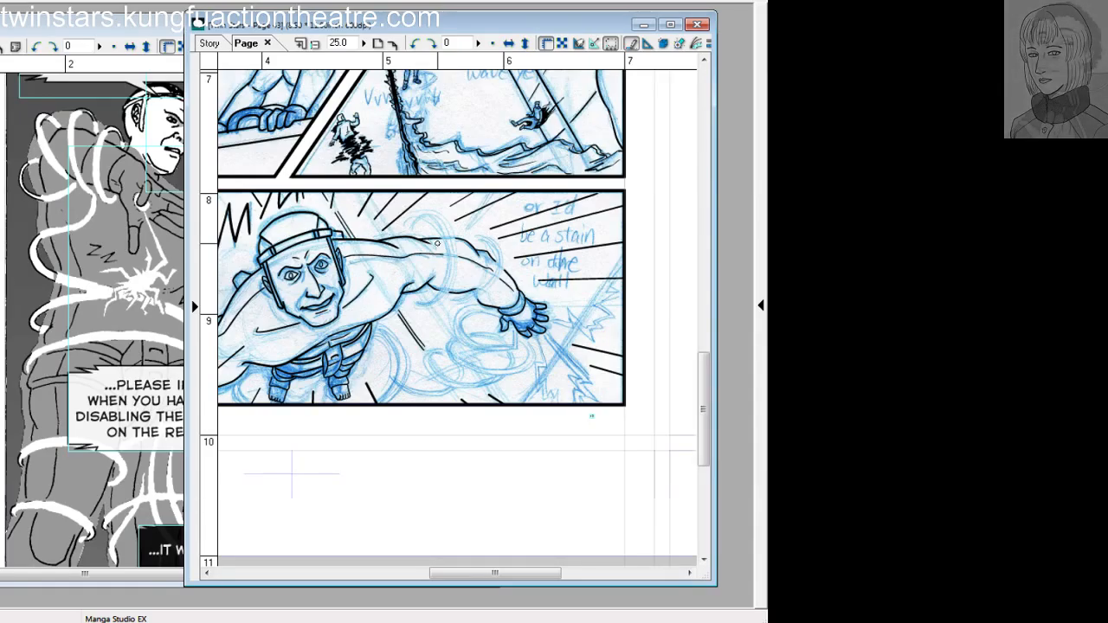
Ink the curved ring outline around the man's legs in the bottom panel.
{"action": "left_click_drag", "start_coordinate": [509, 573], "coordinate": [473, 573]}
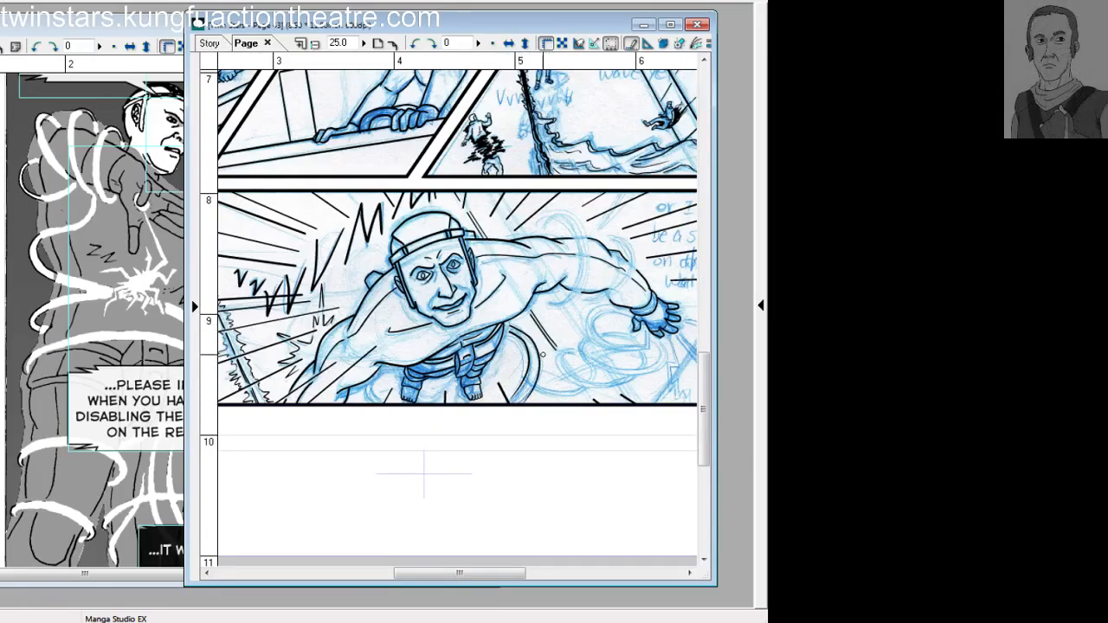
{"action": "left_click_drag", "start_coordinate": [508, 326], "coordinate": [542, 377]}
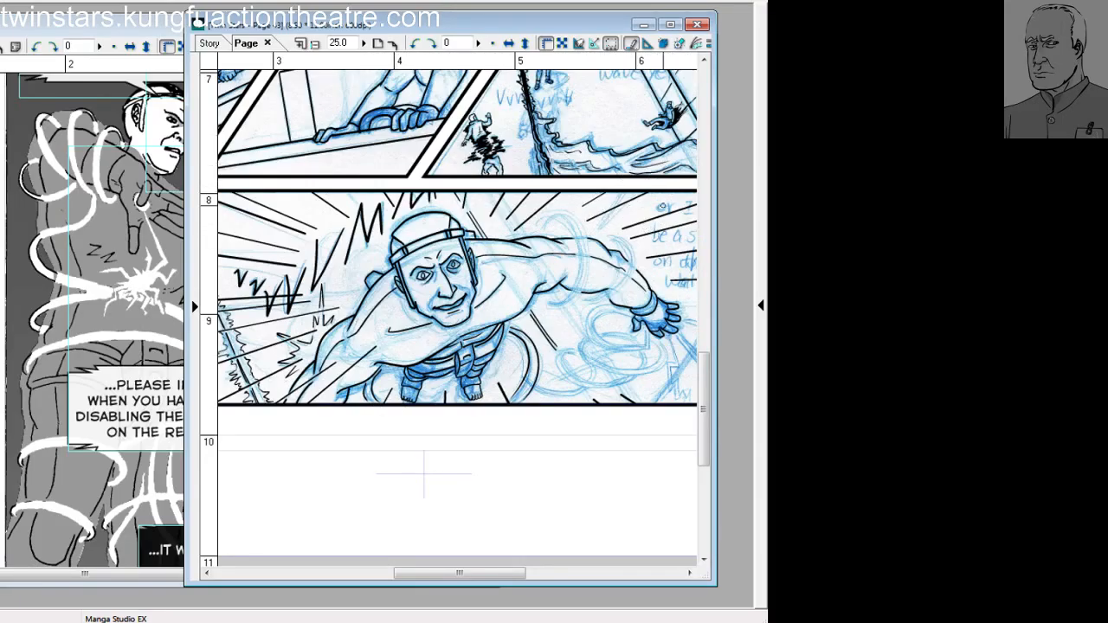
Ink long parallel background diagonals from beneath the arm toward the panel's lower border and save the page.
{"action": "left_click_drag", "start_coordinate": [504, 573], "coordinate": [537, 573]}
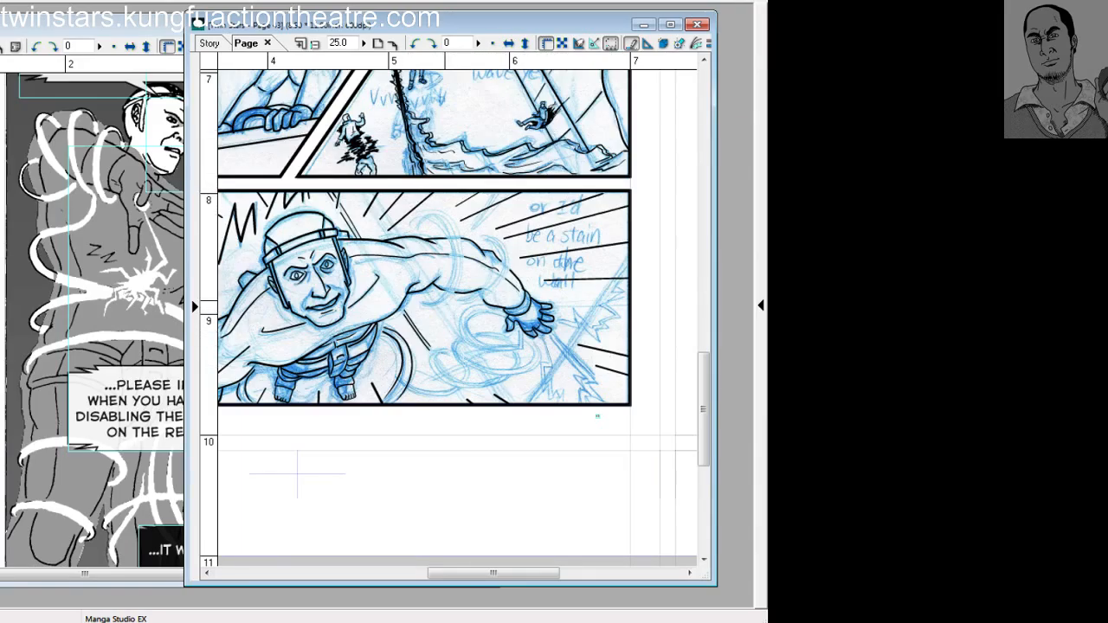
{"action": "left_click", "coordinate": [411, 322]}
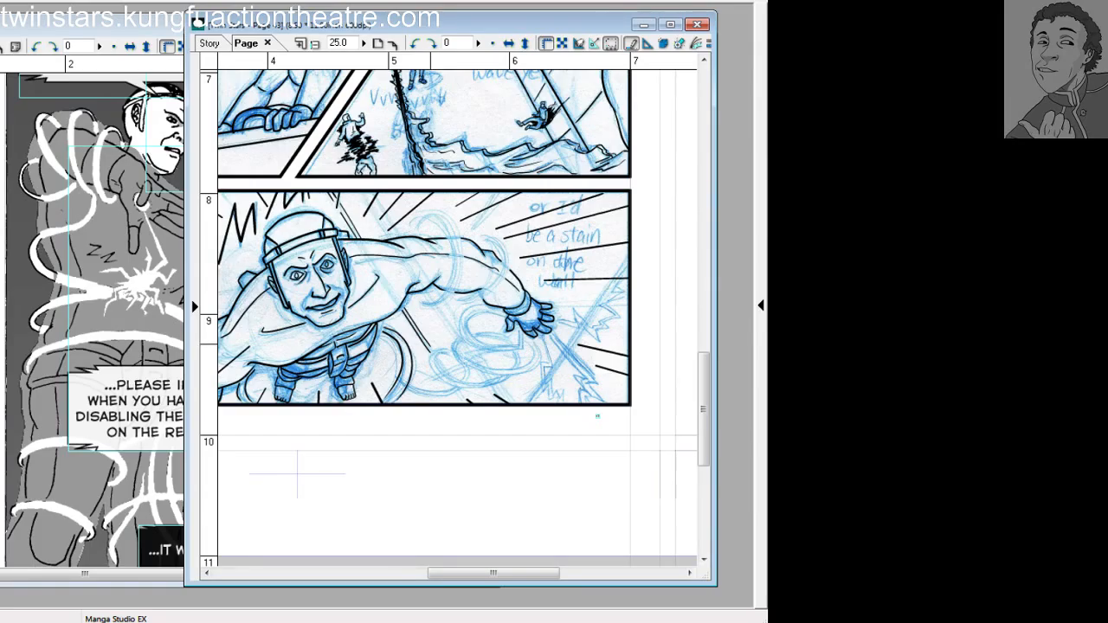
{"action": "left_click_drag", "start_coordinate": [403, 307], "coordinate": [431, 351]}
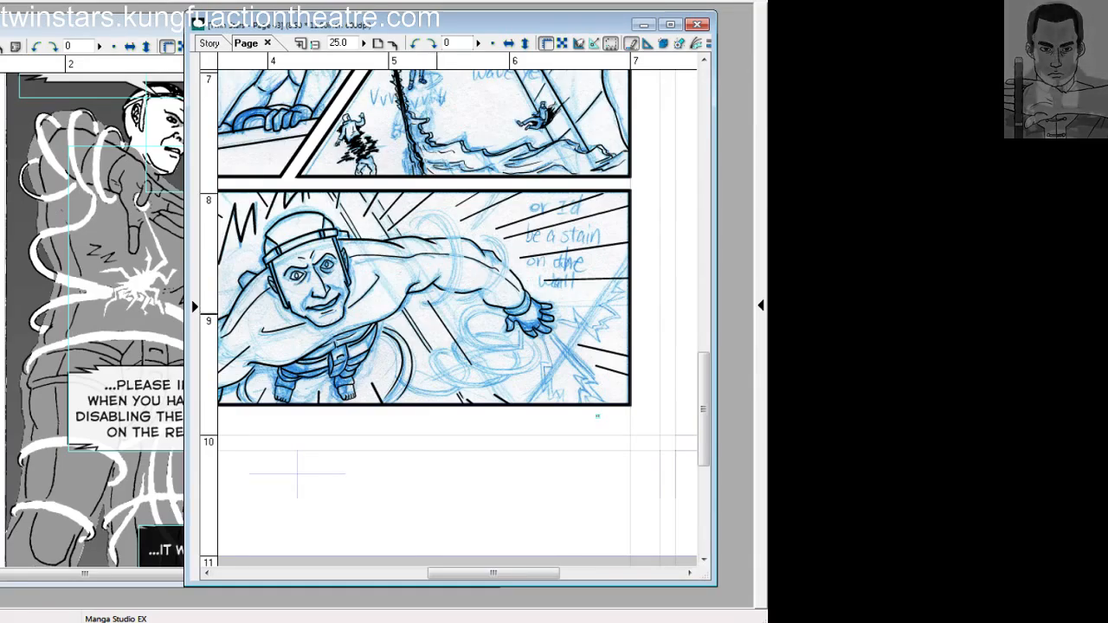
{"action": "left_click_drag", "start_coordinate": [424, 294], "coordinate": [488, 391]}
{"action": "key", "text": "ctrl+z"}
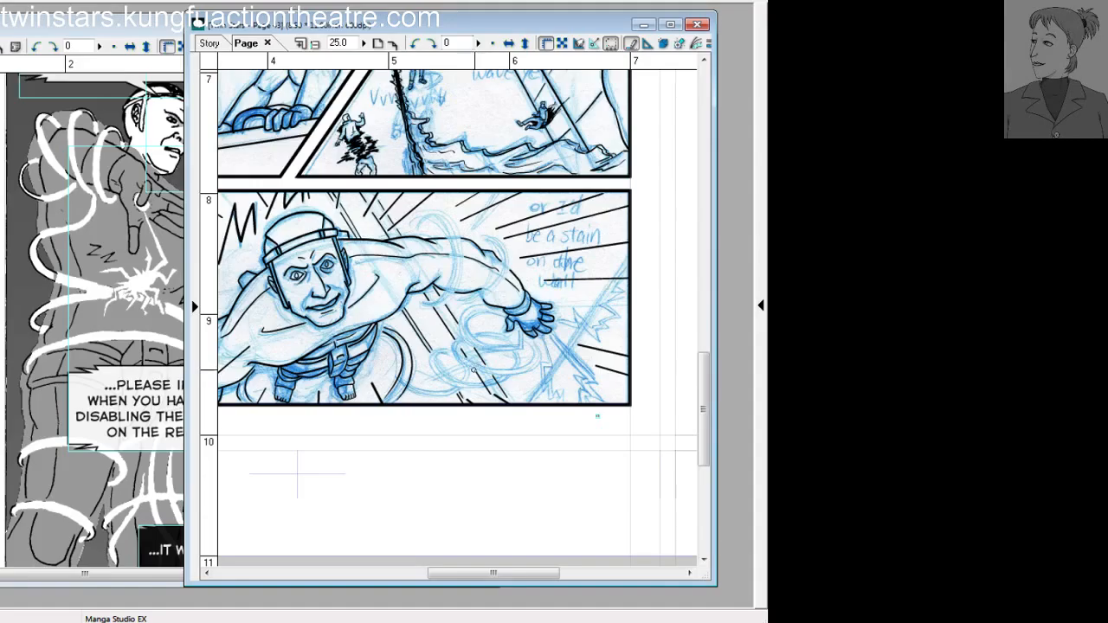
{"action": "key", "text": "ctrl+s"}
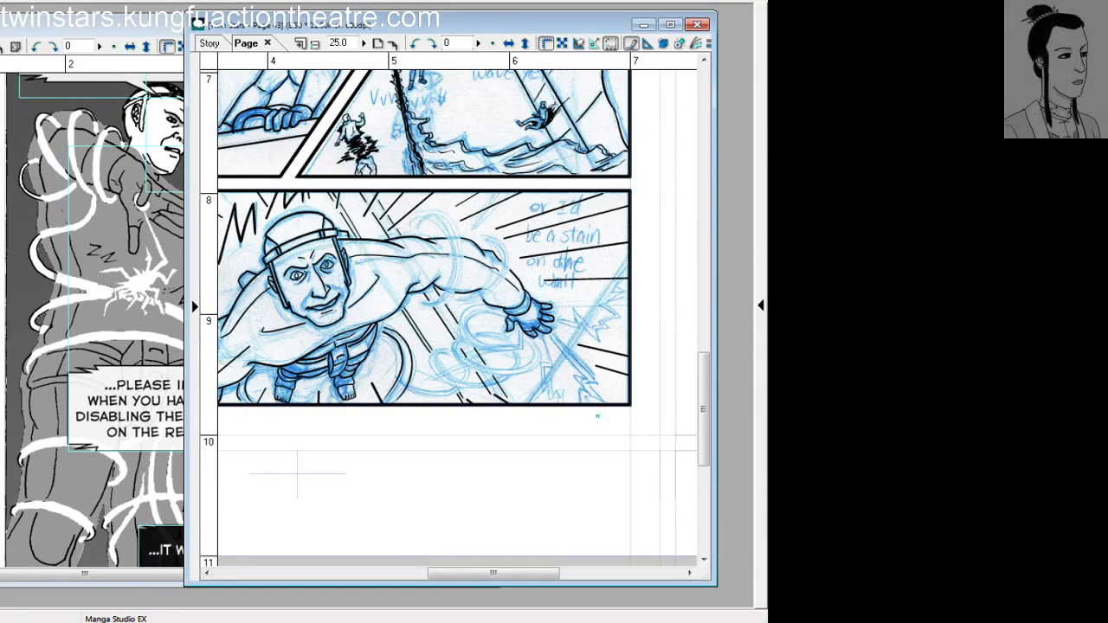
{"action": "left_click_drag", "start_coordinate": [403, 307], "coordinate": [455, 382]}
{"action": "left_click_drag", "start_coordinate": [404, 308], "coordinate": [450, 383]}
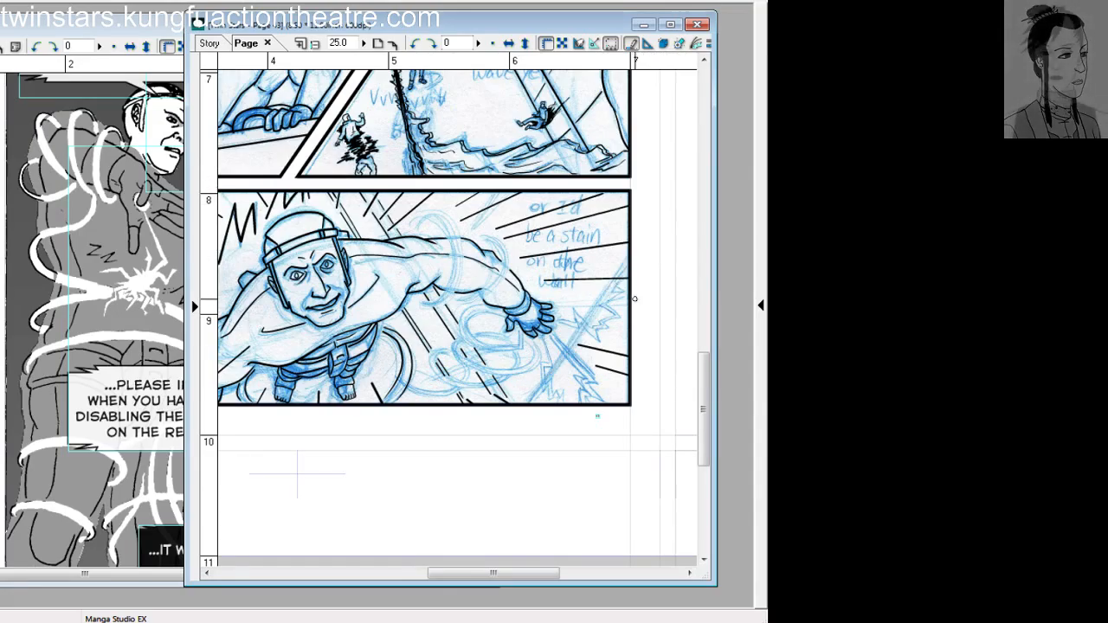
Ink a straight diagonal line behind the hand from the panel's right border to its lower border, undoing and redrawing it repeatedly.
{"action": "mouse_move", "coordinate": [632, 246]}
{"action": "left_mouse_down"}
{"action": "mouse_move", "coordinate": [542, 394]}
{"action": "mouse_move", "coordinate": [625, 278]}
{"action": "mouse_move", "coordinate": [531, 398]}
{"action": "mouse_move", "coordinate": [618, 306]}
{"action": "mouse_move", "coordinate": [531, 405]}
{"action": "left_mouse_up"}
{"action": "key", "text": "ctrl+z"}
{"action": "key", "text": "ctrl+z"}
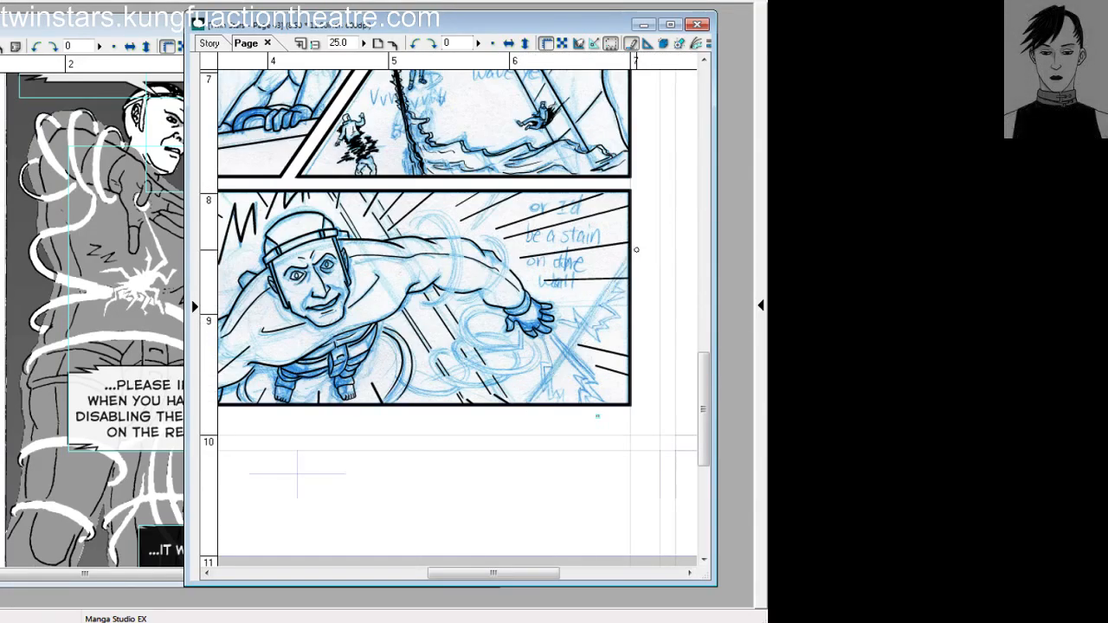
{"action": "key", "text": "ctrl+z"}
{"action": "left_click_drag", "start_coordinate": [637, 246], "coordinate": [518, 425]}
{"action": "key", "text": "ctrl+z"}
{"action": "key", "text": "ctrl+z"}
{"action": "mouse_move", "coordinate": [630, 253]}
{"action": "left_mouse_down"}
{"action": "mouse_move", "coordinate": [555, 364]}
{"action": "mouse_move", "coordinate": [622, 285]}
{"action": "mouse_move", "coordinate": [635, 243]}
{"action": "mouse_move", "coordinate": [527, 410]}
{"action": "left_mouse_up"}
{"action": "key", "text": "ctrl+z"}
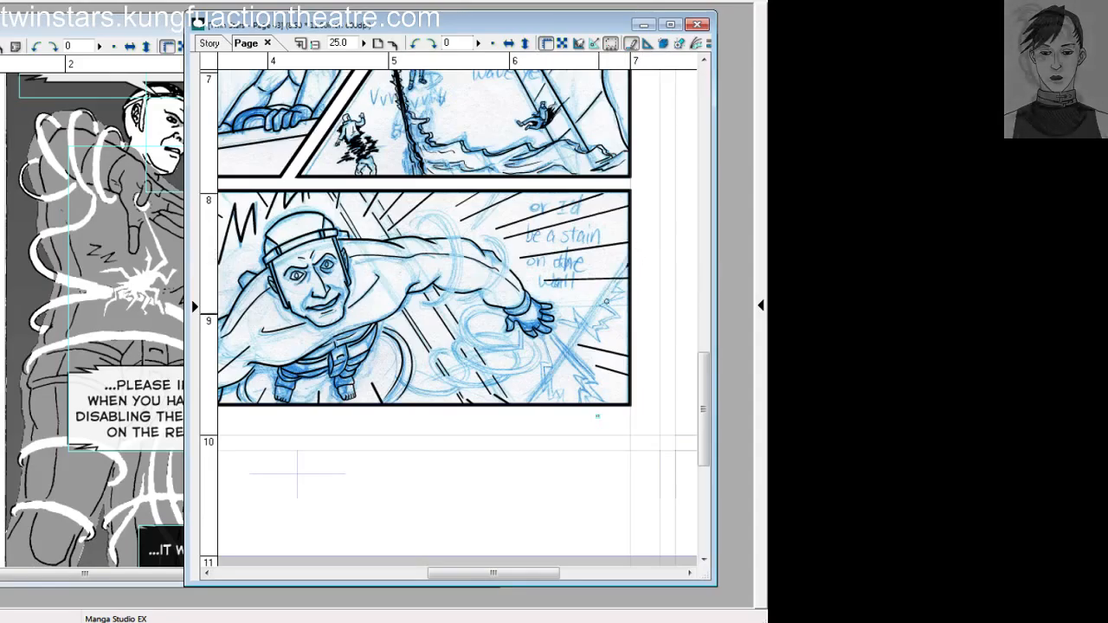
{"action": "key", "text": "ctrl+z"}
{"action": "left_click_drag", "start_coordinate": [633, 255], "coordinate": [522, 409]}
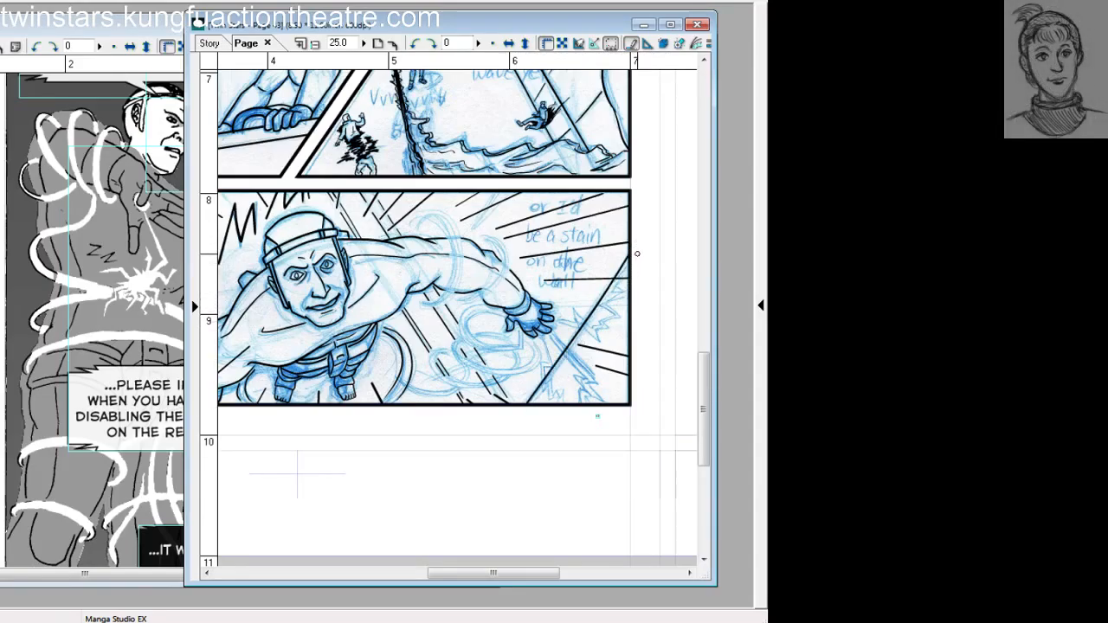
{"action": "key", "text": "ctrl+z"}
{"action": "left_click_drag", "start_coordinate": [638, 235], "coordinate": [521, 407]}
{"action": "key", "text": "ctrl+z"}
{"action": "left_click_drag", "start_coordinate": [642, 241], "coordinate": [530, 408]}
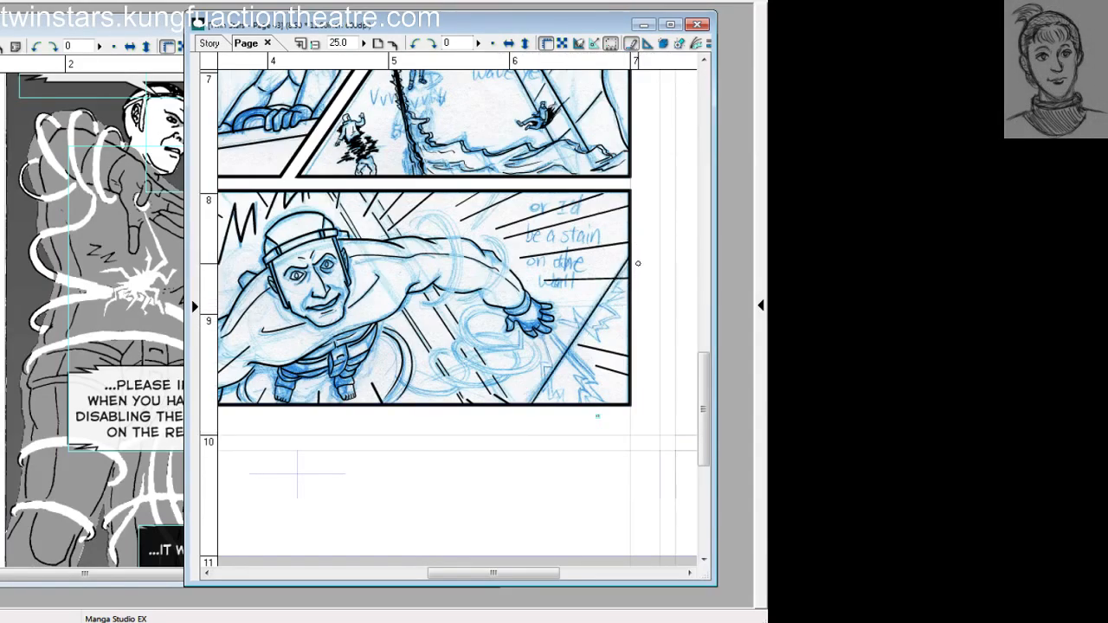
{"action": "key", "text": "ctrl+z"}
{"action": "left_click_drag", "start_coordinate": [638, 248], "coordinate": [511, 420]}
{"action": "key", "text": "ctrl+z"}
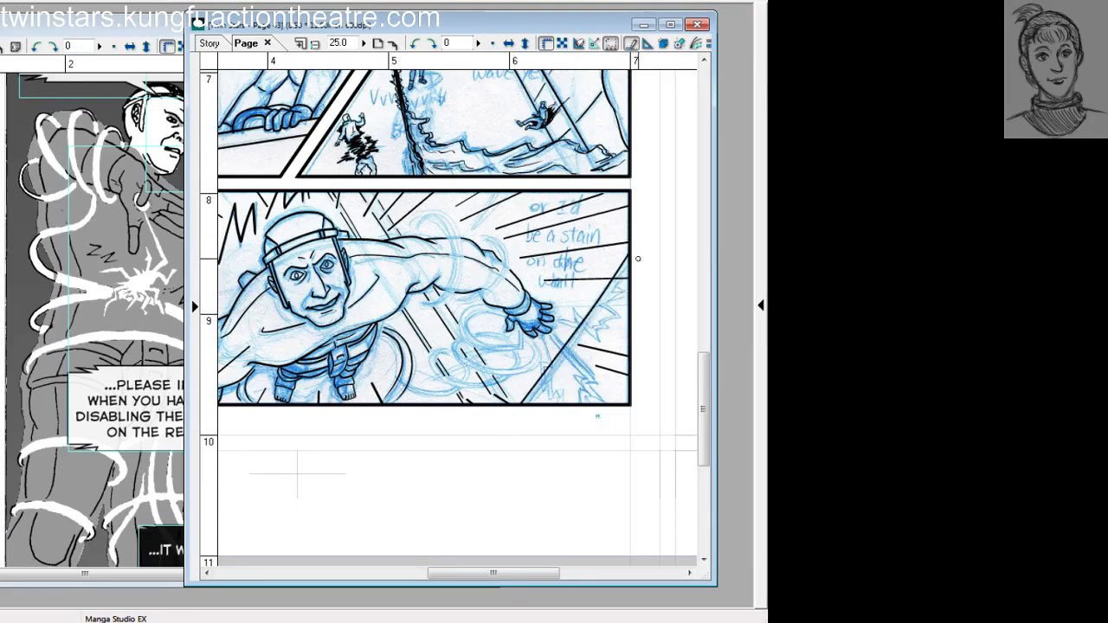
{"action": "key", "text": "ctrl+z"}
{"action": "left_click_drag", "start_coordinate": [639, 243], "coordinate": [516, 414]}
{"action": "key", "text": "ctrl+z"}
{"action": "left_click_drag", "start_coordinate": [644, 232], "coordinate": [522, 415]}
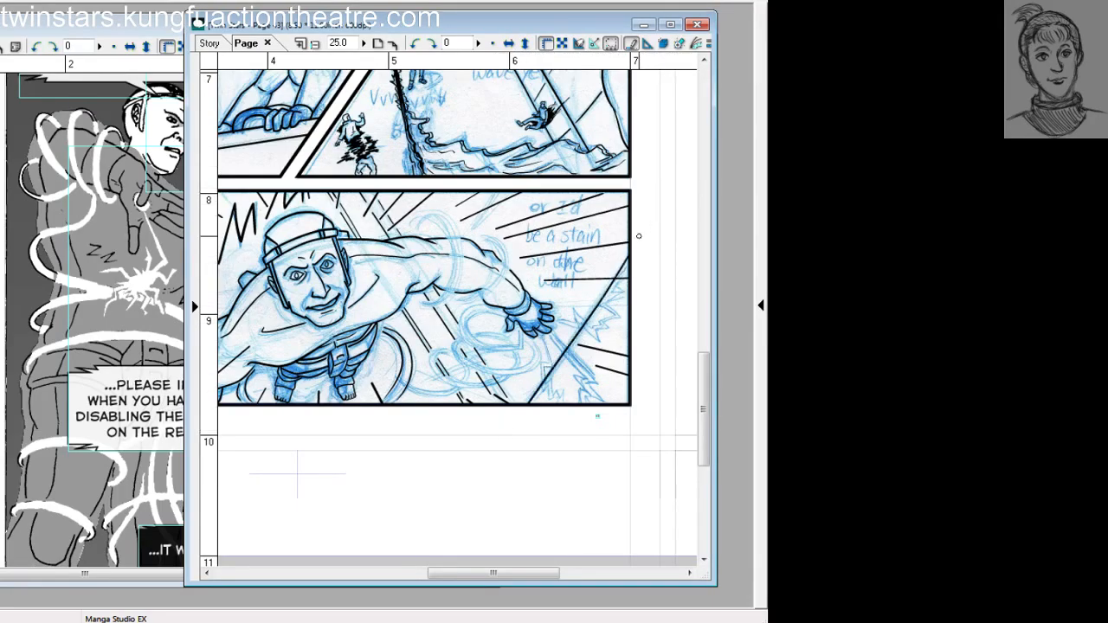
Redraw the diagonal background line behind the hand, running from the panel's lower border up to the right border.
{"action": "key", "text": "ctrl+z"}
{"action": "left_click_drag", "start_coordinate": [640, 233], "coordinate": [516, 414]}
{"action": "key", "text": "ctrl+z"}
{"action": "mouse_move", "coordinate": [639, 244]}
{"action": "left_mouse_down"}
{"action": "mouse_move", "coordinate": [573, 356]}
{"action": "mouse_move", "coordinate": [516, 420]}
{"action": "mouse_move", "coordinate": [644, 228]}
{"action": "left_mouse_up"}
{"action": "key", "text": "ctrl+z"}
{"action": "key", "text": "ctrl+z"}
{"action": "left_click_drag", "start_coordinate": [516, 410], "coordinate": [649, 232]}
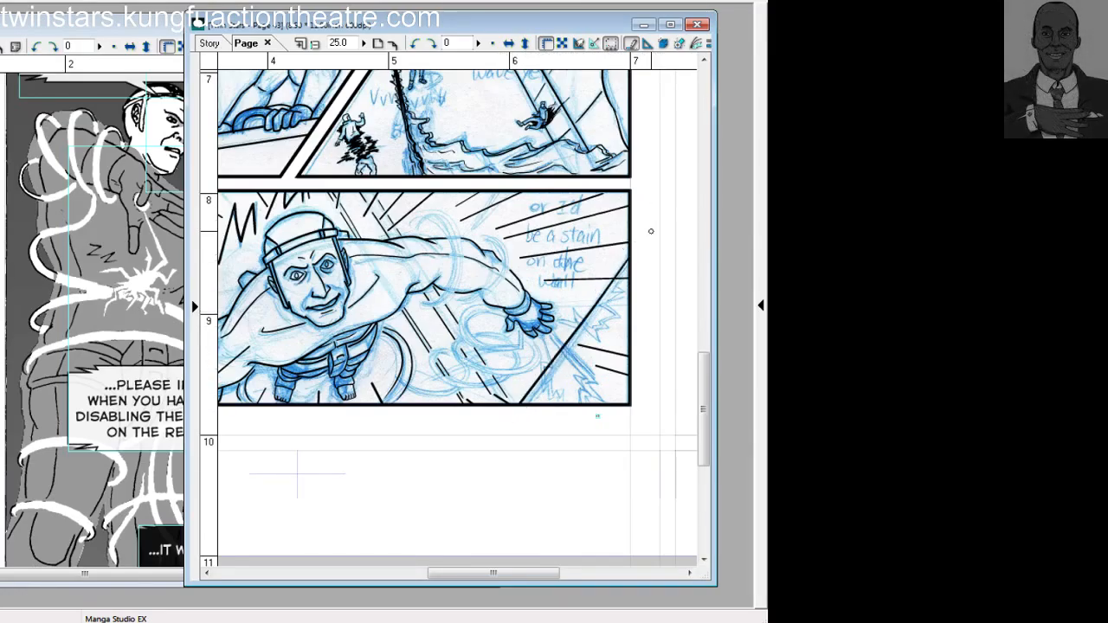
{"action": "key", "text": "ctrl+z"}
{"action": "left_click_drag", "start_coordinate": [515, 415], "coordinate": [661, 212]}
Ink a second diagonal close beside the one behind the hand, redrawing it until it fits, and save the page.
{"action": "left_click_drag", "start_coordinate": [523, 413], "coordinate": [653, 230]}
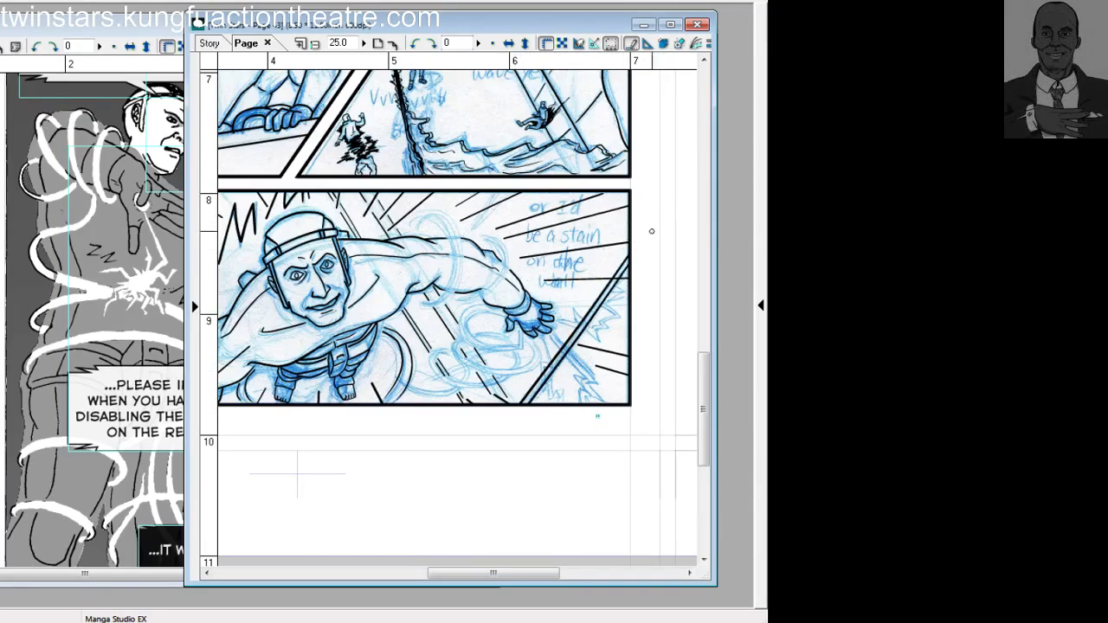
{"action": "key", "text": "ctrl+z"}
{"action": "left_click_drag", "start_coordinate": [518, 412], "coordinate": [629, 268]}
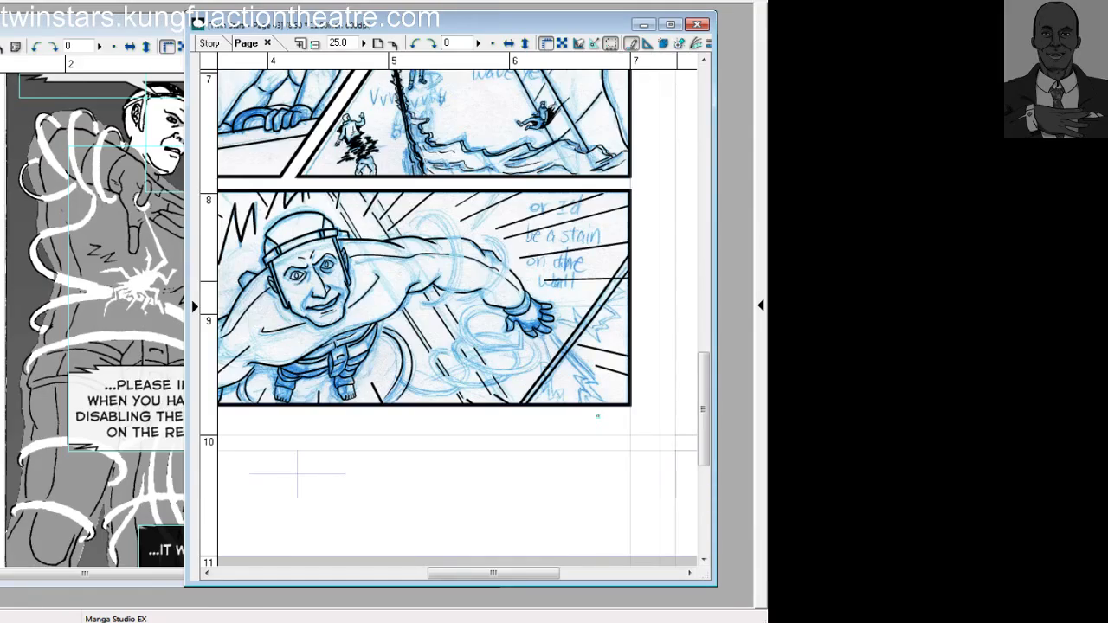
{"action": "key", "text": "ctrl+z"}
{"action": "left_click_drag", "start_coordinate": [522, 407], "coordinate": [650, 239]}
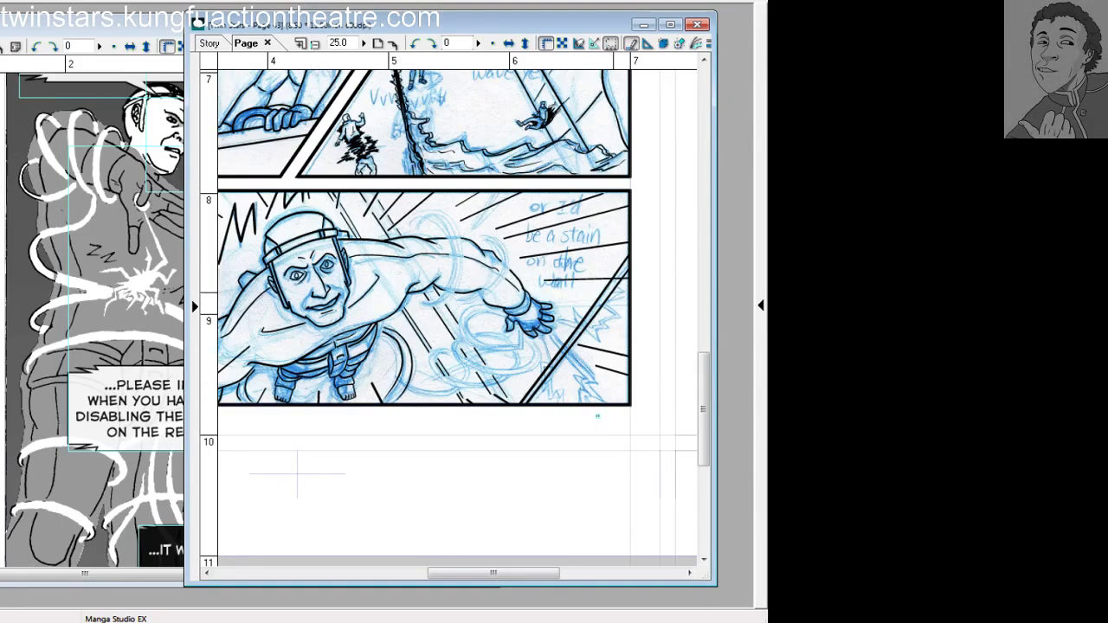
{"action": "left_click_drag", "start_coordinate": [530, 398], "coordinate": [648, 242]}
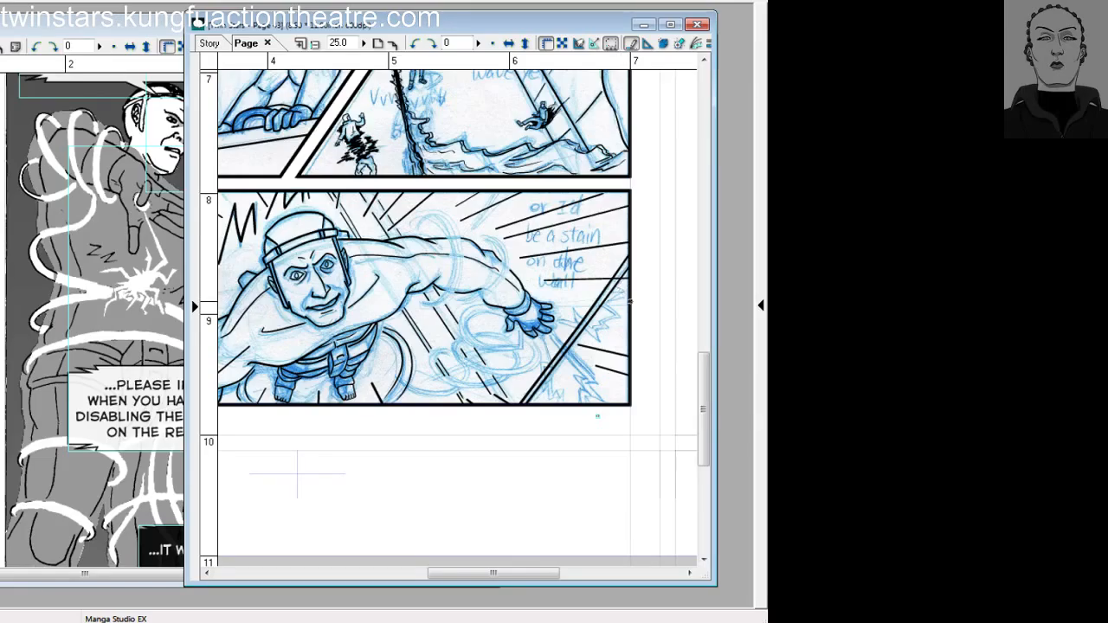
{"action": "key", "text": "ctrl+s"}
Return to the story's page overview and open page 44.
{"action": "left_click_drag", "start_coordinate": [494, 573], "coordinate": [506, 553]}
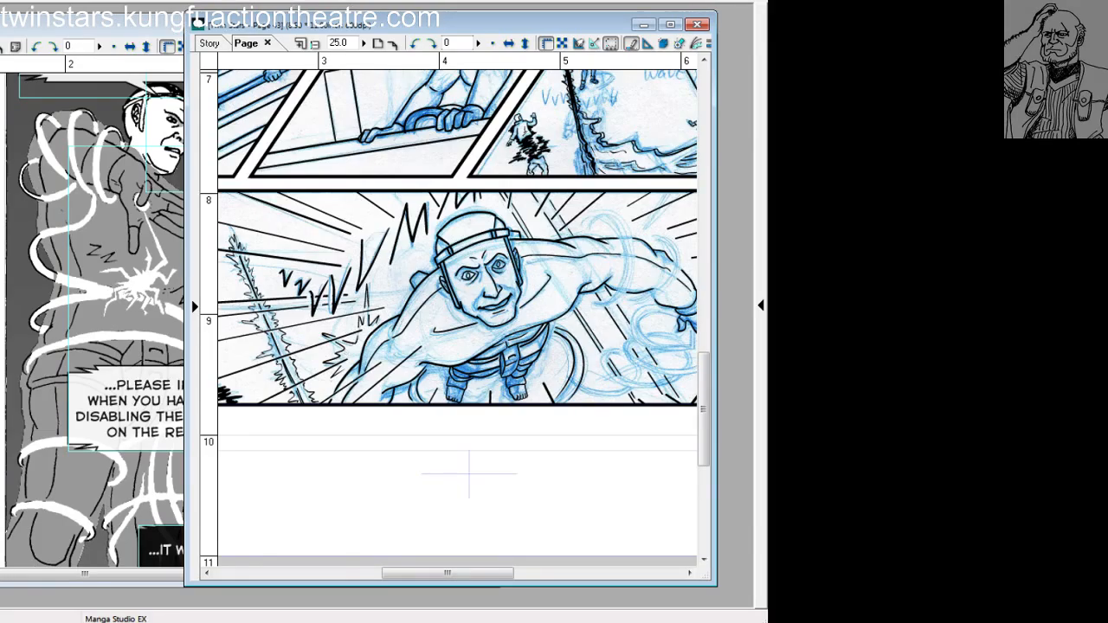
{"action": "key", "text": "ctrl+minus"}
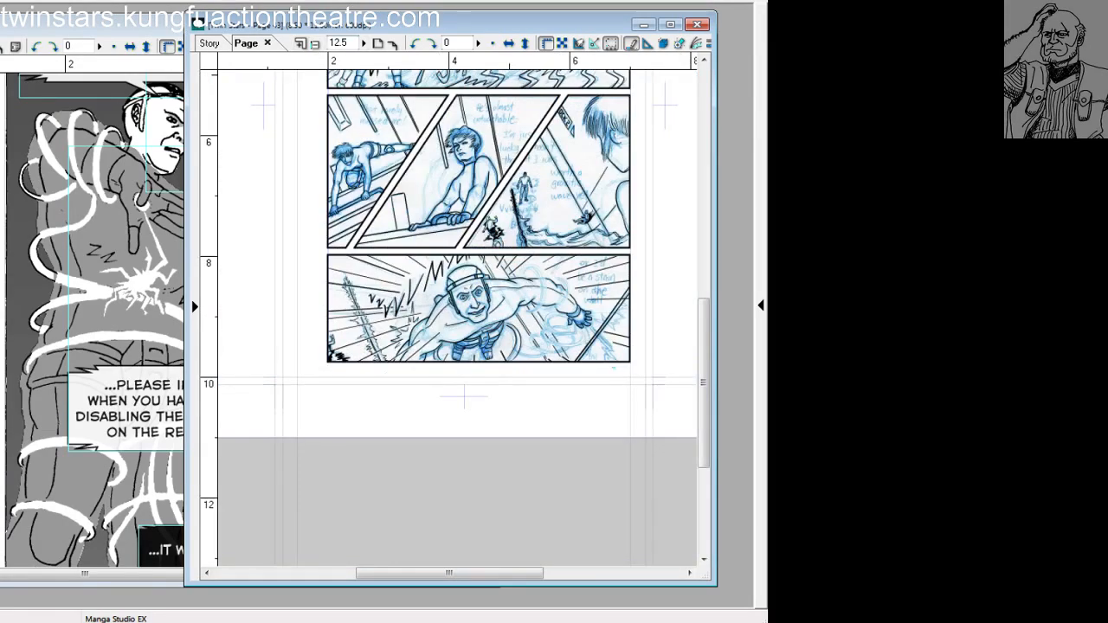
{"action": "left_click", "coordinate": [209, 43]}
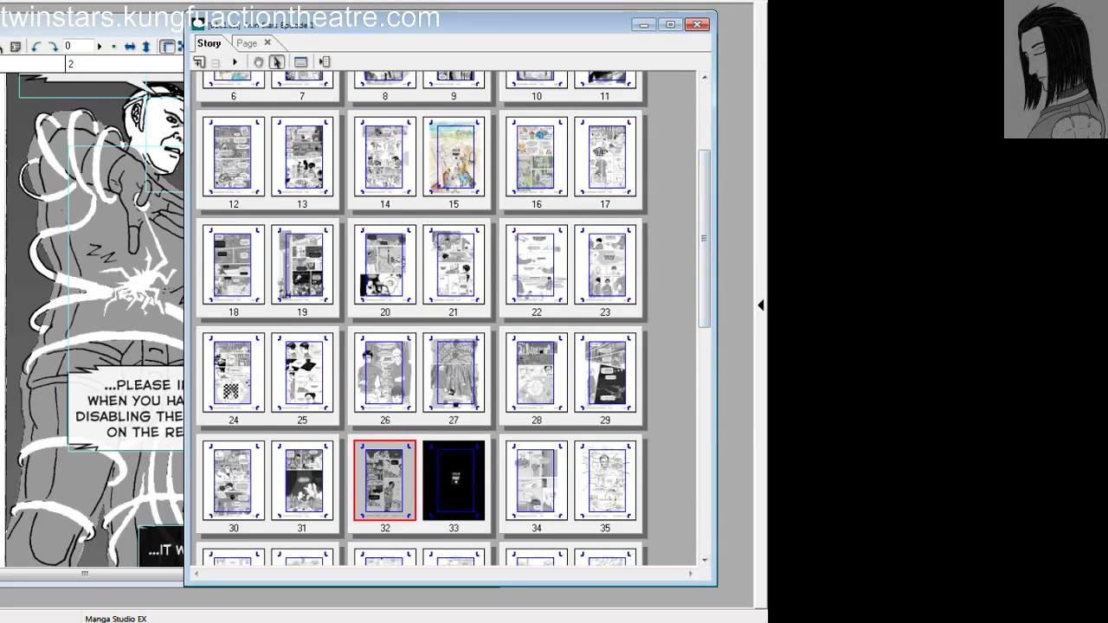
{"action": "left_click", "coordinate": [705, 441]}
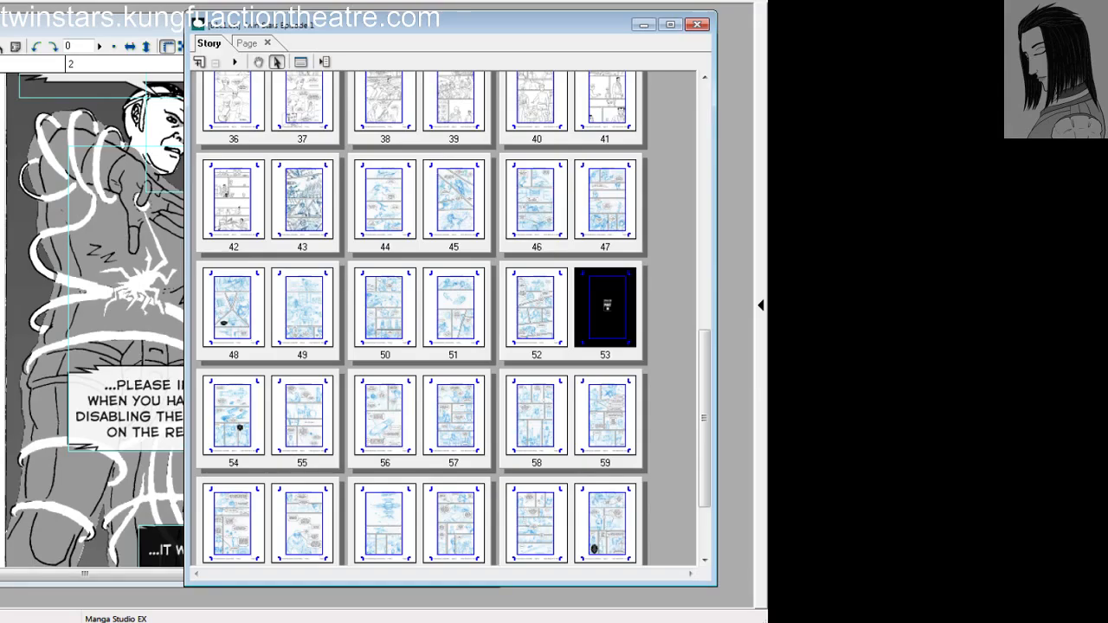
{"action": "left_click", "coordinate": [384, 199]}
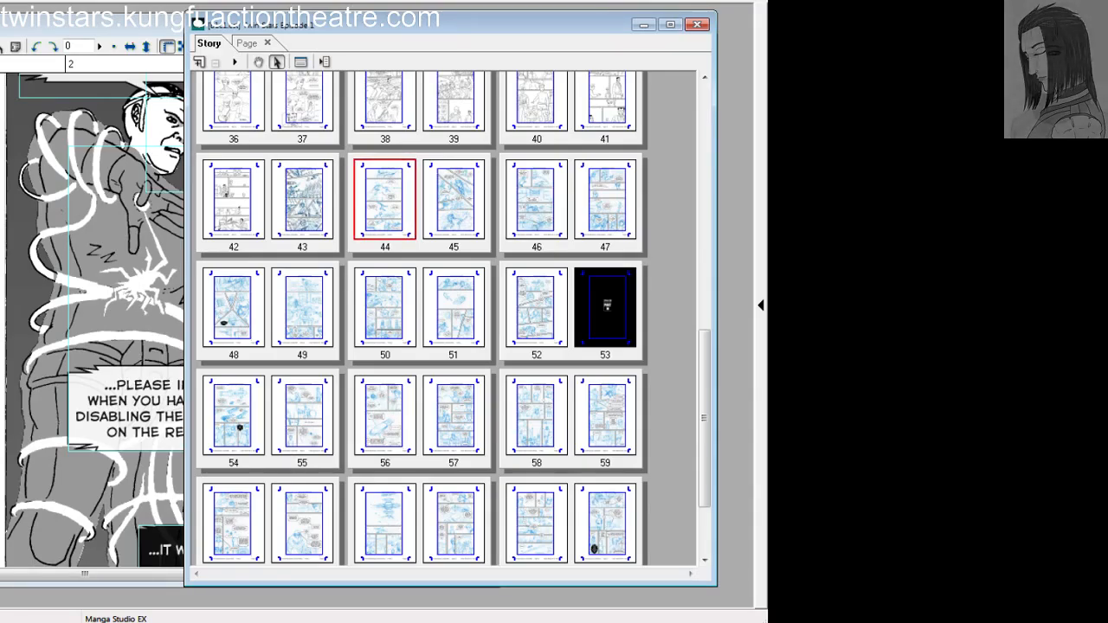
{"action": "double_click", "coordinate": [384, 199]}
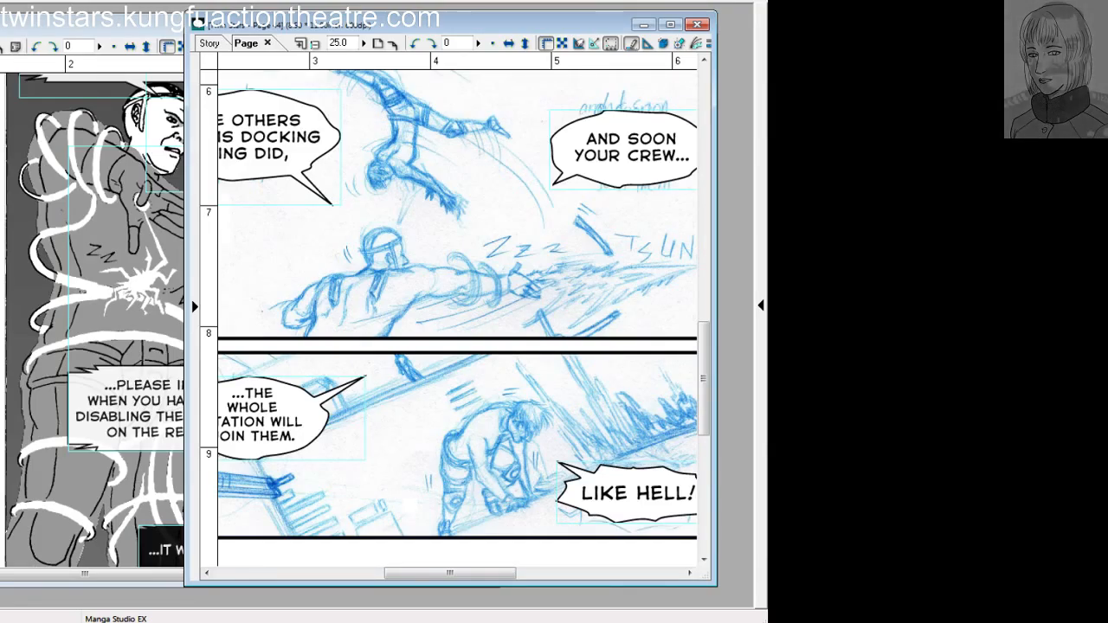
Ink the curved top of the figure's head and the spiky front hair in page 44's top panel.
{"action": "left_click_drag", "start_coordinate": [363, 104], "coordinate": [458, 556]}
{"action": "left_click_drag", "start_coordinate": [588, 286], "coordinate": [348, 341]}
{"action": "left_click_drag", "start_coordinate": [258, 408], "coordinate": [484, 568]}
{"action": "left_click_drag", "start_coordinate": [467, 364], "coordinate": [400, 309]}
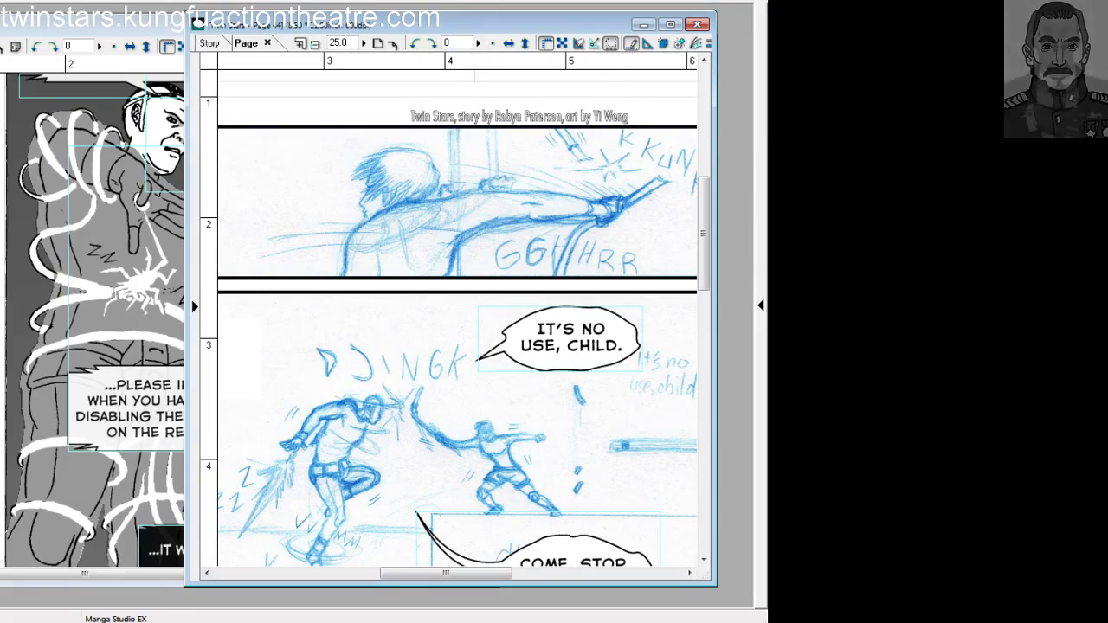
{"action": "left_click", "coordinate": [300, 43]}
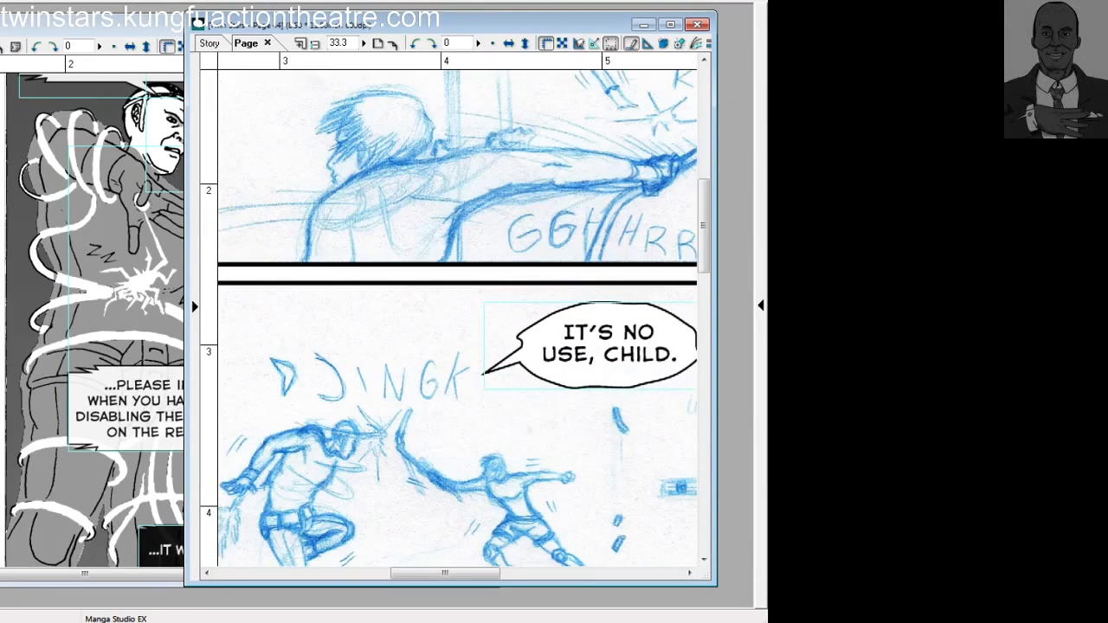
{"action": "left_click_drag", "start_coordinate": [381, 294], "coordinate": [533, 414]}
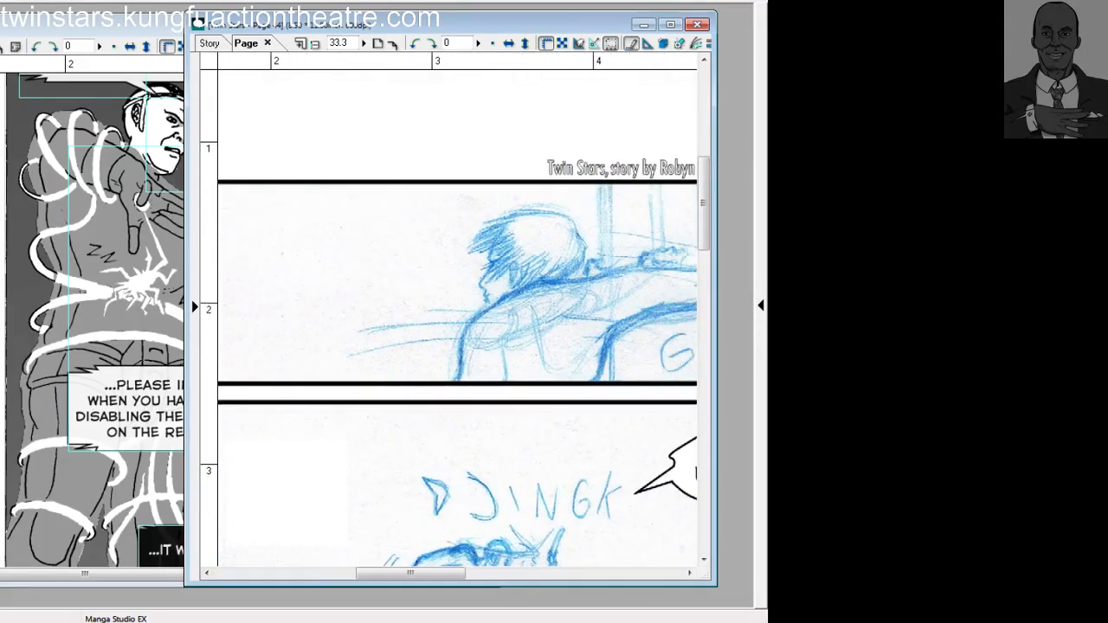
{"action": "left_click_drag", "start_coordinate": [412, 573], "coordinate": [431, 573]}
{"action": "left_click_drag", "start_coordinate": [495, 232], "coordinate": [391, 230]}
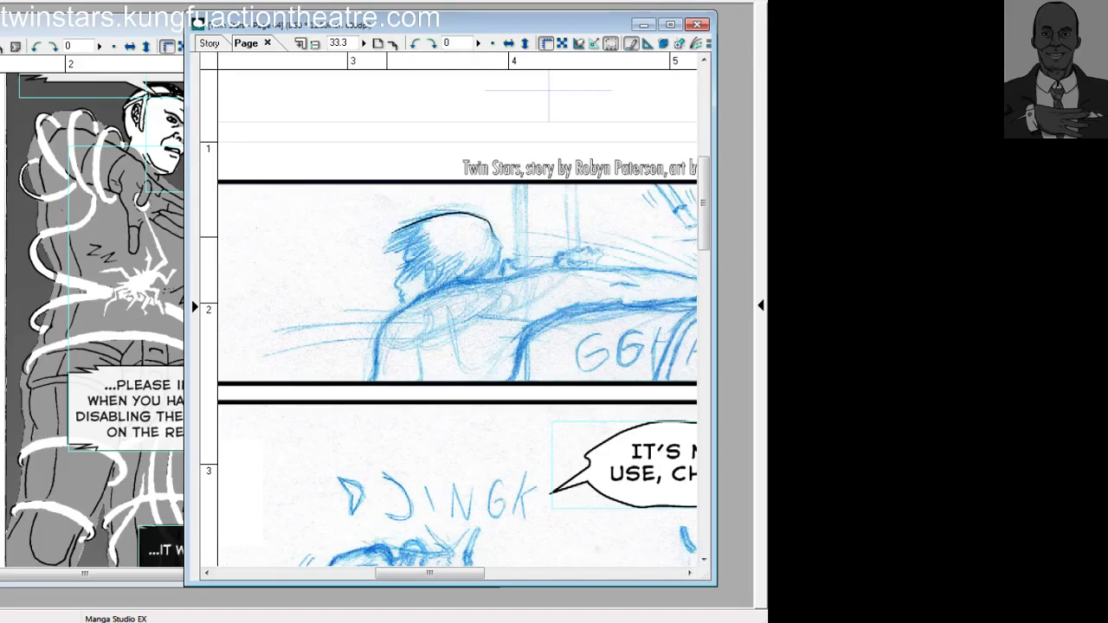
{"action": "key", "text": "ctrl+z"}
{"action": "mouse_move", "coordinate": [495, 236]}
{"action": "left_mouse_down"}
{"action": "mouse_move", "coordinate": [454, 212]}
{"action": "mouse_move", "coordinate": [410, 222]}
{"action": "mouse_move", "coordinate": [486, 221]}
{"action": "mouse_move", "coordinate": [383, 227]}
{"action": "left_mouse_up"}
{"action": "key", "text": "ctrl+z"}
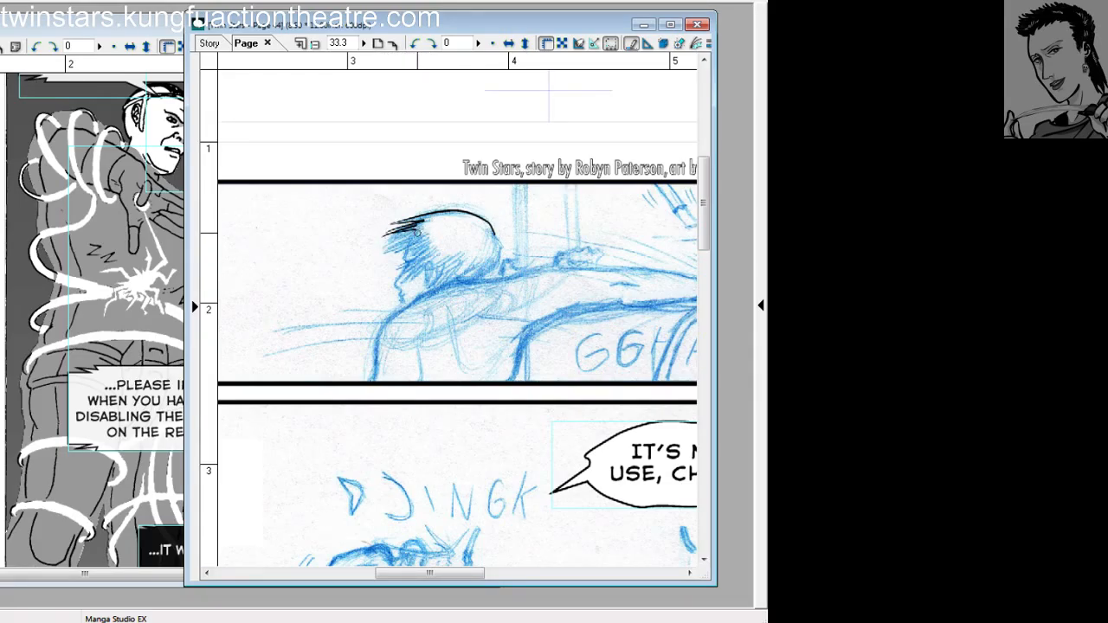
{"action": "left_click_drag", "start_coordinate": [418, 229], "coordinate": [382, 252]}
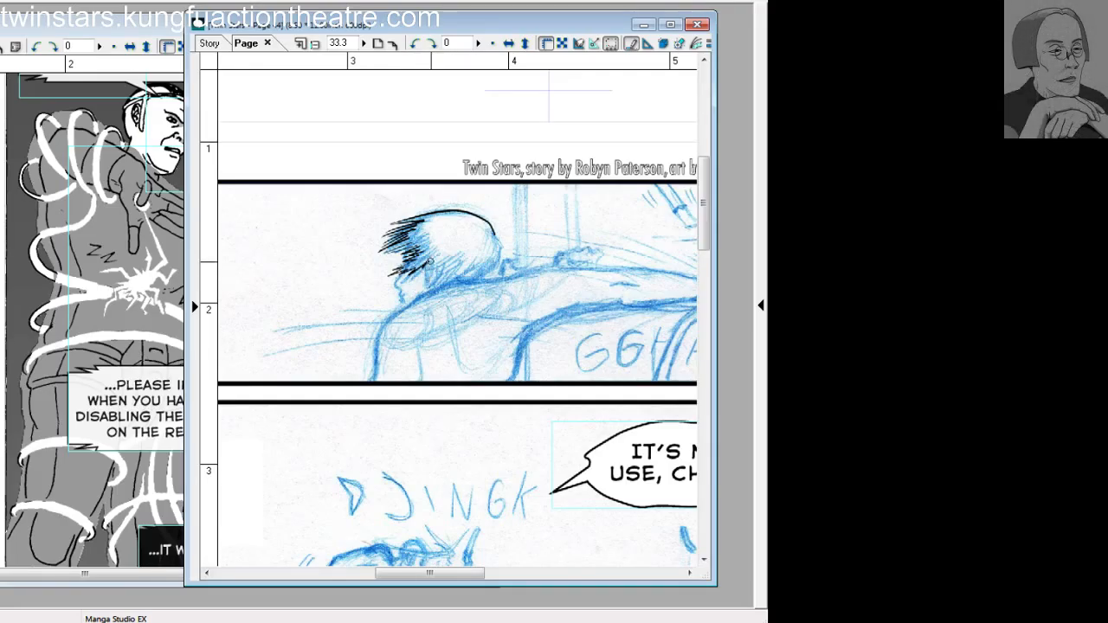
Ink the figure's ear and the face profile from forehead to chin beneath the spiky hair.
{"action": "left_click_drag", "start_coordinate": [430, 264], "coordinate": [420, 286]}
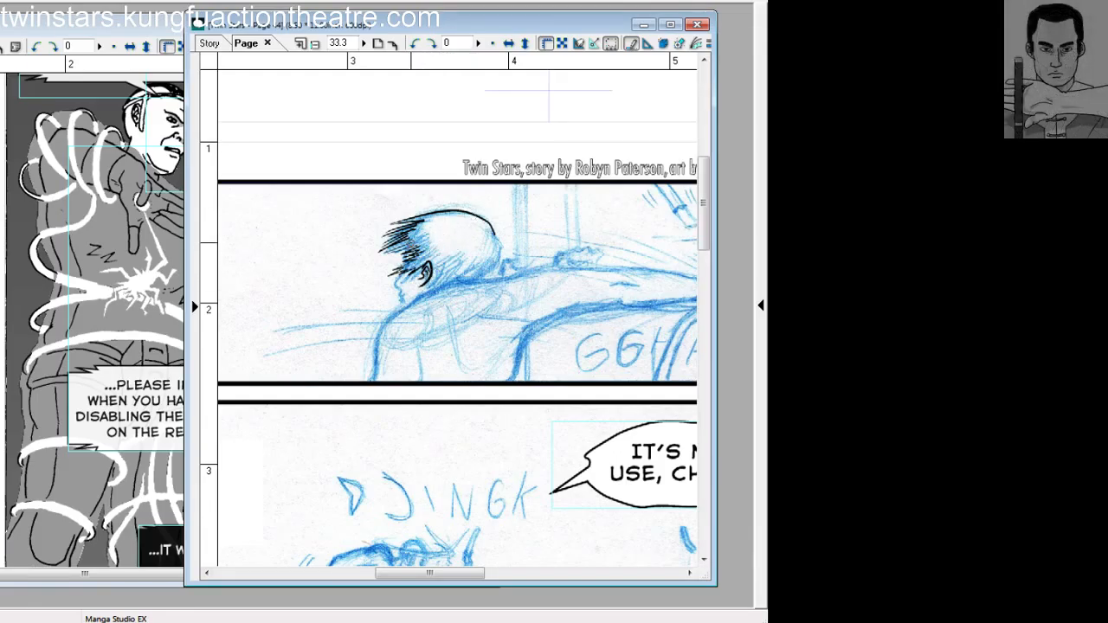
{"action": "left_click_drag", "start_coordinate": [411, 243], "coordinate": [405, 263]}
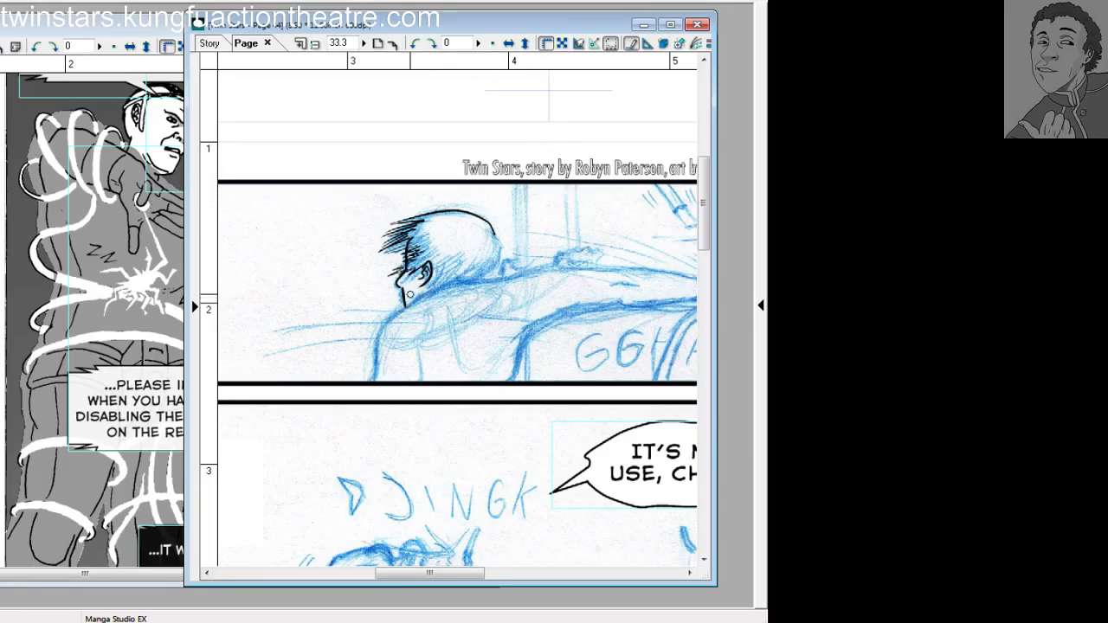
{"action": "key", "text": "ctrl+z"}
{"action": "left_click_drag", "start_coordinate": [407, 266], "coordinate": [397, 282]}
{"action": "key", "text": "ctrl+z"}
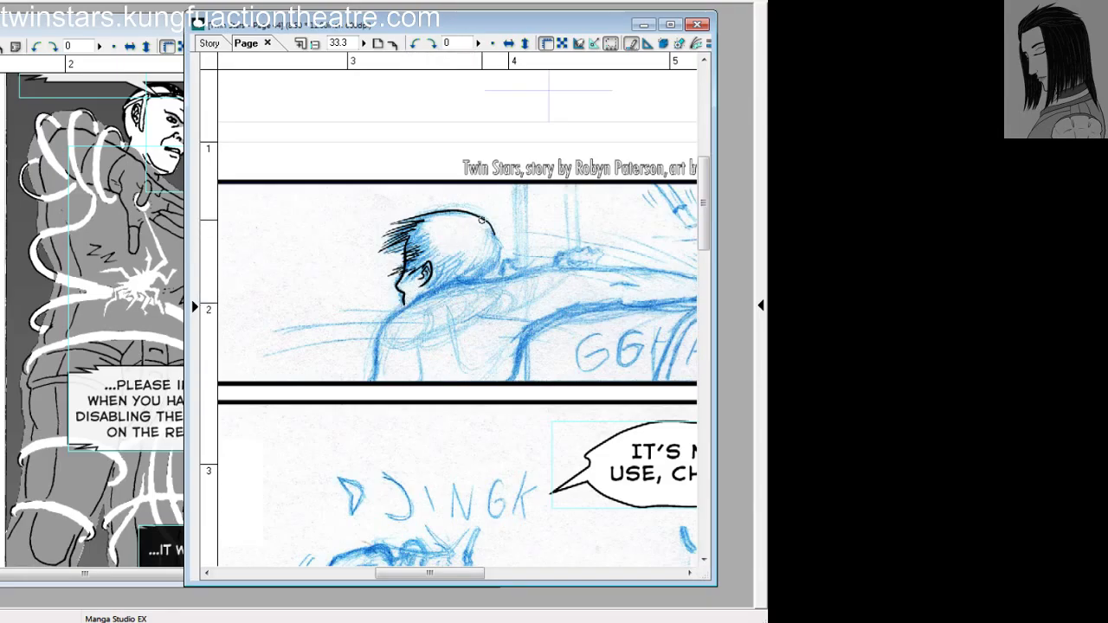
{"action": "key", "text": "ctrl+z"}
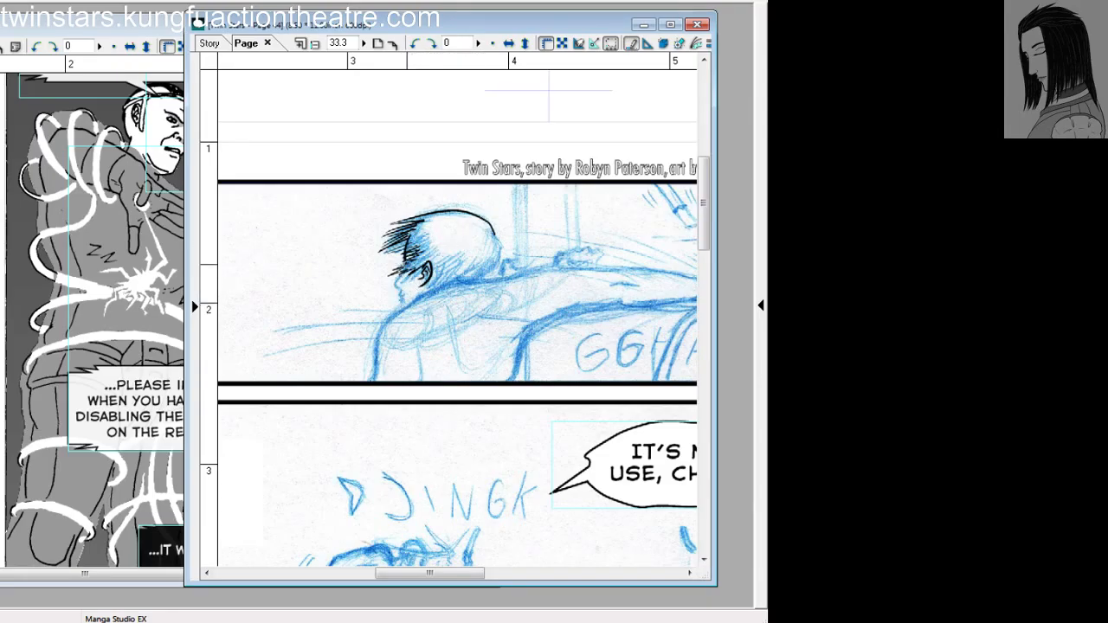
{"action": "left_click_drag", "start_coordinate": [407, 258], "coordinate": [401, 304]}
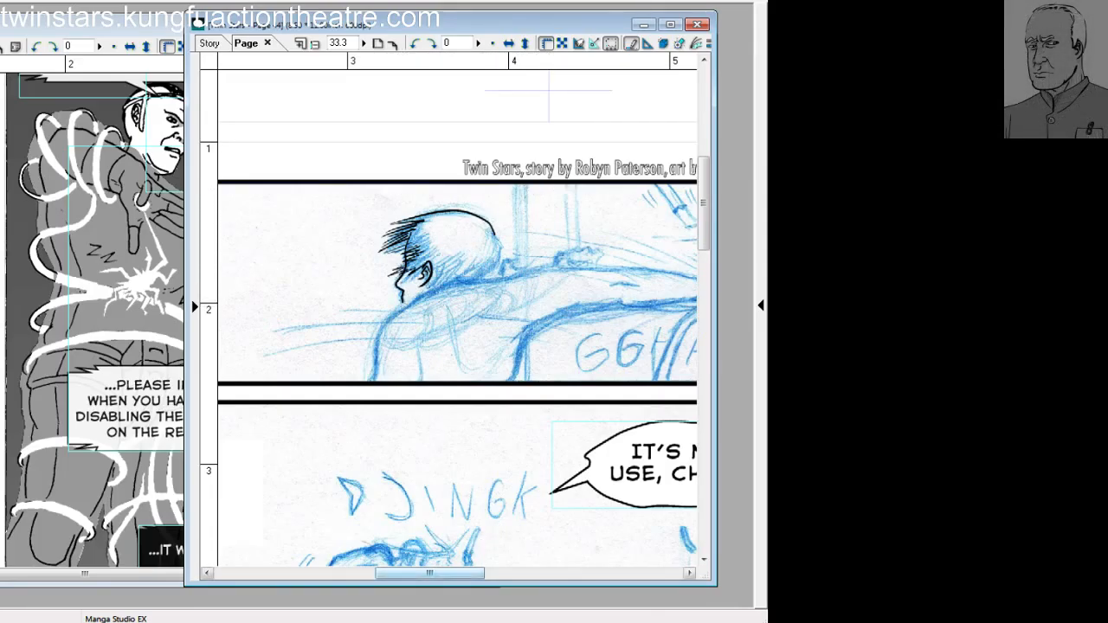
Try to ink the shoulder contour from below the ear down to the top panel's lower border.
{"action": "left_click_drag", "start_coordinate": [430, 573], "coordinate": [448, 573]}
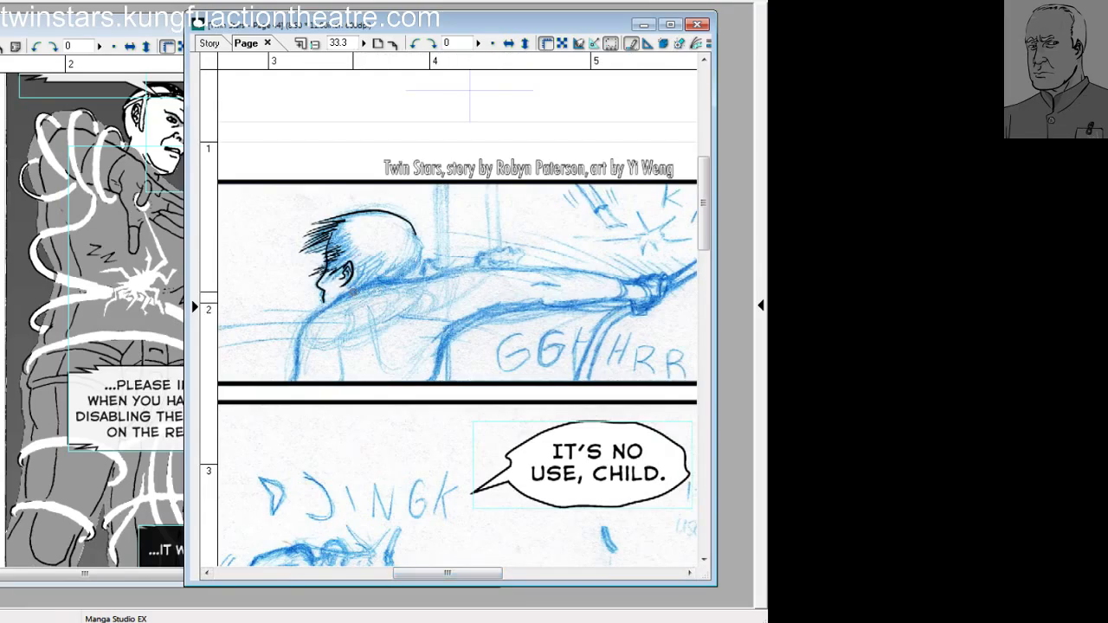
{"action": "left_click_drag", "start_coordinate": [354, 291], "coordinate": [299, 338]}
{"action": "key", "text": "ctrl+z"}
{"action": "mouse_move", "coordinate": [351, 293]}
{"action": "left_mouse_down"}
{"action": "mouse_move", "coordinate": [296, 334]}
{"action": "mouse_move", "coordinate": [296, 372]}
{"action": "left_mouse_up"}
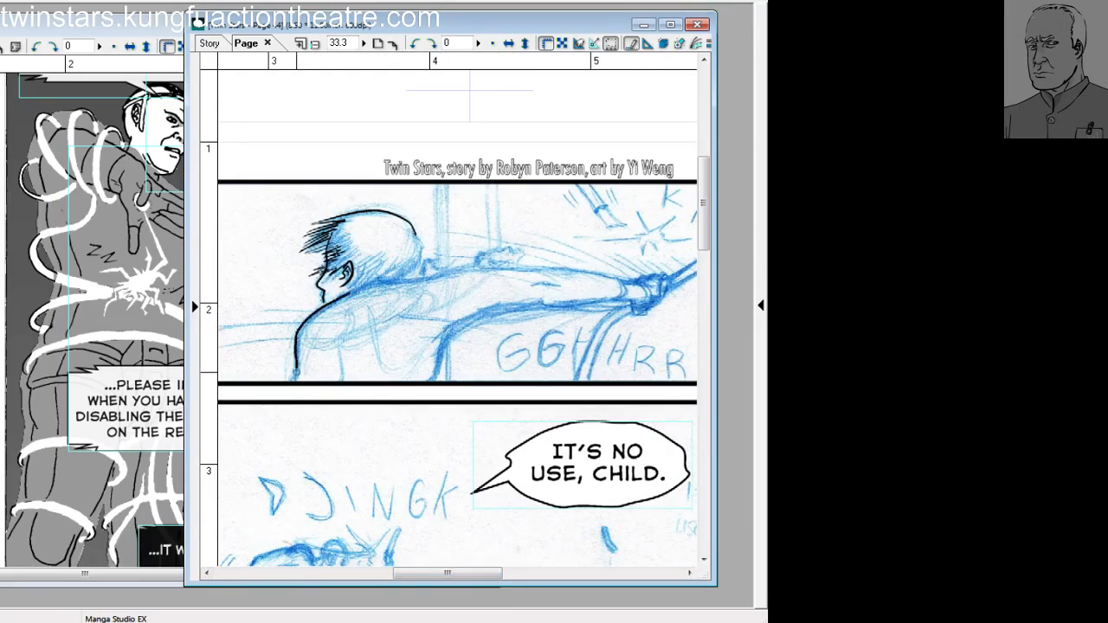
{"action": "key", "text": "ctrl+z"}
{"action": "mouse_move", "coordinate": [357, 291]}
{"action": "left_mouse_down"}
{"action": "mouse_move", "coordinate": [312, 308]}
{"action": "mouse_move", "coordinate": [295, 381]}
{"action": "mouse_move", "coordinate": [364, 290]}
{"action": "mouse_move", "coordinate": [311, 310]}
{"action": "mouse_move", "coordinate": [295, 390]}
{"action": "left_mouse_up"}
{"action": "key", "text": "ctrl+z"}
{"action": "key", "text": "ctrl+z"}
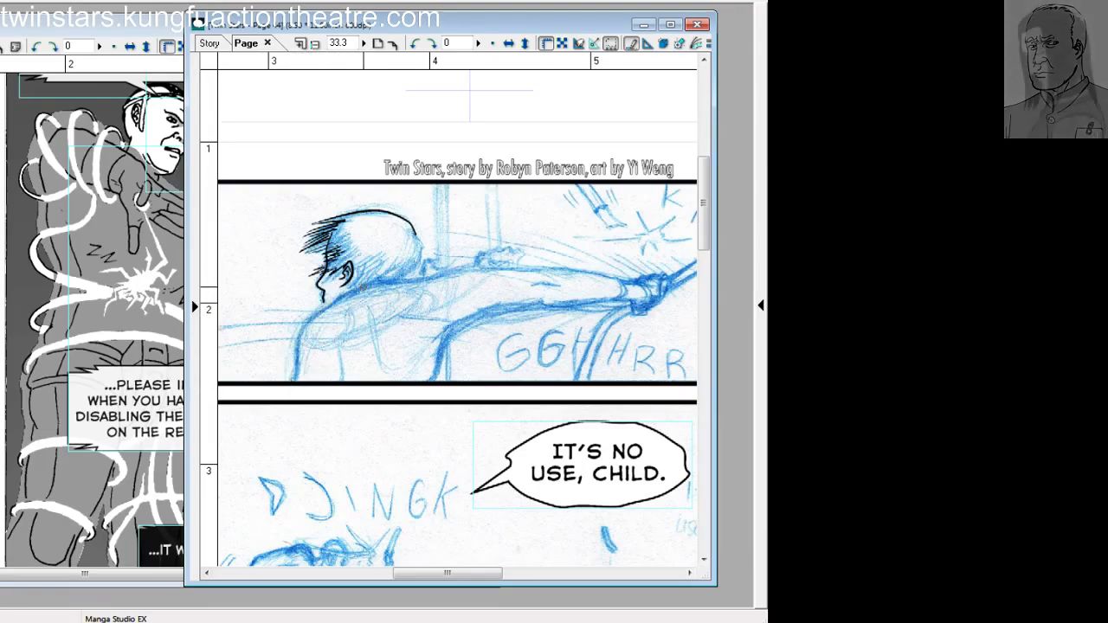
{"action": "mouse_move", "coordinate": [363, 288]}
{"action": "left_mouse_down"}
{"action": "mouse_move", "coordinate": [301, 333]}
{"action": "mouse_move", "coordinate": [294, 383]}
{"action": "left_mouse_up"}
{"action": "key", "text": "ctrl+z"}
{"action": "key", "text": "ctrl+z"}
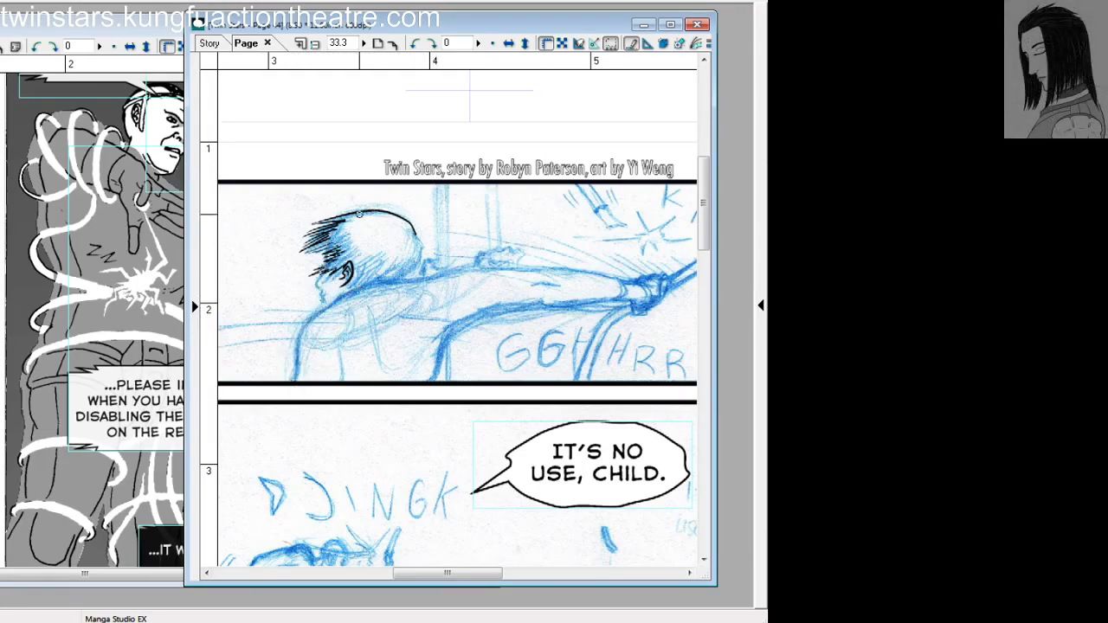
Rework the face profile strokes from the hairline to the chin, undoing unwanted lines.
{"action": "mouse_move", "coordinate": [342, 229]}
{"action": "left_mouse_down"}
{"action": "mouse_move", "coordinate": [328, 270]}
{"action": "mouse_move", "coordinate": [329, 244]}
{"action": "mouse_move", "coordinate": [333, 269]}
{"action": "left_mouse_up"}
{"action": "key", "text": "ctrl+z"}
{"action": "key", "text": "ctrl+z"}
{"action": "mouse_move", "coordinate": [343, 229]}
{"action": "left_mouse_down"}
{"action": "mouse_move", "coordinate": [324, 278]}
{"action": "mouse_move", "coordinate": [332, 309]}
{"action": "mouse_move", "coordinate": [300, 331]}
{"action": "mouse_move", "coordinate": [295, 368]}
{"action": "left_mouse_up"}
{"action": "key", "text": "ctrl+z"}
{"action": "key", "text": "ctrl+z"}
{"action": "key", "text": "ctrl+z"}
{"action": "key", "text": "ctrl+z"}
{"action": "key", "text": "ctrl+z"}
Ink the near shoulder contour curving from the chin down to the top panel's lower border.
{"action": "mouse_move", "coordinate": [351, 289]}
{"action": "left_mouse_down"}
{"action": "mouse_move", "coordinate": [309, 313]}
{"action": "mouse_move", "coordinate": [293, 382]}
{"action": "left_mouse_up"}
{"action": "key", "text": "ctrl+z"}
{"action": "mouse_move", "coordinate": [353, 292]}
{"action": "left_mouse_down"}
{"action": "mouse_move", "coordinate": [316, 316]}
{"action": "mouse_move", "coordinate": [293, 382]}
{"action": "left_mouse_up"}
{"action": "key", "text": "ctrl+z"}
{"action": "mouse_move", "coordinate": [353, 291]}
{"action": "left_mouse_down"}
{"action": "mouse_move", "coordinate": [313, 322]}
{"action": "mouse_move", "coordinate": [295, 384]}
{"action": "left_mouse_up"}
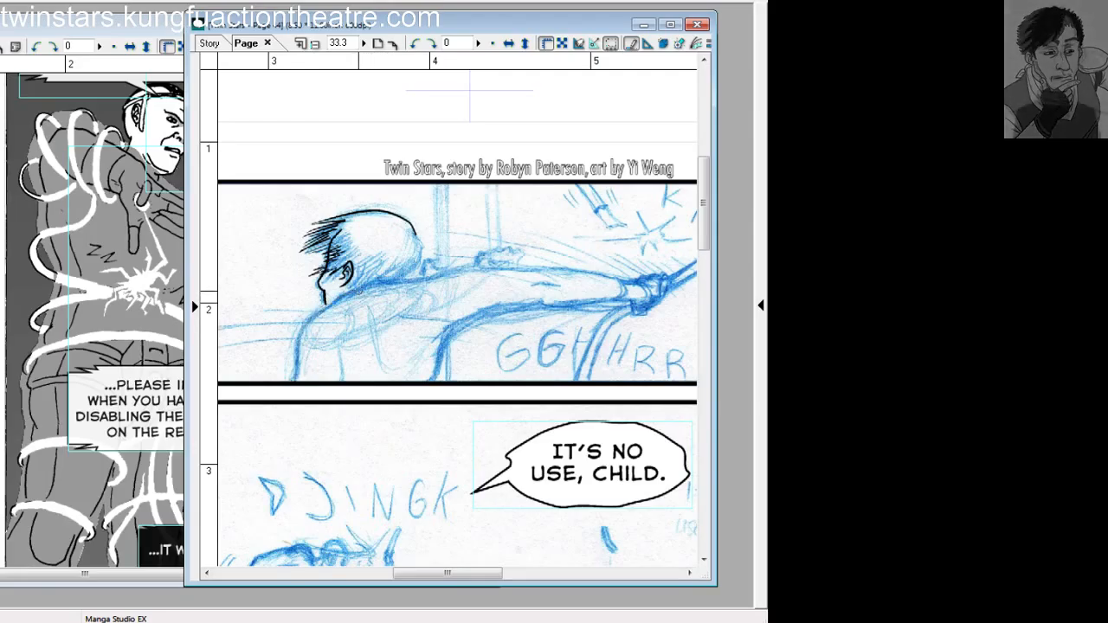
{"action": "left_click_drag", "start_coordinate": [298, 351], "coordinate": [295, 382]}
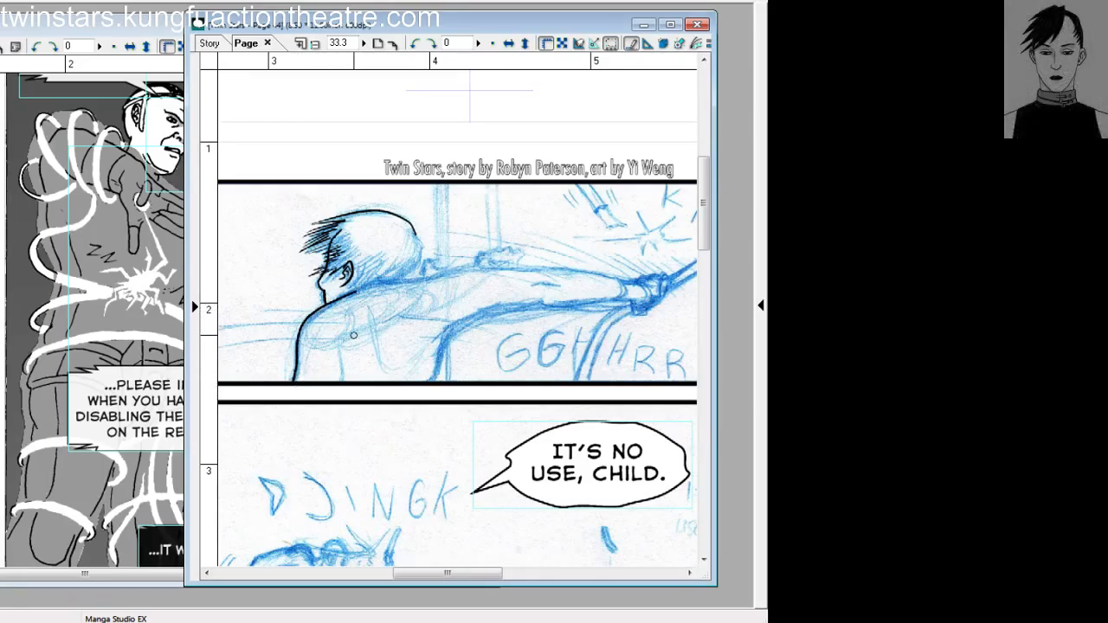
Ink the back of the figure's head from the crown down to the nape, redrawing the curve until it is smooth.
{"action": "left_click_drag", "start_coordinate": [449, 573], "coordinate": [459, 573]}
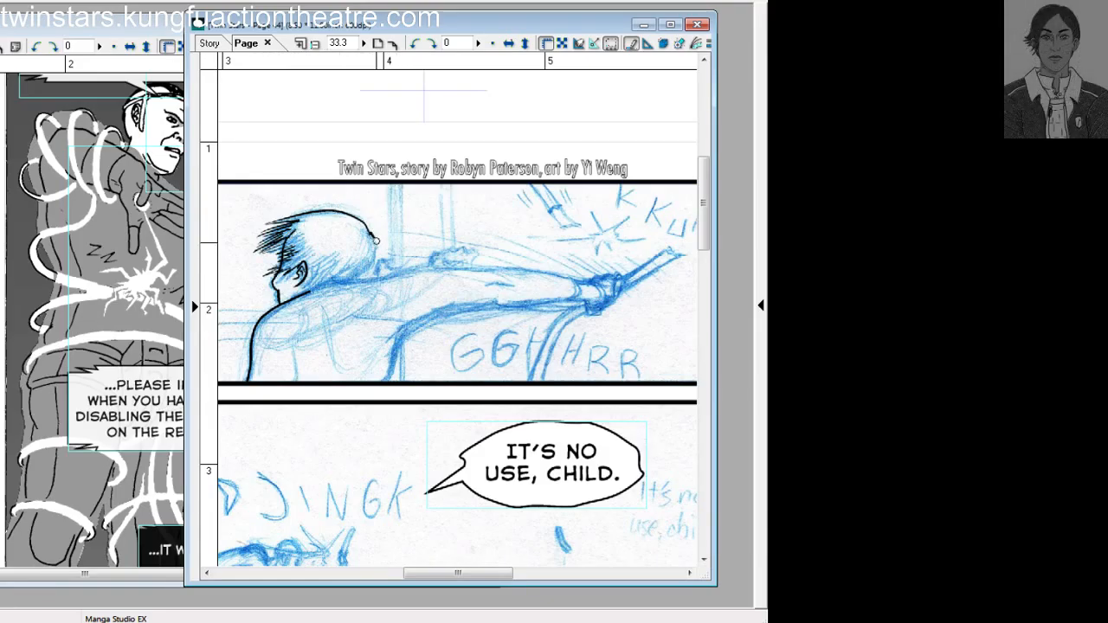
{"action": "key", "text": "ctrl+z"}
{"action": "left_click_drag", "start_coordinate": [376, 241], "coordinate": [368, 271]}
{"action": "key", "text": "ctrl+z"}
{"action": "key", "text": "ctrl+z"}
{"action": "key", "text": "ctrl+z"}
{"action": "left_click_drag", "start_coordinate": [371, 232], "coordinate": [369, 270]}
{"action": "key", "text": "ctrl+z"}
{"action": "key", "text": "ctrl+z"}
{"action": "left_click_drag", "start_coordinate": [370, 231], "coordinate": [373, 270]}
{"action": "key", "text": "ctrl+z"}
{"action": "key", "text": "ctrl+z"}
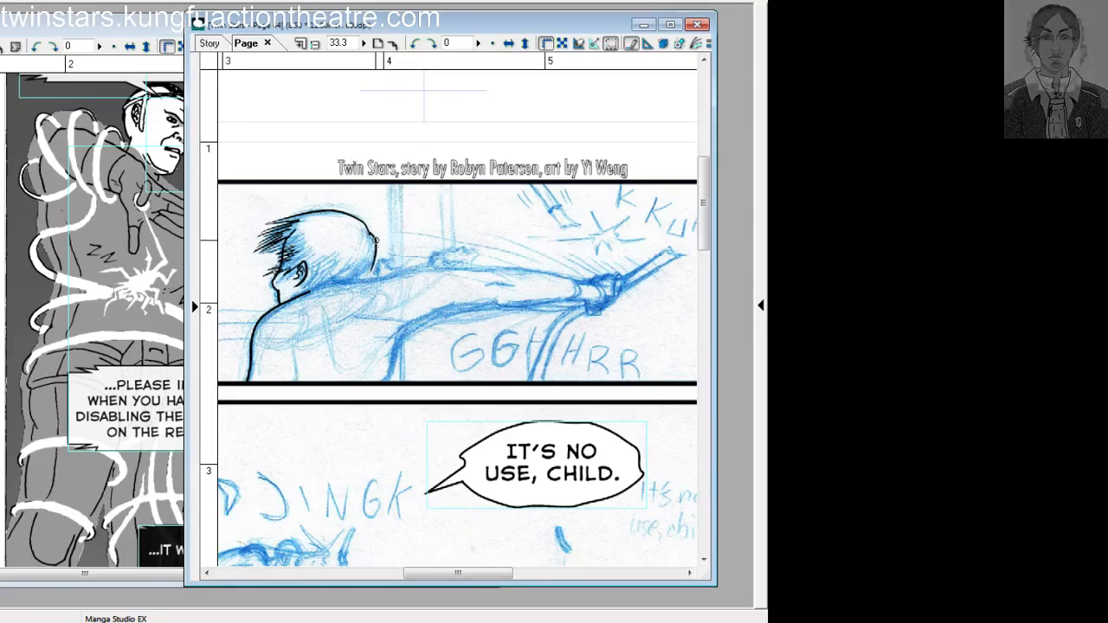
{"action": "key", "text": "ctrl+z"}
{"action": "mouse_move", "coordinate": [370, 232]}
{"action": "left_mouse_down"}
{"action": "mouse_move", "coordinate": [376, 263]}
{"action": "mouse_move", "coordinate": [355, 282]}
{"action": "mouse_move", "coordinate": [379, 281]}
{"action": "left_mouse_up"}
{"action": "key", "text": "ctrl+z"}
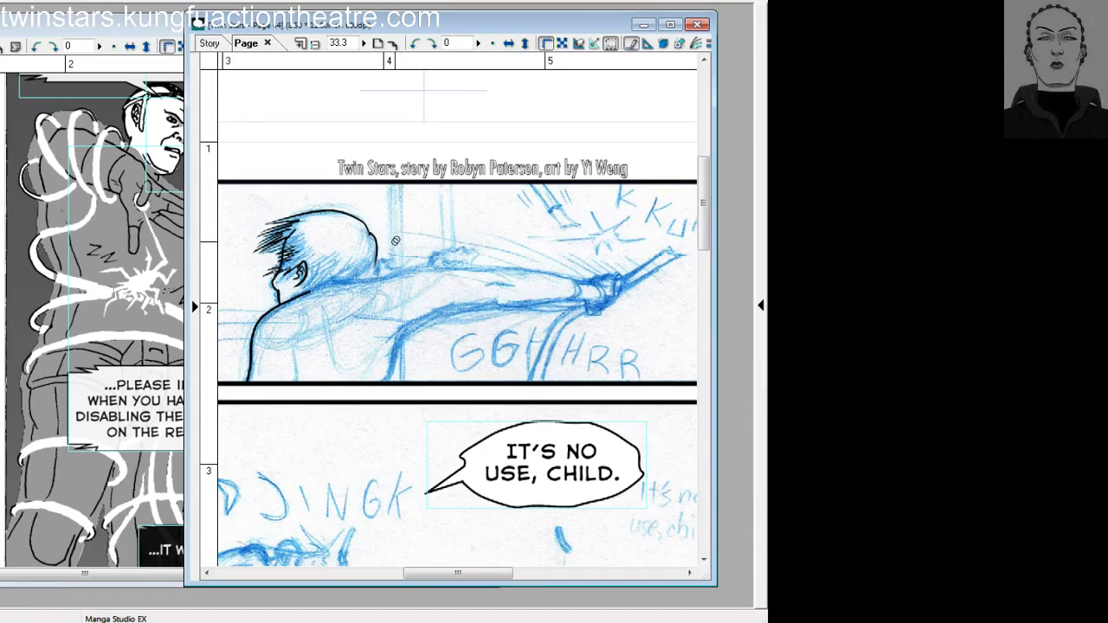
{"action": "key", "text": "ctrl+z"}
{"action": "key", "text": "ctrl+z"}
{"action": "key", "text": "ctrl+z"}
Ink the upper shoulder line from the chin along the base of the head, undoing and redrawing it.
{"action": "left_click_drag", "start_coordinate": [313, 291], "coordinate": [379, 283]}
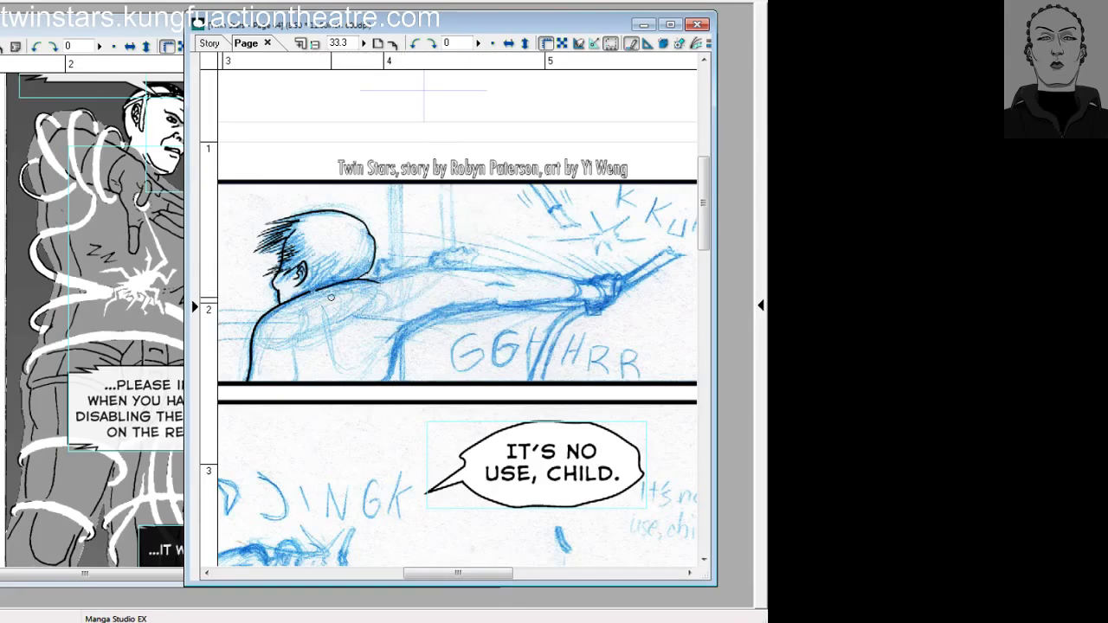
{"action": "key", "text": "ctrl+z"}
{"action": "left_click_drag", "start_coordinate": [294, 301], "coordinate": [360, 278]}
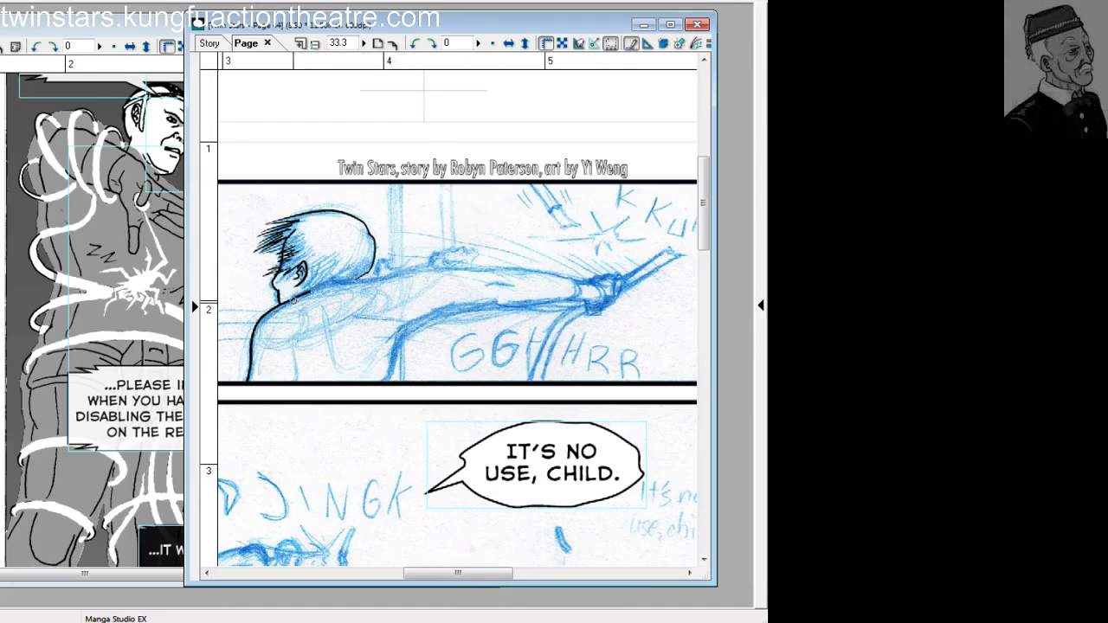
{"action": "mouse_move", "coordinate": [294, 300]}
{"action": "left_mouse_down"}
{"action": "mouse_move", "coordinate": [355, 277]}
{"action": "mouse_move", "coordinate": [370, 259]}
{"action": "left_mouse_up"}
{"action": "key", "text": "ctrl+z"}
{"action": "left_click_drag", "start_coordinate": [295, 300], "coordinate": [352, 278]}
{"action": "key", "text": "ctrl+z"}
{"action": "left_click_drag", "start_coordinate": [295, 300], "coordinate": [378, 276]}
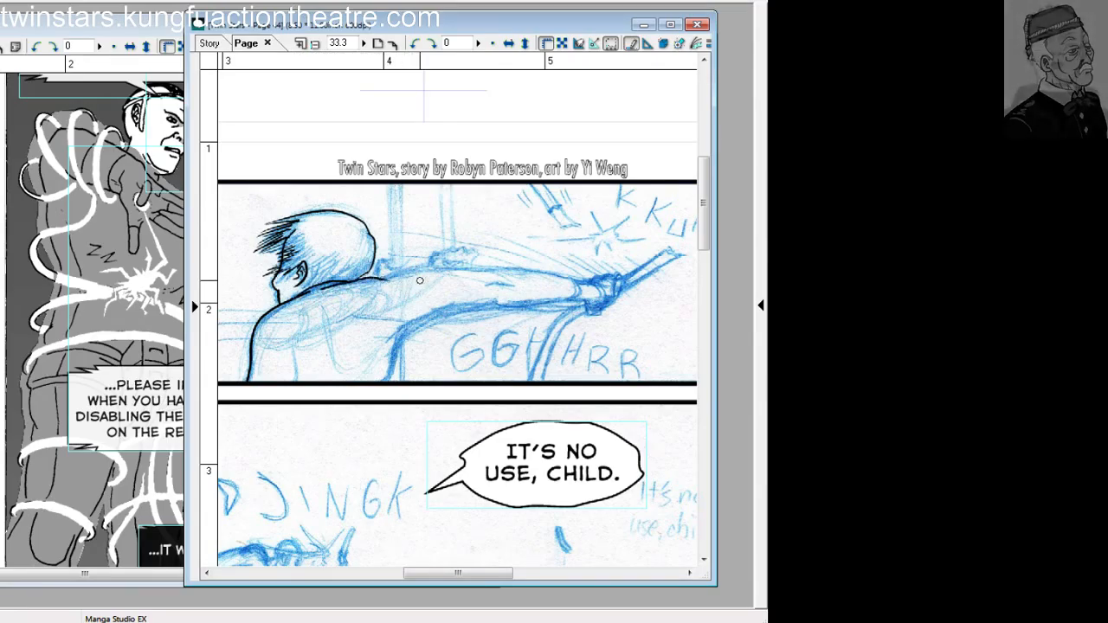
Extend the shoulder linework past the nape with a short stroke toward the outstretched arm, redrawing it once.
{"action": "mouse_move", "coordinate": [322, 291]}
{"action": "left_mouse_down"}
{"action": "mouse_move", "coordinate": [404, 280]}
{"action": "mouse_move", "coordinate": [372, 276]}
{"action": "mouse_move", "coordinate": [415, 283]}
{"action": "left_mouse_up"}
{"action": "key", "text": "ctrl+z"}
{"action": "key", "text": "ctrl+z"}
{"action": "left_click_drag", "start_coordinate": [330, 290], "coordinate": [410, 282]}
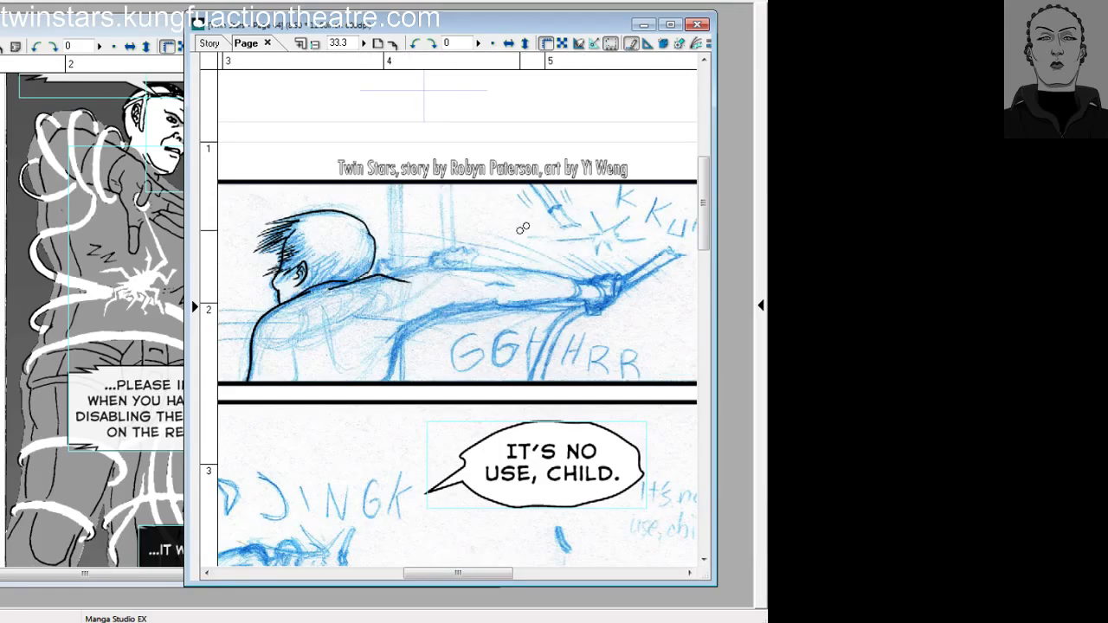
Ink the top of the shoulder from the nape toward the outstretched arm, undoing and redrawing until the curve is smooth.
{"action": "key", "text": "ctrl+z"}
{"action": "mouse_move", "coordinate": [319, 294]}
{"action": "left_mouse_down"}
{"action": "mouse_move", "coordinate": [500, 269]}
{"action": "mouse_move", "coordinate": [386, 277]}
{"action": "mouse_move", "coordinate": [433, 259]}
{"action": "mouse_move", "coordinate": [389, 276]}
{"action": "mouse_move", "coordinate": [460, 270]}
{"action": "left_mouse_up"}
{"action": "key", "text": "ctrl+z"}
{"action": "key", "text": "ctrl+z"}
{"action": "key", "text": "ctrl+z"}
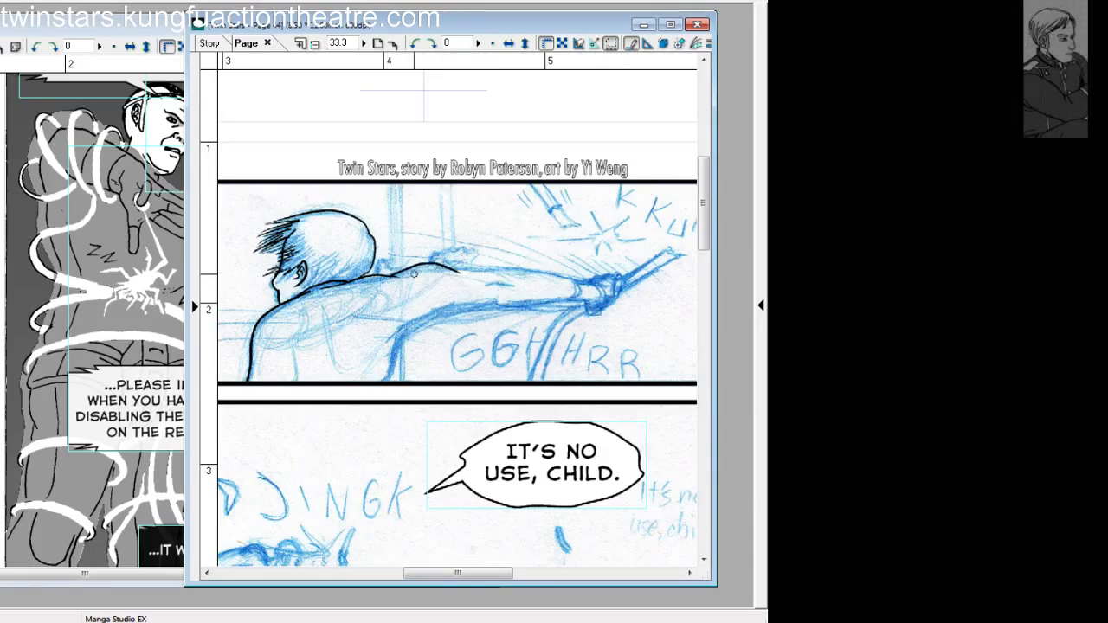
{"action": "key", "text": "ctrl+z"}
{"action": "left_click_drag", "start_coordinate": [388, 276], "coordinate": [459, 272]}
{"action": "key", "text": "ctrl+z"}
{"action": "mouse_move", "coordinate": [388, 276]}
{"action": "left_mouse_down"}
{"action": "mouse_move", "coordinate": [432, 264]}
{"action": "mouse_move", "coordinate": [388, 275]}
{"action": "mouse_move", "coordinate": [502, 269]}
{"action": "mouse_move", "coordinate": [442, 269]}
{"action": "left_mouse_up"}
{"action": "key", "text": "ctrl+z"}
Continue the upper contour of the outstretched arm from the shoulder to the elbow, redrawing the stroke.
{"action": "key", "text": "ctrl+z"}
{"action": "mouse_move", "coordinate": [517, 272]}
{"action": "left_mouse_down"}
{"action": "mouse_move", "coordinate": [442, 267]}
{"action": "mouse_move", "coordinate": [517, 272]}
{"action": "left_mouse_up"}
{"action": "key", "text": "ctrl+z"}
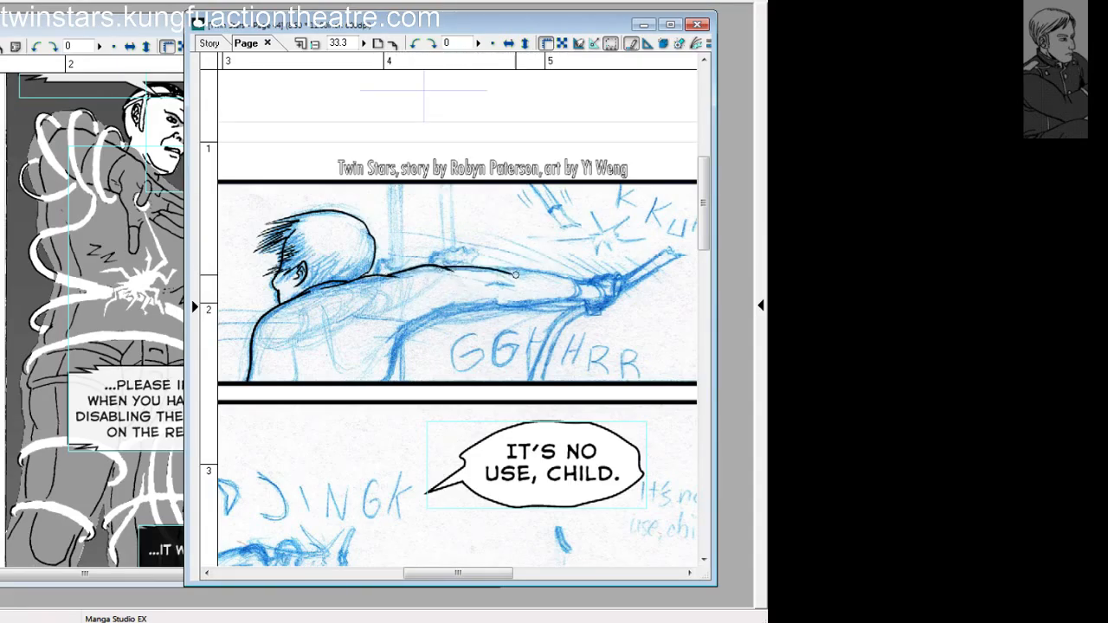
{"action": "key", "text": "ctrl+z"}
{"action": "left_click_drag", "start_coordinate": [440, 268], "coordinate": [507, 272]}
{"action": "key", "text": "ctrl+z"}
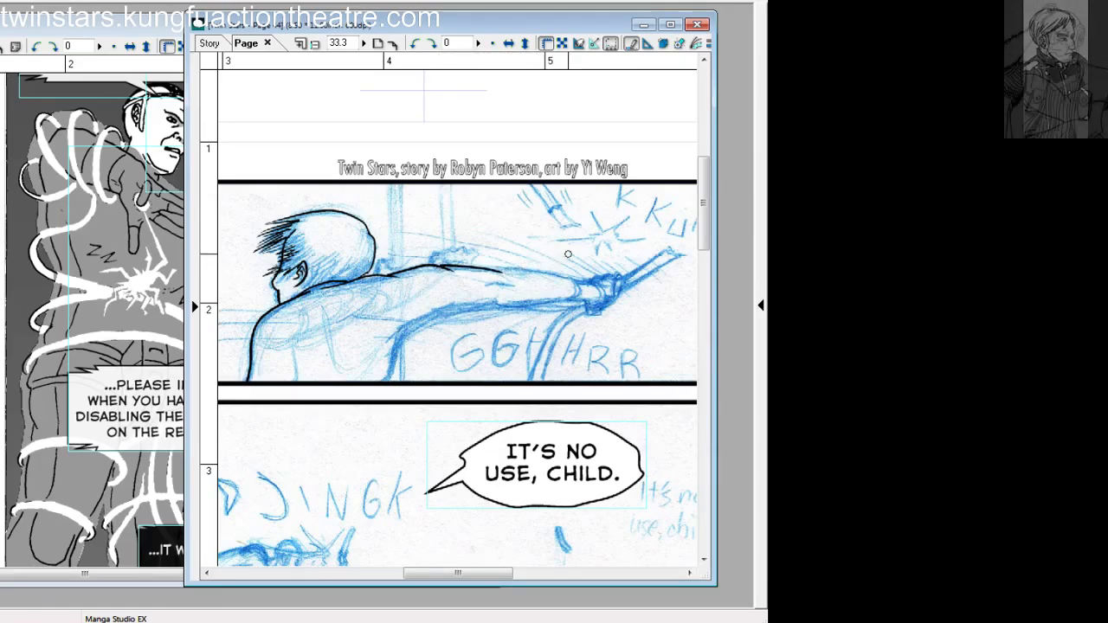
Ink the upper edge of the forearm from the elbow to the wrist, undoing and redrawing it.
{"action": "left_click_drag", "start_coordinate": [440, 269], "coordinate": [577, 278]}
{"action": "key", "text": "ctrl+z"}
{"action": "key", "text": "ctrl+z"}
{"action": "key", "text": "ctrl+z"}
{"action": "key", "text": "ctrl+z"}
{"action": "left_click_drag", "start_coordinate": [492, 270], "coordinate": [575, 280]}
{"action": "key", "text": "ctrl+z"}
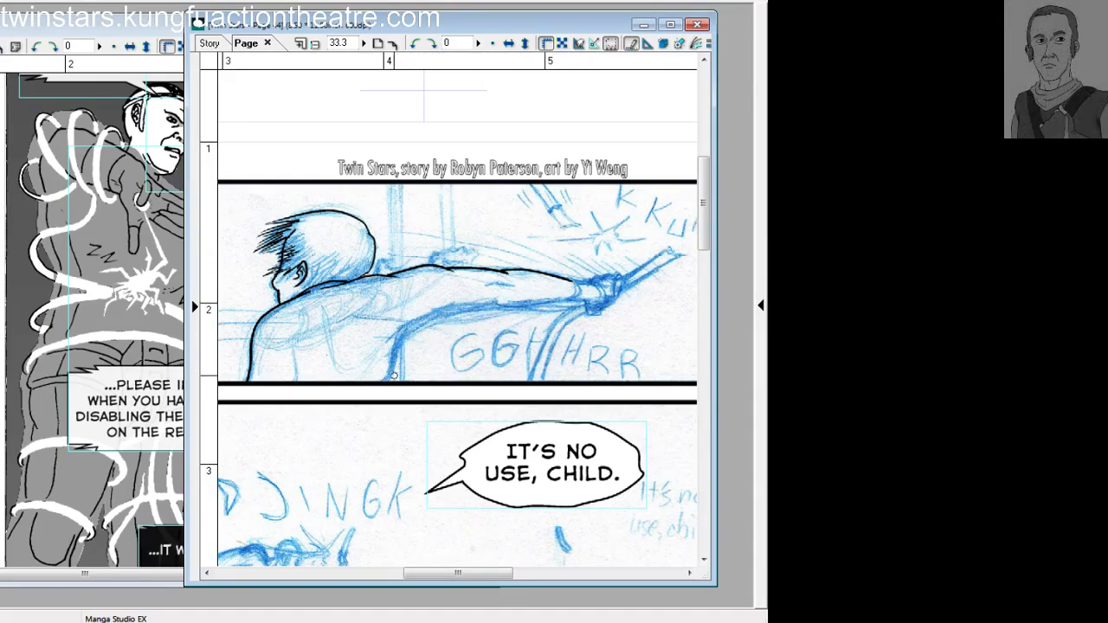
Ink the side of the torso down to the panel's lower border and the armpit curve under the upper arm.
{"action": "left_click_drag", "start_coordinate": [399, 336], "coordinate": [389, 382]}
{"action": "key", "text": "ctrl+z"}
{"action": "key", "text": "ctrl+z"}
{"action": "left_click_drag", "start_coordinate": [399, 336], "coordinate": [449, 310]}
{"action": "key", "text": "ctrl+z"}
{"action": "mouse_move", "coordinate": [389, 342]}
{"action": "left_mouse_down"}
{"action": "mouse_move", "coordinate": [490, 302]}
{"action": "mouse_move", "coordinate": [498, 271]}
{"action": "mouse_move", "coordinate": [479, 304]}
{"action": "mouse_move", "coordinate": [438, 320]}
{"action": "mouse_move", "coordinate": [517, 301]}
{"action": "left_mouse_up"}
{"action": "key", "text": "ctrl+z"}
{"action": "key", "text": "ctrl+z"}
Ink the underside of the outstretched arm to the wrist and close the contour around the sleeve's end.
{"action": "left_click_drag", "start_coordinate": [439, 312], "coordinate": [583, 292]}
{"action": "key", "text": "ctrl+z"}
{"action": "left_click_drag", "start_coordinate": [507, 305], "coordinate": [574, 297]}
{"action": "key", "text": "ctrl+z"}
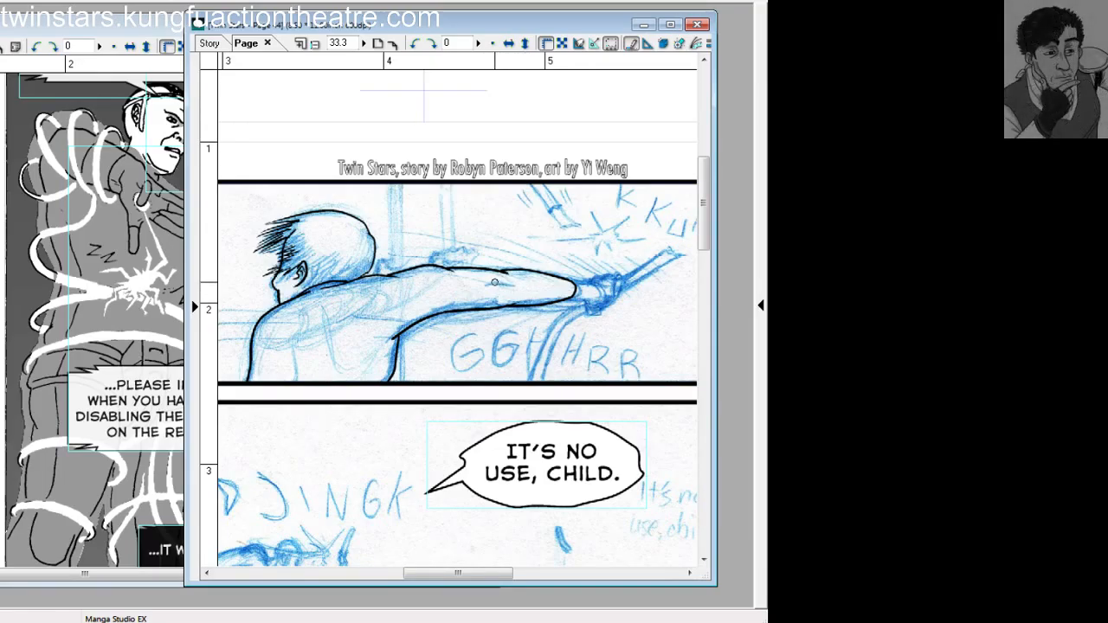
Add short crease marks at the elbow of the outstretched arm, redrawing them over the pencils.
{"action": "key", "text": "ctrl+z"}
{"action": "mouse_move", "coordinate": [489, 284]}
{"action": "left_mouse_down"}
{"action": "mouse_move", "coordinate": [533, 279]}
{"action": "mouse_move", "coordinate": [492, 286]}
{"action": "mouse_move", "coordinate": [551, 270]}
{"action": "mouse_move", "coordinate": [617, 201]}
{"action": "mouse_move", "coordinate": [500, 283]}
{"action": "mouse_move", "coordinate": [540, 278]}
{"action": "mouse_move", "coordinate": [504, 290]}
{"action": "left_mouse_up"}
{"action": "key", "text": "ctrl+z"}
{"action": "key", "text": "ctrl+z"}
{"action": "key", "text": "ctrl+z"}
{"action": "key", "text": "ctrl+z"}
{"action": "key", "text": "ctrl+z"}
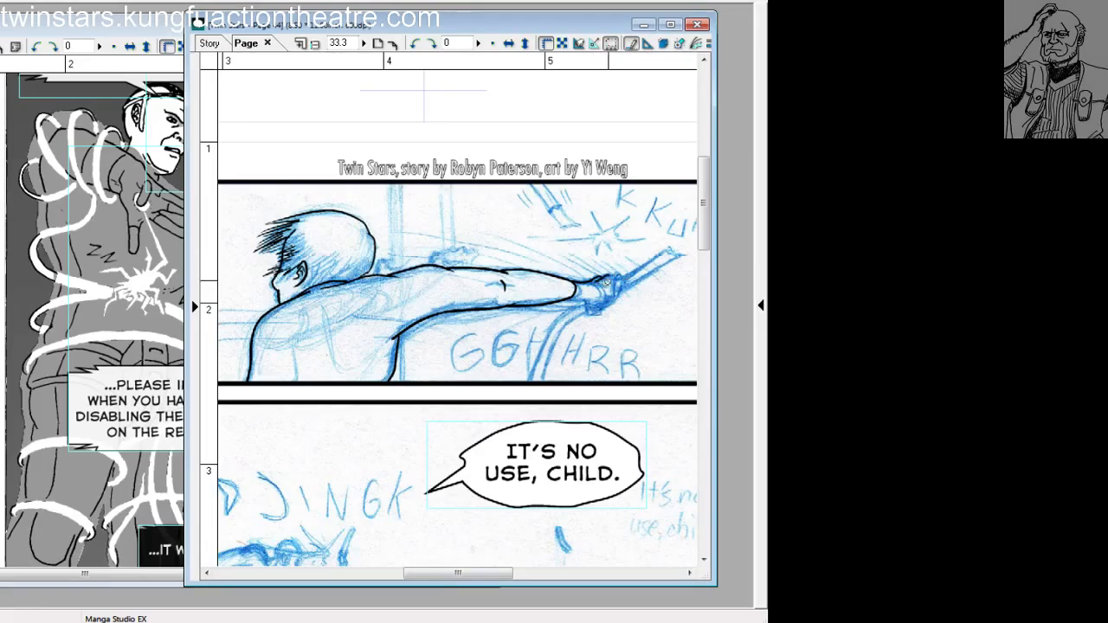
Ink the fist at the end of the outstretched arm, with its knuckles, fingers and redrawn underside.
{"action": "left_click_drag", "start_coordinate": [610, 279], "coordinate": [626, 273]}
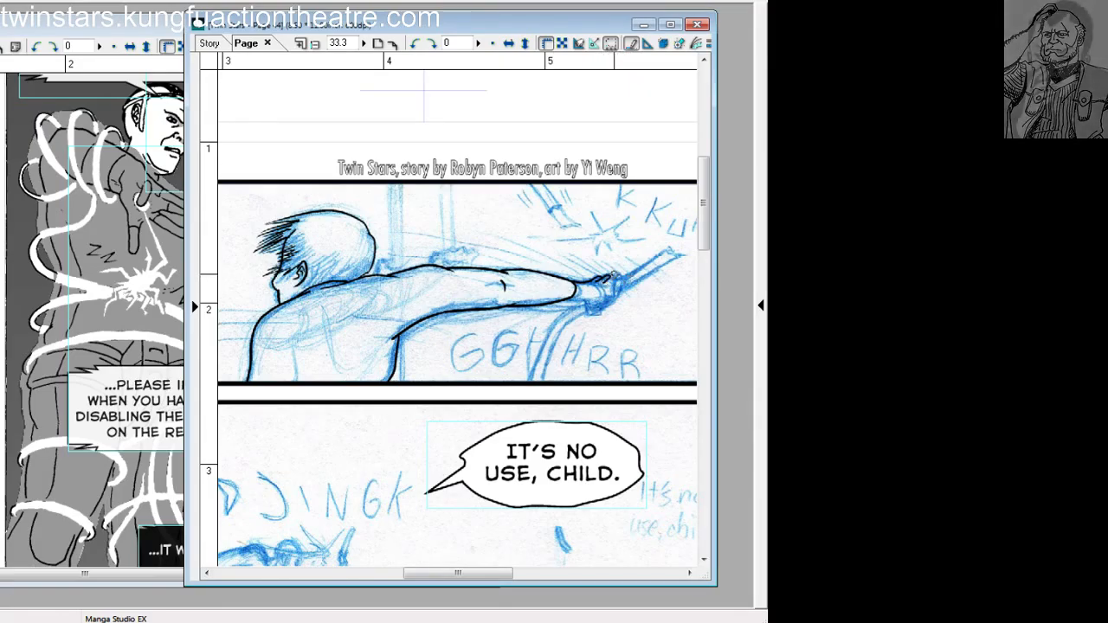
{"action": "left_click_drag", "start_coordinate": [611, 277], "coordinate": [622, 275]}
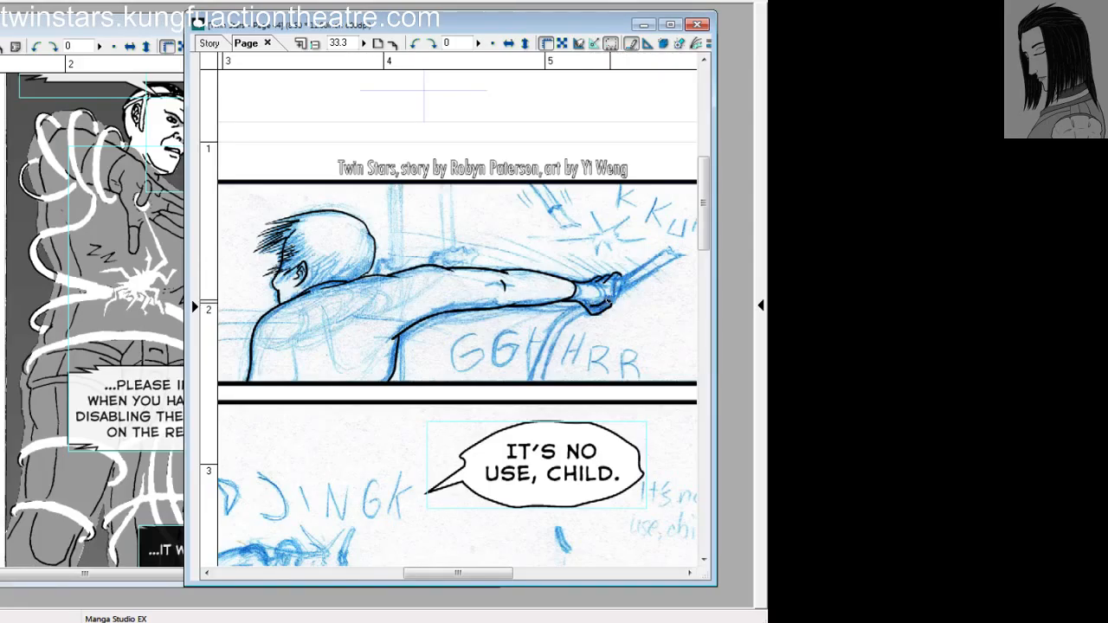
{"action": "left_click_drag", "start_coordinate": [610, 301], "coordinate": [621, 277]}
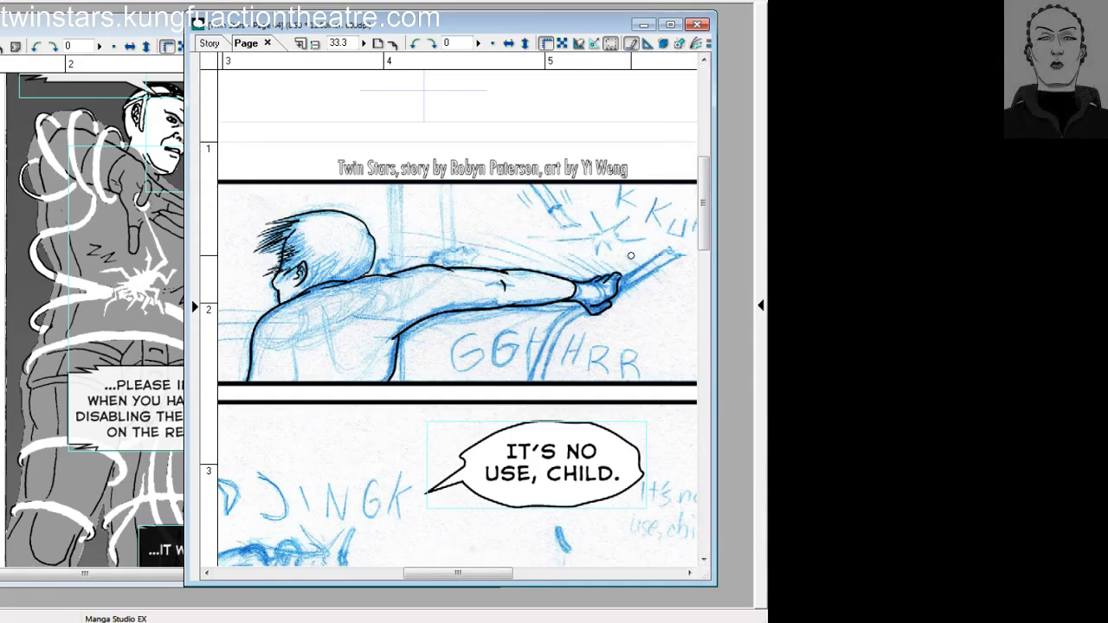
{"action": "key", "text": "ctrl+z"}
{"action": "key", "text": "ctrl+z"}
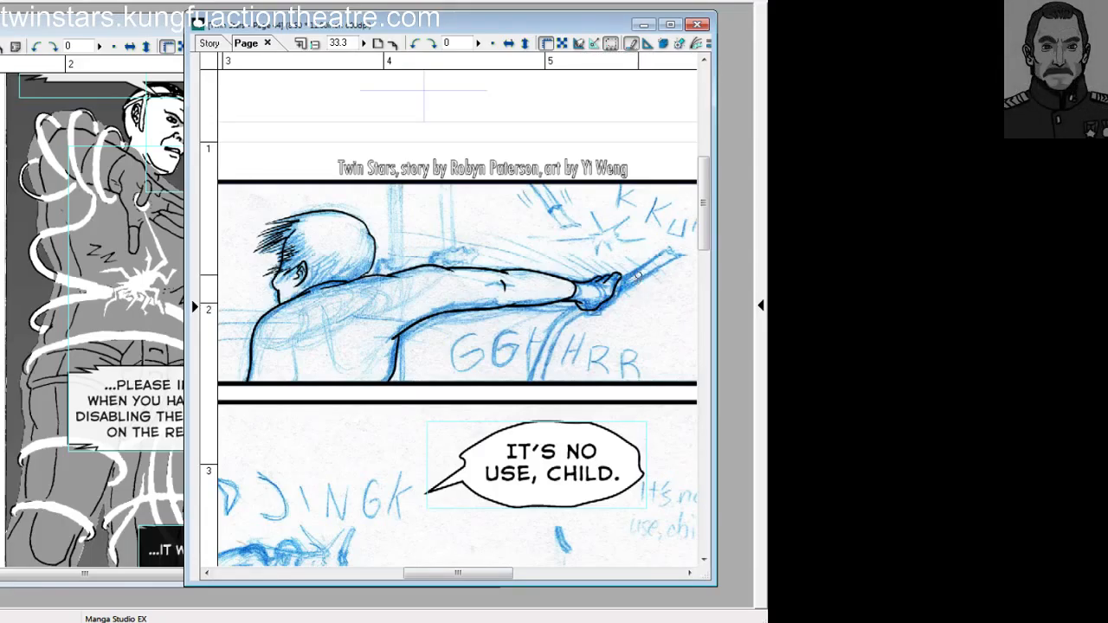
{"action": "left_click_drag", "start_coordinate": [616, 282], "coordinate": [578, 305]}
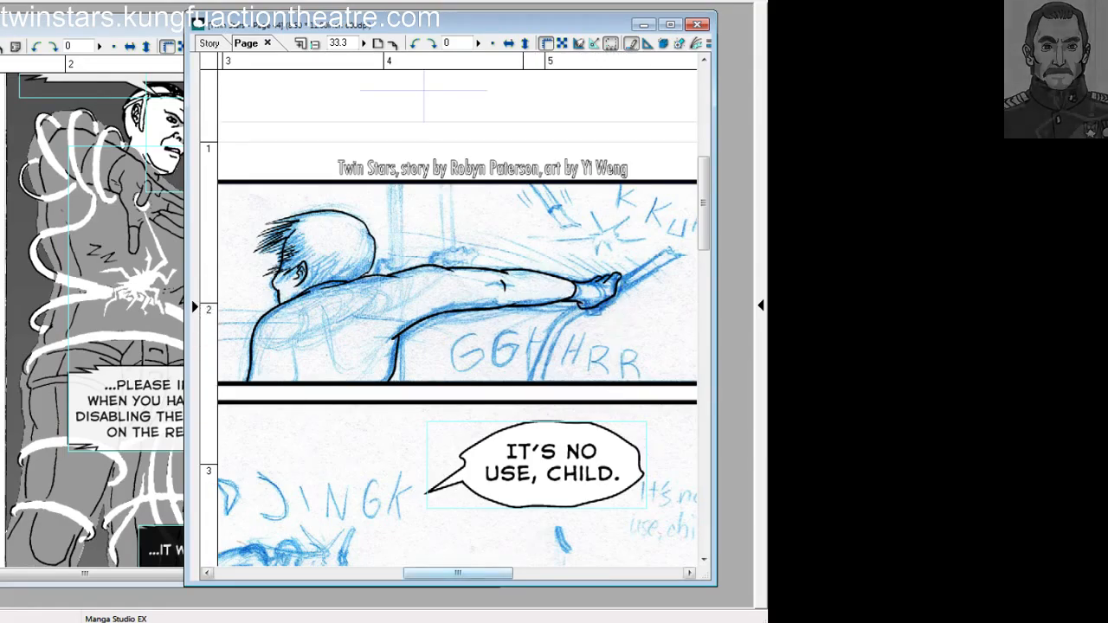
Ink the small rounded shape behind the shoulder at the foot of the vertical post.
{"action": "mouse_move", "coordinate": [500, 573]}
{"action": "left_mouse_down"}
{"action": "mouse_move", "coordinate": [516, 573]}
{"action": "mouse_move", "coordinate": [468, 573]}
{"action": "mouse_move", "coordinate": [483, 573]}
{"action": "left_mouse_up"}
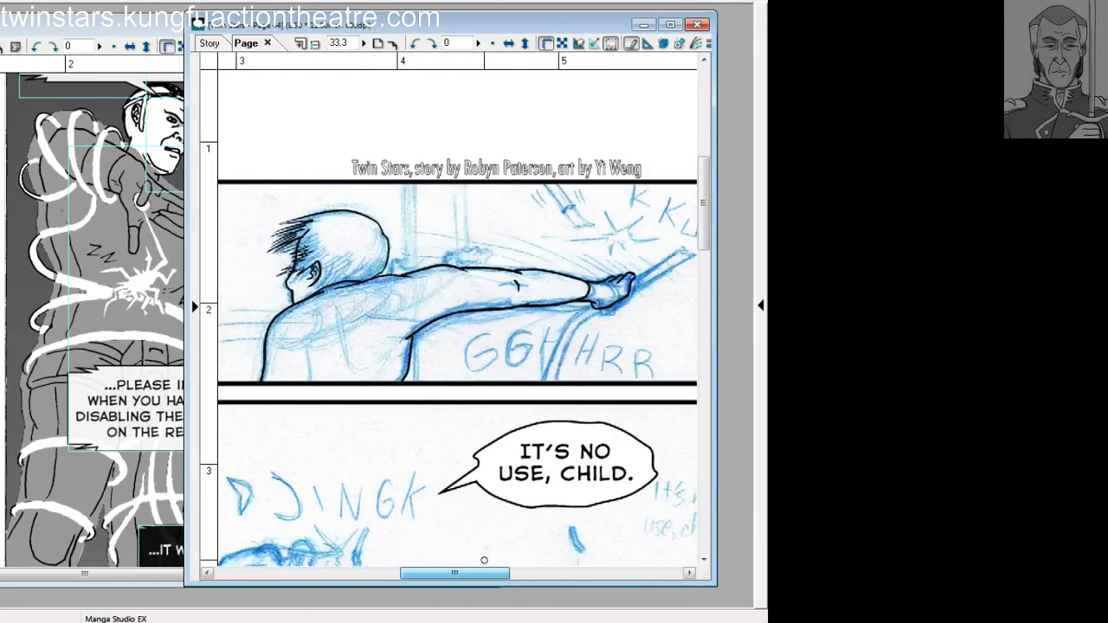
{"action": "left_click_drag", "start_coordinate": [393, 274], "coordinate": [403, 258]}
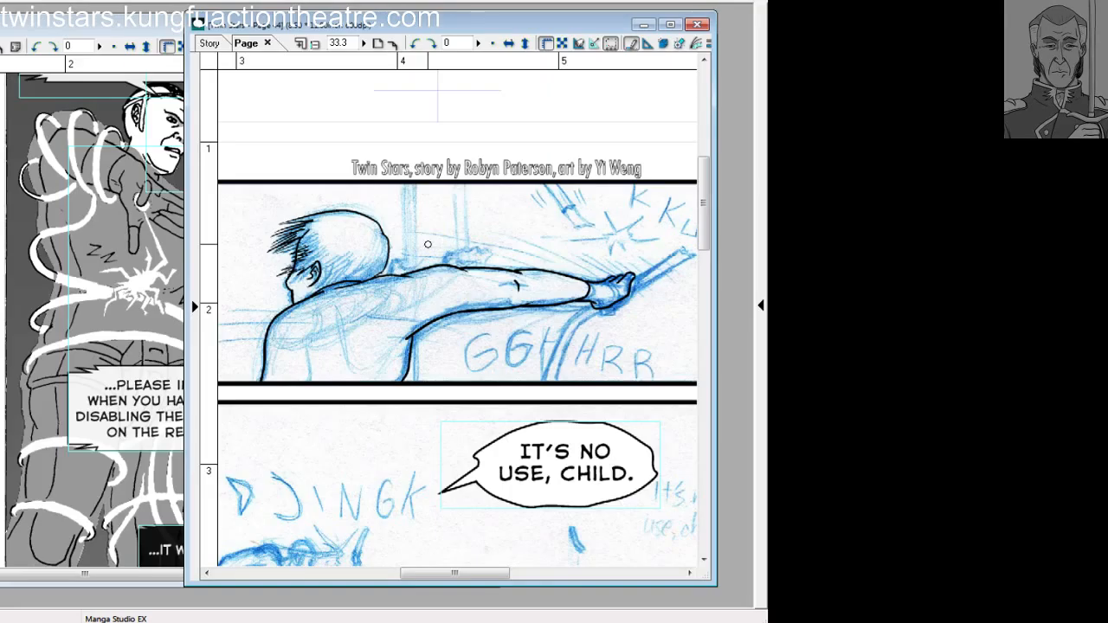
{"action": "key", "text": "ctrl+z"}
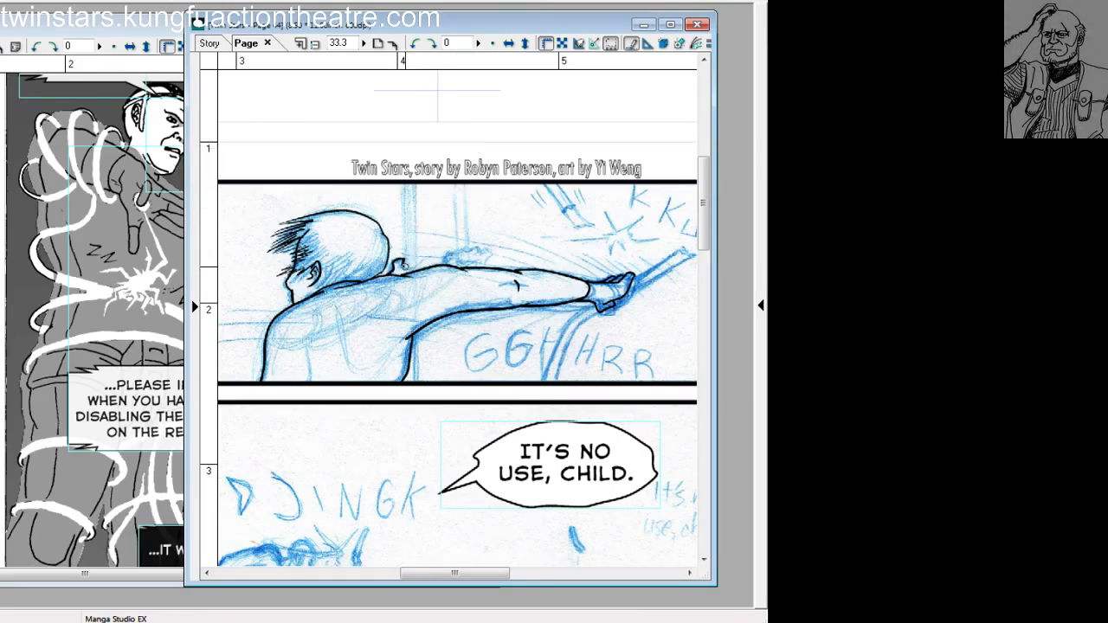
Ink the left edge of the vertical post from the panel's top border to the shoulder, undoing and redrawing it.
{"action": "mouse_move", "coordinate": [404, 180]}
{"action": "left_mouse_down"}
{"action": "mouse_move", "coordinate": [403, 264]}
{"action": "mouse_move", "coordinate": [402, 178]}
{"action": "mouse_move", "coordinate": [406, 251]}
{"action": "left_mouse_up"}
{"action": "key", "text": "ctrl+z"}
{"action": "key", "text": "ctrl+z"}
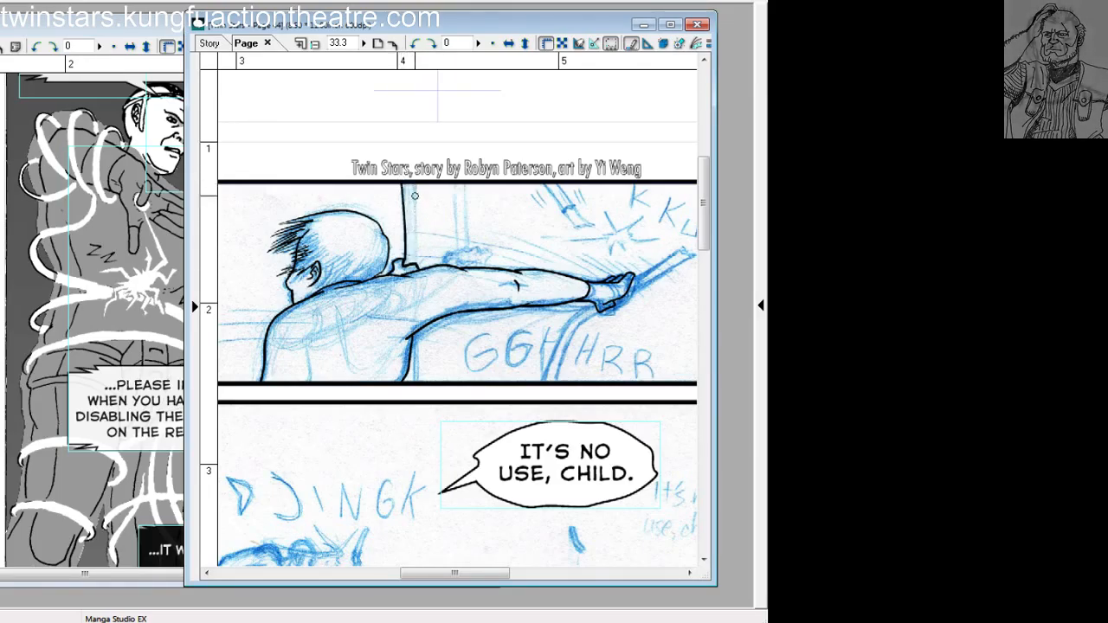
{"action": "left_click_drag", "start_coordinate": [413, 179], "coordinate": [415, 251]}
{"action": "key", "text": "ctrl+z"}
{"action": "left_click_drag", "start_coordinate": [412, 178], "coordinate": [416, 262]}
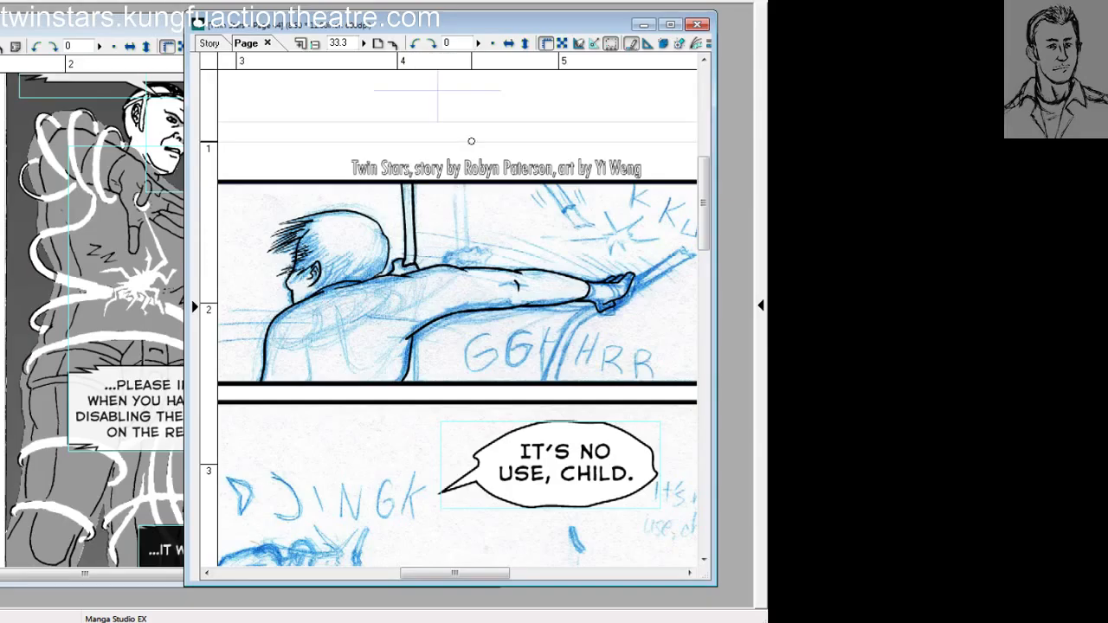
{"action": "key", "text": "ctrl+z"}
{"action": "key", "text": "ctrl+z"}
{"action": "left_click_drag", "start_coordinate": [402, 179], "coordinate": [405, 260]}
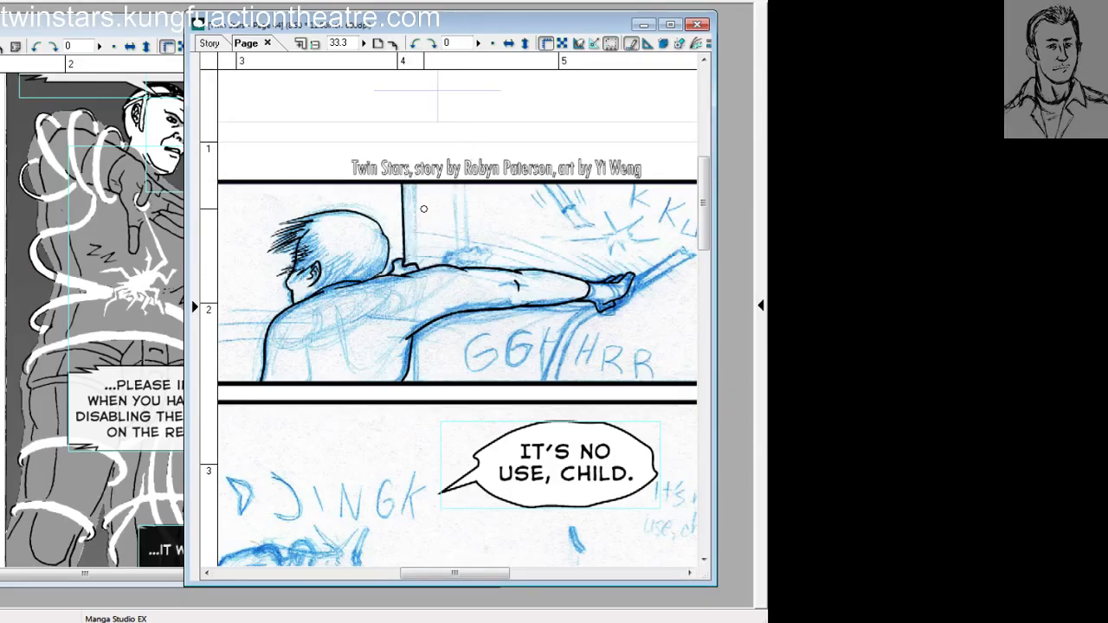
Ink the right edge of the vertical post down to the shoulder, redrawing it parallel to the first edge.
{"action": "key", "text": "ctrl+z"}
{"action": "left_click_drag", "start_coordinate": [411, 177], "coordinate": [415, 257]}
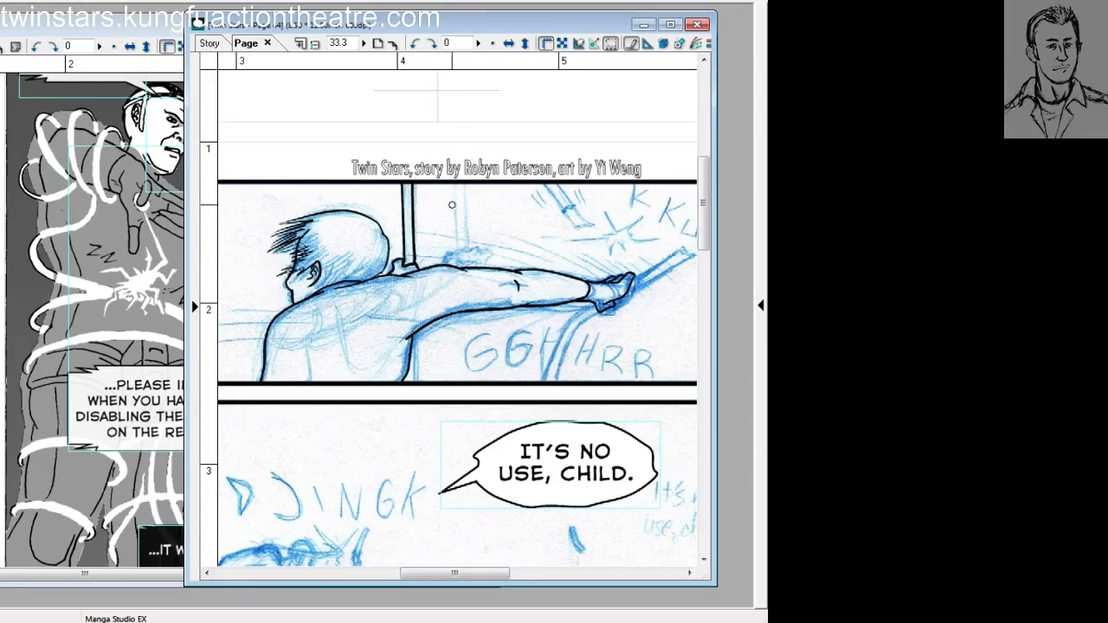
{"action": "key", "text": "ctrl+z"}
{"action": "left_click_drag", "start_coordinate": [412, 177], "coordinate": [414, 267]}
{"action": "key", "text": "ctrl+z"}
{"action": "left_click_drag", "start_coordinate": [412, 177], "coordinate": [414, 268]}
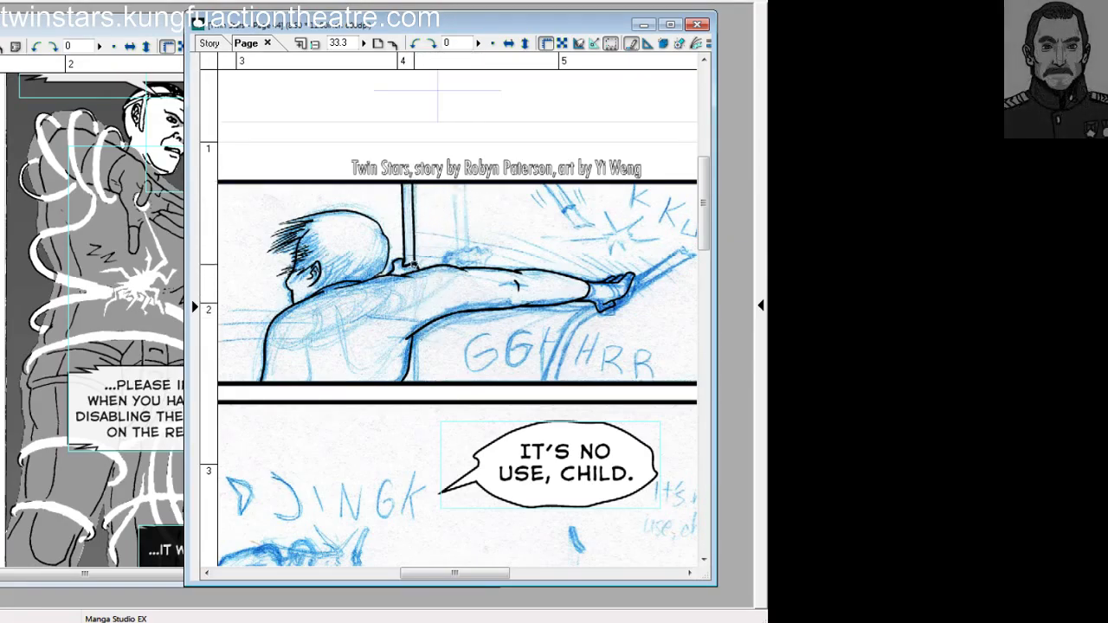
Continue the post's edge below the arm down to the panel's lower border, redrawing it until straight.
{"action": "left_click_drag", "start_coordinate": [417, 333], "coordinate": [417, 386]}
{"action": "key", "text": "ctrl+z"}
{"action": "key", "text": "ctrl+z"}
{"action": "key", "text": "ctrl+z"}
{"action": "left_click_drag", "start_coordinate": [416, 330], "coordinate": [417, 382]}
{"action": "key", "text": "ctrl+z"}
{"action": "left_click_drag", "start_coordinate": [416, 330], "coordinate": [417, 386]}
{"action": "key", "text": "ctrl+z"}
{"action": "left_click_drag", "start_coordinate": [416, 331], "coordinate": [417, 382]}
{"action": "key", "text": "ctrl+z"}
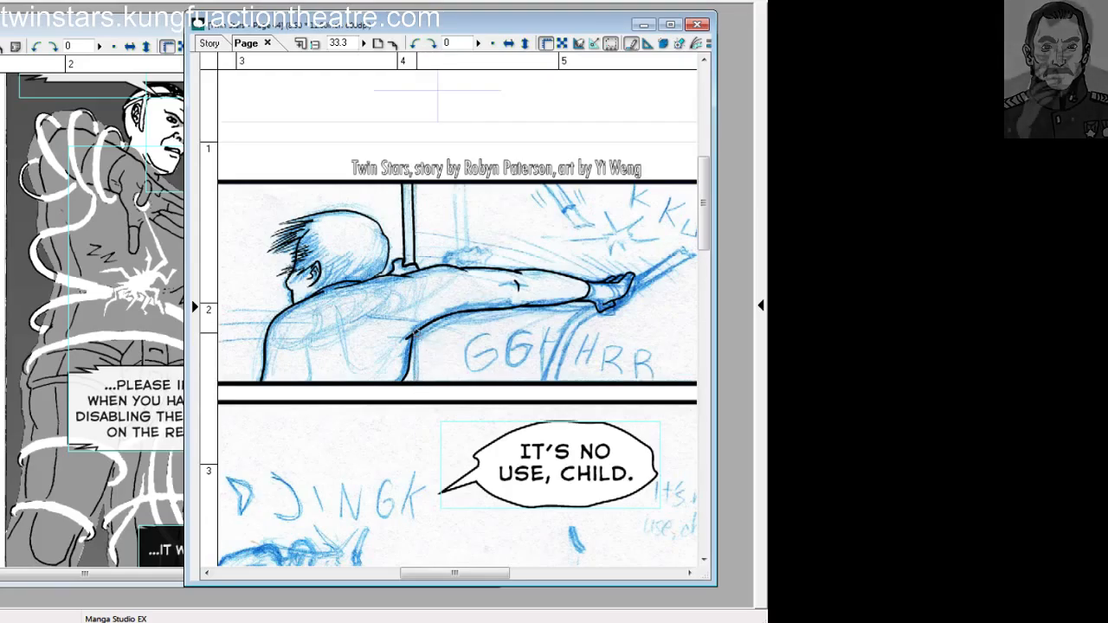
{"action": "key", "text": "ctrl+z"}
{"action": "left_click_drag", "start_coordinate": [417, 331], "coordinate": [417, 382]}
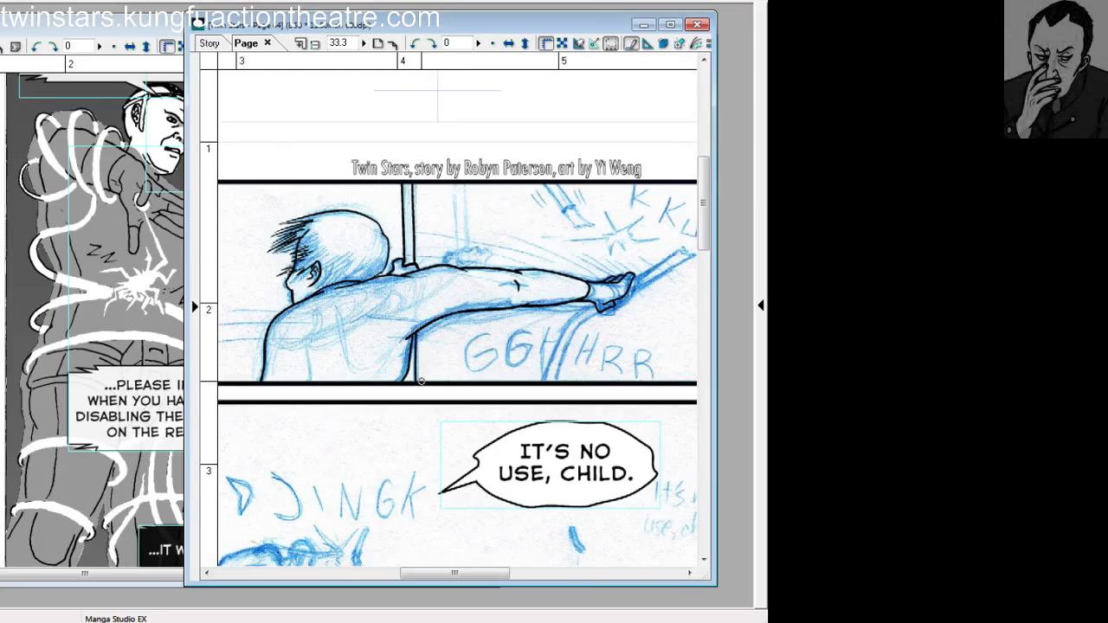
Ink a long, slightly curved motion line sweeping from behind the figure across its back, redrawing it several times.
{"action": "mouse_move", "coordinate": [454, 564]}
{"action": "left_mouse_down"}
{"action": "mouse_move", "coordinate": [472, 563]}
{"action": "mouse_move", "coordinate": [419, 573]}
{"action": "left_mouse_up"}
{"action": "left_click_drag", "start_coordinate": [307, 334], "coordinate": [496, 322]}
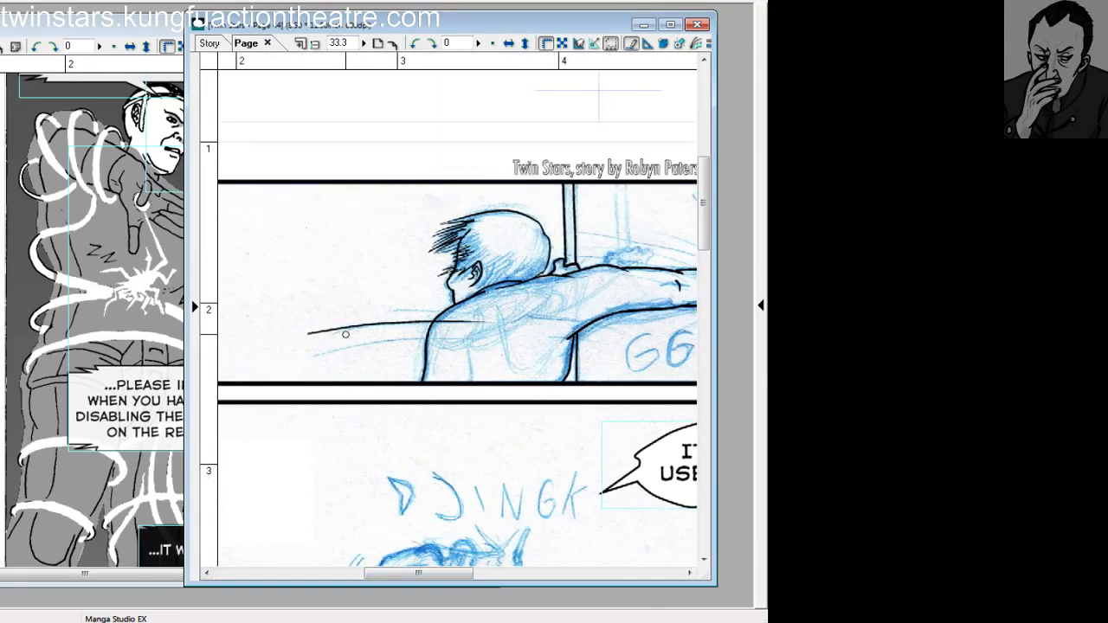
{"action": "key", "text": "ctrl+z"}
{"action": "left_click_drag", "start_coordinate": [317, 337], "coordinate": [486, 328]}
{"action": "key", "text": "ctrl+z"}
{"action": "left_click_drag", "start_coordinate": [318, 337], "coordinate": [500, 327]}
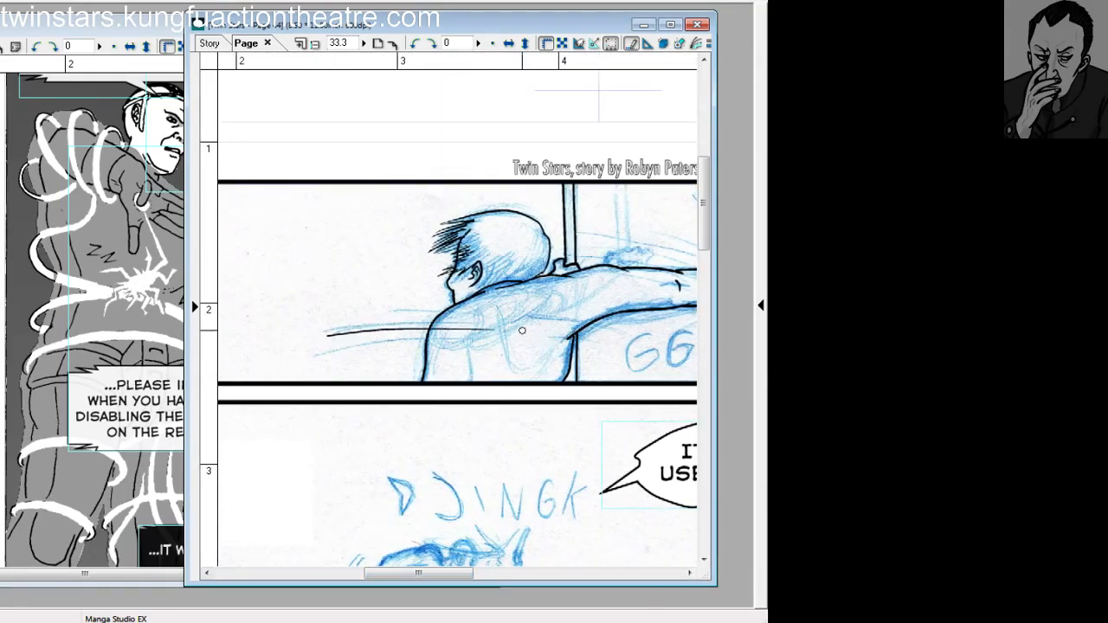
{"action": "key", "text": "ctrl+z"}
{"action": "mouse_move", "coordinate": [325, 331]}
{"action": "left_mouse_down"}
{"action": "mouse_move", "coordinate": [595, 331]}
{"action": "mouse_move", "coordinate": [516, 339]}
{"action": "left_mouse_up"}
{"action": "key", "text": "ctrl+z"}
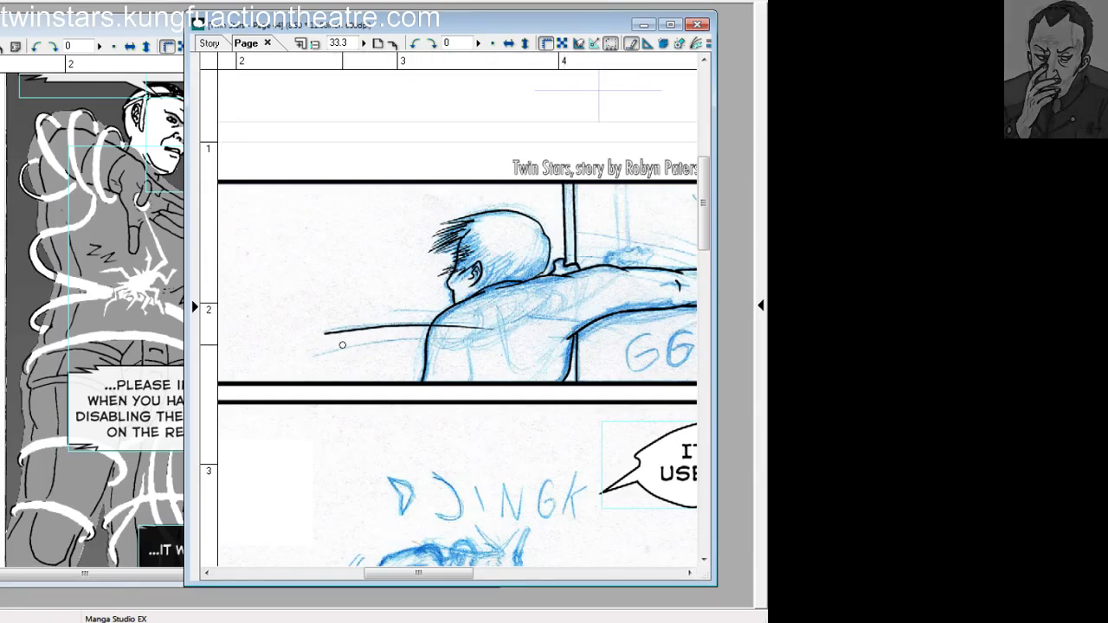
Add one motion line below and a shorter one above the long line crossing the figure's back.
{"action": "left_click_drag", "start_coordinate": [341, 343], "coordinate": [486, 333]}
{"action": "key", "text": "ctrl+z"}
{"action": "left_click_drag", "start_coordinate": [353, 343], "coordinate": [509, 337]}
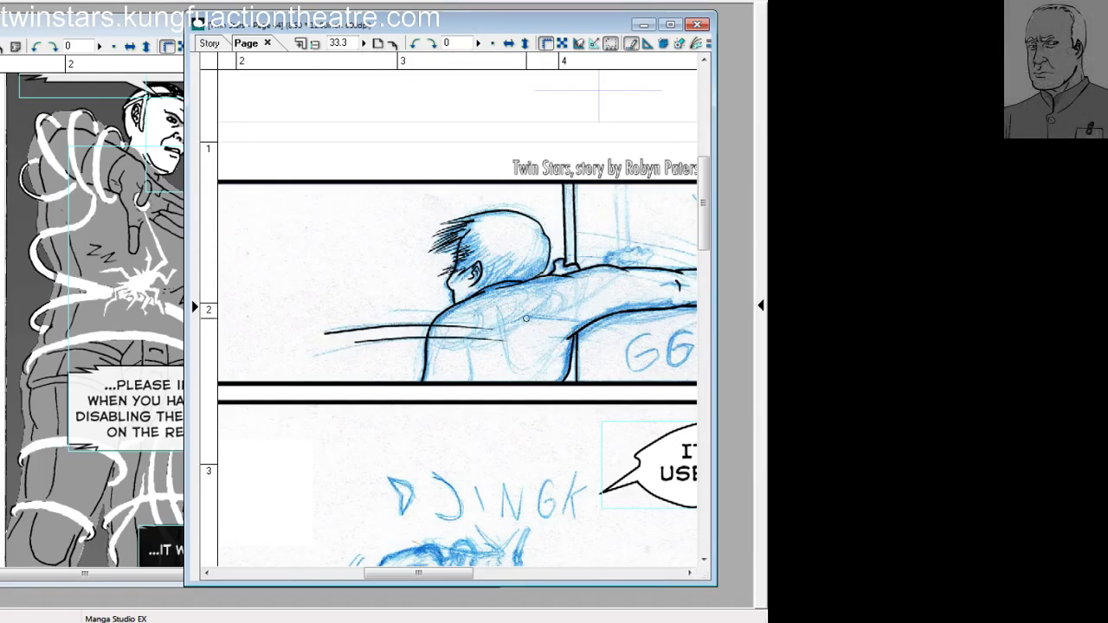
{"action": "left_click_drag", "start_coordinate": [396, 309], "coordinate": [497, 315]}
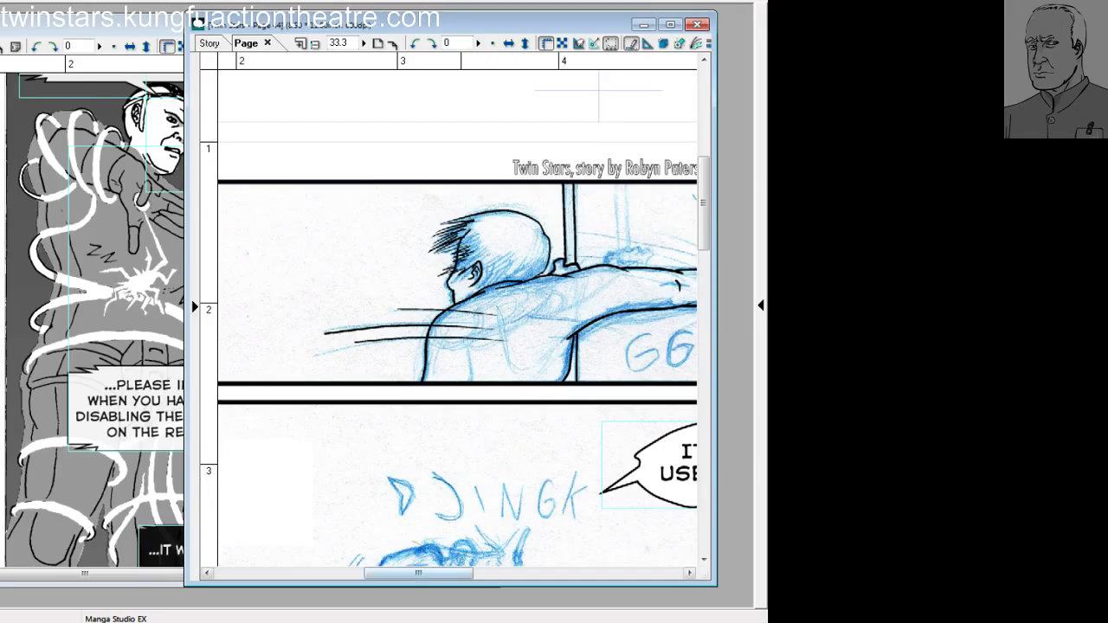
Ink the short vertical fold and the curved shoulder blade line on the figure's back.
{"action": "scroll", "coordinate": [532, 421], "scroll_direction": "right", "scroll_amount": 4}
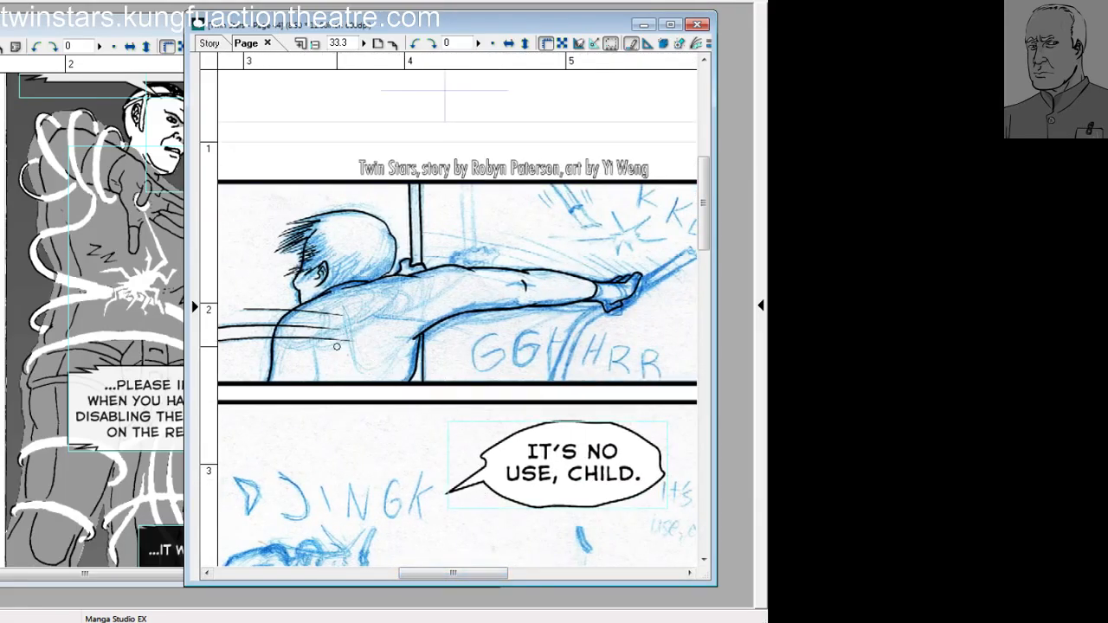
{"action": "mouse_move", "coordinate": [316, 339]}
{"action": "left_mouse_down"}
{"action": "mouse_move", "coordinate": [318, 378]}
{"action": "mouse_move", "coordinate": [333, 375]}
{"action": "mouse_move", "coordinate": [319, 347]}
{"action": "mouse_move", "coordinate": [315, 387]}
{"action": "mouse_move", "coordinate": [351, 366]}
{"action": "mouse_move", "coordinate": [316, 342]}
{"action": "mouse_move", "coordinate": [318, 379]}
{"action": "left_mouse_up"}
{"action": "key", "text": "ctrl+z"}
{"action": "key", "text": "ctrl+z"}
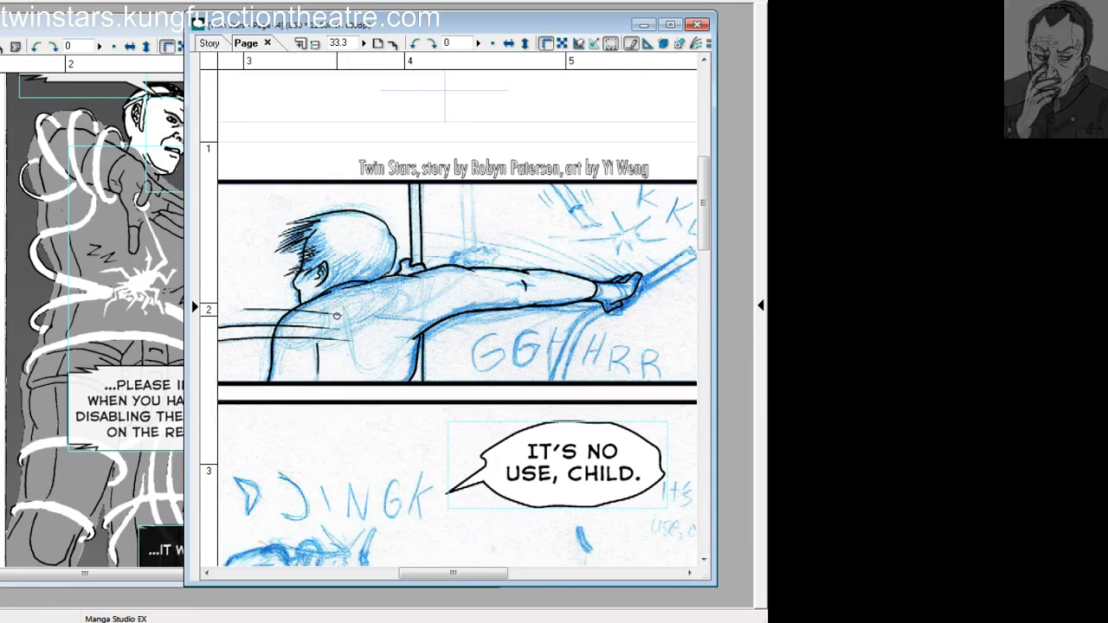
{"action": "left_click_drag", "start_coordinate": [337, 316], "coordinate": [353, 362]}
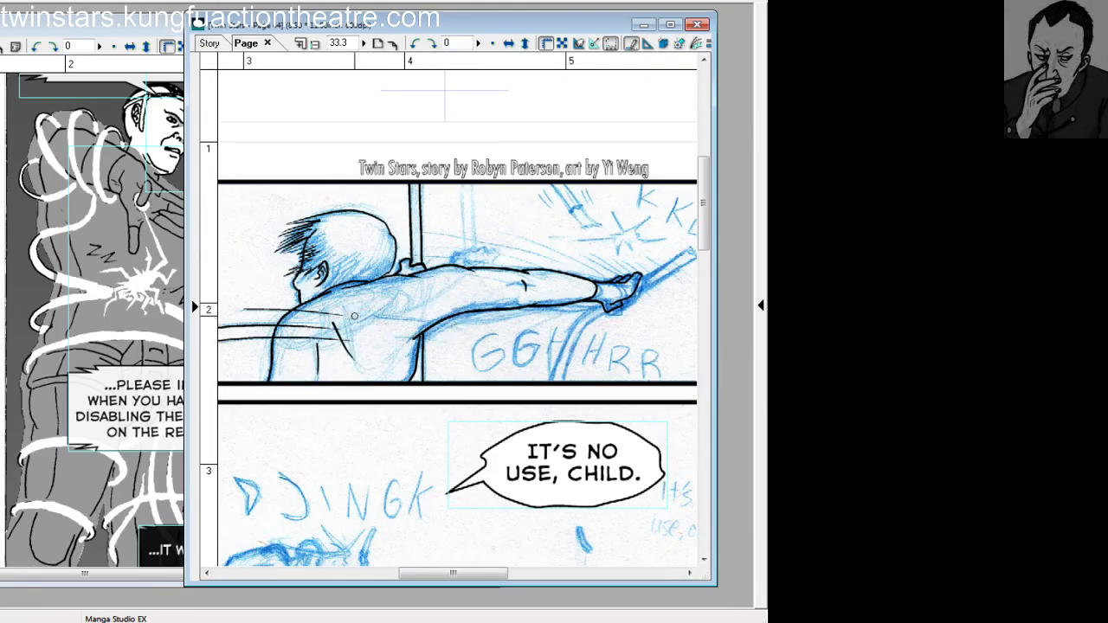
{"action": "key", "text": "ctrl+z"}
{"action": "left_click_drag", "start_coordinate": [338, 317], "coordinate": [368, 348]}
Ink the flying stick fragment at the panel's top border above the fist, redrawing its edges.
{"action": "left_click_drag", "start_coordinate": [452, 573], "coordinate": [484, 573]}
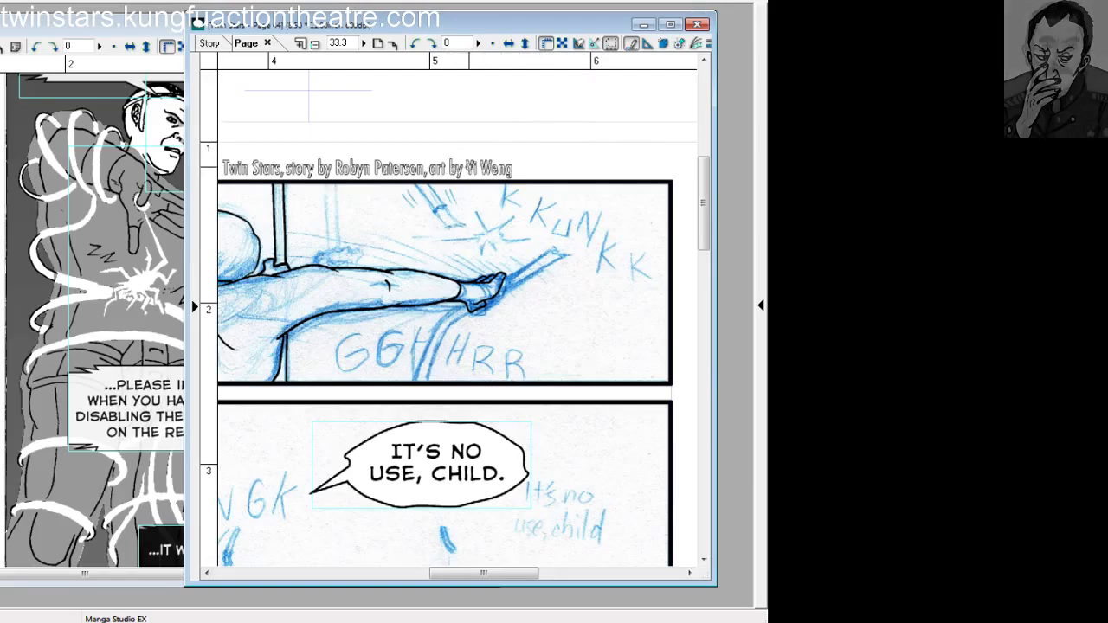
{"action": "mouse_move", "coordinate": [412, 180]}
{"action": "left_mouse_down"}
{"action": "mouse_move", "coordinate": [435, 213]}
{"action": "mouse_move", "coordinate": [422, 196]}
{"action": "mouse_move", "coordinate": [442, 206]}
{"action": "left_mouse_up"}
{"action": "key", "text": "ctrl+z"}
{"action": "key", "text": "ctrl+z"}
{"action": "key", "text": "ctrl+z"}
{"action": "key", "text": "ctrl+z"}
{"action": "left_click_drag", "start_coordinate": [442, 206], "coordinate": [429, 183]}
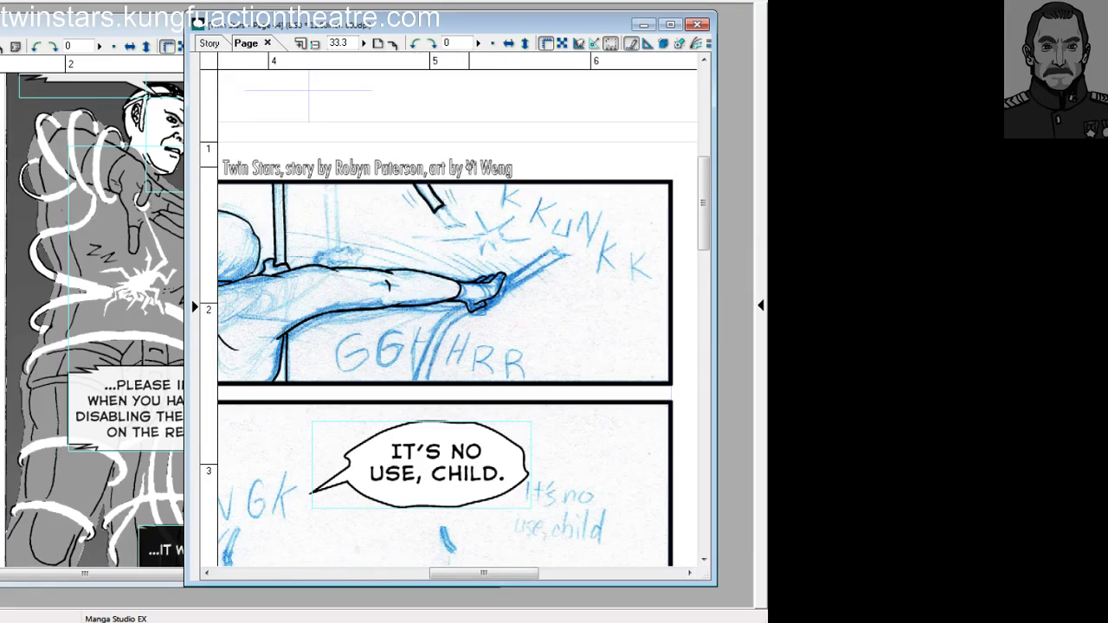
Ink the spiky impact burst between the stick fragment and the fist, undoing and redrawing its points.
{"action": "mouse_move", "coordinate": [478, 212]}
{"action": "left_mouse_down"}
{"action": "mouse_move", "coordinate": [455, 230]}
{"action": "mouse_move", "coordinate": [488, 245]}
{"action": "mouse_move", "coordinate": [469, 231]}
{"action": "mouse_move", "coordinate": [479, 236]}
{"action": "mouse_move", "coordinate": [446, 245]}
{"action": "mouse_move", "coordinate": [496, 250]}
{"action": "mouse_move", "coordinate": [477, 211]}
{"action": "mouse_move", "coordinate": [513, 222]}
{"action": "mouse_move", "coordinate": [495, 253]}
{"action": "left_mouse_up"}
{"action": "key", "text": "ctrl+z"}
{"action": "key", "text": "ctrl+z"}
{"action": "mouse_move", "coordinate": [477, 213]}
{"action": "left_mouse_down"}
{"action": "mouse_move", "coordinate": [506, 225]}
{"action": "mouse_move", "coordinate": [496, 250]}
{"action": "left_mouse_up"}
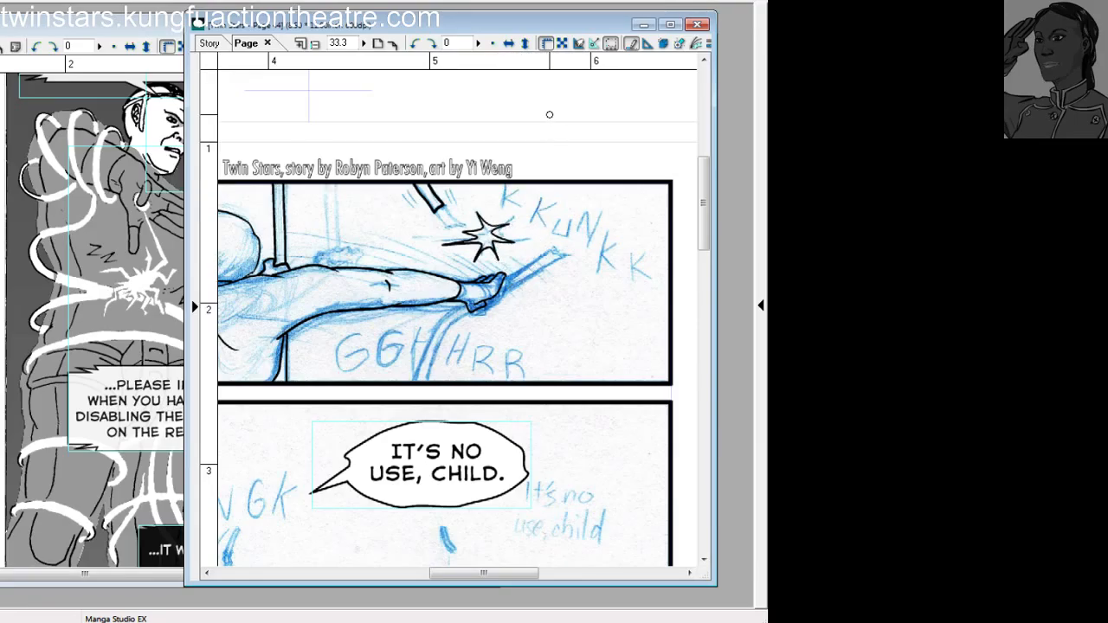
{"action": "key", "text": "ctrl+z"}
{"action": "mouse_move", "coordinate": [478, 214]}
{"action": "left_mouse_down"}
{"action": "mouse_move", "coordinate": [499, 230]}
{"action": "mouse_move", "coordinate": [512, 225]}
{"action": "mouse_move", "coordinate": [497, 254]}
{"action": "left_mouse_up"}
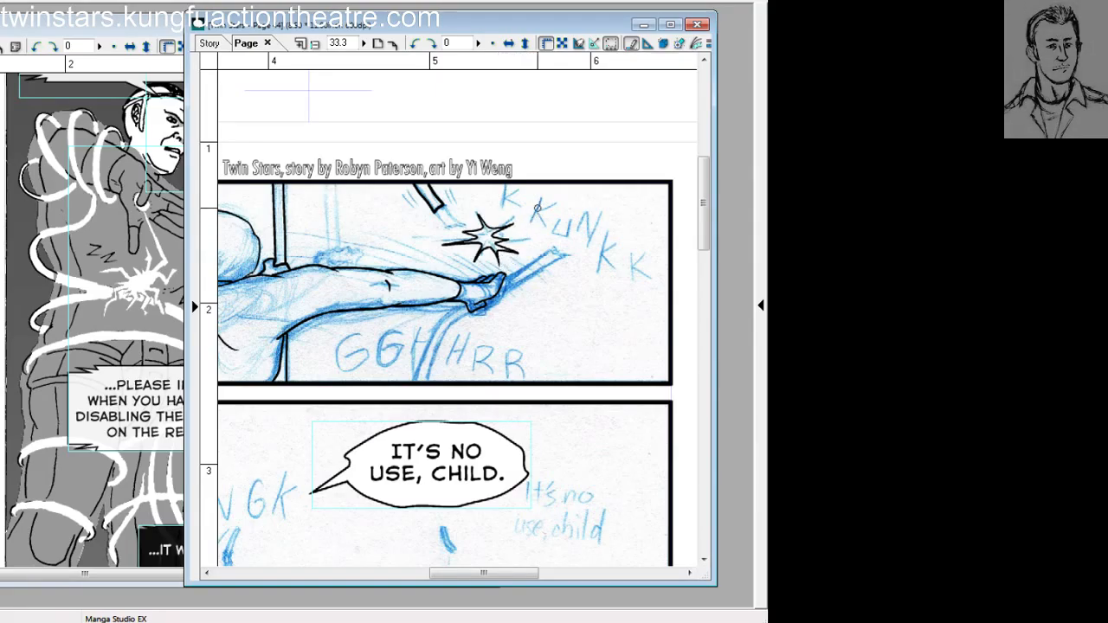
{"action": "key", "text": "ctrl+z"}
{"action": "key", "text": "ctrl+z"}
{"action": "mouse_move", "coordinate": [479, 215]}
{"action": "left_mouse_down"}
{"action": "mouse_move", "coordinate": [510, 222]}
{"action": "mouse_move", "coordinate": [478, 212]}
{"action": "mouse_move", "coordinate": [510, 223]}
{"action": "mouse_move", "coordinate": [496, 232]}
{"action": "mouse_move", "coordinate": [524, 236]}
{"action": "mouse_move", "coordinate": [495, 246]}
{"action": "left_mouse_up"}
{"action": "key", "text": "ctrl+z"}
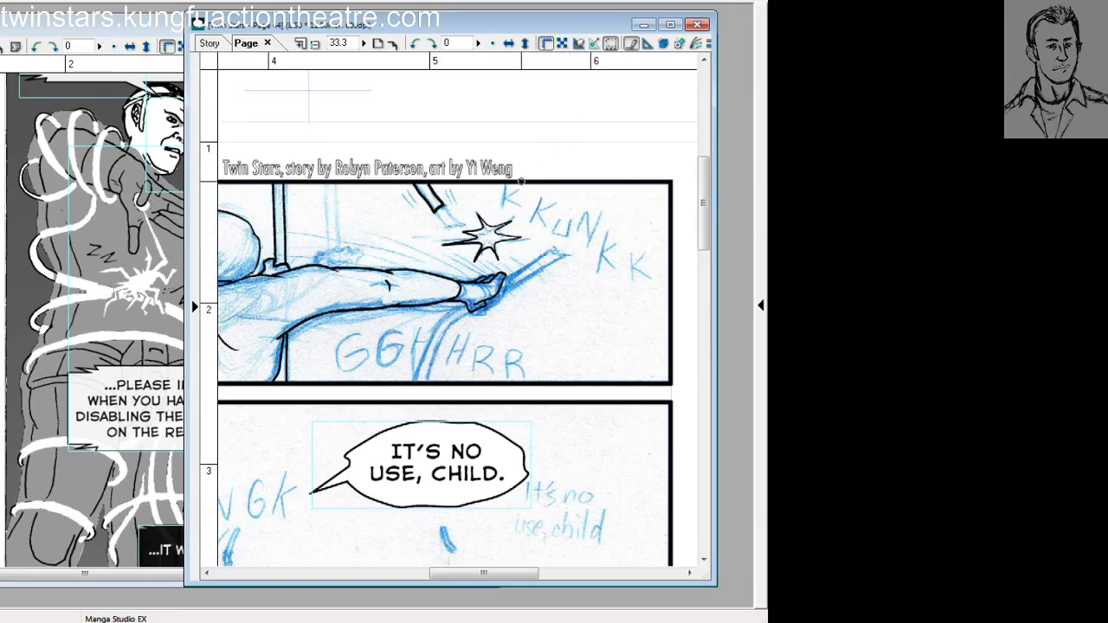
Add short motion lines on both sides of the flying stick fragment.
{"action": "left_click_drag", "start_coordinate": [409, 192], "coordinate": [418, 207]}
{"action": "mouse_move", "coordinate": [403, 196]}
{"action": "left_mouse_down"}
{"action": "mouse_move", "coordinate": [411, 208]}
{"action": "mouse_move", "coordinate": [456, 200]}
{"action": "left_mouse_up"}
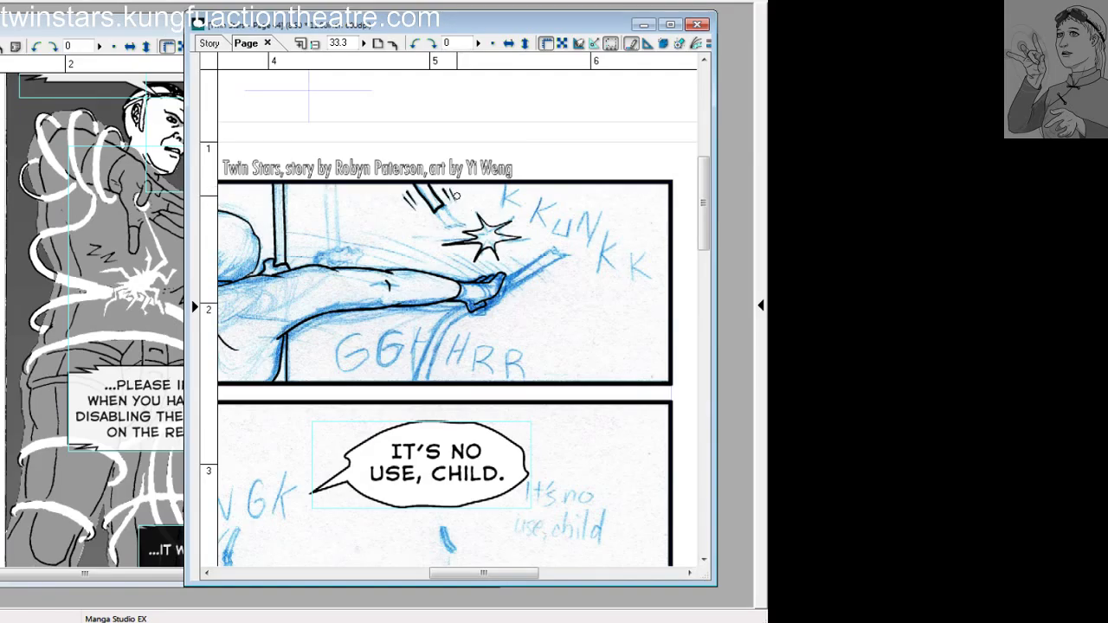
Ink the sound-effect letters "KKU" over the blue lettering beside the impact burst, redrawing strokes as needed.
{"action": "mouse_move", "coordinate": [507, 183]}
{"action": "left_mouse_down"}
{"action": "mouse_move", "coordinate": [501, 214]}
{"action": "mouse_move", "coordinate": [518, 206]}
{"action": "mouse_move", "coordinate": [502, 207]}
{"action": "mouse_move", "coordinate": [527, 226]}
{"action": "mouse_move", "coordinate": [535, 211]}
{"action": "mouse_move", "coordinate": [543, 227]}
{"action": "mouse_move", "coordinate": [536, 212]}
{"action": "left_mouse_up"}
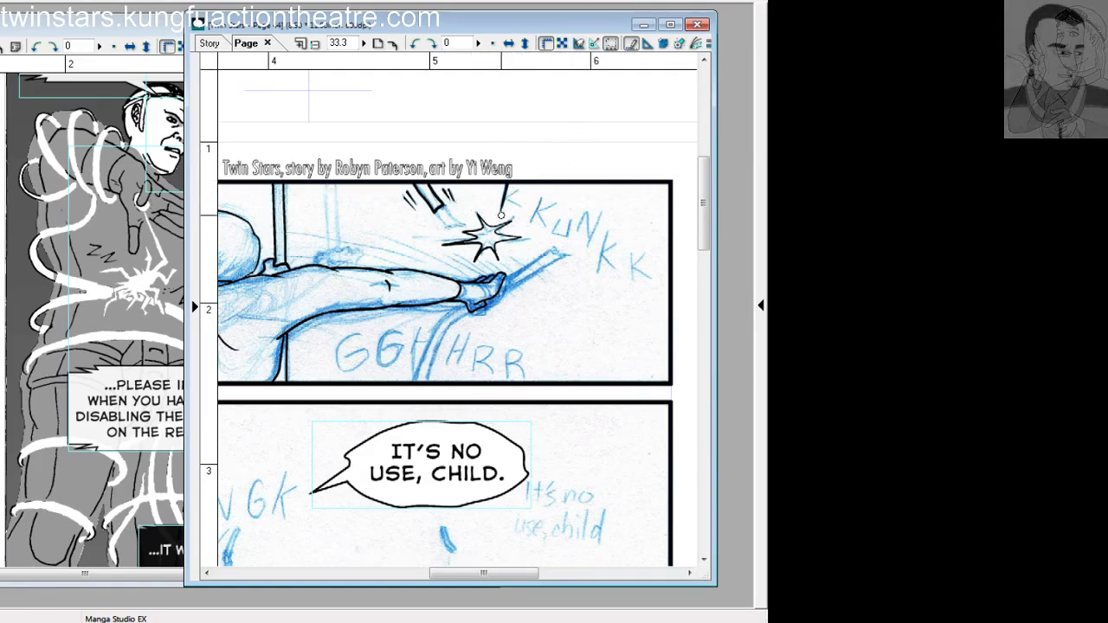
{"action": "key", "text": "ctrl+z"}
{"action": "key", "text": "ctrl+z"}
{"action": "key", "text": "ctrl+z"}
{"action": "key", "text": "ctrl+z"}
{"action": "key", "text": "ctrl+z"}
{"action": "key", "text": "ctrl+z"}
{"action": "mouse_move", "coordinate": [535, 212]}
{"action": "left_mouse_down"}
{"action": "mouse_move", "coordinate": [546, 231]}
{"action": "mouse_move", "coordinate": [568, 217]}
{"action": "mouse_move", "coordinate": [561, 233]}
{"action": "mouse_move", "coordinate": [569, 217]}
{"action": "mouse_move", "coordinate": [589, 237]}
{"action": "left_mouse_up"}
{"action": "key", "text": "ctrl+z"}
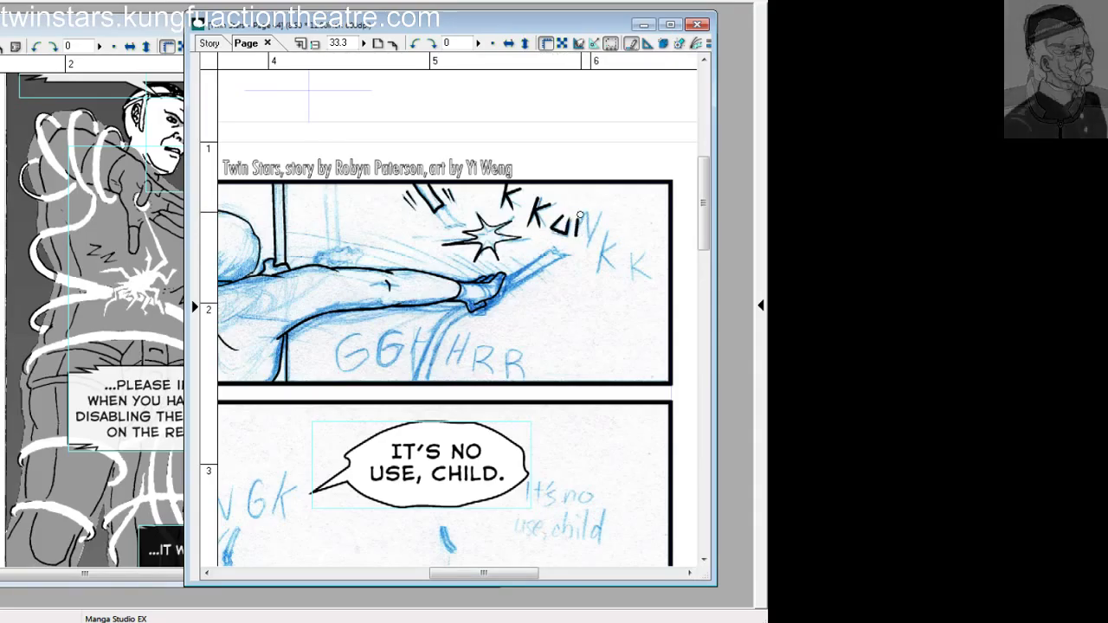
Ink the letter "N" of the sound effect, undoing and redrawing its diagonal and uprights.
{"action": "mouse_move", "coordinate": [589, 236]}
{"action": "left_mouse_down"}
{"action": "mouse_move", "coordinate": [596, 211]}
{"action": "mouse_move", "coordinate": [576, 236]}
{"action": "left_mouse_up"}
{"action": "key", "text": "ctrl+z"}
{"action": "key", "text": "ctrl+z"}
{"action": "mouse_move", "coordinate": [579, 216]}
{"action": "left_mouse_down"}
{"action": "mouse_move", "coordinate": [589, 233]}
{"action": "mouse_move", "coordinate": [597, 210]}
{"action": "mouse_move", "coordinate": [576, 234]}
{"action": "left_mouse_up"}
{"action": "key", "text": "ctrl+z"}
{"action": "key", "text": "ctrl+z"}
{"action": "left_click_drag", "start_coordinate": [580, 213], "coordinate": [591, 234]}
{"action": "mouse_move", "coordinate": [590, 234]}
{"action": "left_mouse_down"}
{"action": "mouse_move", "coordinate": [598, 208]}
{"action": "mouse_move", "coordinate": [579, 235]}
{"action": "left_mouse_up"}
{"action": "key", "text": "ctrl+z"}
{"action": "key", "text": "ctrl+z"}
{"action": "left_click_drag", "start_coordinate": [582, 214], "coordinate": [592, 237]}
Ink the last two letters, "KK", of the "KKUNKK" sound effect, redrawing the final one.
{"action": "mouse_move", "coordinate": [591, 236]}
{"action": "left_mouse_down"}
{"action": "mouse_move", "coordinate": [599, 214]}
{"action": "mouse_move", "coordinate": [599, 264]}
{"action": "mouse_move", "coordinate": [611, 258]}
{"action": "mouse_move", "coordinate": [604, 242]}
{"action": "mouse_move", "coordinate": [617, 276]}
{"action": "mouse_move", "coordinate": [621, 261]}
{"action": "left_mouse_up"}
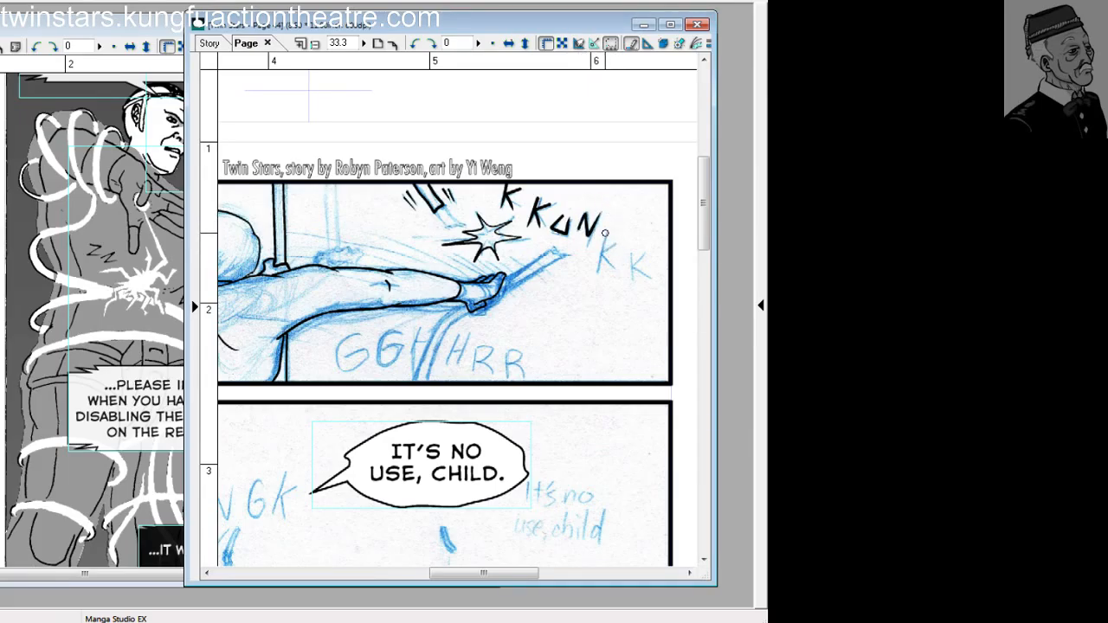
{"action": "key", "text": "ctrl+z"}
{"action": "key", "text": "ctrl+z"}
{"action": "key", "text": "ctrl+z"}
{"action": "left_click_drag", "start_coordinate": [620, 261], "coordinate": [628, 274]}
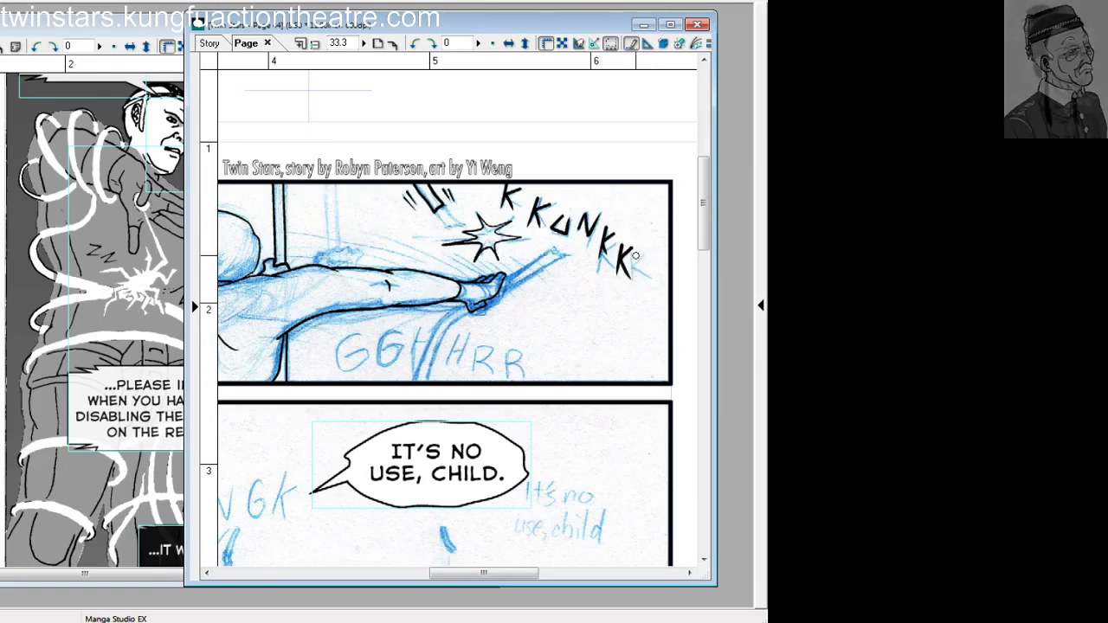
{"action": "key", "text": "ctrl+z"}
{"action": "key", "text": "ctrl+z"}
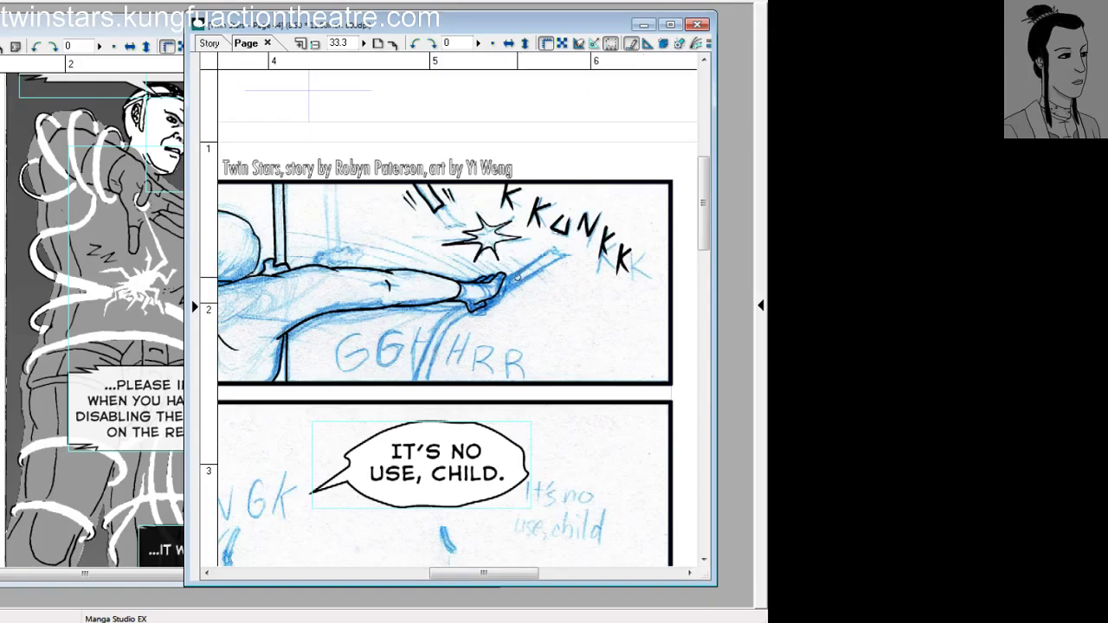
Ink the edges of the broken stick beyond the fist and the bent post curving down below the hand.
{"action": "key", "text": "ctrl+z"}
{"action": "left_click_drag", "start_coordinate": [507, 276], "coordinate": [562, 254]}
{"action": "key", "text": "ctrl+z"}
{"action": "key", "text": "ctrl+z"}
{"action": "key", "text": "ctrl+z"}
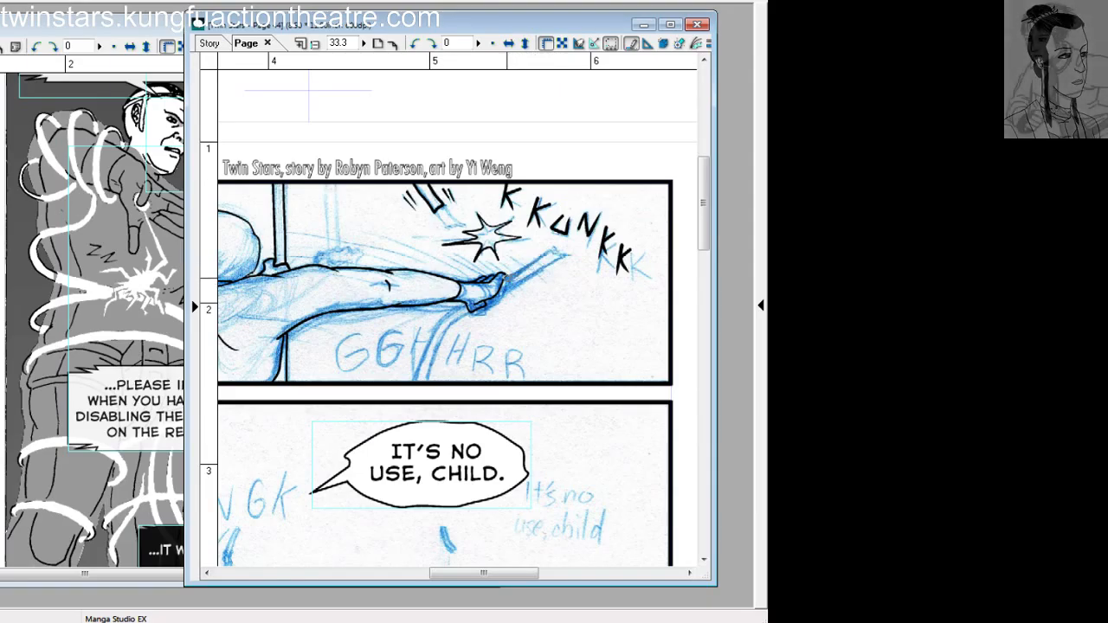
{"action": "left_click_drag", "start_coordinate": [507, 276], "coordinate": [554, 253]}
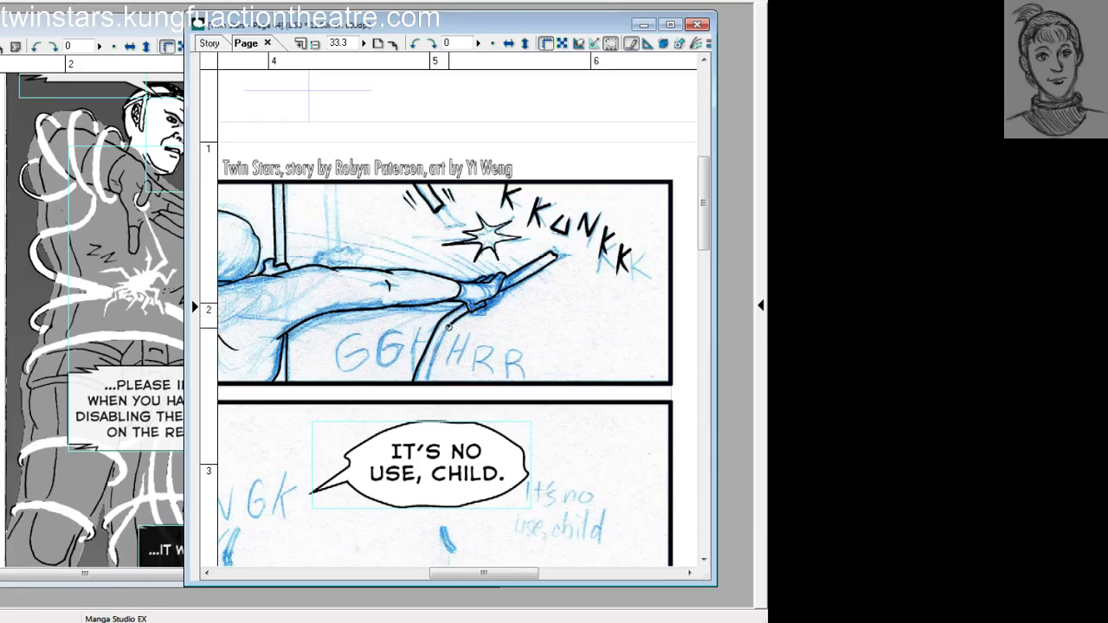
{"action": "left_click_drag", "start_coordinate": [440, 340], "coordinate": [427, 373]}
{"action": "left_click_drag", "start_coordinate": [550, 261], "coordinate": [497, 295]}
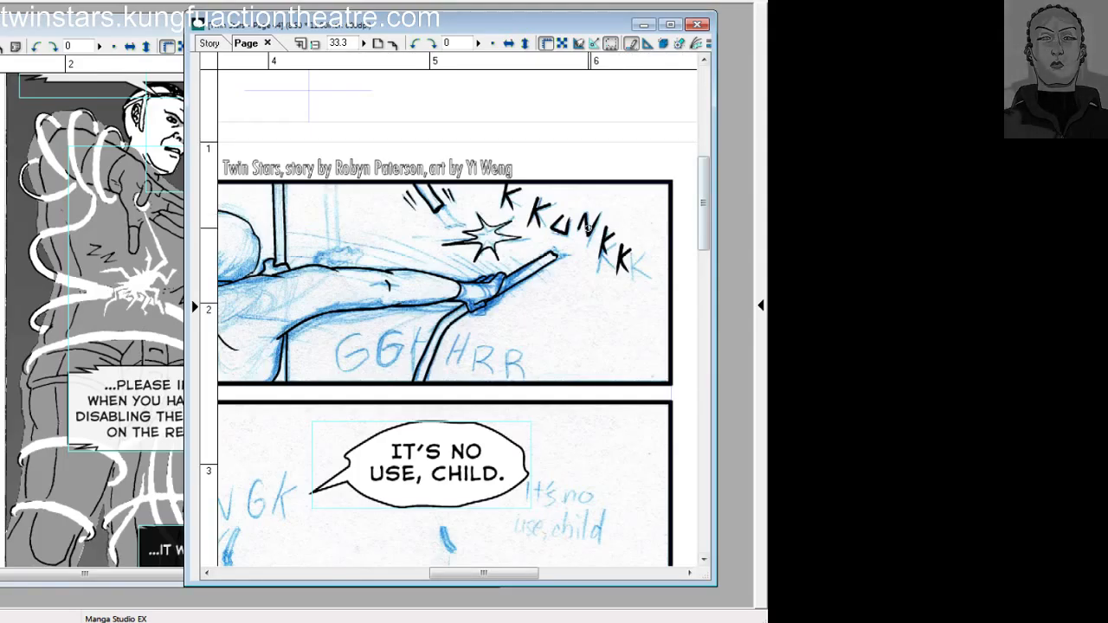
Ink the letters "GGH" of the sound effect beneath the outstretched arm, up to the bent post.
{"action": "mouse_move", "coordinate": [342, 347]}
{"action": "left_mouse_down"}
{"action": "mouse_move", "coordinate": [373, 343]}
{"action": "mouse_move", "coordinate": [362, 338]}
{"action": "mouse_move", "coordinate": [338, 373]}
{"action": "mouse_move", "coordinate": [388, 337]}
{"action": "mouse_move", "coordinate": [378, 364]}
{"action": "mouse_move", "coordinate": [395, 350]}
{"action": "mouse_move", "coordinate": [380, 338]}
{"action": "mouse_move", "coordinate": [383, 363]}
{"action": "mouse_move", "coordinate": [417, 338]}
{"action": "mouse_move", "coordinate": [414, 351]}
{"action": "mouse_move", "coordinate": [398, 341]}
{"action": "mouse_move", "coordinate": [406, 336]}
{"action": "mouse_move", "coordinate": [396, 365]}
{"action": "mouse_move", "coordinate": [399, 347]}
{"action": "mouse_move", "coordinate": [443, 338]}
{"action": "mouse_move", "coordinate": [419, 351]}
{"action": "mouse_move", "coordinate": [404, 336]}
{"action": "mouse_move", "coordinate": [414, 372]}
{"action": "left_mouse_up"}
{"action": "key", "text": "ctrl+z"}
{"action": "key", "text": "ctrl+z"}
{"action": "key", "text": "ctrl+z"}
{"action": "key", "text": "ctrl+z"}
{"action": "key", "text": "ctrl+z"}
Ink the letters "HRR" of the sound effect on the far side of the bent post.
{"action": "mouse_move", "coordinate": [424, 335]}
{"action": "left_mouse_down"}
{"action": "mouse_move", "coordinate": [412, 374]}
{"action": "mouse_move", "coordinate": [413, 340]}
{"action": "mouse_move", "coordinate": [438, 338]}
{"action": "mouse_move", "coordinate": [416, 344]}
{"action": "mouse_move", "coordinate": [451, 361]}
{"action": "mouse_move", "coordinate": [461, 332]}
{"action": "mouse_move", "coordinate": [451, 368]}
{"action": "mouse_move", "coordinate": [472, 335]}
{"action": "mouse_move", "coordinate": [456, 371]}
{"action": "mouse_move", "coordinate": [471, 371]}
{"action": "mouse_move", "coordinate": [476, 345]}
{"action": "mouse_move", "coordinate": [475, 363]}
{"action": "mouse_move", "coordinate": [476, 349]}
{"action": "mouse_move", "coordinate": [493, 349]}
{"action": "mouse_move", "coordinate": [485, 358]}
{"action": "mouse_move", "coordinate": [495, 362]}
{"action": "mouse_move", "coordinate": [478, 357]}
{"action": "mouse_move", "coordinate": [492, 373]}
{"action": "mouse_move", "coordinate": [497, 361]}
{"action": "mouse_move", "coordinate": [476, 358]}
{"action": "mouse_move", "coordinate": [500, 369]}
{"action": "mouse_move", "coordinate": [522, 357]}
{"action": "mouse_move", "coordinate": [507, 350]}
{"action": "mouse_move", "coordinate": [510, 369]}
{"action": "mouse_move", "coordinate": [508, 352]}
{"action": "mouse_move", "coordinate": [523, 377]}
{"action": "left_mouse_up"}
{"action": "key", "text": "ctrl+z"}
{"action": "key", "text": "ctrl+z"}
{"action": "key", "text": "ctrl+z"}
{"action": "key", "text": "ctrl+z"}
{"action": "key", "text": "ctrl+z"}
{"action": "key", "text": "ctrl+z"}
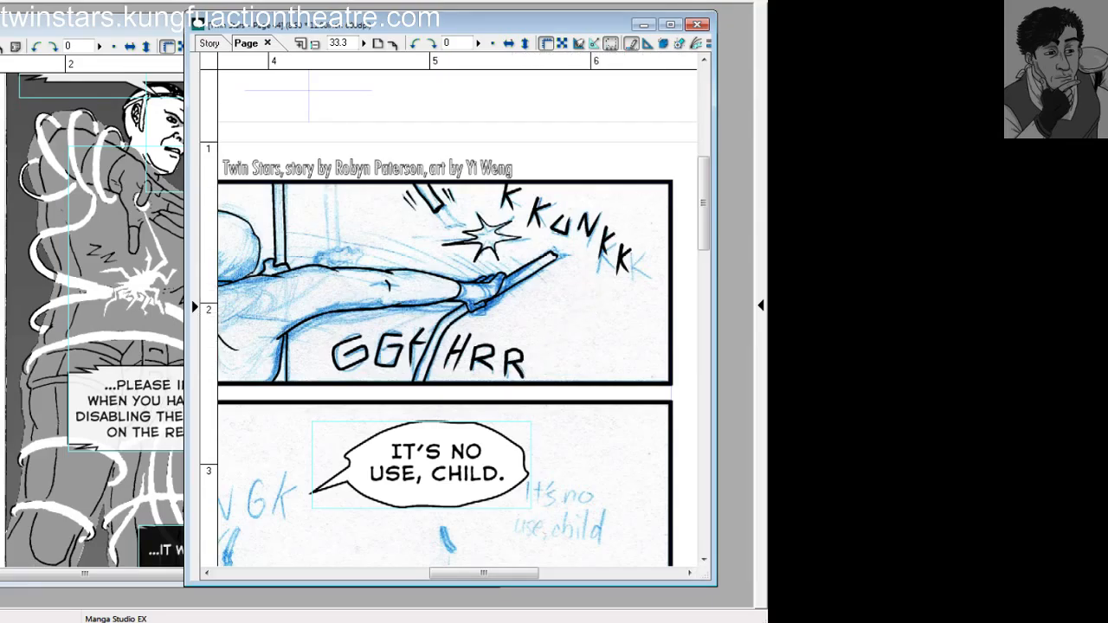
Try to ink a long curved motion line sweeping above the outstretched arm to the fist.
{"action": "left_click_drag", "start_coordinate": [318, 229], "coordinate": [473, 281]}
{"action": "key", "text": "ctrl+z"}
{"action": "mouse_move", "coordinate": [316, 229]}
{"action": "left_mouse_down"}
{"action": "mouse_move", "coordinate": [476, 285]}
{"action": "mouse_move", "coordinate": [464, 275]}
{"action": "left_mouse_up"}
{"action": "key", "text": "ctrl+z"}
{"action": "key", "text": "ctrl+z"}
{"action": "left_click_drag", "start_coordinate": [321, 229], "coordinate": [462, 278]}
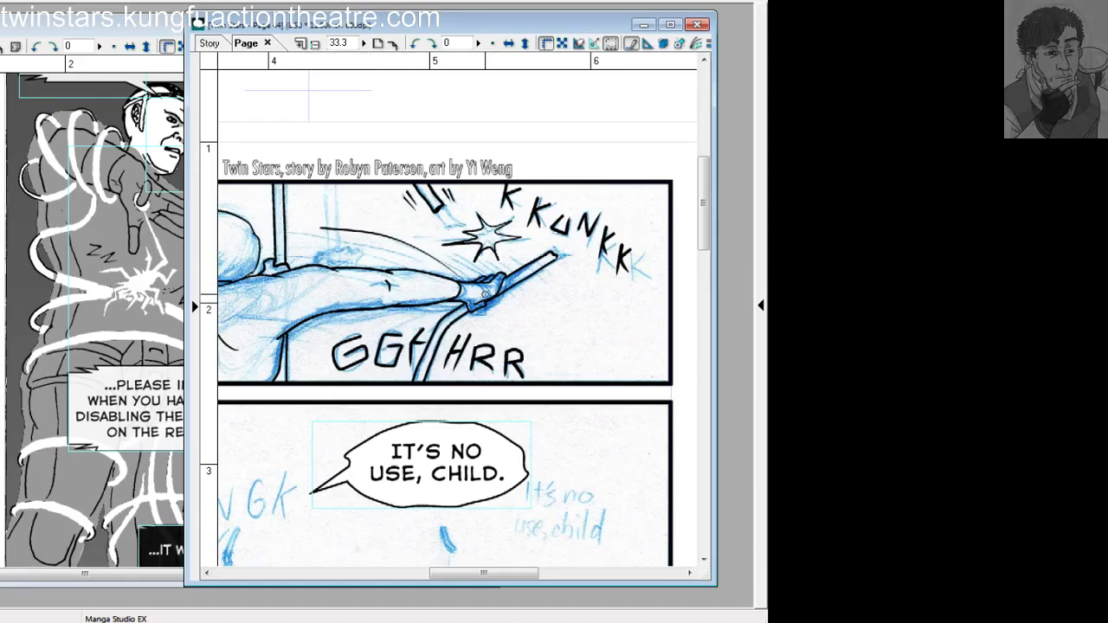
{"action": "key", "text": "ctrl+z"}
{"action": "left_click_drag", "start_coordinate": [331, 231], "coordinate": [475, 289]}
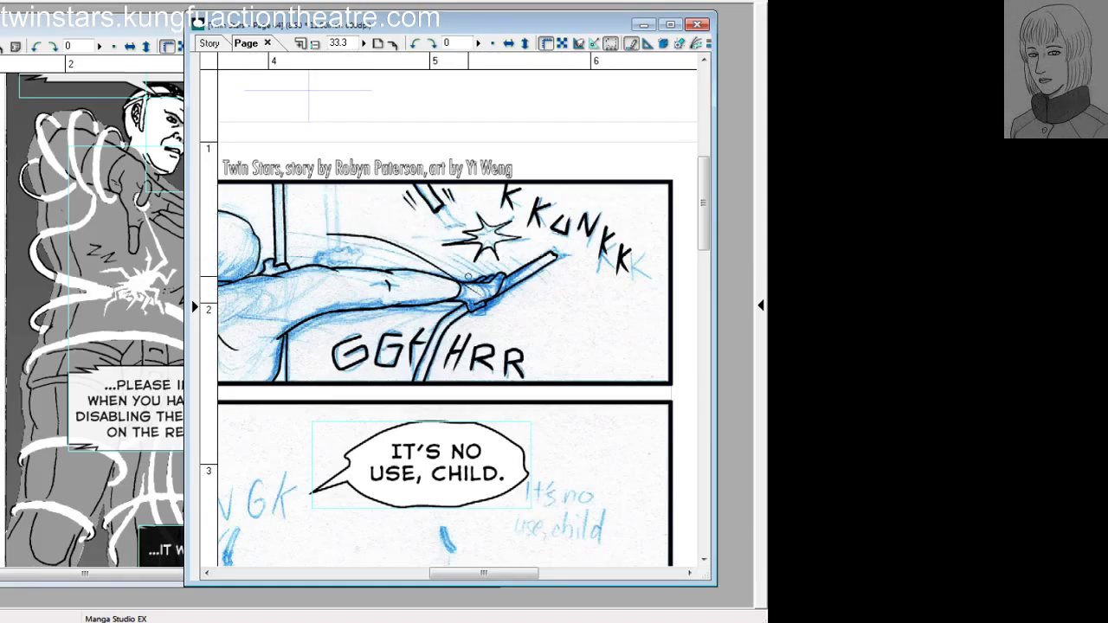
{"action": "key", "text": "ctrl+z"}
{"action": "left_click_drag", "start_coordinate": [328, 238], "coordinate": [467, 281]}
{"action": "key", "text": "ctrl+z"}
{"action": "mouse_move", "coordinate": [330, 237]}
{"action": "left_mouse_down"}
{"action": "mouse_move", "coordinate": [445, 272]}
{"action": "mouse_move", "coordinate": [437, 239]}
{"action": "mouse_move", "coordinate": [373, 241]}
{"action": "mouse_move", "coordinate": [468, 281]}
{"action": "left_mouse_up"}
{"action": "key", "text": "ctrl+z"}
{"action": "key", "text": "ctrl+z"}
Ink two short motion lines running down to the wrist above the forearm, redrawing them until they fit.
{"action": "left_click_drag", "start_coordinate": [411, 249], "coordinate": [474, 284]}
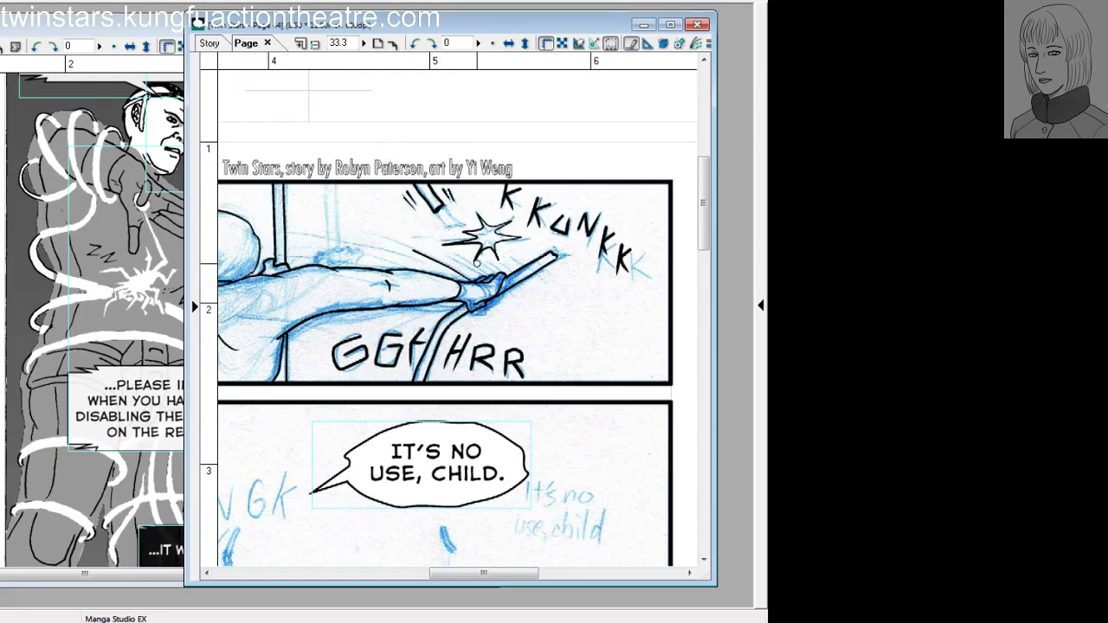
{"action": "key", "text": "ctrl+z"}
{"action": "left_click_drag", "start_coordinate": [399, 247], "coordinate": [468, 281]}
{"action": "key", "text": "ctrl+z"}
{"action": "left_click_drag", "start_coordinate": [405, 247], "coordinate": [471, 282]}
{"action": "key", "text": "ctrl+z"}
{"action": "left_click_drag", "start_coordinate": [404, 248], "coordinate": [474, 282]}
{"action": "key", "text": "ctrl+z"}
{"action": "left_click_drag", "start_coordinate": [399, 246], "coordinate": [473, 283]}
{"action": "key", "text": "ctrl+z"}
{"action": "left_click_drag", "start_coordinate": [403, 248], "coordinate": [478, 282]}
{"action": "key", "text": "ctrl+z"}
{"action": "key", "text": "ctrl+z"}
{"action": "left_click_drag", "start_coordinate": [404, 249], "coordinate": [478, 282]}
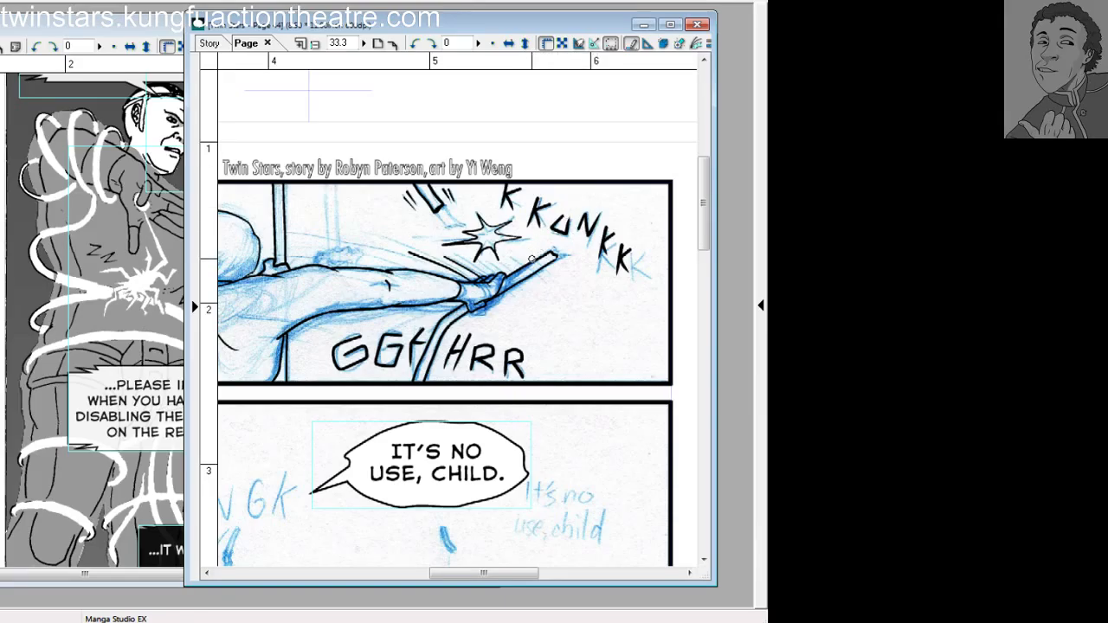
Add short motion lines around the broken stick, under the upper arm and below the fist.
{"action": "mouse_move", "coordinate": [516, 260]}
{"action": "left_mouse_down"}
{"action": "mouse_move", "coordinate": [553, 283]}
{"action": "mouse_move", "coordinate": [537, 286]}
{"action": "left_mouse_up"}
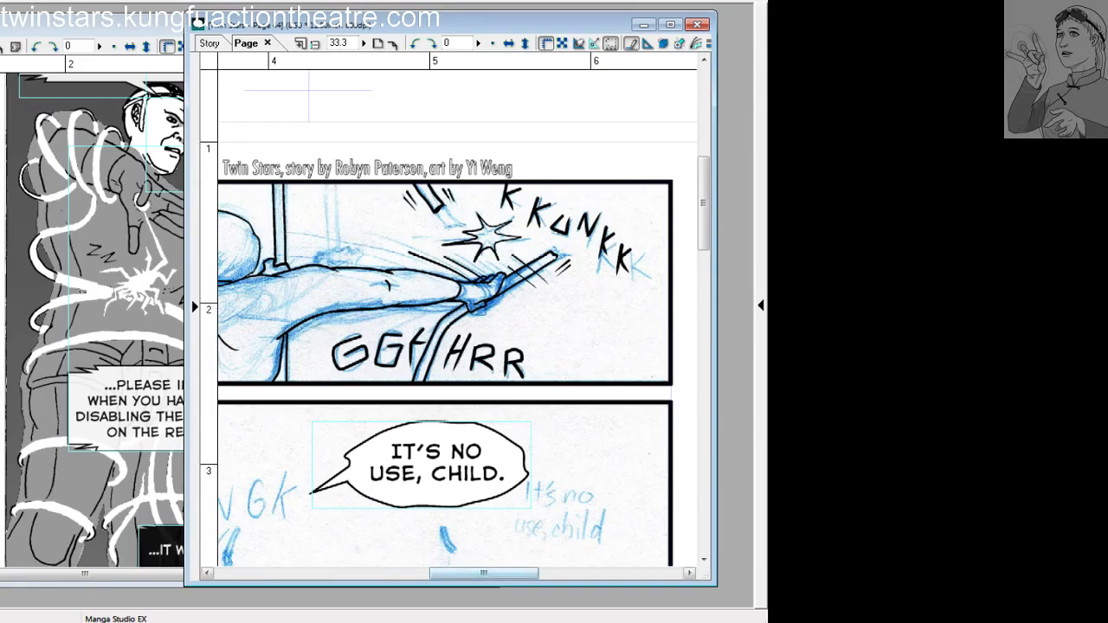
{"action": "left_click_drag", "start_coordinate": [484, 573], "coordinate": [446, 573]}
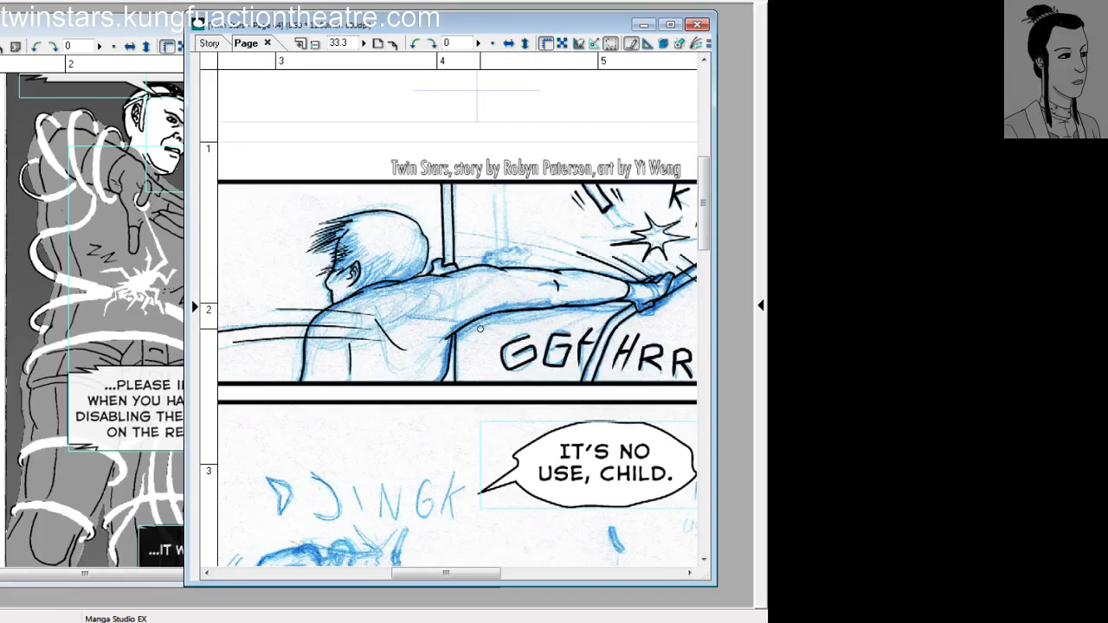
{"action": "left_click_drag", "start_coordinate": [479, 331], "coordinate": [491, 327]}
{"action": "left_click_drag", "start_coordinate": [446, 573], "coordinate": [480, 573]}
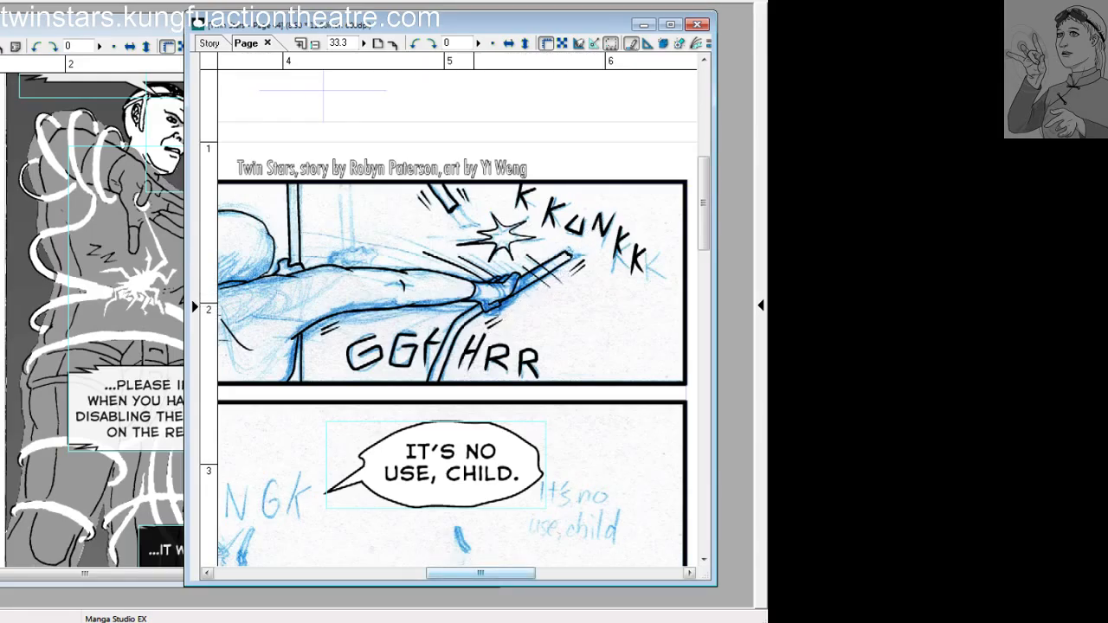
Ink hair strands on the back of the figure's head and fill the windblown front tufts with black.
{"action": "left_click_drag", "start_coordinate": [480, 573], "coordinate": [415, 573]}
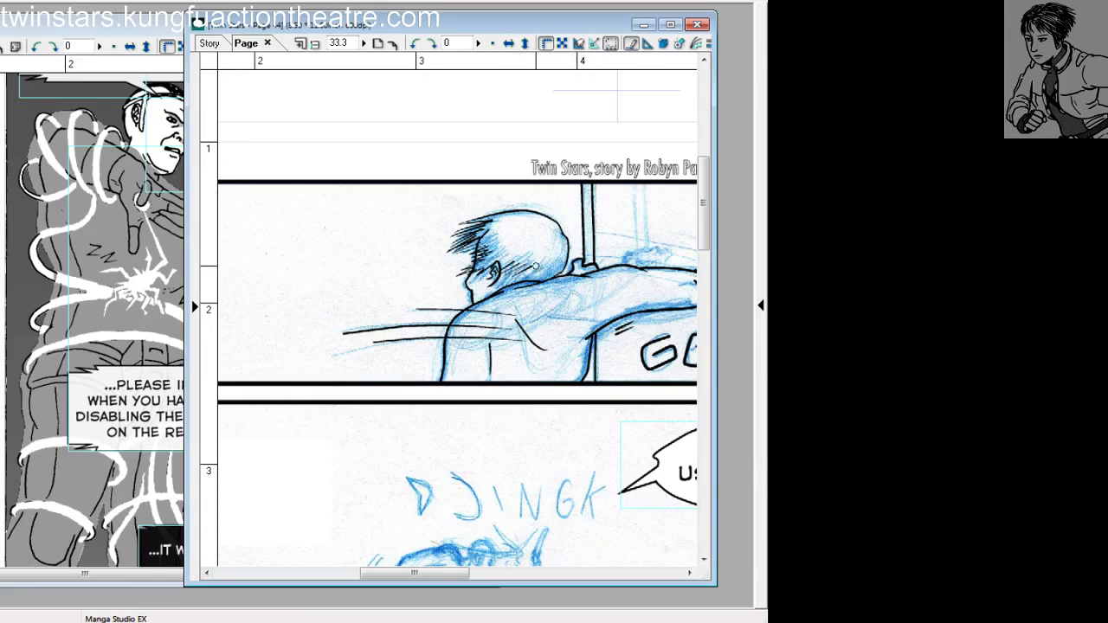
{"action": "left_click_drag", "start_coordinate": [542, 268], "coordinate": [509, 281]}
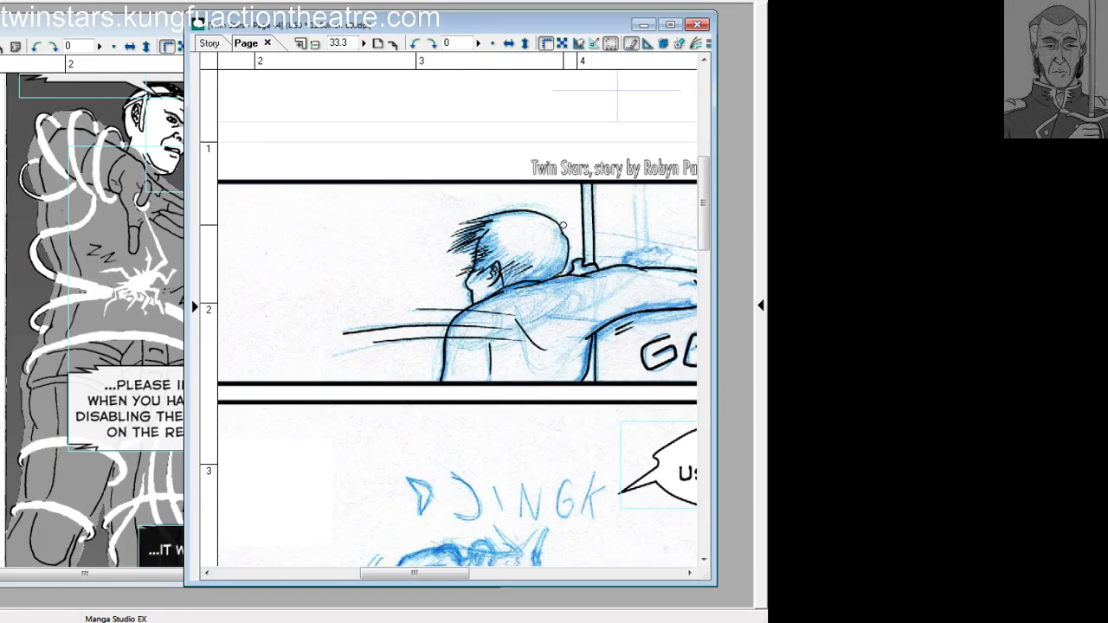
{"action": "left_click_drag", "start_coordinate": [507, 251], "coordinate": [482, 266]}
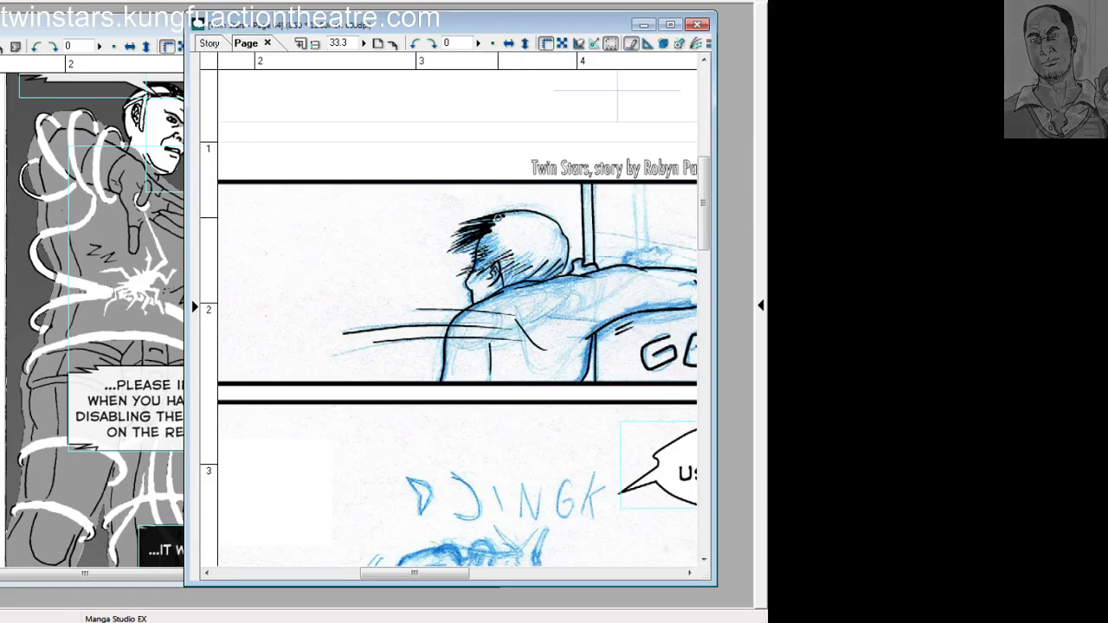
{"action": "mouse_move", "coordinate": [472, 239]}
{"action": "left_mouse_down"}
{"action": "mouse_move", "coordinate": [505, 226]}
{"action": "mouse_move", "coordinate": [459, 254]}
{"action": "left_mouse_up"}
{"action": "left_click_drag", "start_coordinate": [498, 220], "coordinate": [461, 230]}
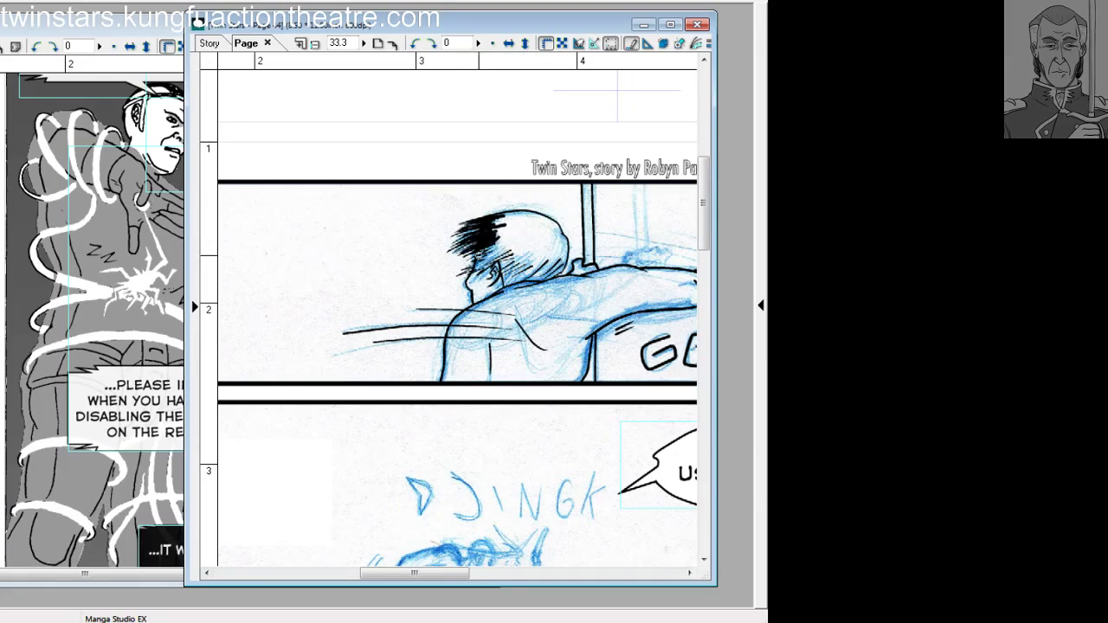
{"action": "mouse_move", "coordinate": [502, 239]}
{"action": "left_mouse_down"}
{"action": "mouse_move", "coordinate": [467, 274]}
{"action": "mouse_move", "coordinate": [474, 264]}
{"action": "left_mouse_up"}
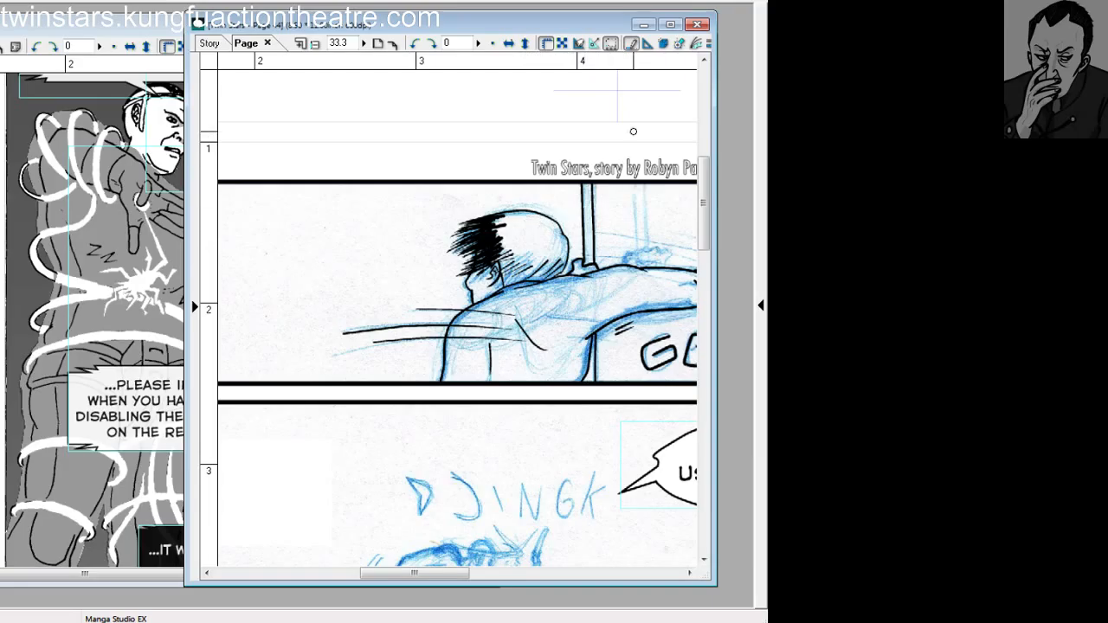
Fill the rest of the figure's hair with black strokes, leaving thin white highlights toward the back.
{"action": "mouse_move", "coordinate": [535, 217]}
{"action": "left_mouse_down"}
{"action": "mouse_move", "coordinate": [488, 238]}
{"action": "mouse_move", "coordinate": [541, 225]}
{"action": "mouse_move", "coordinate": [523, 242]}
{"action": "mouse_move", "coordinate": [509, 232]}
{"action": "mouse_move", "coordinate": [531, 236]}
{"action": "mouse_move", "coordinate": [496, 267]}
{"action": "left_mouse_up"}
{"action": "mouse_move", "coordinate": [536, 250]}
{"action": "left_mouse_down"}
{"action": "mouse_move", "coordinate": [563, 245]}
{"action": "mouse_move", "coordinate": [554, 272]}
{"action": "left_mouse_up"}
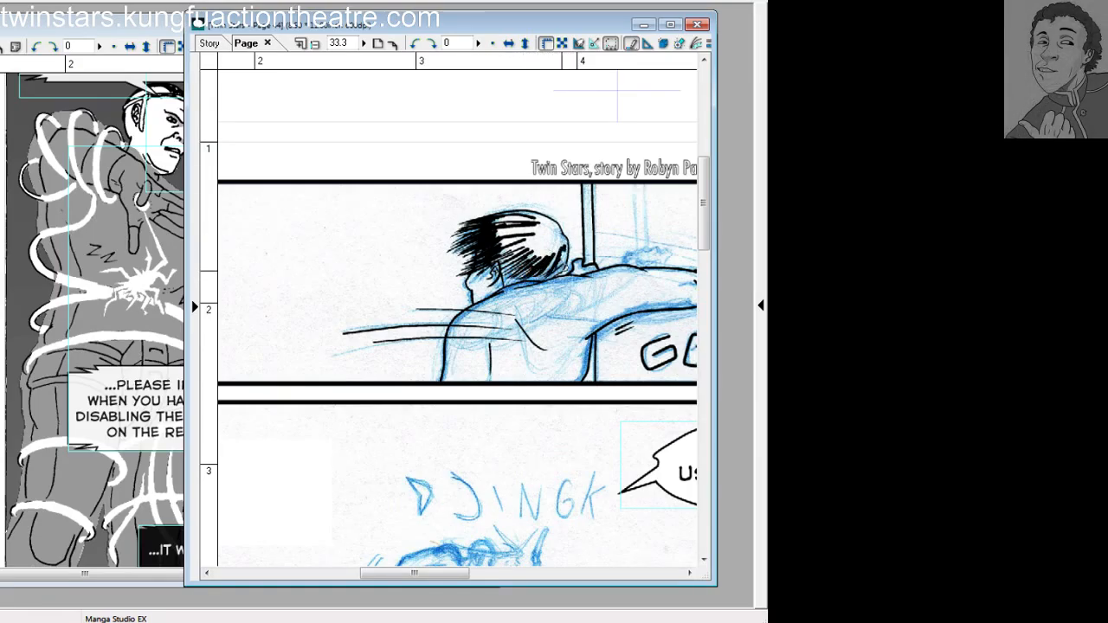
{"action": "mouse_move", "coordinate": [567, 244]}
{"action": "left_mouse_down"}
{"action": "mouse_move", "coordinate": [564, 272]}
{"action": "mouse_move", "coordinate": [546, 281]}
{"action": "mouse_move", "coordinate": [505, 274]}
{"action": "mouse_move", "coordinate": [509, 286]}
{"action": "mouse_move", "coordinate": [501, 272]}
{"action": "left_mouse_up"}
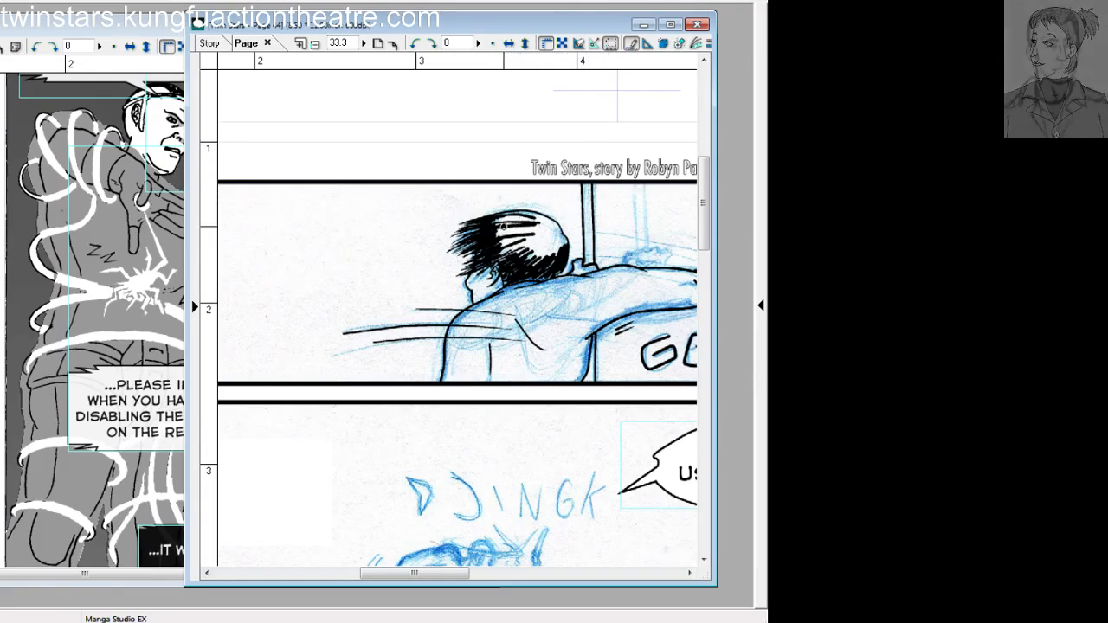
{"action": "mouse_move", "coordinate": [506, 231]}
{"action": "left_mouse_down"}
{"action": "mouse_move", "coordinate": [551, 251]}
{"action": "mouse_move", "coordinate": [558, 236]}
{"action": "left_mouse_up"}
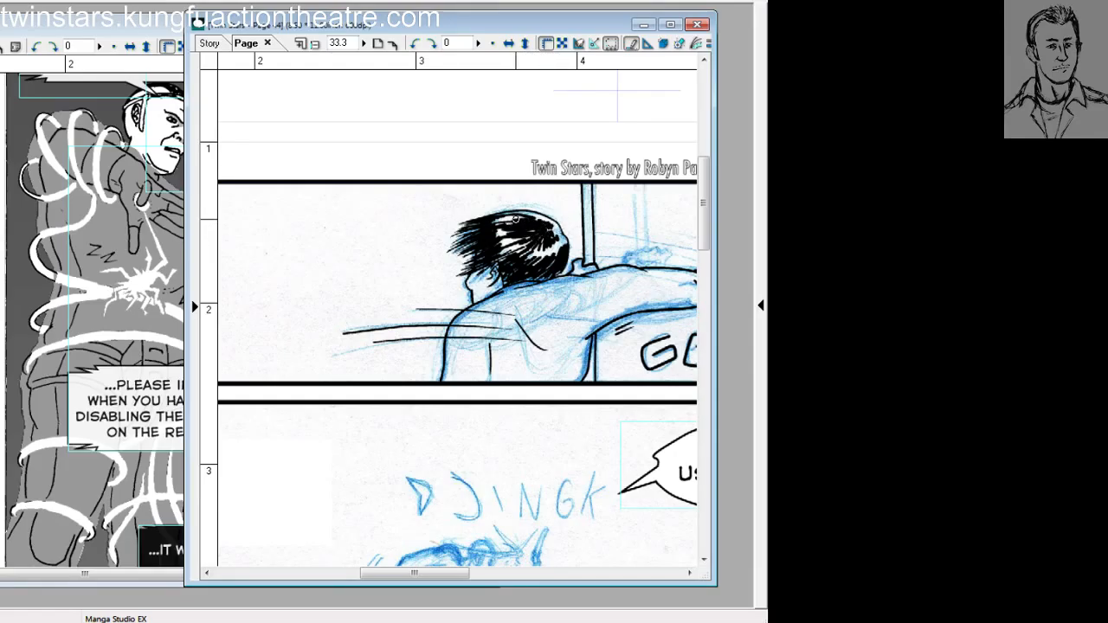
{"action": "mouse_move", "coordinate": [527, 214]}
{"action": "left_mouse_down"}
{"action": "mouse_move", "coordinate": [506, 222]}
{"action": "mouse_move", "coordinate": [542, 222]}
{"action": "mouse_move", "coordinate": [509, 240]}
{"action": "left_mouse_up"}
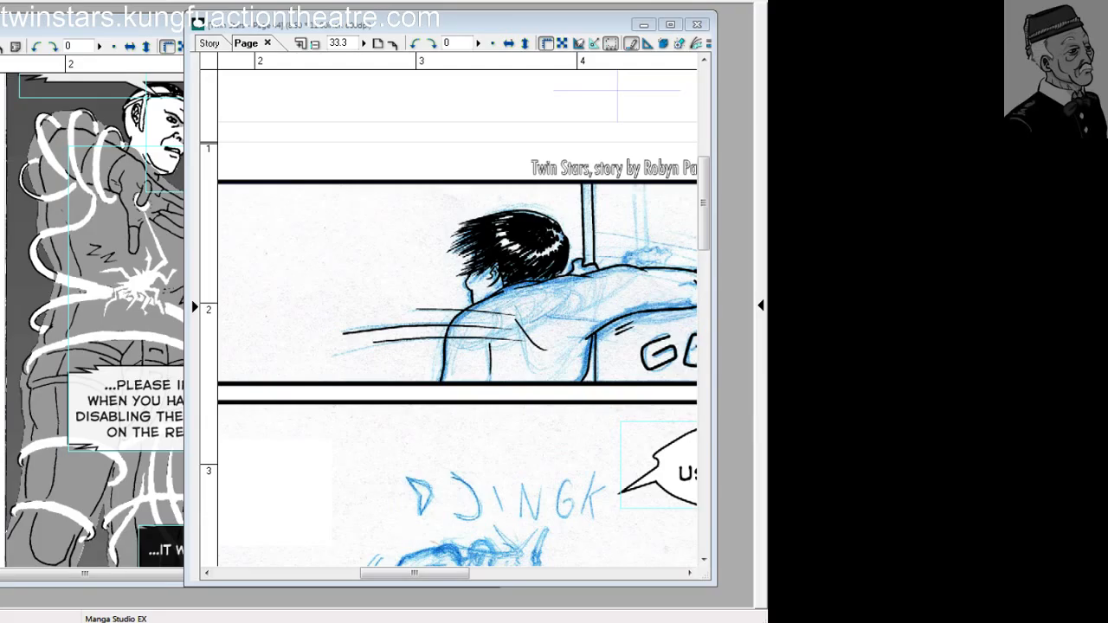
Ink the leaping figure's shoulder, trailing arm, wristband and hand in the second panel.
{"action": "left_click", "coordinate": [639, 18]}
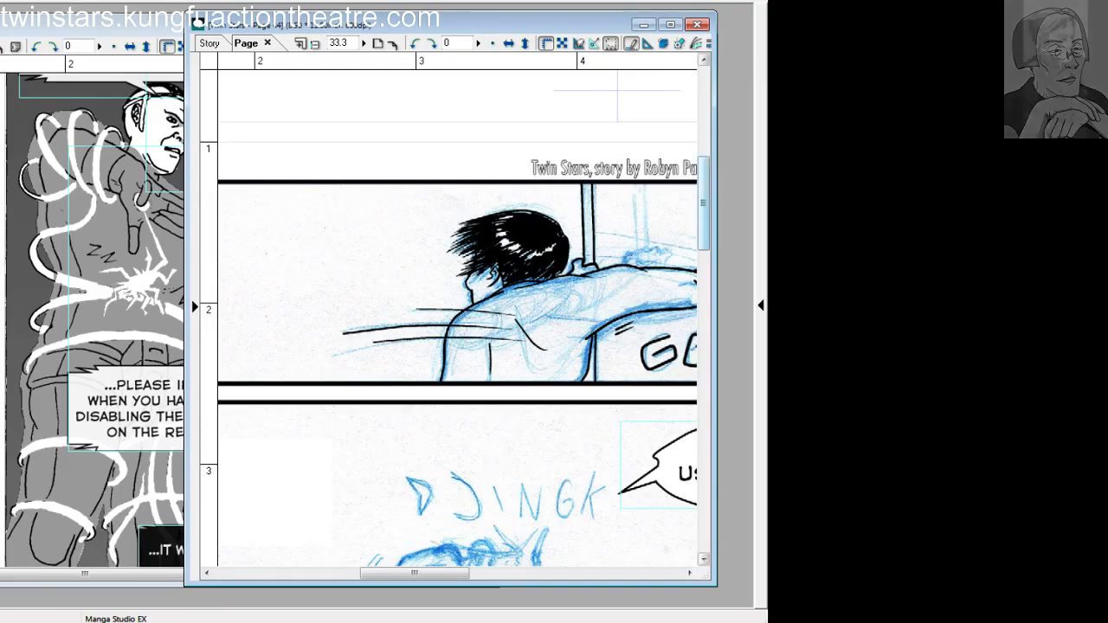
{"action": "left_click_drag", "start_coordinate": [704, 201], "coordinate": [704, 270]}
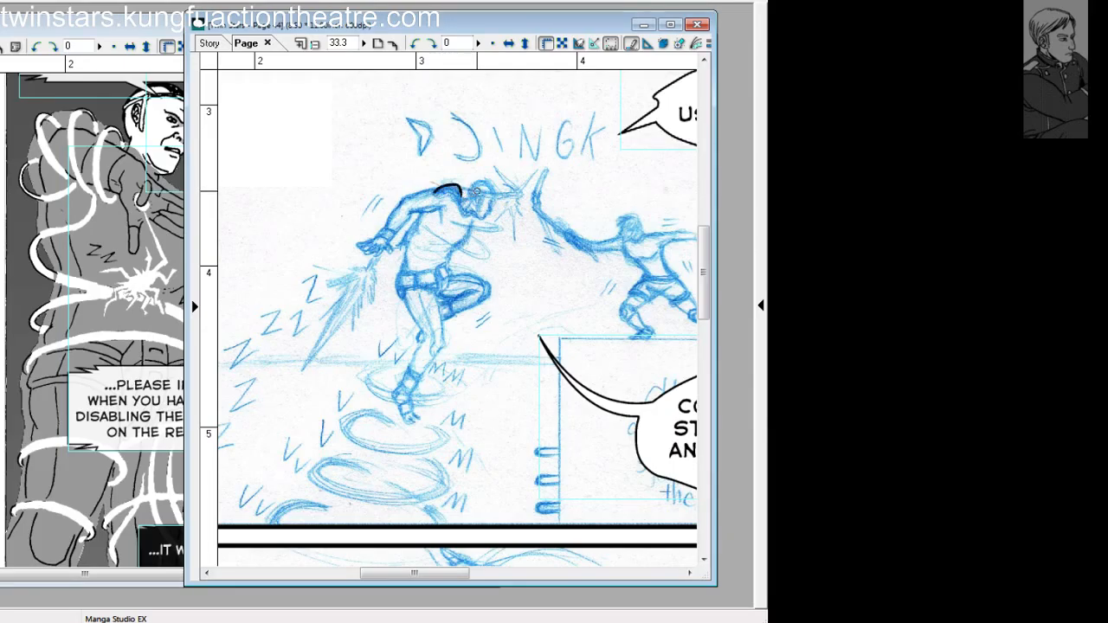
{"action": "left_click_drag", "start_coordinate": [462, 193], "coordinate": [431, 186]}
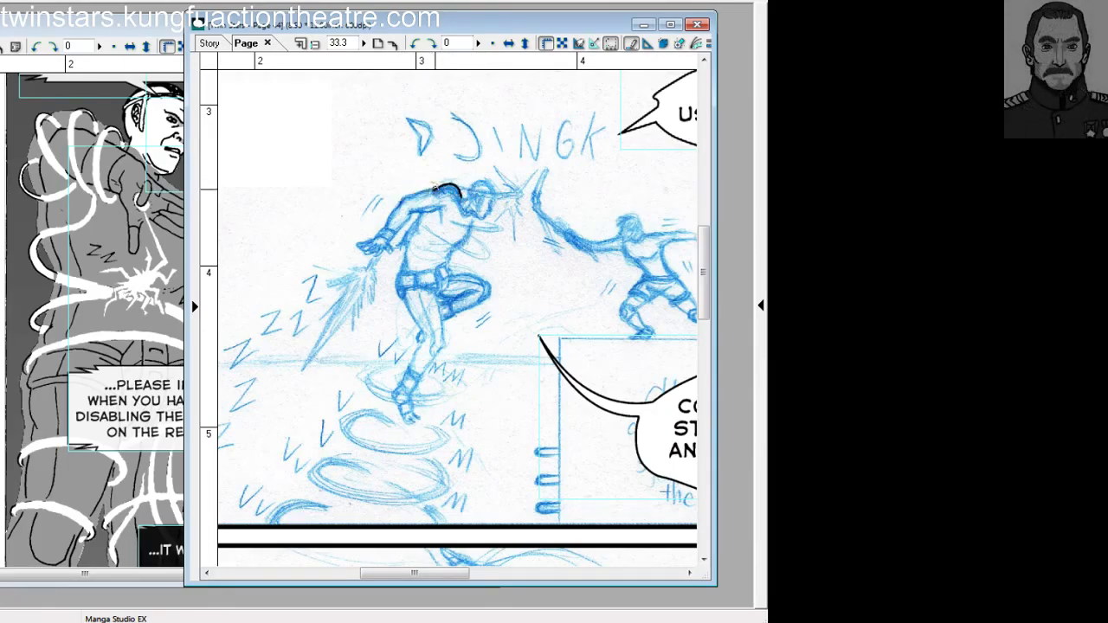
{"action": "left_click_drag", "start_coordinate": [409, 196], "coordinate": [456, 183]}
{"action": "key", "text": "ctrl+z"}
{"action": "left_click_drag", "start_coordinate": [409, 194], "coordinate": [382, 231]}
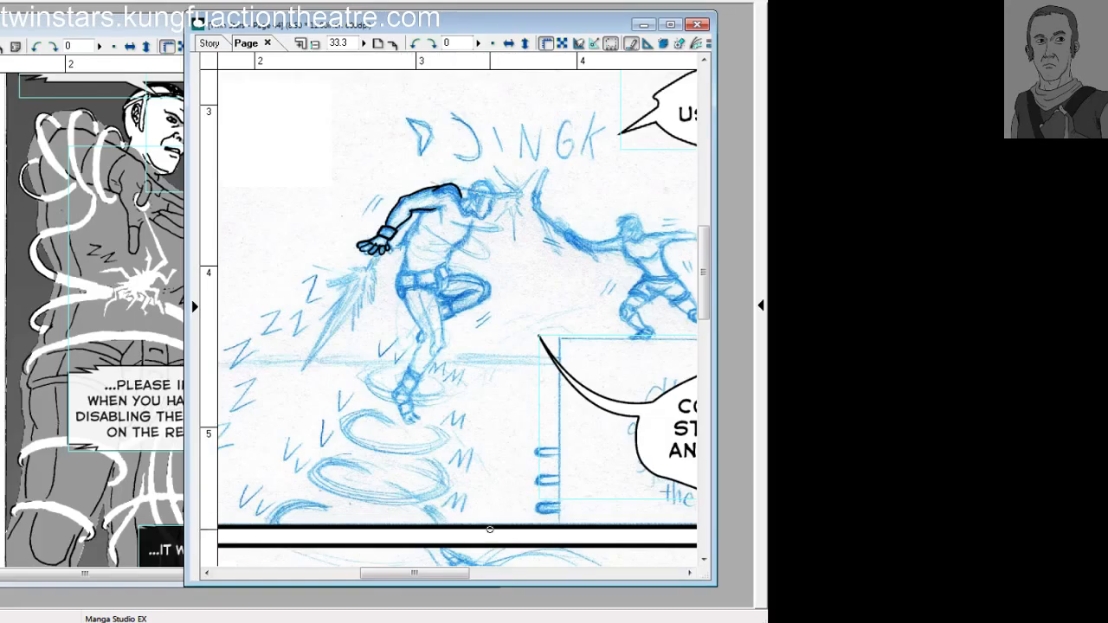
Try to ink the horizon line across the second panel behind the leaping figure's legs.
{"action": "scroll", "coordinate": [389, 229], "scroll_direction": "left", "scroll_amount": 2}
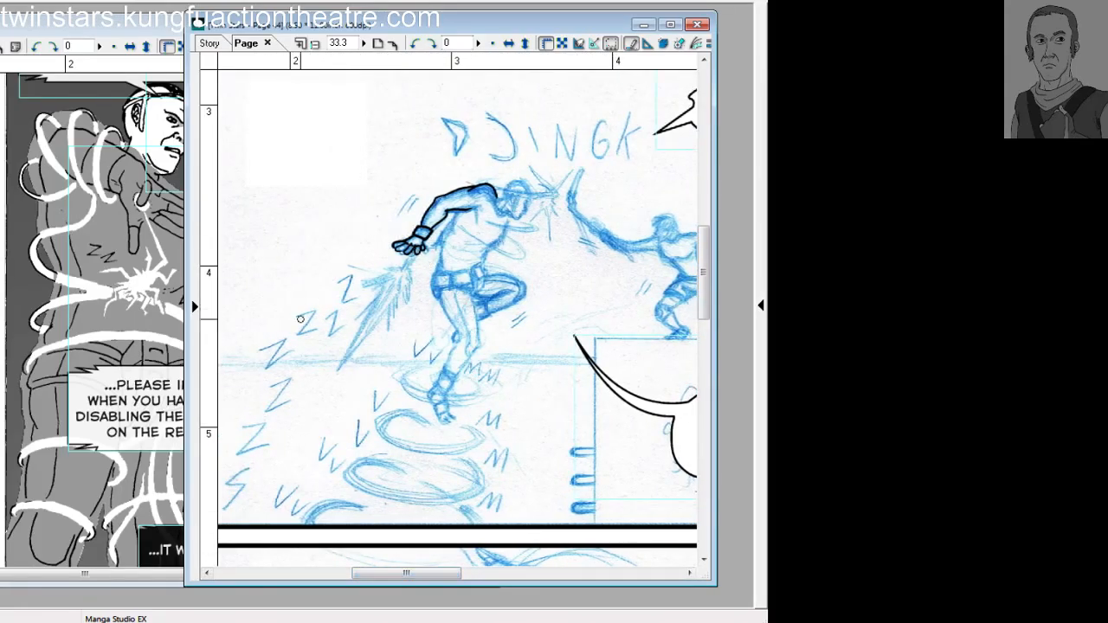
{"action": "left_click_drag", "start_coordinate": [264, 351], "coordinate": [288, 364]}
{"action": "key", "text": "ctrl+z"}
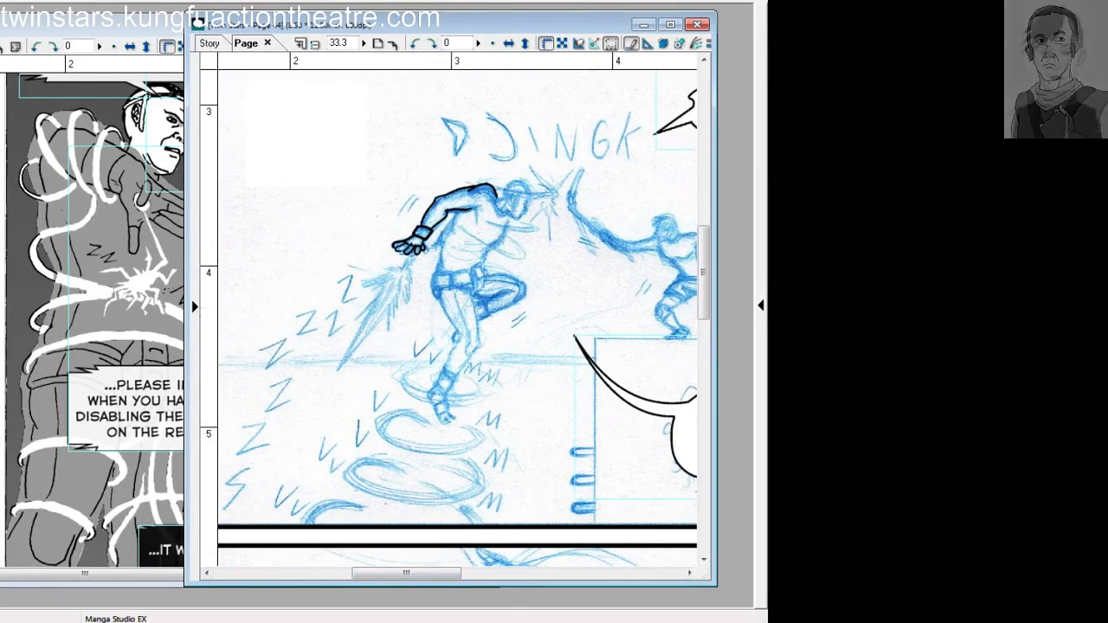
{"action": "key", "text": "ctrl+minus"}
{"action": "left_click_drag", "start_coordinate": [275, 352], "coordinate": [551, 345]}
{"action": "key", "text": "ctrl+z"}
{"action": "mouse_move", "coordinate": [273, 352]}
{"action": "left_mouse_down"}
{"action": "mouse_move", "coordinate": [593, 357]}
{"action": "mouse_move", "coordinate": [354, 351]}
{"action": "mouse_move", "coordinate": [554, 355]}
{"action": "left_mouse_up"}
{"action": "key", "text": "ctrl+z"}
{"action": "key", "text": "ctrl+z"}
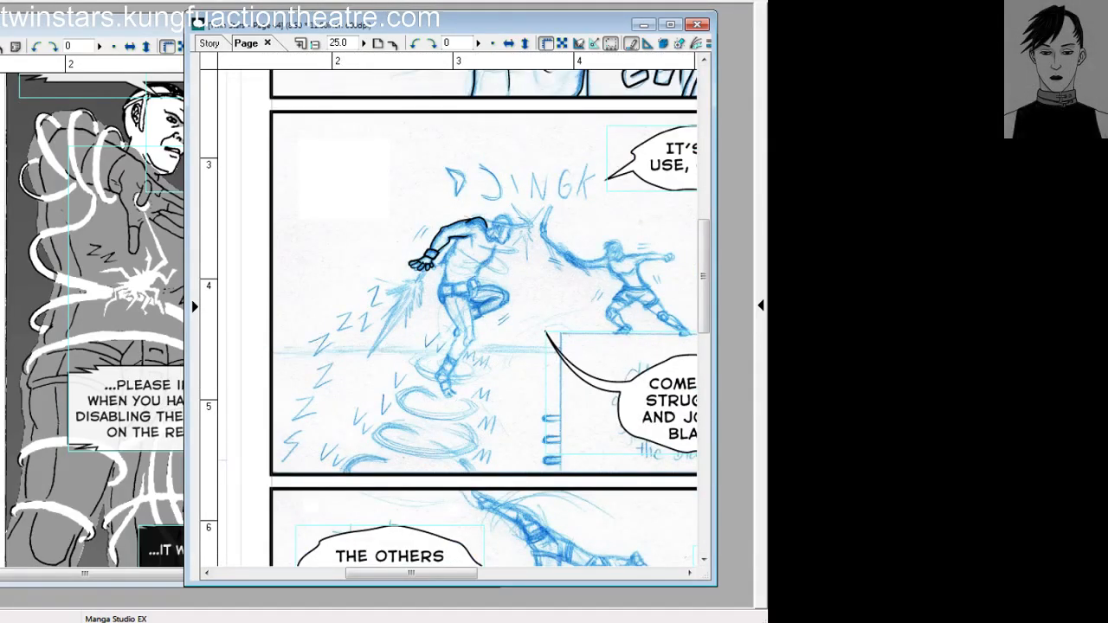
Hide the speech balloons and ink the second panel's horizon line from the panel border to the caption box, redrawing it.
{"action": "key", "text": "ctrl+y"}
{"action": "left_click_drag", "start_coordinate": [275, 351], "coordinate": [623, 347]}
{"action": "key", "text": "ctrl+z"}
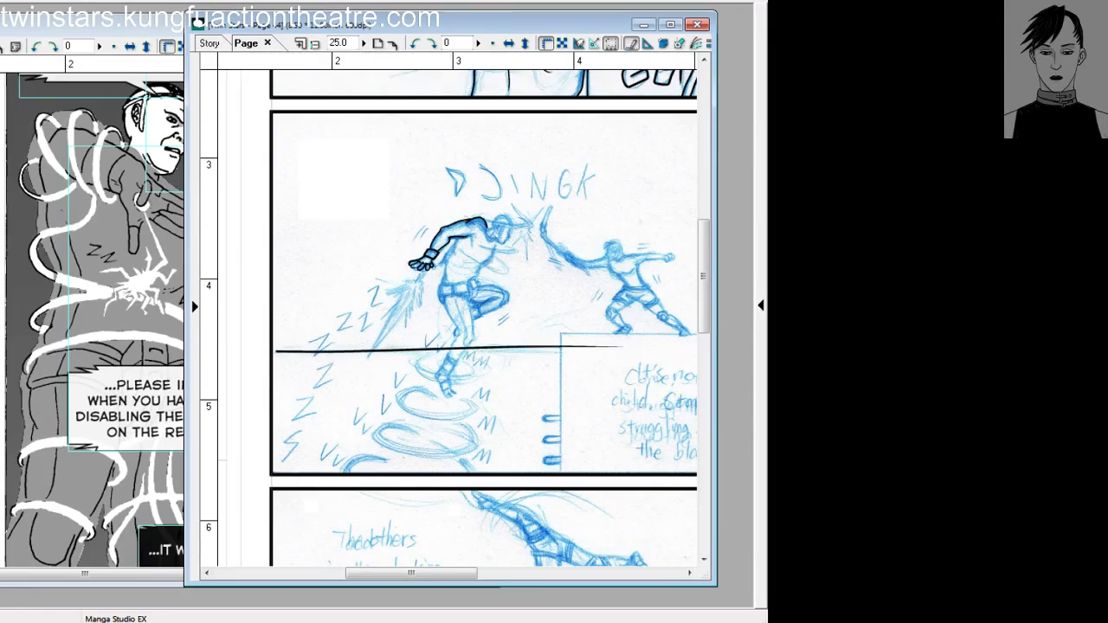
{"action": "key", "text": "ctrl+z"}
{"action": "left_click_drag", "start_coordinate": [276, 350], "coordinate": [587, 351]}
{"action": "key", "text": "ctrl+z"}
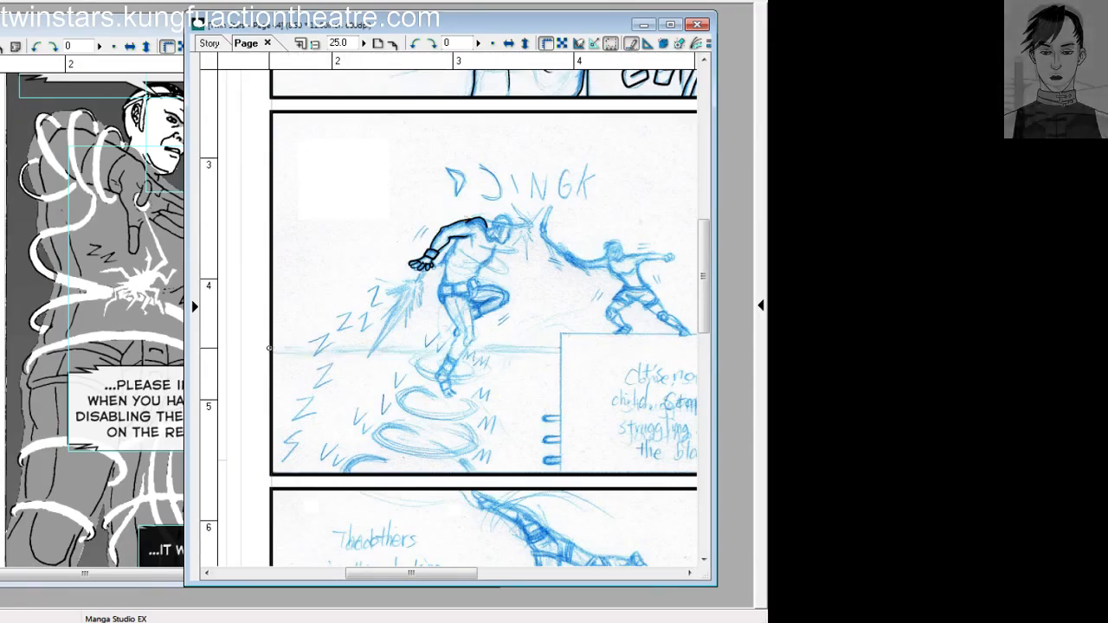
{"action": "left_click_drag", "start_coordinate": [271, 350], "coordinate": [558, 349]}
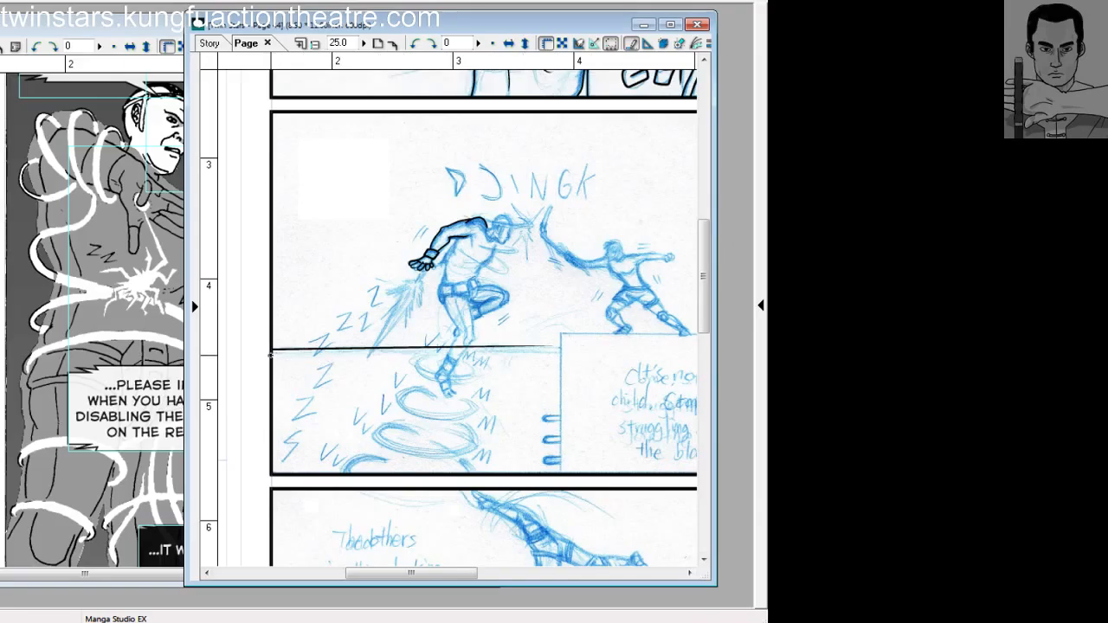
Try to ink a second line parallel to the horizon, just beneath it, in the second panel.
{"action": "left_click_drag", "start_coordinate": [270, 355], "coordinate": [566, 353]}
{"action": "key", "text": "ctrl+z"}
{"action": "left_click_drag", "start_coordinate": [273, 355], "coordinate": [554, 355]}
{"action": "key", "text": "ctrl+z"}
{"action": "left_click_drag", "start_coordinate": [270, 355], "coordinate": [563, 353]}
{"action": "key", "text": "ctrl+z"}
{"action": "left_click_drag", "start_coordinate": [272, 357], "coordinate": [513, 356]}
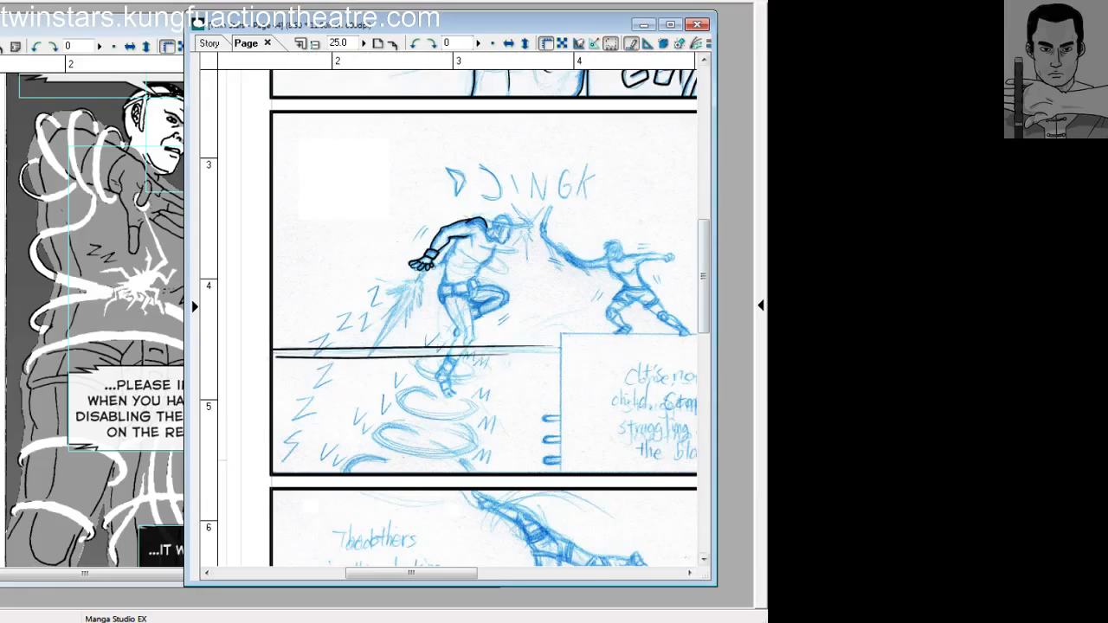
{"action": "key", "text": "ctrl+z"}
Ink a second line just beneath the horizon from the panel border to the caption box and touch up both lines.
{"action": "left_click_drag", "start_coordinate": [271, 355], "coordinate": [559, 354]}
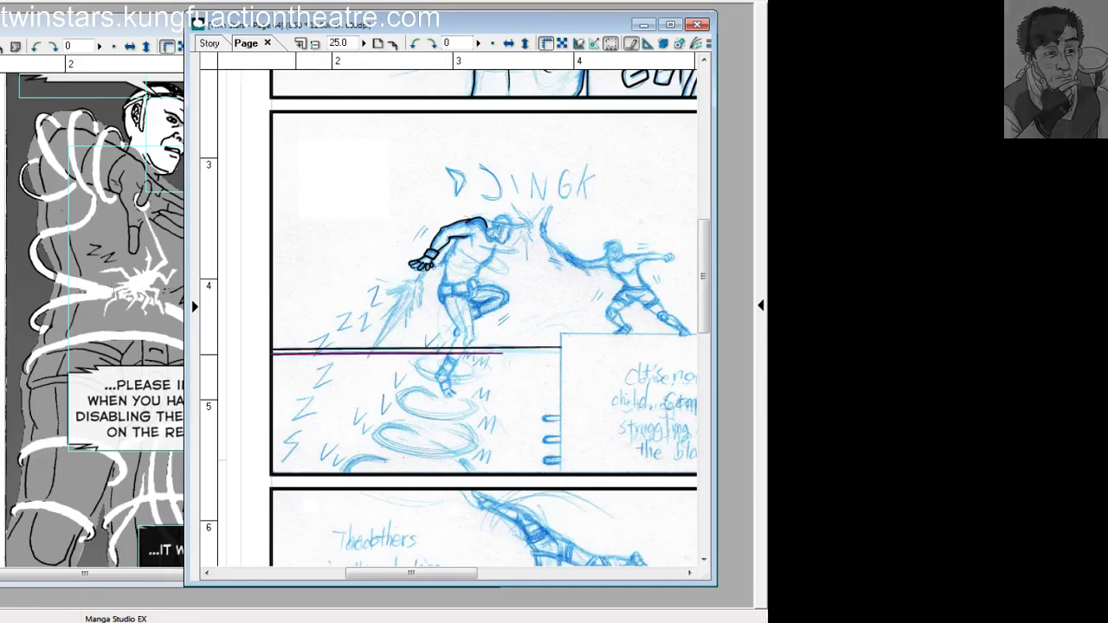
{"action": "left_click_drag", "start_coordinate": [544, 353], "coordinate": [560, 353]}
{"action": "left_click", "coordinate": [361, 350]}
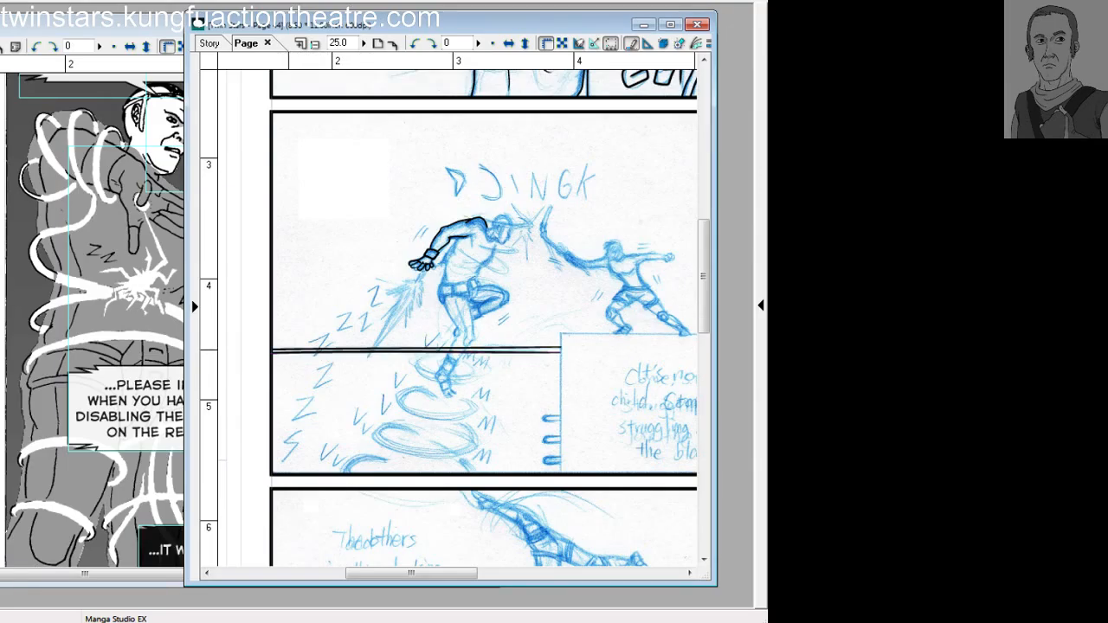
{"action": "left_click_drag", "start_coordinate": [288, 350], "coordinate": [292, 348]}
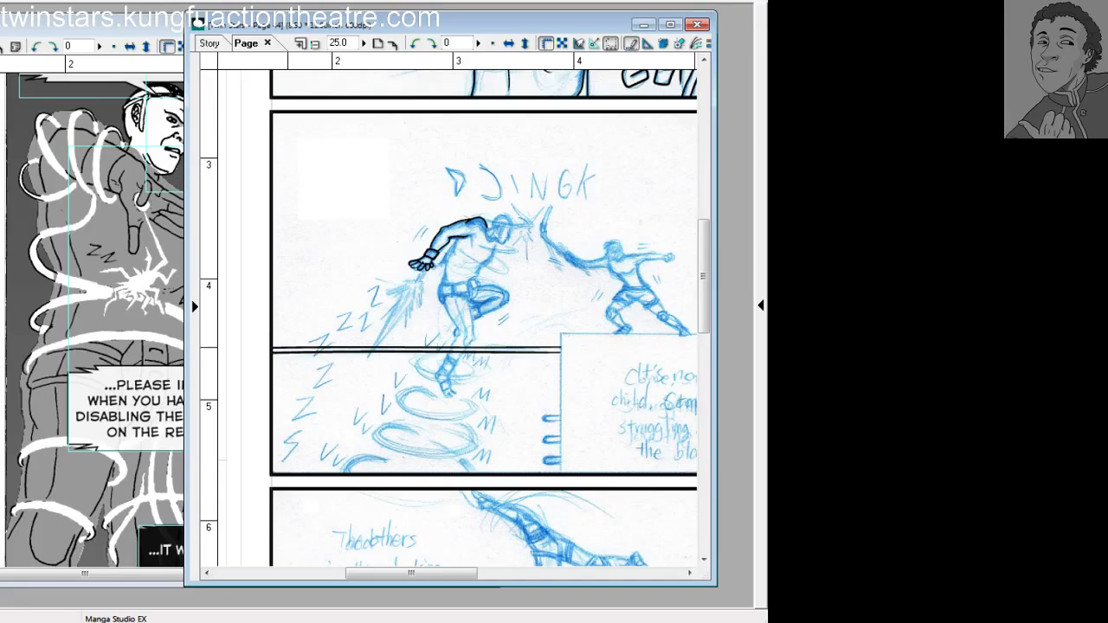
{"action": "left_click_drag", "start_coordinate": [288, 348], "coordinate": [287, 348]}
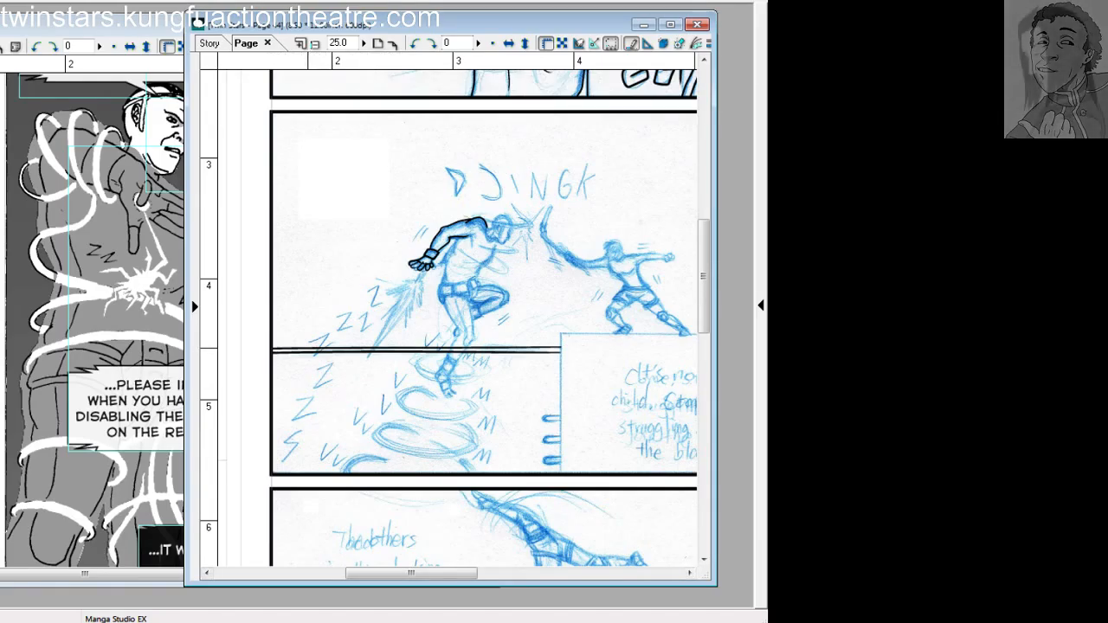
{"action": "left_click_drag", "start_coordinate": [299, 347], "coordinate": [299, 347]}
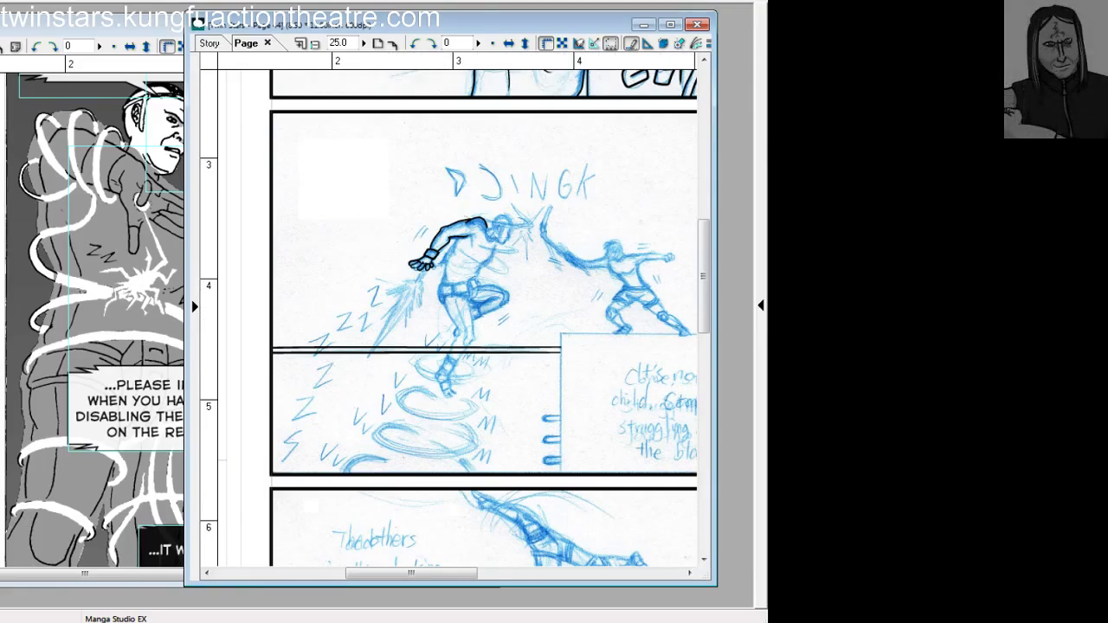
Ink the two lowest zigzag marks in the second panel's lower-left corner, redrawing their strokes over the pencils.
{"action": "left_click_drag", "start_coordinate": [470, 573], "coordinate": [474, 573]}
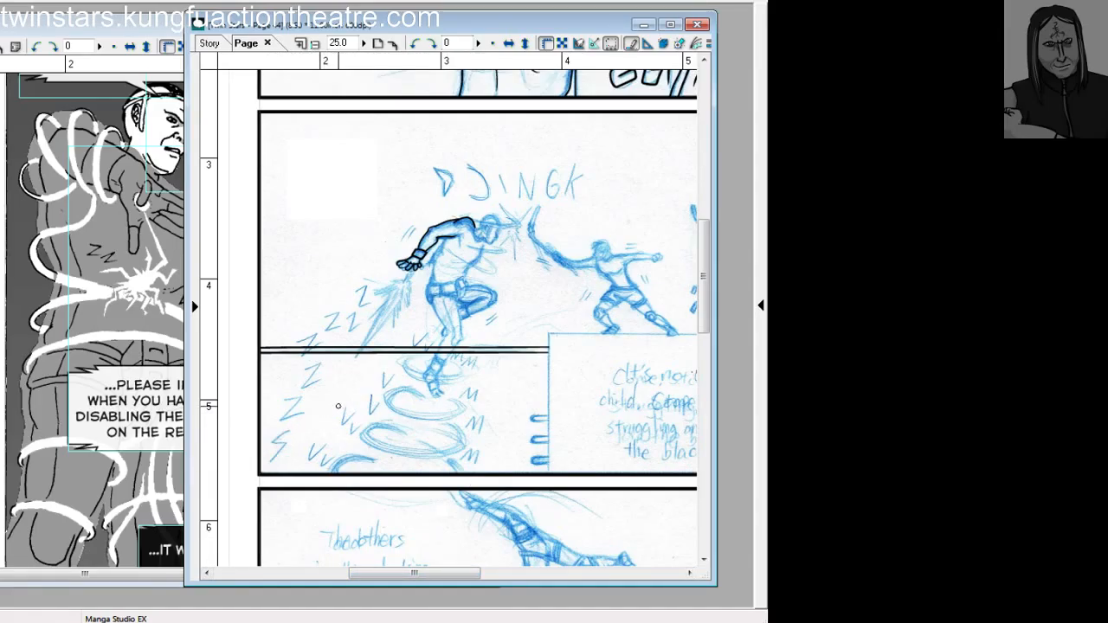
{"action": "left_click_drag", "start_coordinate": [289, 429], "coordinate": [268, 467]}
{"action": "key", "text": "ctrl+z"}
{"action": "key", "text": "ctrl+z"}
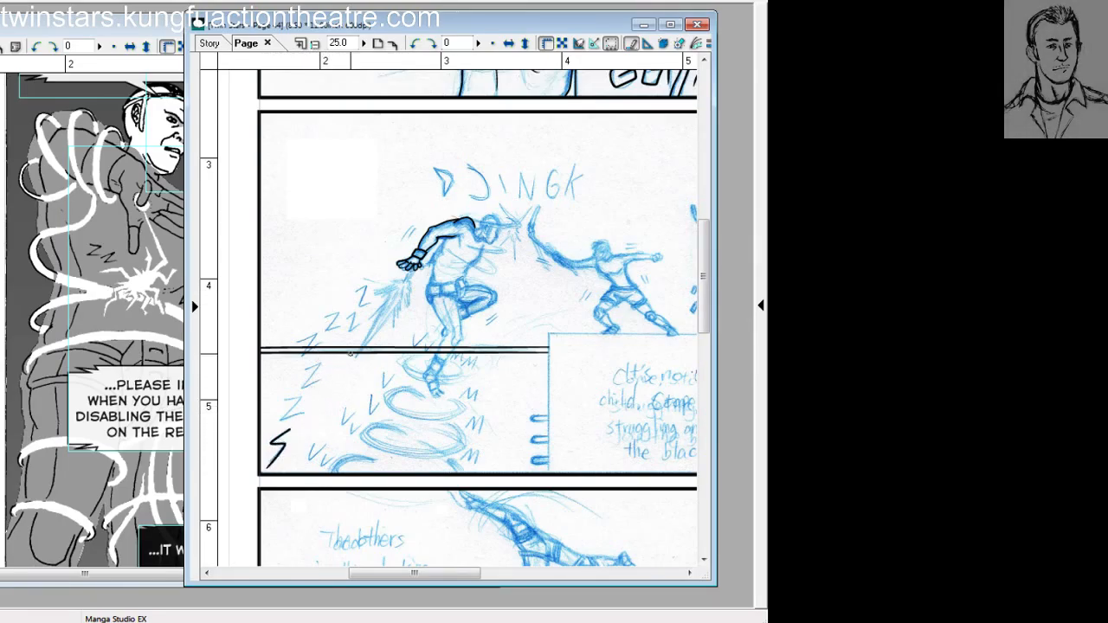
{"action": "key", "text": "ctrl+z"}
{"action": "left_click_drag", "start_coordinate": [291, 429], "coordinate": [267, 463]}
{"action": "key", "text": "ctrl+z"}
{"action": "key", "text": "ctrl+z"}
{"action": "left_click_drag", "start_coordinate": [279, 405], "coordinate": [275, 425]}
{"action": "key", "text": "ctrl+z"}
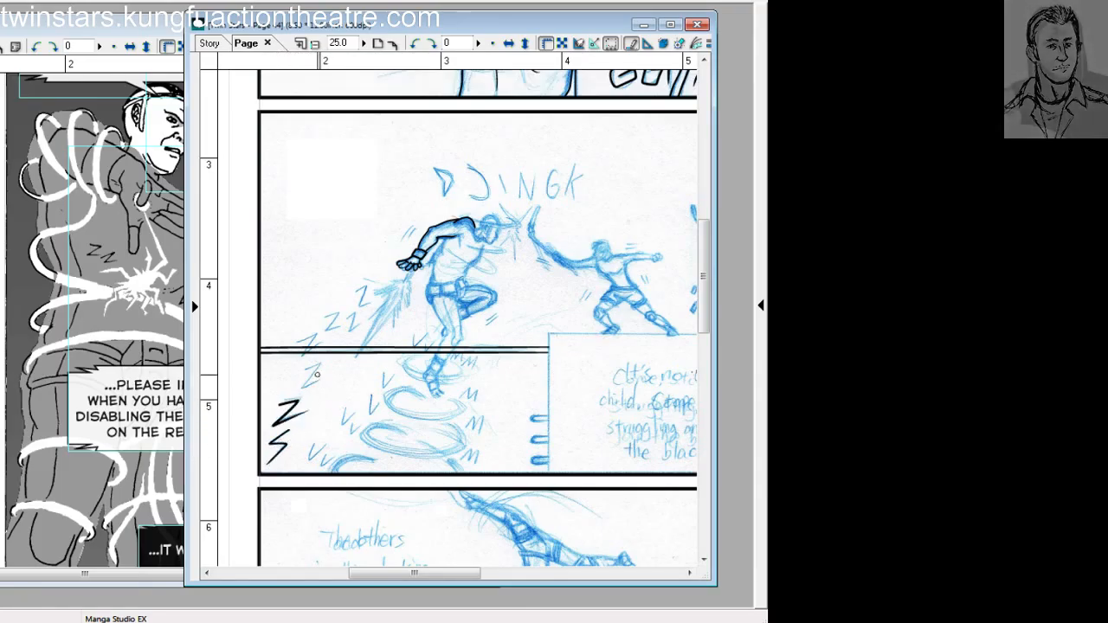
Ink the third Z-shaped zigzag mark just below the horizon lines, redrawing it until it is clean.
{"action": "mouse_move", "coordinate": [301, 370]}
{"action": "left_mouse_down"}
{"action": "mouse_move", "coordinate": [294, 388]}
{"action": "mouse_move", "coordinate": [319, 379]}
{"action": "mouse_move", "coordinate": [292, 397]}
{"action": "mouse_move", "coordinate": [317, 389]}
{"action": "left_mouse_up"}
{"action": "key", "text": "ctrl+z"}
{"action": "key", "text": "ctrl+z"}
{"action": "key", "text": "ctrl+z"}
{"action": "key", "text": "ctrl+z"}
{"action": "key", "text": "ctrl+z"}
{"action": "key", "text": "ctrl+z"}
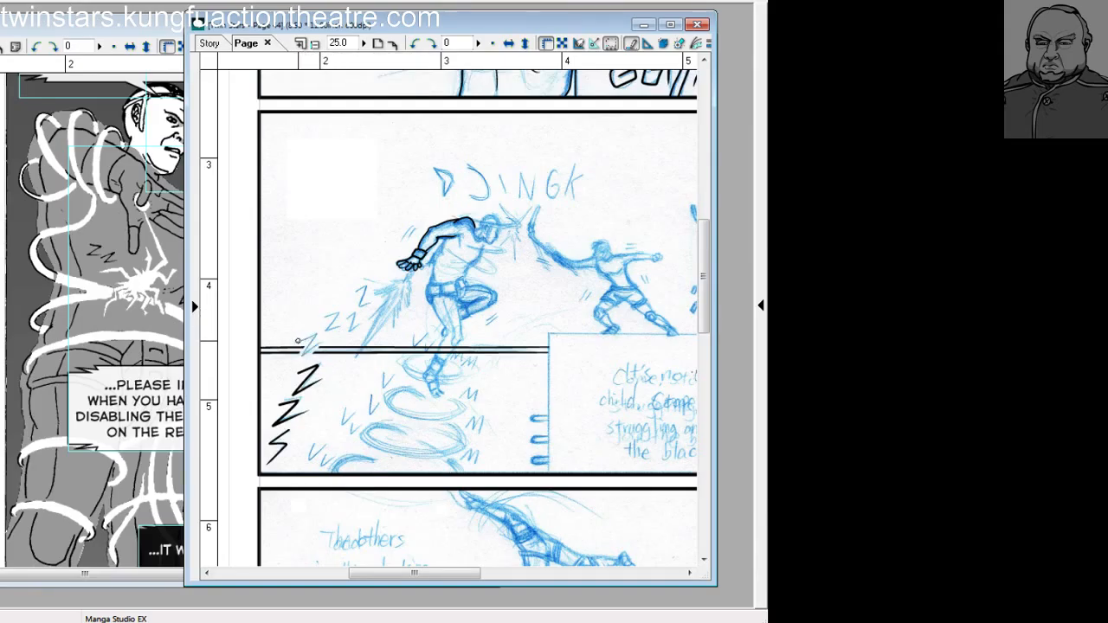
Ink the Z mark crossing the horizon and the Z marks climbing above it toward the figure's trailing hand.
{"action": "mouse_move", "coordinate": [299, 341]}
{"action": "left_mouse_down"}
{"action": "mouse_move", "coordinate": [334, 333]}
{"action": "mouse_move", "coordinate": [303, 357]}
{"action": "mouse_move", "coordinate": [347, 322]}
{"action": "left_mouse_up"}
{"action": "key", "text": "ctrl+z"}
{"action": "key", "text": "ctrl+z"}
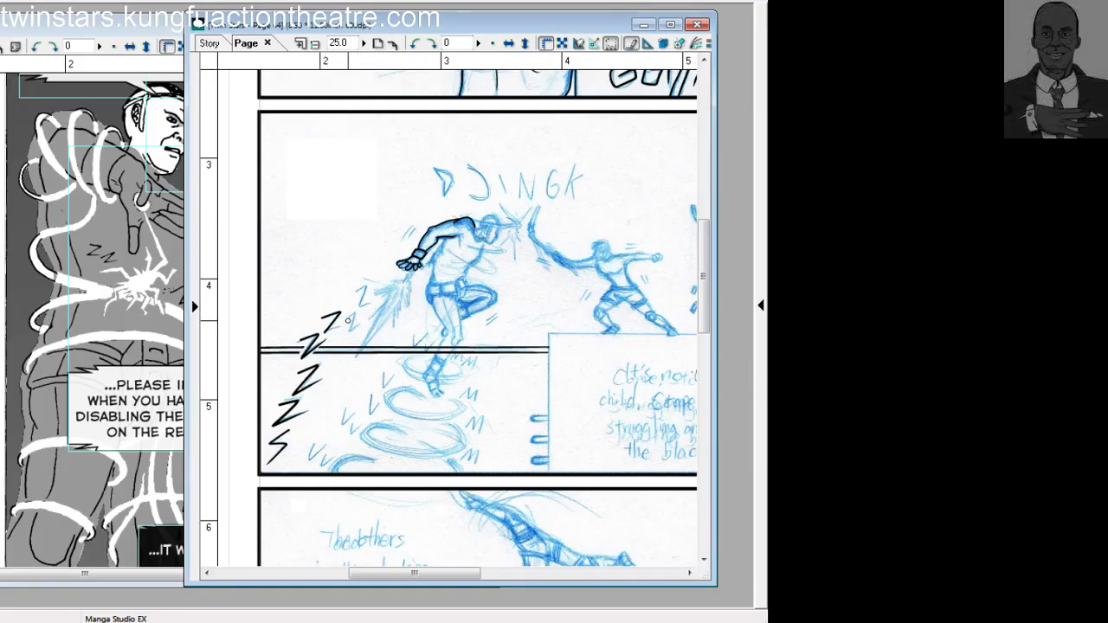
{"action": "key", "text": "ctrl+z"}
{"action": "left_click_drag", "start_coordinate": [321, 319], "coordinate": [342, 310]}
{"action": "left_click_drag", "start_coordinate": [360, 324], "coordinate": [364, 320]}
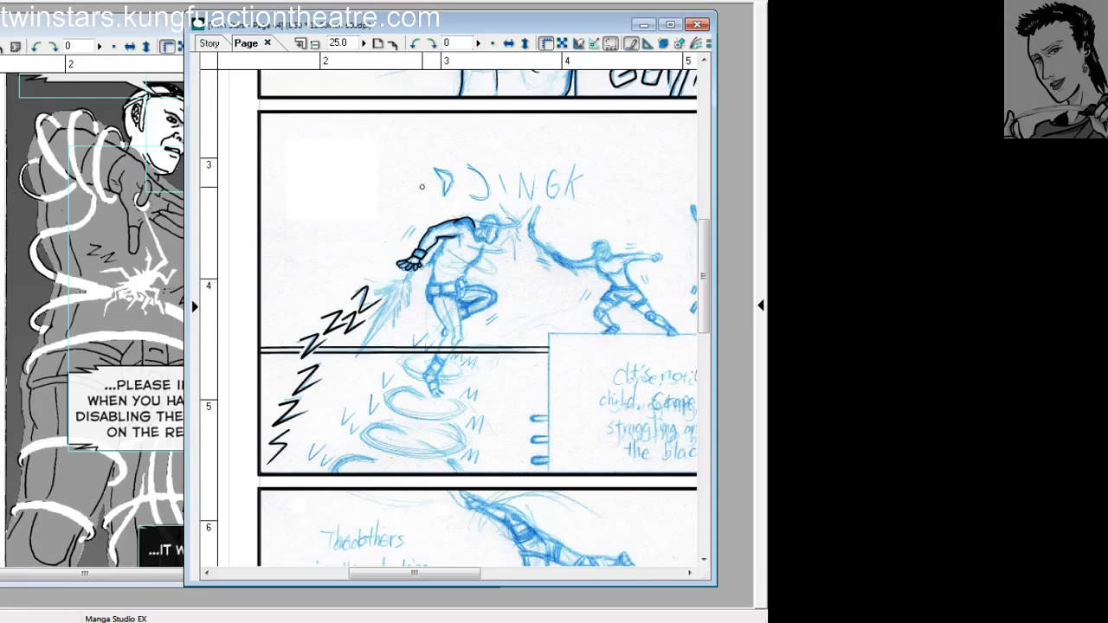
Redraw the topmost Z mark in the trail below the leaping figure's trailing hand.
{"action": "key", "text": "ctrl+z"}
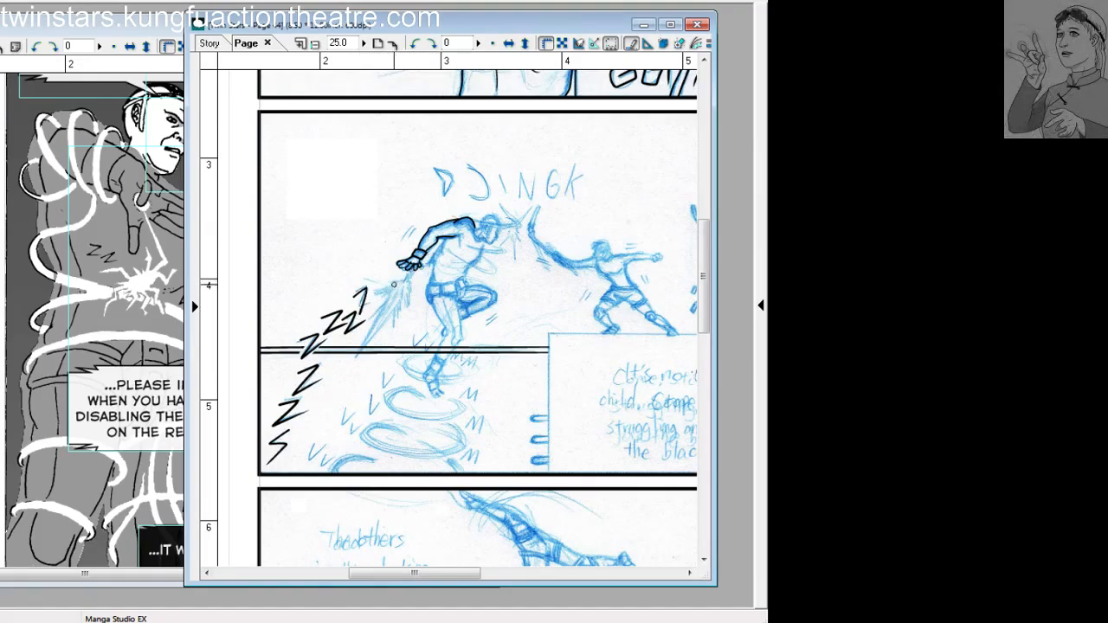
{"action": "mouse_move", "coordinate": [357, 296]}
{"action": "left_mouse_down"}
{"action": "mouse_move", "coordinate": [376, 310]}
{"action": "mouse_move", "coordinate": [369, 287]}
{"action": "left_mouse_up"}
{"action": "key", "text": "ctrl+z"}
{"action": "key", "text": "ctrl+z"}
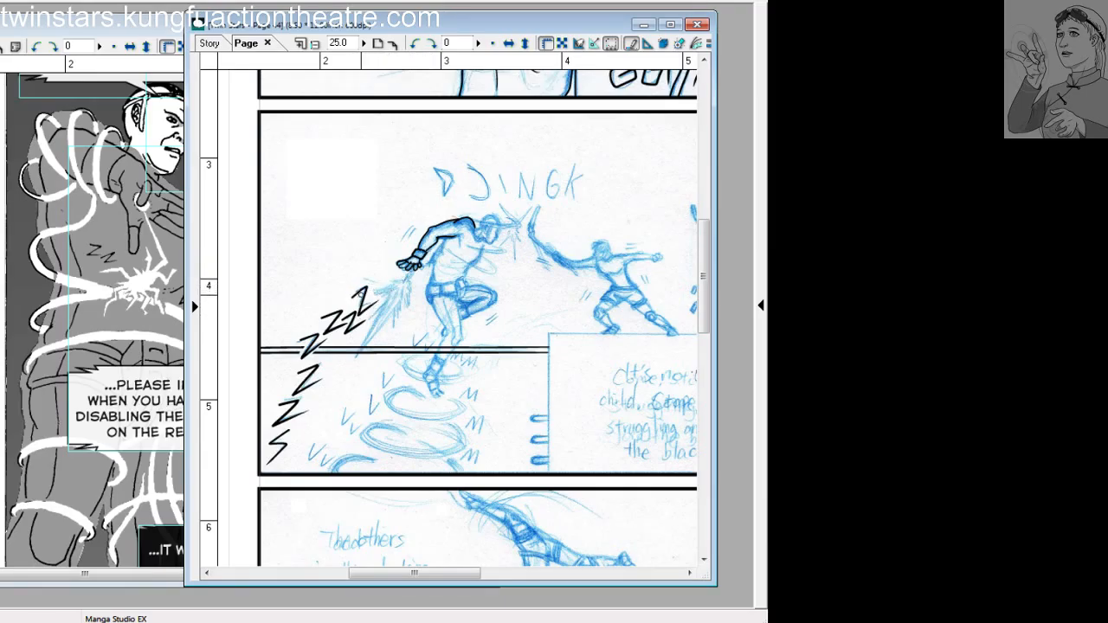
{"action": "mouse_move", "coordinate": [356, 296]}
{"action": "left_mouse_down"}
{"action": "mouse_move", "coordinate": [404, 259]}
{"action": "mouse_move", "coordinate": [361, 312]}
{"action": "mouse_move", "coordinate": [402, 280]}
{"action": "mouse_move", "coordinate": [376, 301]}
{"action": "left_mouse_up"}
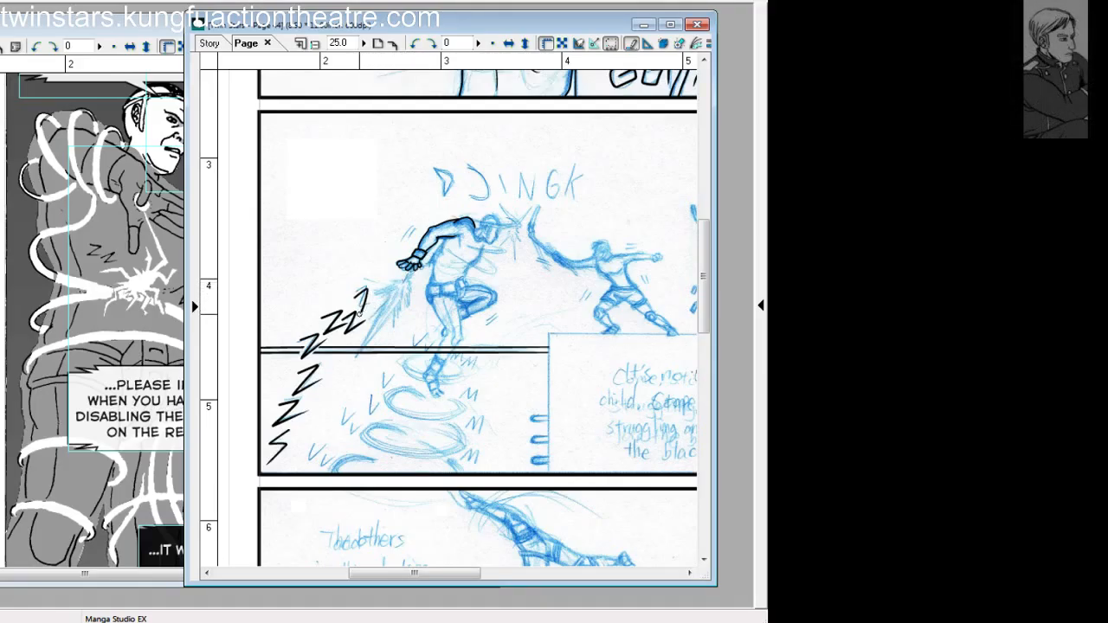
{"action": "key", "text": "ctrl+z"}
Ink the wedge-shaped letter D that begins the DJINGK sound effect above the leaping figure.
{"action": "key", "text": "ctrl+plus"}
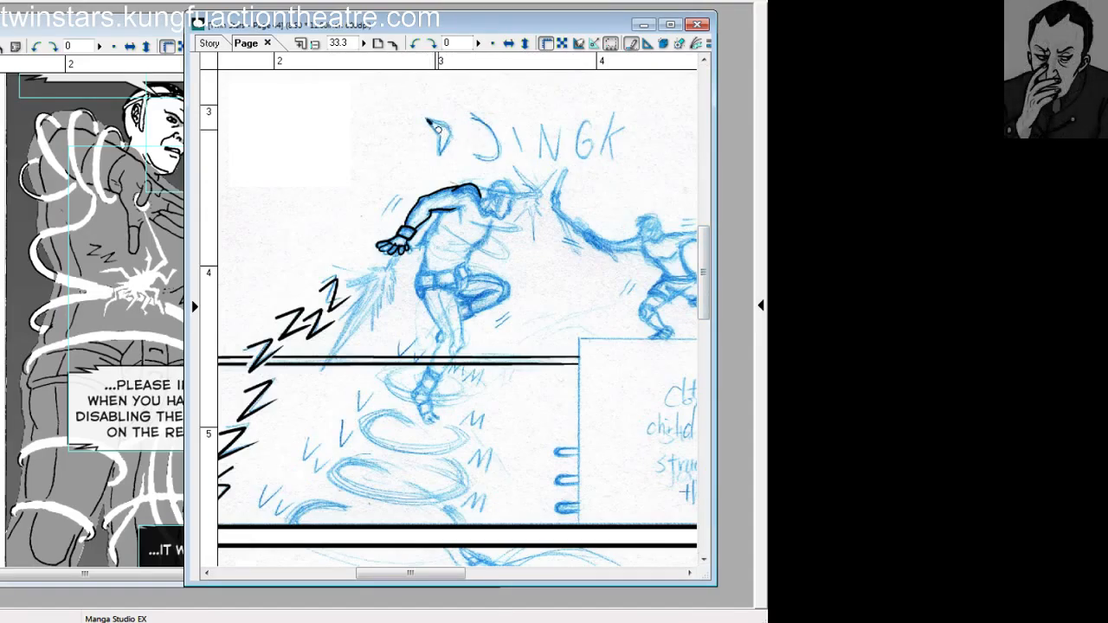
{"action": "left_click_drag", "start_coordinate": [438, 130], "coordinate": [439, 157]}
{"action": "key", "text": "ctrl+z"}
{"action": "key", "text": "ctrl+z"}
{"action": "mouse_move", "coordinate": [427, 118]}
{"action": "left_mouse_down"}
{"action": "mouse_move", "coordinate": [440, 154]}
{"action": "mouse_move", "coordinate": [448, 129]}
{"action": "mouse_move", "coordinate": [440, 154]}
{"action": "left_mouse_up"}
{"action": "key", "text": "ctrl+z"}
{"action": "key", "text": "ctrl+z"}
{"action": "key", "text": "ctrl+z"}
{"action": "key", "text": "ctrl+z"}
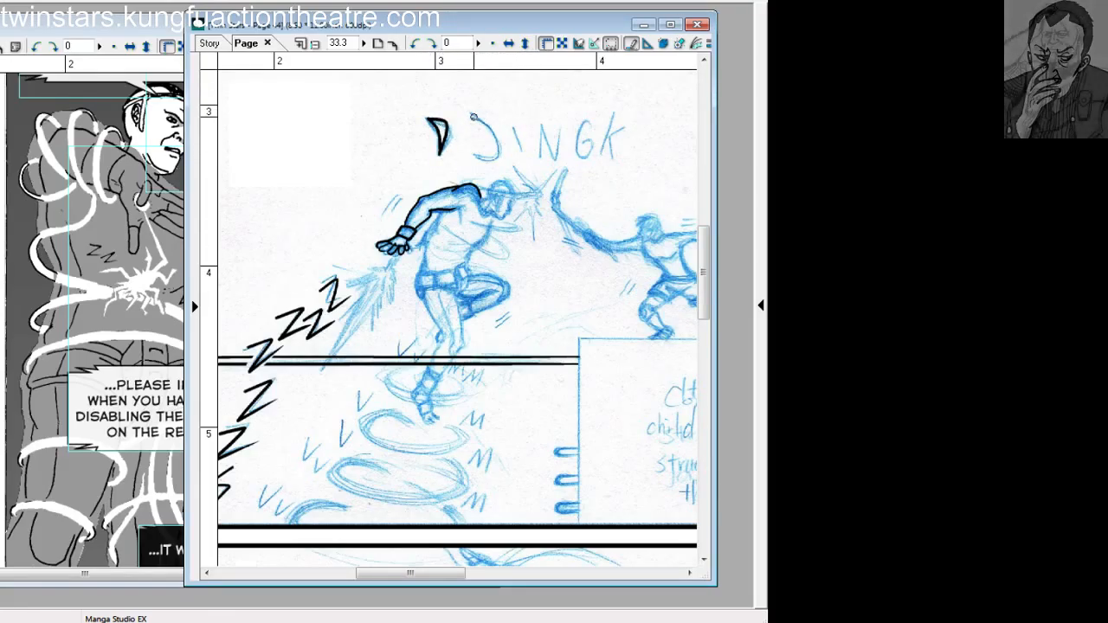
Ink the letter J of the DJINGK sound effect as one hooked stroke, redrawing it until it fits.
{"action": "mouse_move", "coordinate": [474, 116]}
{"action": "left_mouse_down"}
{"action": "mouse_move", "coordinate": [501, 135]}
{"action": "mouse_move", "coordinate": [490, 129]}
{"action": "mouse_move", "coordinate": [479, 156]}
{"action": "left_mouse_up"}
{"action": "key", "text": "ctrl+z"}
{"action": "key", "text": "ctrl+z"}
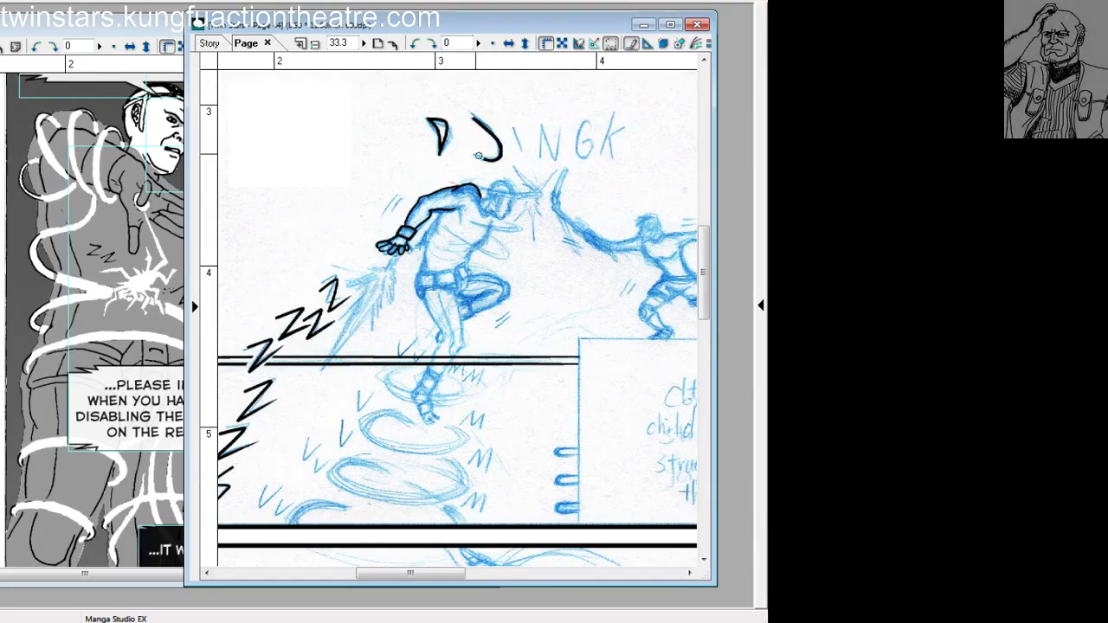
{"action": "key", "text": "ctrl+z"}
{"action": "left_click_drag", "start_coordinate": [474, 116], "coordinate": [478, 156]}
{"action": "key", "text": "ctrl+z"}
{"action": "left_click_drag", "start_coordinate": [470, 115], "coordinate": [468, 153]}
{"action": "left_click_drag", "start_coordinate": [513, 124], "coordinate": [518, 157]}
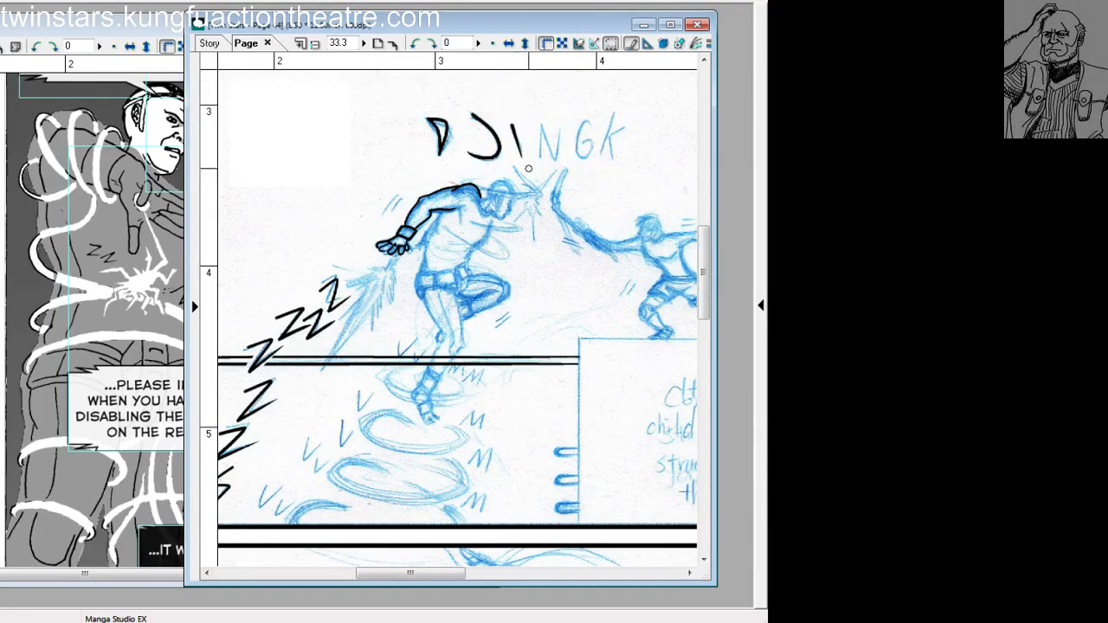
{"action": "key", "text": "ctrl+z"}
{"action": "key", "text": "ctrl+z"}
{"action": "left_click_drag", "start_coordinate": [471, 116], "coordinate": [469, 153]}
{"action": "key", "text": "ctrl+z"}
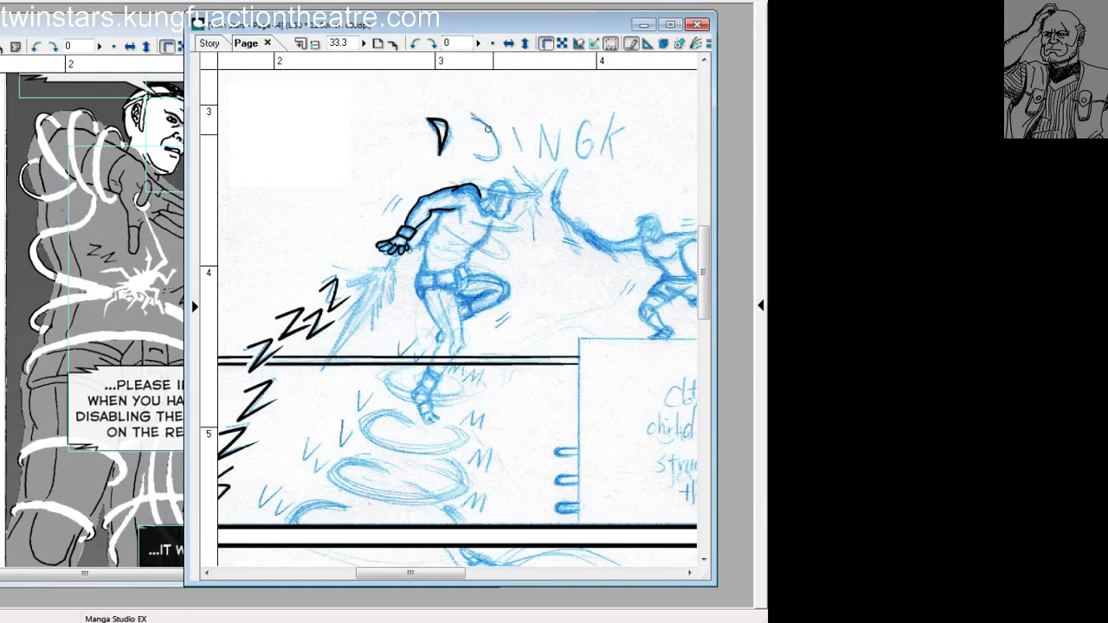
{"action": "left_click_drag", "start_coordinate": [474, 114], "coordinate": [468, 154]}
Ink the remaining letters I, N, G and K of the DJINGK sound effect.
{"action": "mouse_move", "coordinate": [512, 121]}
{"action": "left_mouse_down"}
{"action": "mouse_move", "coordinate": [517, 158]}
{"action": "mouse_move", "coordinate": [557, 119]}
{"action": "left_mouse_up"}
{"action": "key", "text": "ctrl+z"}
{"action": "key", "text": "ctrl+z"}
{"action": "mouse_move", "coordinate": [541, 159]}
{"action": "left_mouse_down"}
{"action": "mouse_move", "coordinate": [564, 118]}
{"action": "mouse_move", "coordinate": [601, 160]}
{"action": "left_mouse_up"}
{"action": "key", "text": "ctrl+z"}
{"action": "key", "text": "ctrl+z"}
{"action": "key", "text": "ctrl+z"}
{"action": "mouse_move", "coordinate": [614, 116]}
{"action": "left_mouse_down"}
{"action": "mouse_move", "coordinate": [602, 160]}
{"action": "mouse_move", "coordinate": [608, 141]}
{"action": "mouse_move", "coordinate": [613, 168]}
{"action": "left_mouse_up"}
{"action": "key", "text": "ctrl+z"}
{"action": "left_click_drag", "start_coordinate": [628, 121], "coordinate": [621, 160]}
{"action": "key", "text": "ctrl+z"}
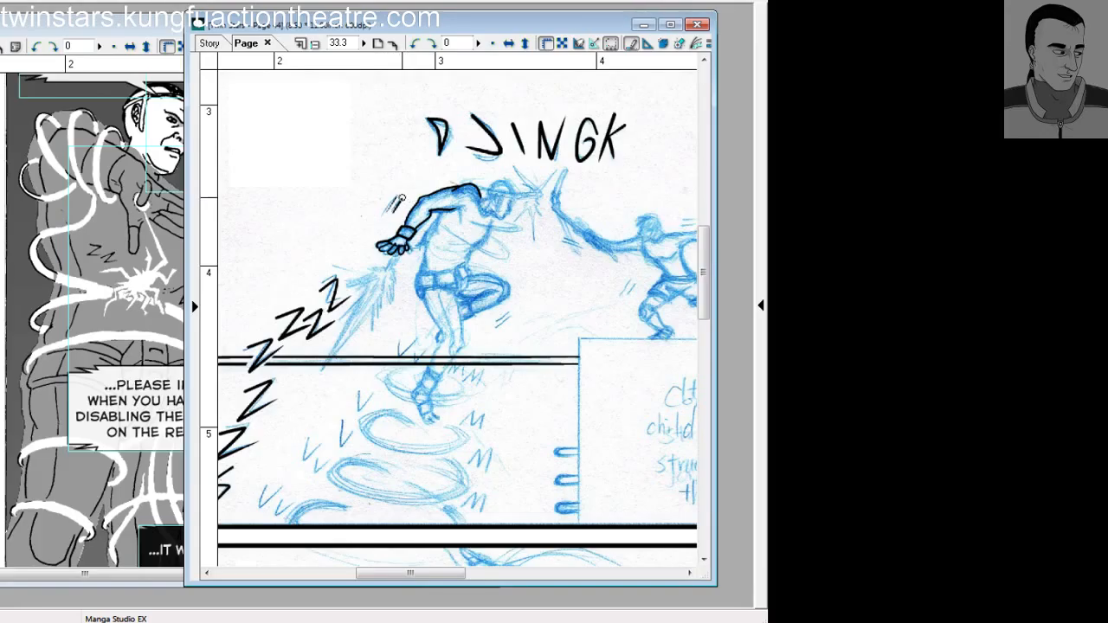
Ink the motion lines behind the figure's trailing arm and the back and front contours of his torso.
{"action": "left_click_drag", "start_coordinate": [393, 198], "coordinate": [387, 212]}
{"action": "left_click_drag", "start_coordinate": [437, 227], "coordinate": [424, 275]}
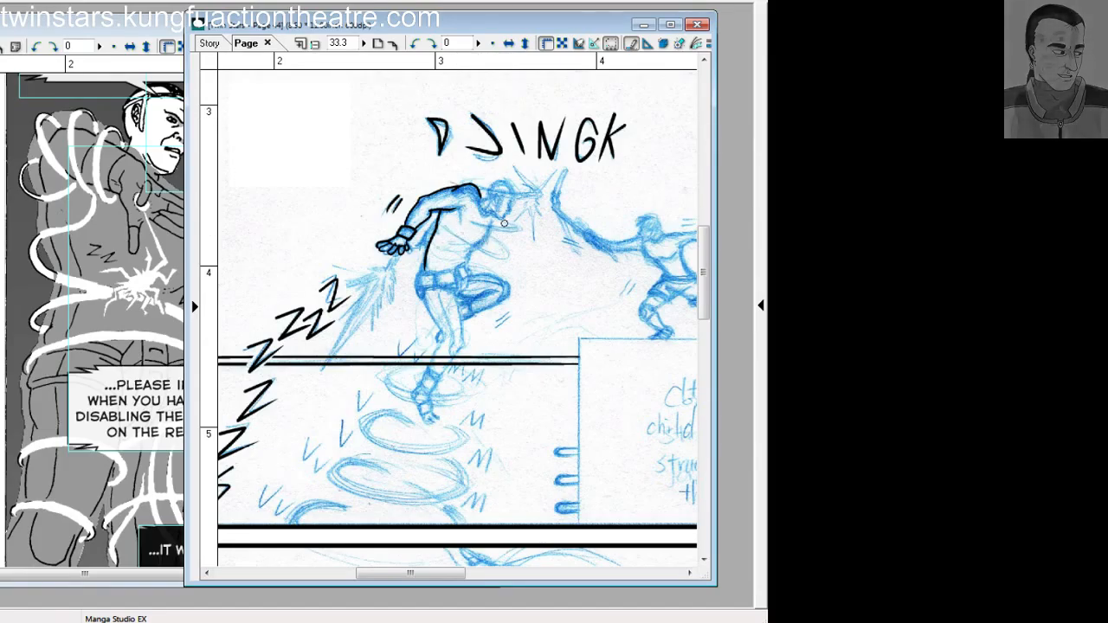
{"action": "mouse_move", "coordinate": [490, 223]}
{"action": "left_mouse_down"}
{"action": "mouse_move", "coordinate": [475, 249]}
{"action": "mouse_move", "coordinate": [491, 223]}
{"action": "mouse_move", "coordinate": [461, 271]}
{"action": "left_mouse_up"}
{"action": "key", "text": "ctrl+z"}
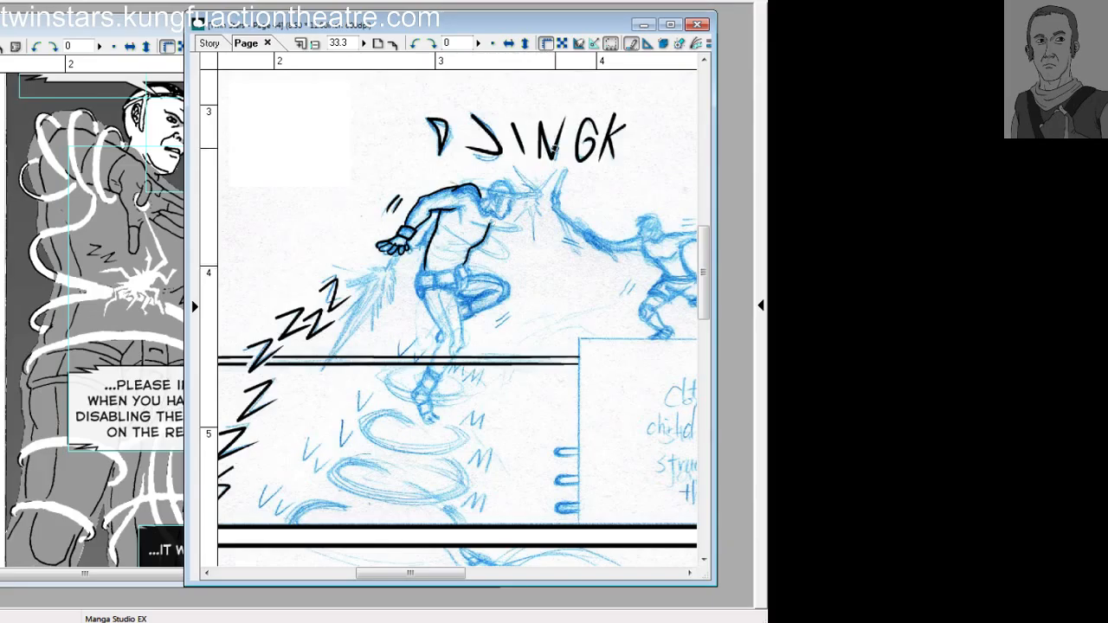
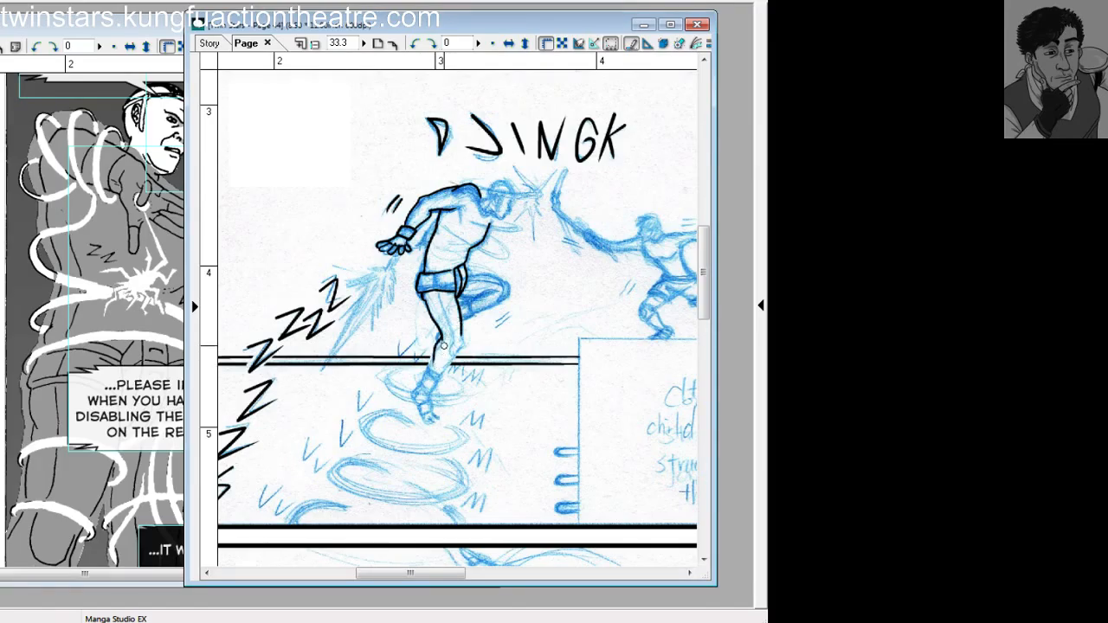
Ink the leaping figure's extended lower leg, ankle band and foot over the horizon.
{"action": "mouse_move", "coordinate": [431, 364]}
{"action": "left_mouse_down"}
{"action": "mouse_move", "coordinate": [460, 334]}
{"action": "mouse_move", "coordinate": [467, 352]}
{"action": "mouse_move", "coordinate": [462, 332]}
{"action": "mouse_move", "coordinate": [443, 372]}
{"action": "left_mouse_up"}
{"action": "key", "text": "ctrl+z"}
{"action": "key", "text": "ctrl+z"}
{"action": "key", "text": "ctrl+z"}
{"action": "key", "text": "ctrl+z"}
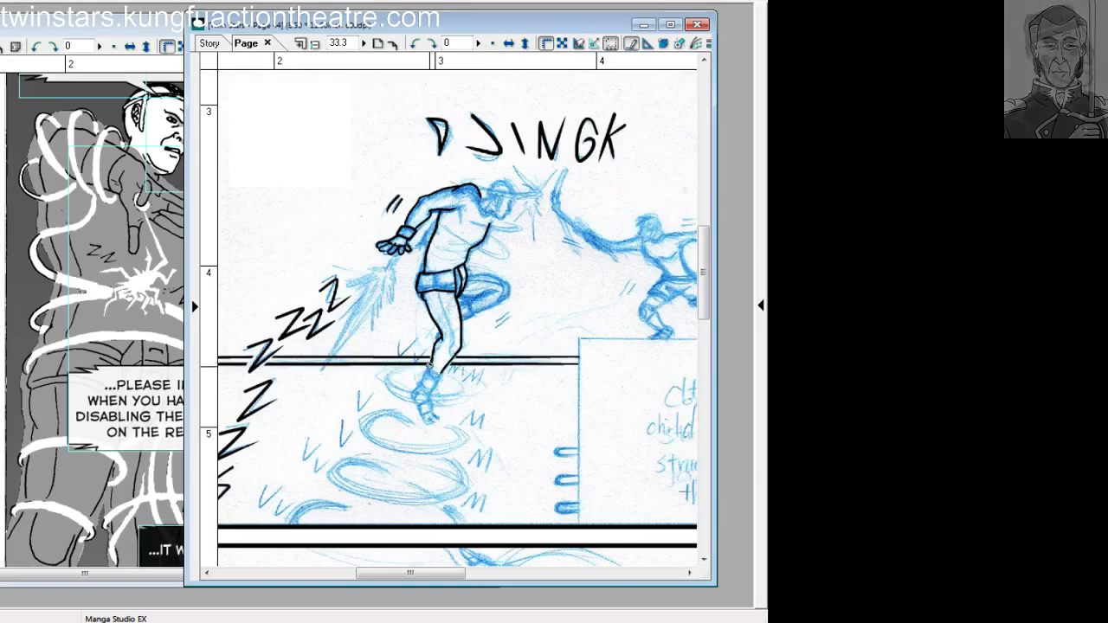
{"action": "mouse_move", "coordinate": [428, 367]}
{"action": "left_mouse_down"}
{"action": "mouse_move", "coordinate": [423, 386]}
{"action": "mouse_move", "coordinate": [440, 375]}
{"action": "left_mouse_up"}
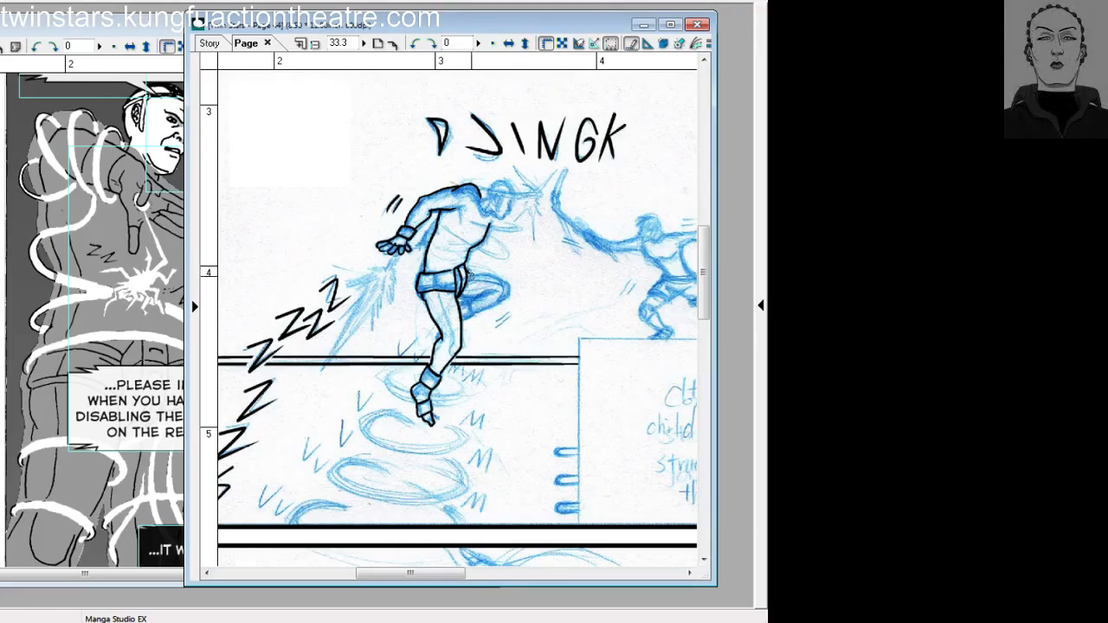
Ink the outline of the leaping figure's raised, bent leg.
{"action": "mouse_move", "coordinate": [467, 279]}
{"action": "left_mouse_down"}
{"action": "mouse_move", "coordinate": [509, 285]}
{"action": "mouse_move", "coordinate": [469, 316]}
{"action": "left_mouse_up"}
{"action": "key", "text": "ctrl+z"}
{"action": "key", "text": "ctrl+z"}
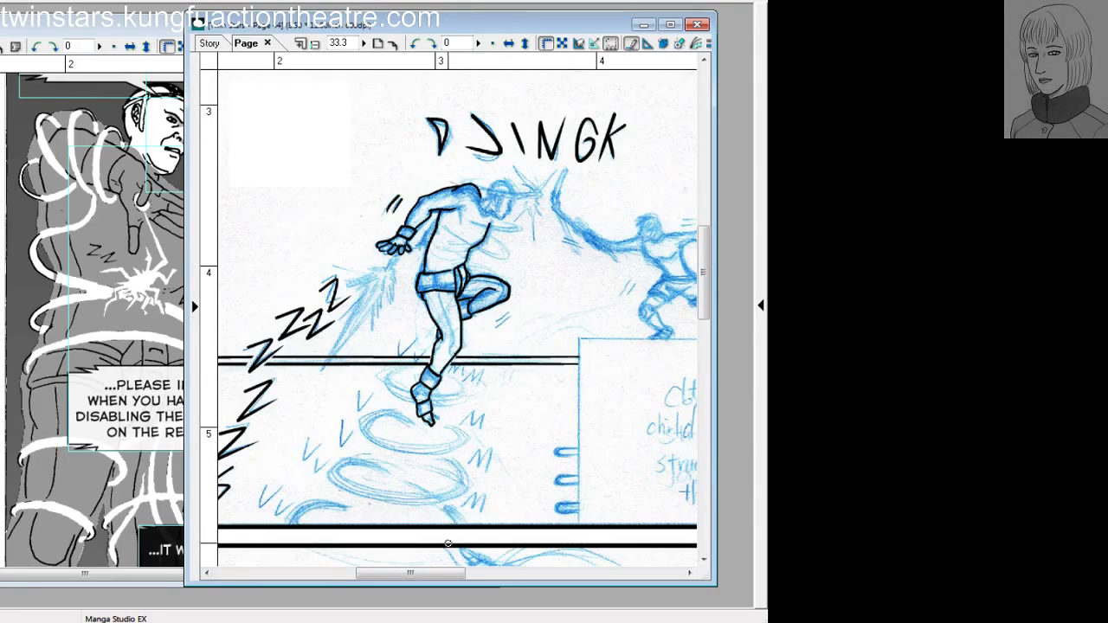
Ink the two lowest pairs of V-shaped marks along the outer side of the swirling rings.
{"action": "left_click_drag", "start_coordinate": [441, 573], "coordinate": [430, 573]}
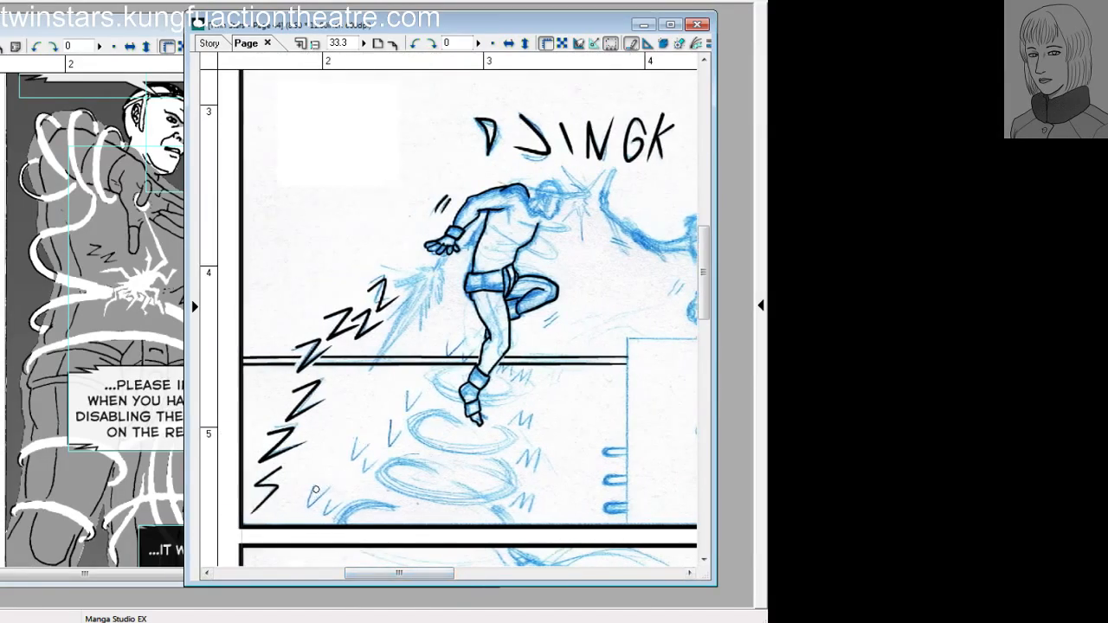
{"action": "mouse_move", "coordinate": [313, 488]}
{"action": "left_mouse_down"}
{"action": "mouse_move", "coordinate": [328, 488]}
{"action": "mouse_move", "coordinate": [307, 511]}
{"action": "mouse_move", "coordinate": [331, 485]}
{"action": "mouse_move", "coordinate": [323, 512]}
{"action": "mouse_move", "coordinate": [345, 499]}
{"action": "left_mouse_up"}
{"action": "key", "text": "ctrl+z"}
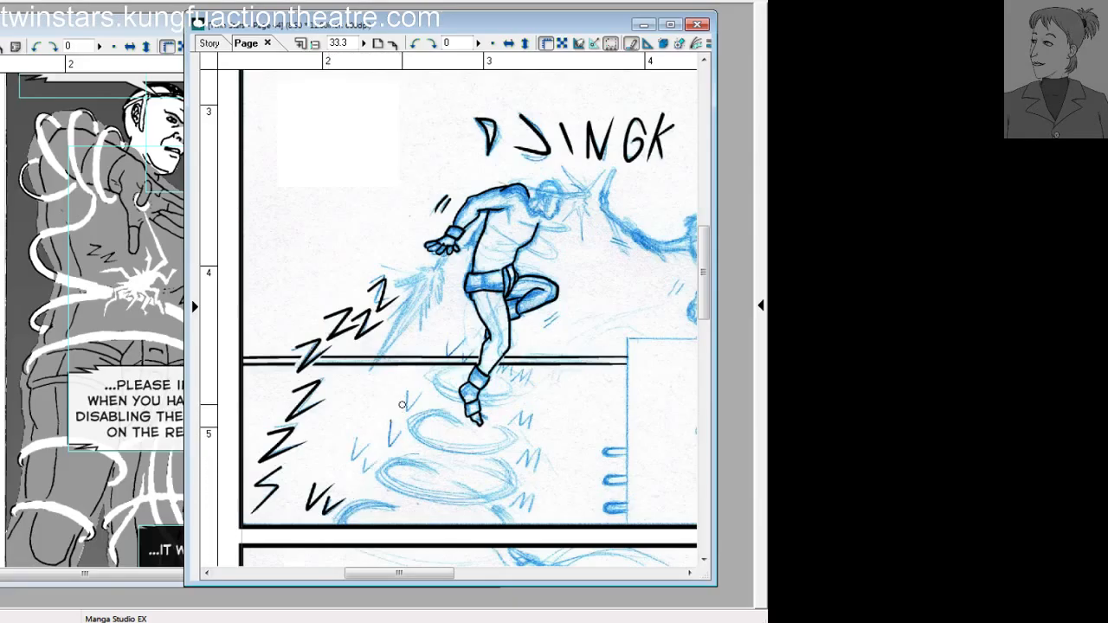
{"action": "mouse_move", "coordinate": [357, 436]}
{"action": "left_mouse_down"}
{"action": "mouse_move", "coordinate": [378, 438]}
{"action": "mouse_move", "coordinate": [363, 473]}
{"action": "mouse_move", "coordinate": [379, 458]}
{"action": "mouse_move", "coordinate": [355, 444]}
{"action": "mouse_move", "coordinate": [379, 459]}
{"action": "mouse_move", "coordinate": [364, 474]}
{"action": "mouse_move", "coordinate": [379, 459]}
{"action": "left_mouse_up"}
{"action": "key", "text": "ctrl+z"}
{"action": "key", "text": "ctrl+z"}
{"action": "key", "text": "ctrl+z"}
{"action": "key", "text": "ctrl+z"}
{"action": "key", "text": "ctrl+z"}
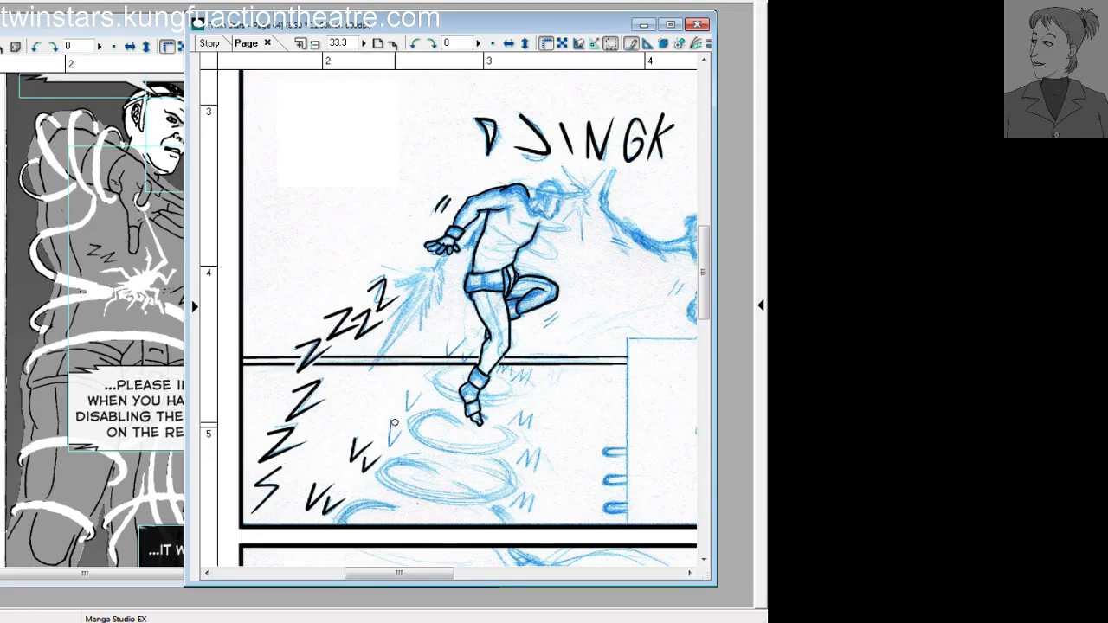
Ink the V-shaped marks beside the upper rings and the pair next to the figure's shin at the horizon.
{"action": "mouse_move", "coordinate": [390, 419]}
{"action": "left_mouse_down"}
{"action": "mouse_move", "coordinate": [403, 426]}
{"action": "mouse_move", "coordinate": [388, 437]}
{"action": "mouse_move", "coordinate": [402, 431]}
{"action": "left_mouse_up"}
{"action": "key", "text": "ctrl+z"}
{"action": "mouse_move", "coordinate": [407, 385]}
{"action": "left_mouse_down"}
{"action": "mouse_move", "coordinate": [408, 409]}
{"action": "mouse_move", "coordinate": [421, 394]}
{"action": "left_mouse_up"}
{"action": "key", "text": "ctrl+z"}
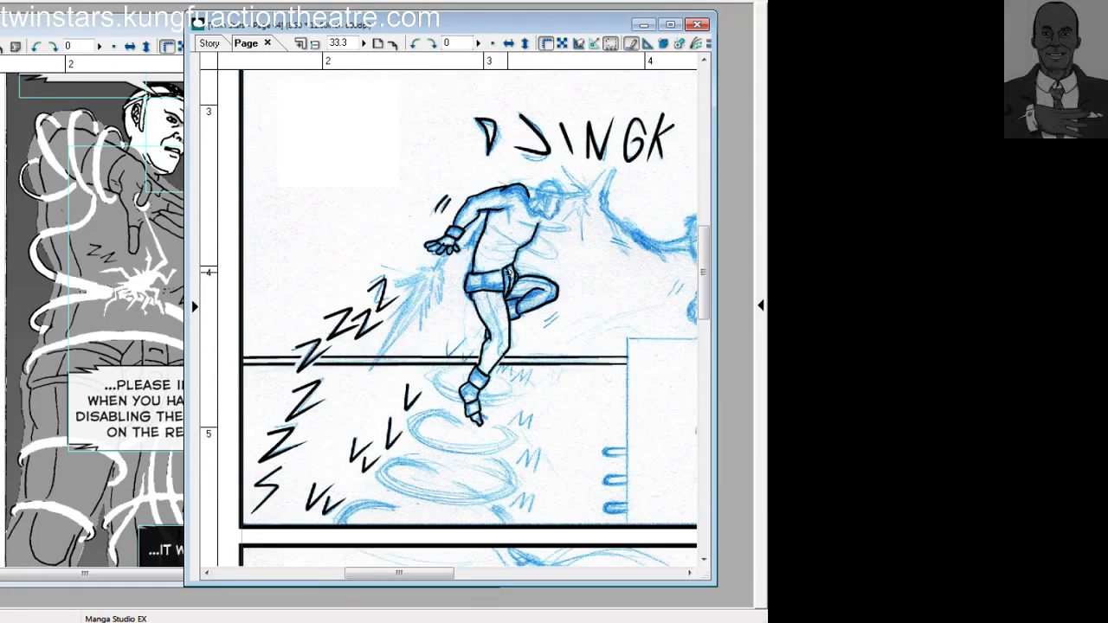
{"action": "mouse_move", "coordinate": [448, 335]}
{"action": "left_mouse_down"}
{"action": "mouse_move", "coordinate": [453, 348]}
{"action": "mouse_move", "coordinate": [460, 337]}
{"action": "left_mouse_up"}
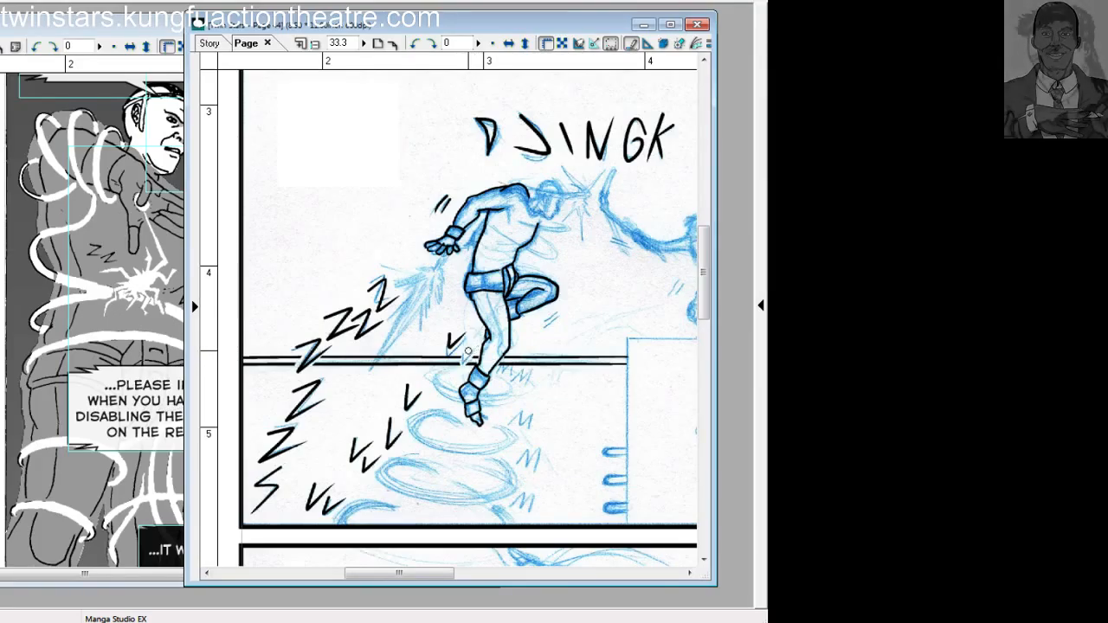
{"action": "left_click_drag", "start_coordinate": [463, 351], "coordinate": [477, 350]}
{"action": "key", "text": "ctrl+z"}
Ink motion lines beneath the bent knee, and add the torso's side line and the far hand behind his back.
{"action": "left_click_drag", "start_coordinate": [543, 317], "coordinate": [559, 313]}
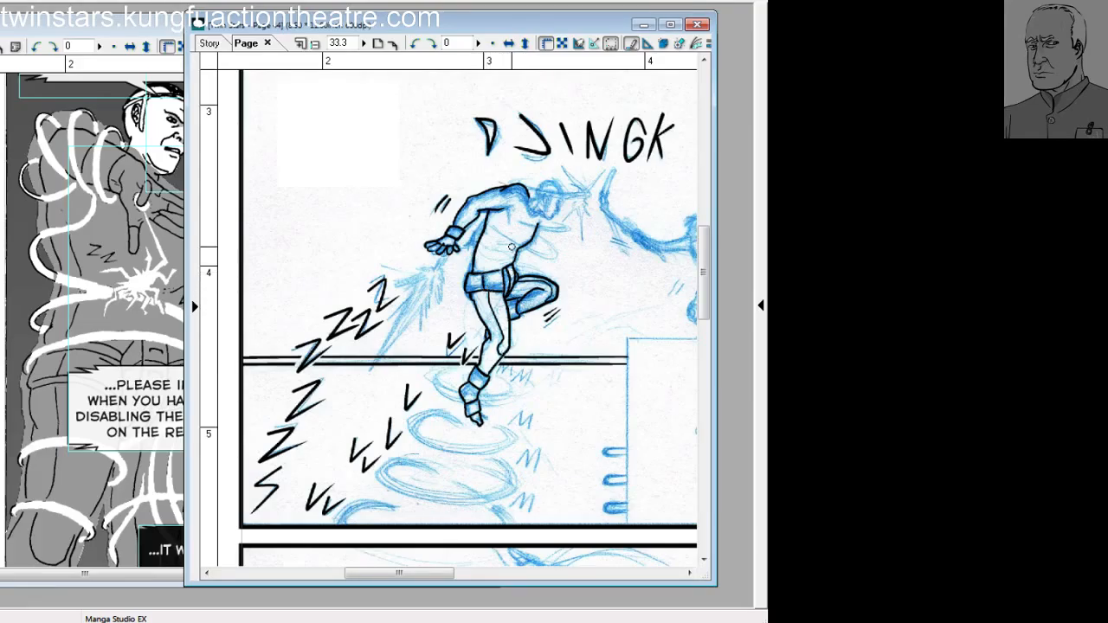
{"action": "left_click_drag", "start_coordinate": [481, 271], "coordinate": [494, 212]}
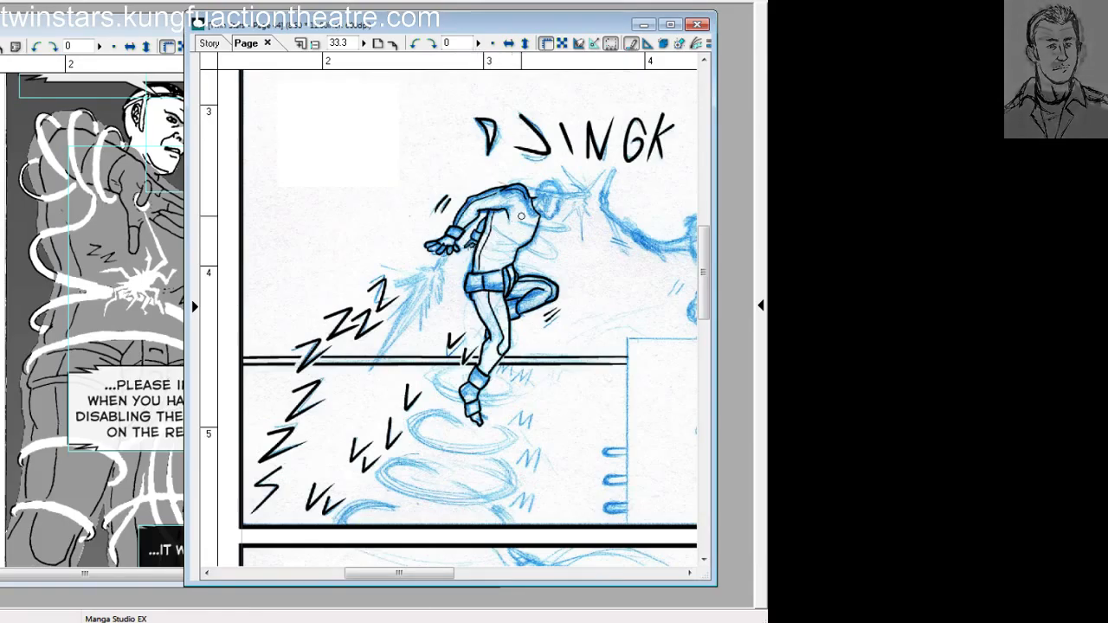
{"action": "left_click_drag", "start_coordinate": [401, 573], "coordinate": [443, 573]}
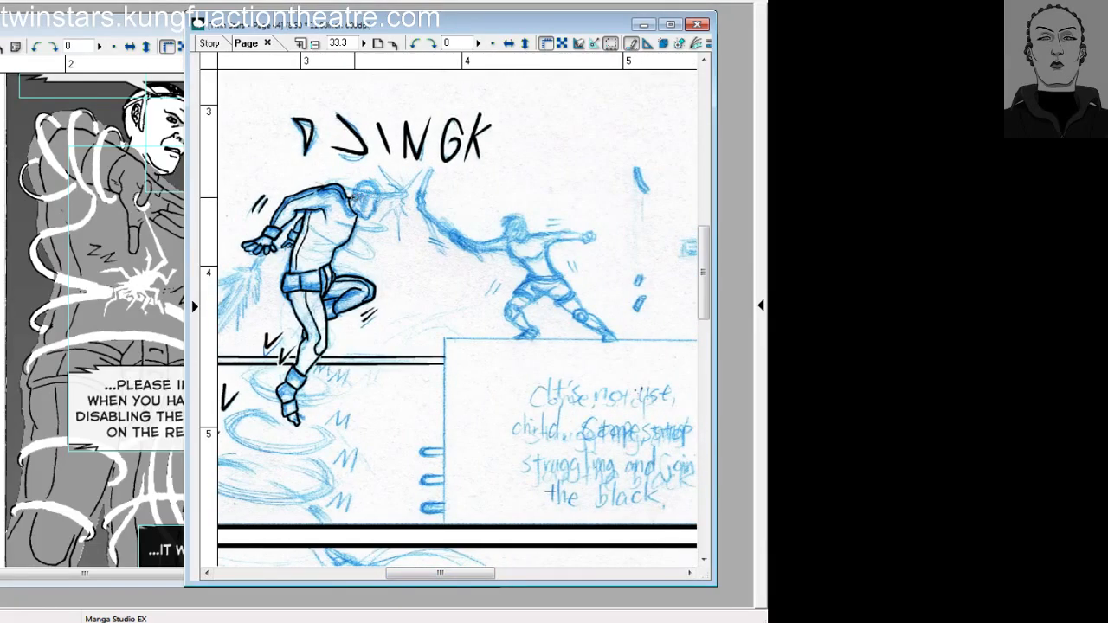
Ink the leaping figure's cap and the face profile beneath it.
{"action": "mouse_move", "coordinate": [356, 191]}
{"action": "left_mouse_down"}
{"action": "mouse_move", "coordinate": [377, 192]}
{"action": "mouse_move", "coordinate": [368, 181]}
{"action": "mouse_move", "coordinate": [379, 191]}
{"action": "left_mouse_up"}
{"action": "key", "text": "ctrl+z"}
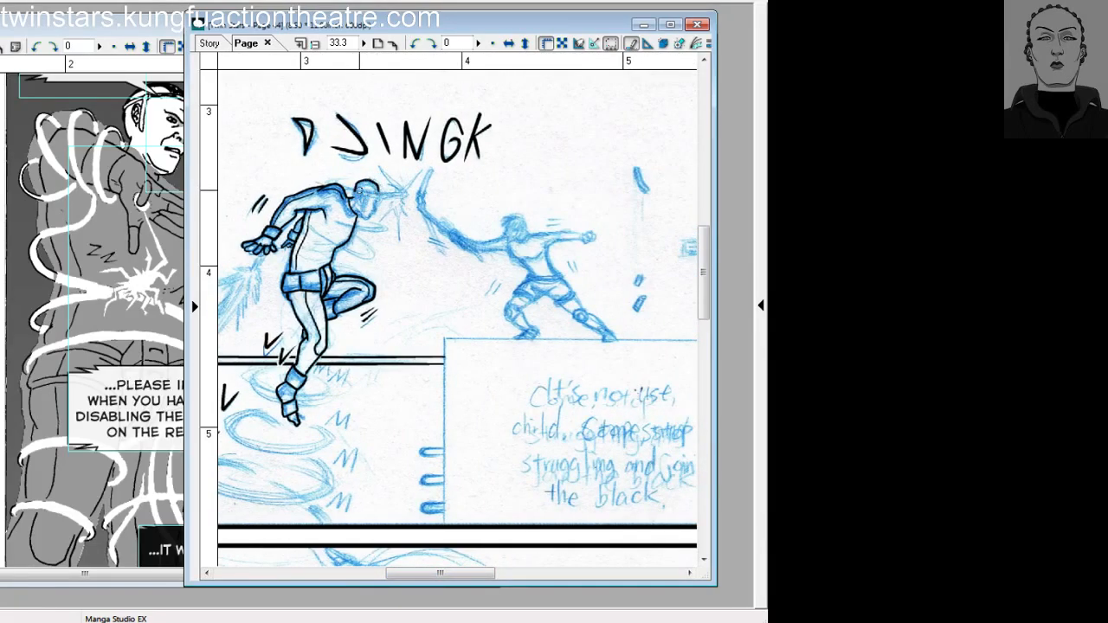
{"action": "key", "text": "ctrl+plus"}
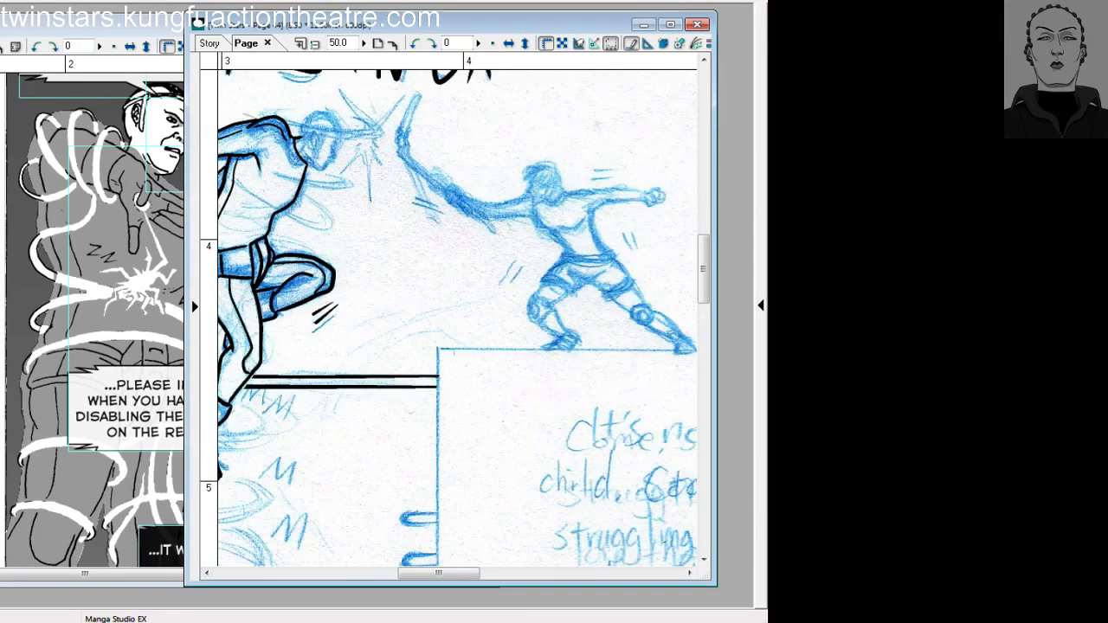
{"action": "scroll", "coordinate": [457, 329], "scroll_direction": "up", "scroll_amount": 2}
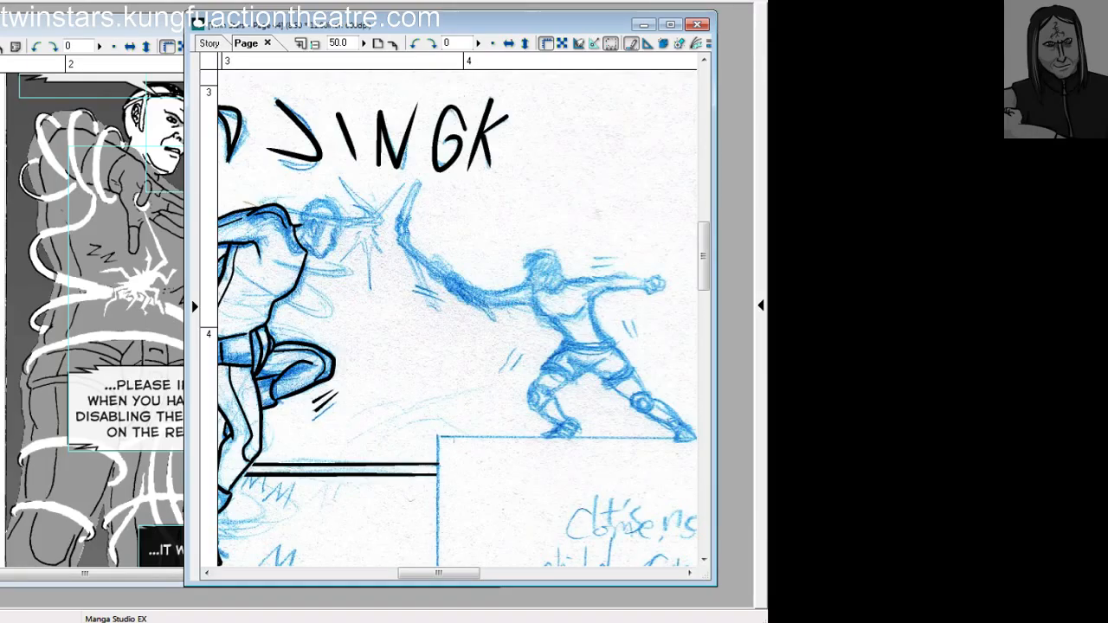
{"action": "left_click", "coordinate": [206, 573]}
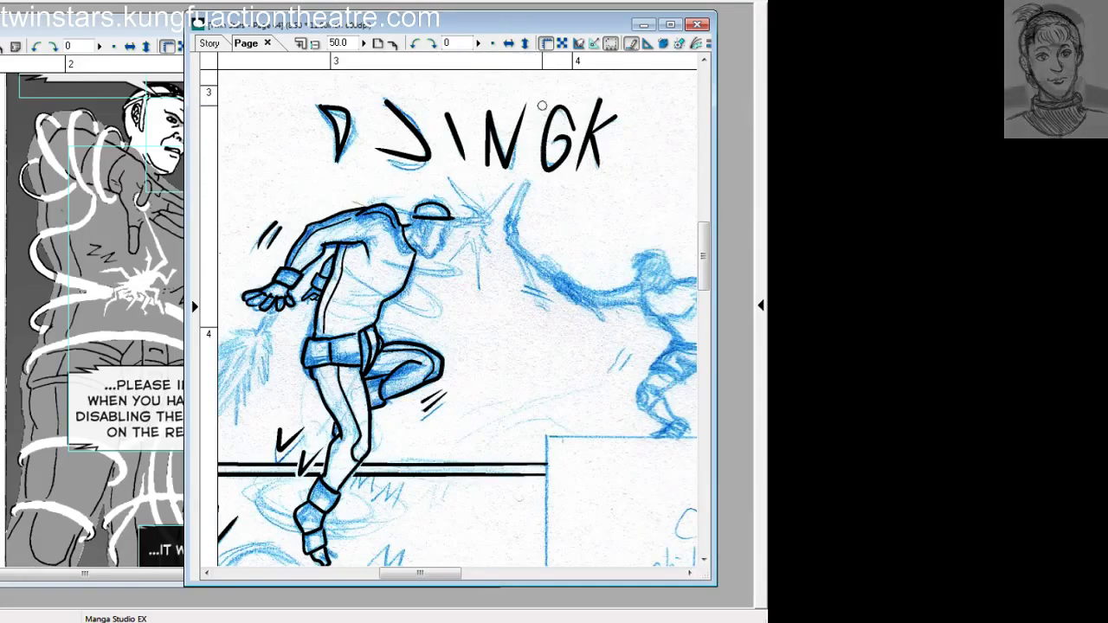
{"action": "left_click_drag", "start_coordinate": [419, 217], "coordinate": [469, 217]}
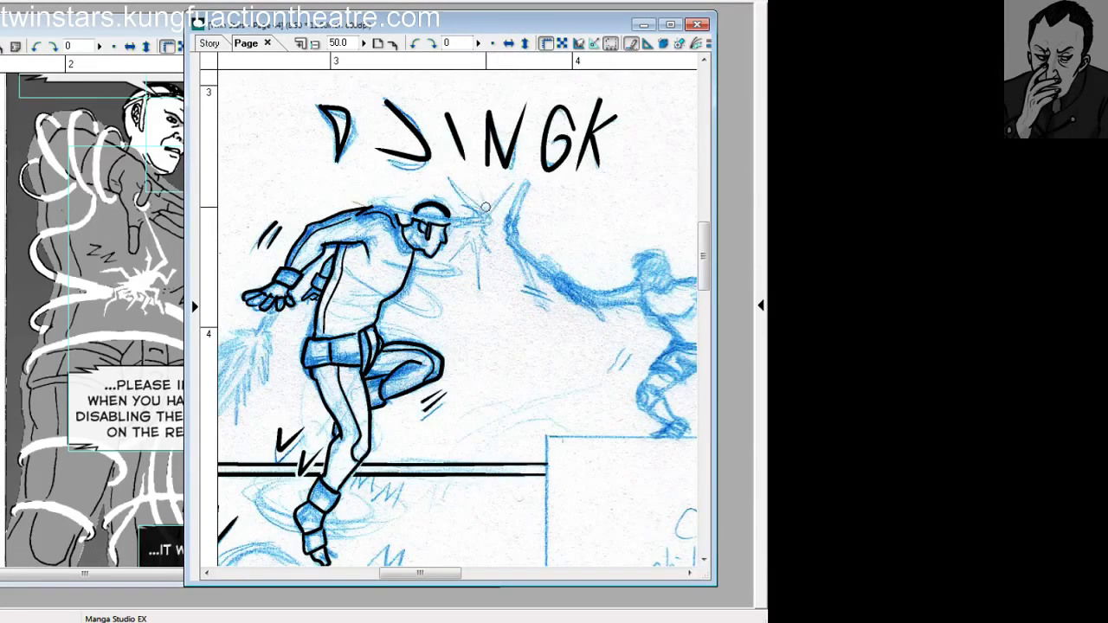
Ink the impact burst's vertical spikes and its jagged side facing away from the leaping figure.
{"action": "mouse_move", "coordinate": [477, 206]}
{"action": "left_mouse_down"}
{"action": "mouse_move", "coordinate": [508, 210]}
{"action": "mouse_move", "coordinate": [500, 216]}
{"action": "mouse_move", "coordinate": [475, 184]}
{"action": "mouse_move", "coordinate": [489, 213]}
{"action": "mouse_move", "coordinate": [497, 204]}
{"action": "mouse_move", "coordinate": [472, 297]}
{"action": "left_mouse_up"}
{"action": "key", "text": "ctrl+z"}
{"action": "key", "text": "ctrl+z"}
{"action": "key", "text": "ctrl+z"}
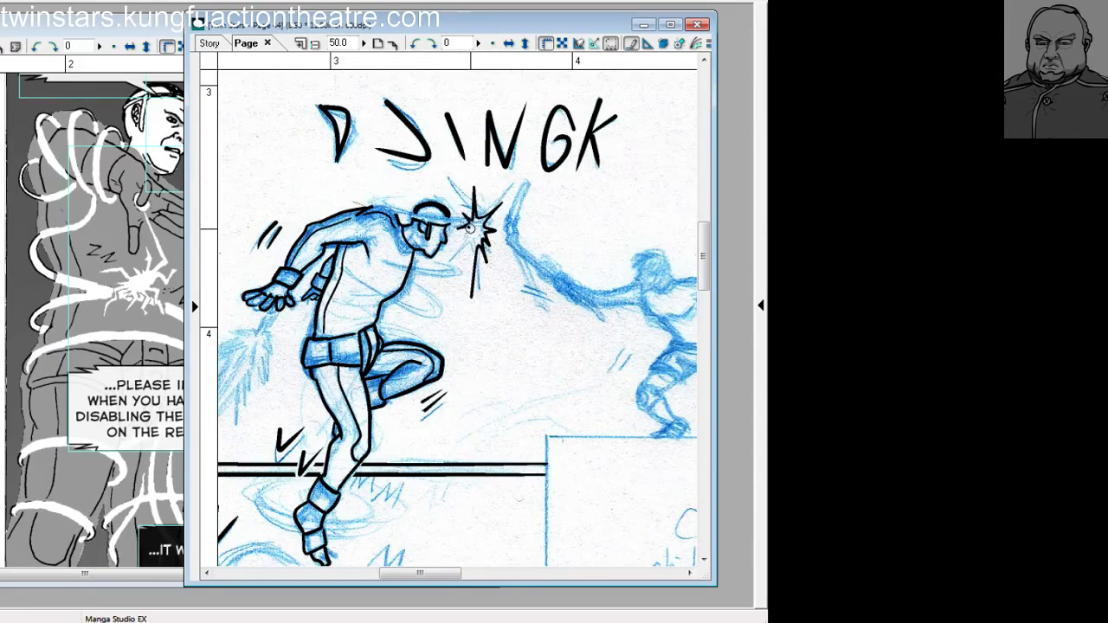
Complete the burst's jagged outline on the side nearest the face and refine its long downward spike.
{"action": "mouse_move", "coordinate": [459, 228]}
{"action": "left_mouse_down"}
{"action": "mouse_move", "coordinate": [469, 237]}
{"action": "mouse_move", "coordinate": [453, 260]}
{"action": "mouse_move", "coordinate": [473, 245]}
{"action": "mouse_move", "coordinate": [475, 263]}
{"action": "left_mouse_up"}
{"action": "key", "text": "ctrl+z"}
{"action": "mouse_move", "coordinate": [472, 218]}
{"action": "left_mouse_down"}
{"action": "mouse_move", "coordinate": [463, 212]}
{"action": "mouse_move", "coordinate": [467, 223]}
{"action": "left_mouse_up"}
{"action": "mouse_move", "coordinate": [466, 223]}
{"action": "left_mouse_down"}
{"action": "mouse_move", "coordinate": [457, 229]}
{"action": "mouse_move", "coordinate": [467, 237]}
{"action": "left_mouse_up"}
{"action": "mouse_move", "coordinate": [467, 236]}
{"action": "left_mouse_down"}
{"action": "mouse_move", "coordinate": [455, 244]}
{"action": "mouse_move", "coordinate": [461, 253]}
{"action": "left_mouse_up"}
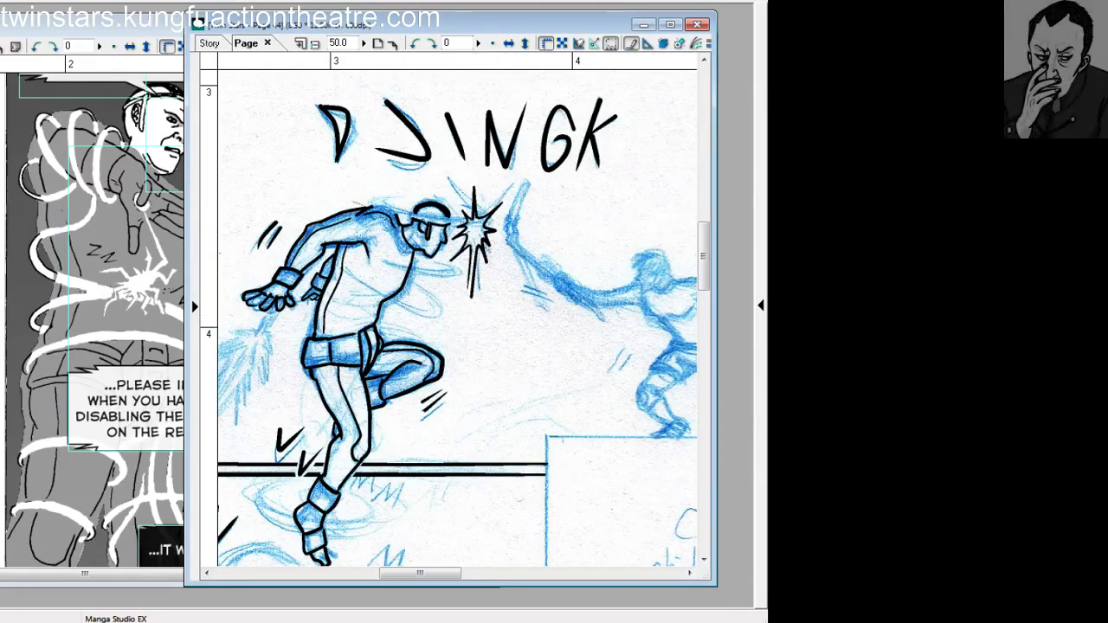
{"action": "key", "text": "ctrl+z"}
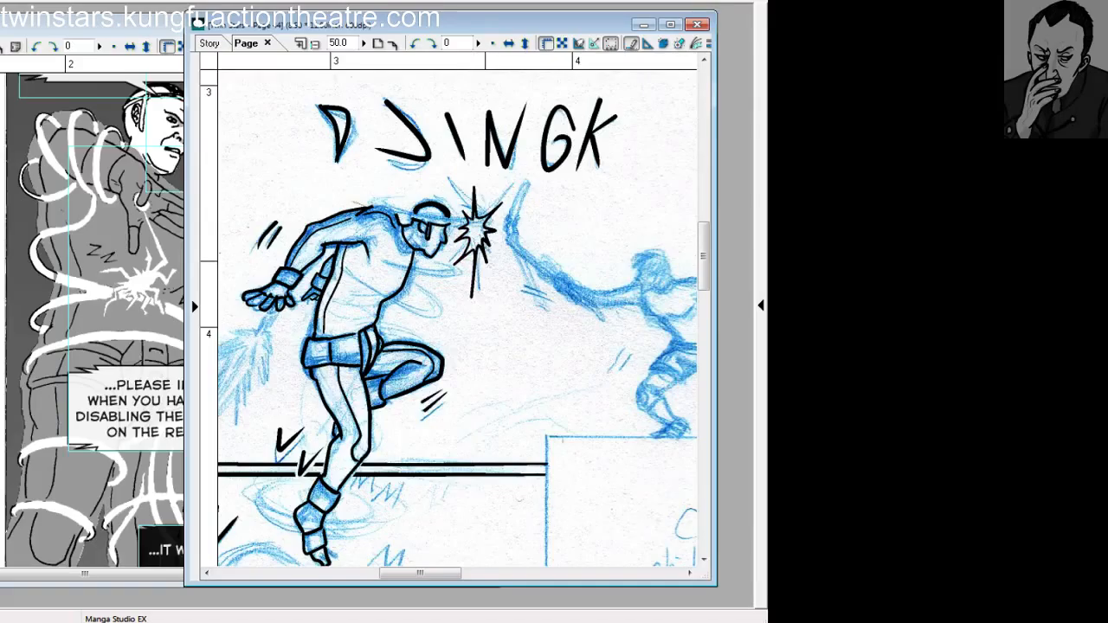
{"action": "left_click_drag", "start_coordinate": [472, 296], "coordinate": [471, 252]}
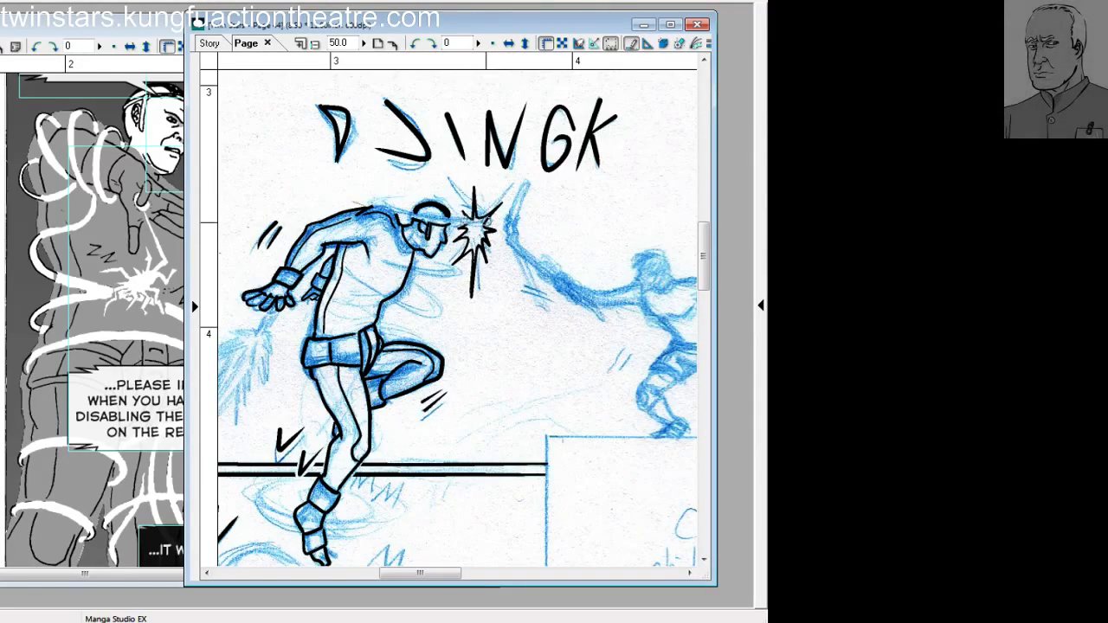
{"action": "left_click_drag", "start_coordinate": [480, 209], "coordinate": [486, 211]}
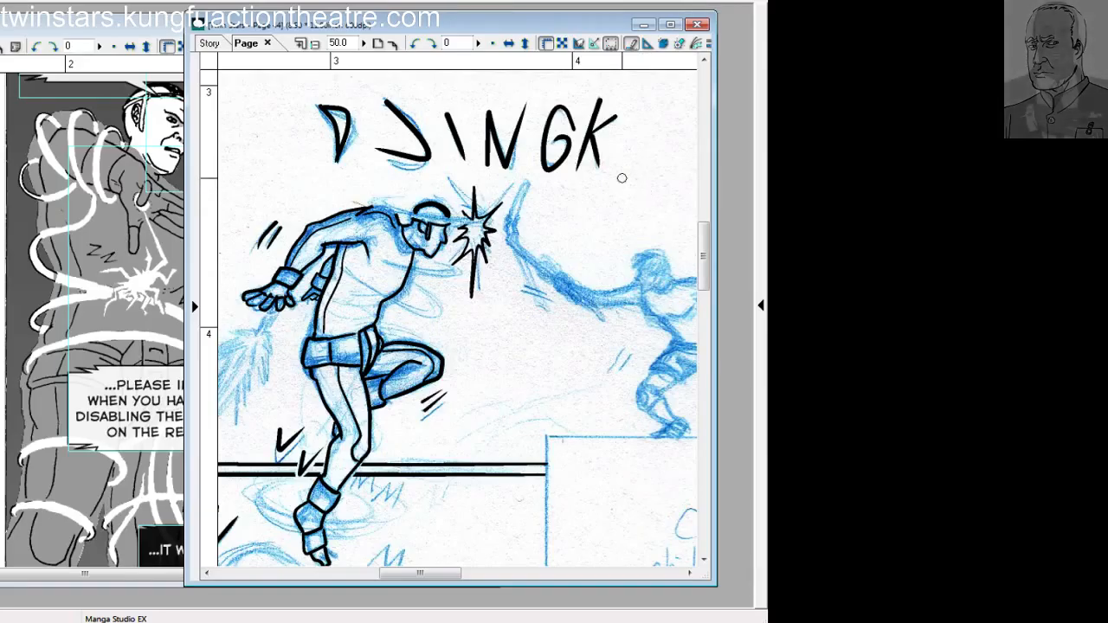
Ink the long, shallow curved lines running from behind the leaping figure's head across the brow to the burst.
{"action": "left_click_drag", "start_coordinate": [379, 201], "coordinate": [473, 220]}
{"action": "key", "text": "ctrl+z"}
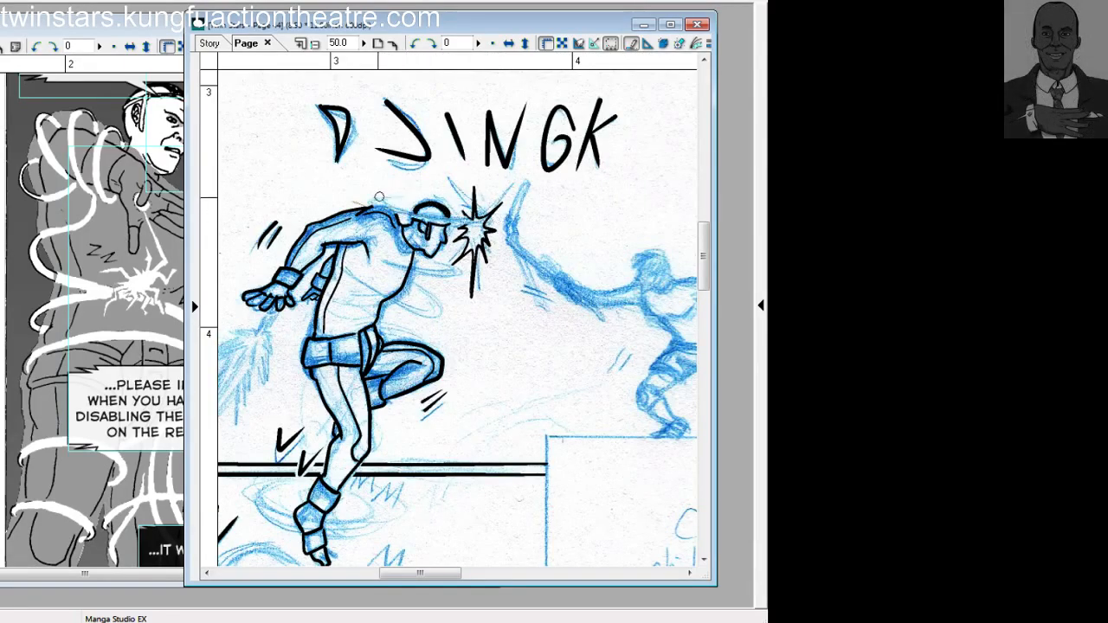
{"action": "left_click_drag", "start_coordinate": [378, 200], "coordinate": [470, 219]}
{"action": "key", "text": "ctrl+z"}
{"action": "left_click_drag", "start_coordinate": [378, 202], "coordinate": [470, 219]}
{"action": "key", "text": "ctrl+z"}
{"action": "left_click_drag", "start_coordinate": [379, 200], "coordinate": [470, 221]}
{"action": "key", "text": "ctrl+z"}
{"action": "left_click_drag", "start_coordinate": [398, 196], "coordinate": [471, 221]}
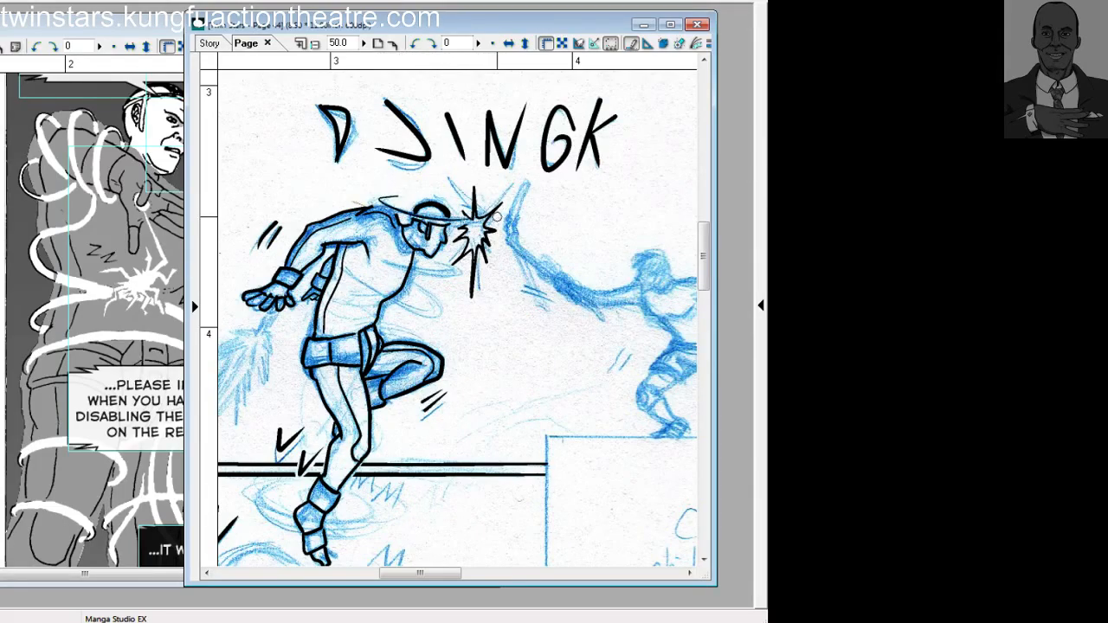
{"action": "key", "text": "ctrl+z"}
{"action": "left_click_drag", "start_coordinate": [398, 196], "coordinate": [470, 220]}
{"action": "key", "text": "ctrl+z"}
{"action": "mouse_move", "coordinate": [395, 196]}
{"action": "left_mouse_down"}
{"action": "mouse_move", "coordinate": [457, 210]}
{"action": "mouse_move", "coordinate": [366, 201]}
{"action": "mouse_move", "coordinate": [470, 220]}
{"action": "left_mouse_up"}
{"action": "key", "text": "ctrl+z"}
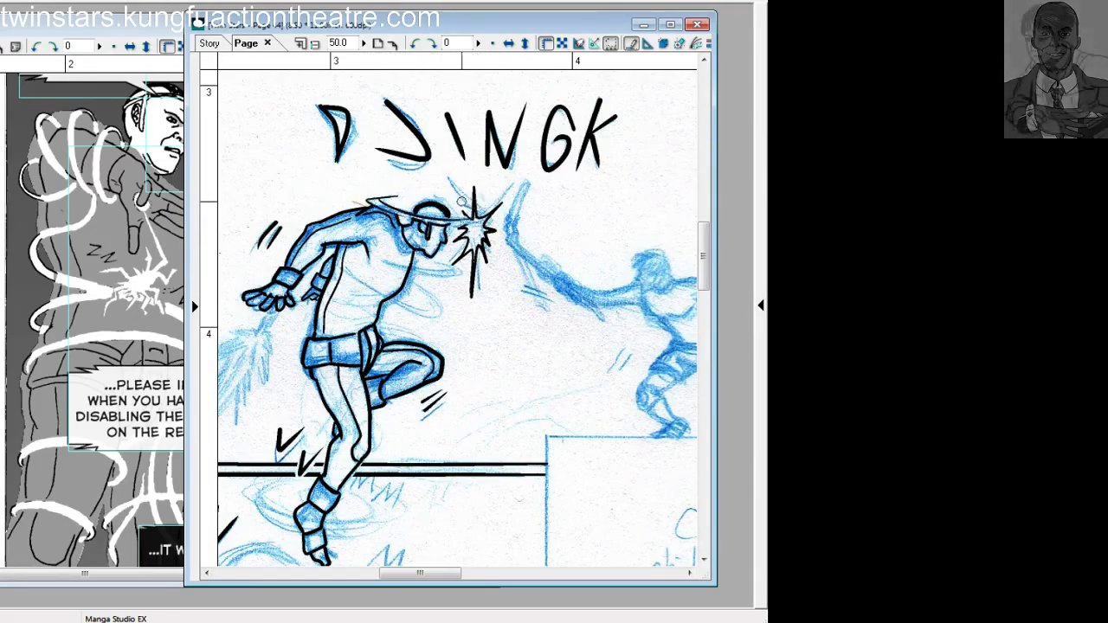
{"action": "key", "text": "ctrl+z"}
{"action": "mouse_move", "coordinate": [396, 196]}
{"action": "left_mouse_down"}
{"action": "mouse_move", "coordinate": [470, 219]}
{"action": "mouse_move", "coordinate": [445, 223]}
{"action": "mouse_move", "coordinate": [471, 219]}
{"action": "mouse_move", "coordinate": [394, 216]}
{"action": "mouse_move", "coordinate": [472, 220]}
{"action": "mouse_move", "coordinate": [367, 203]}
{"action": "mouse_move", "coordinate": [464, 219]}
{"action": "left_mouse_up"}
{"action": "key", "text": "ctrl+z"}
{"action": "key", "text": "ctrl+z"}
{"action": "key", "text": "ctrl+z"}
{"action": "key", "text": "ctrl+z"}
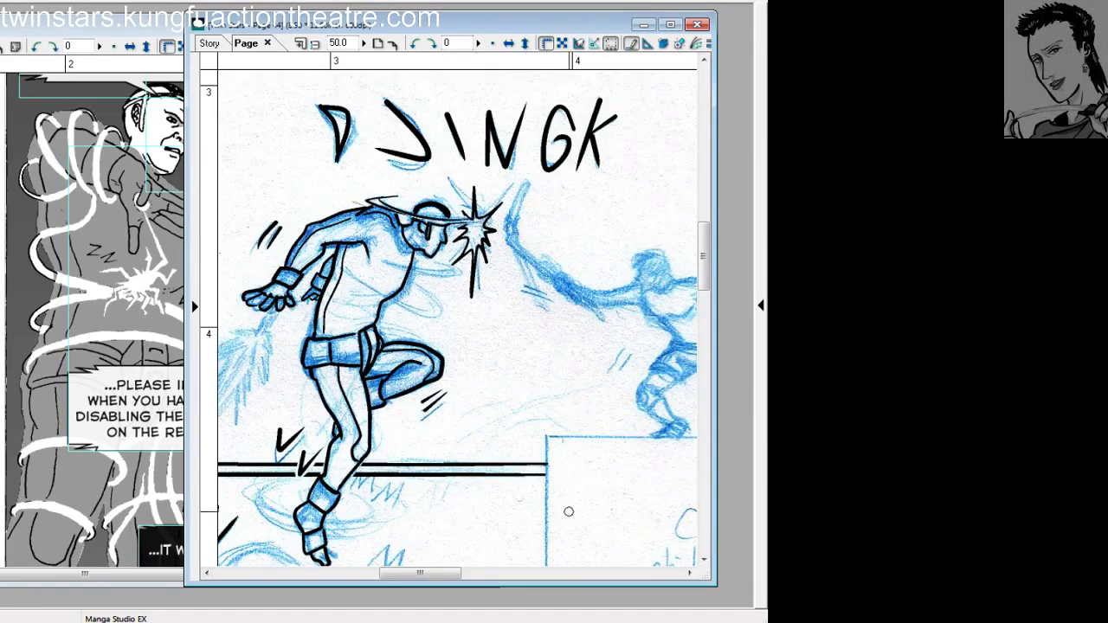
Ink the rounded tip and upper curve of the second figure's raised stick.
{"action": "left_click_drag", "start_coordinate": [421, 573], "coordinate": [438, 573]}
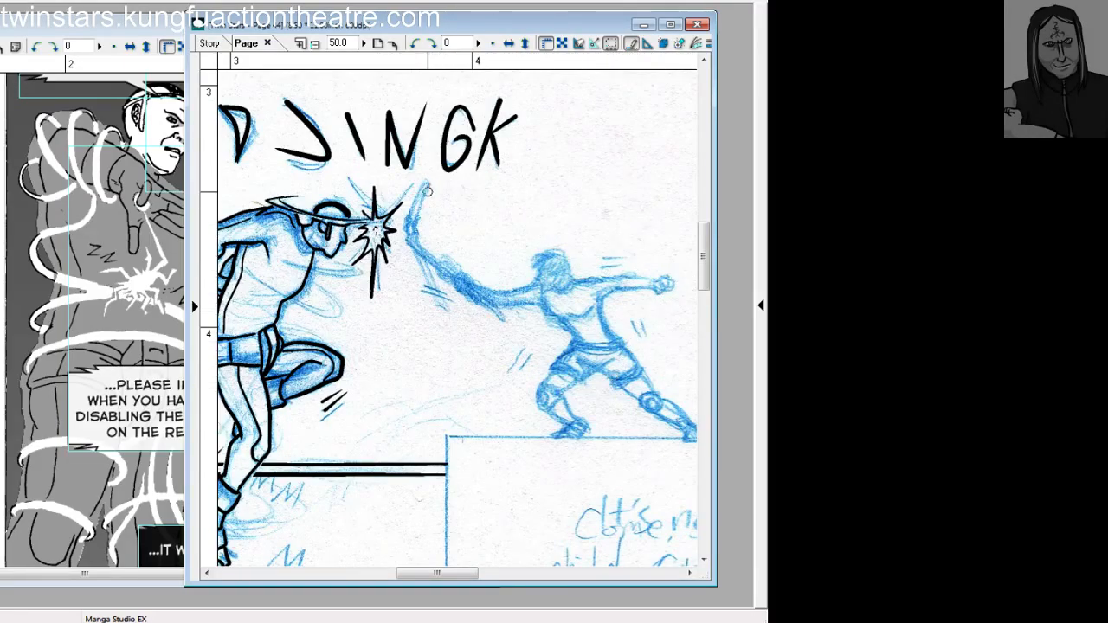
{"action": "left_click_drag", "start_coordinate": [424, 184], "coordinate": [406, 216]}
{"action": "key", "text": "ctrl+z"}
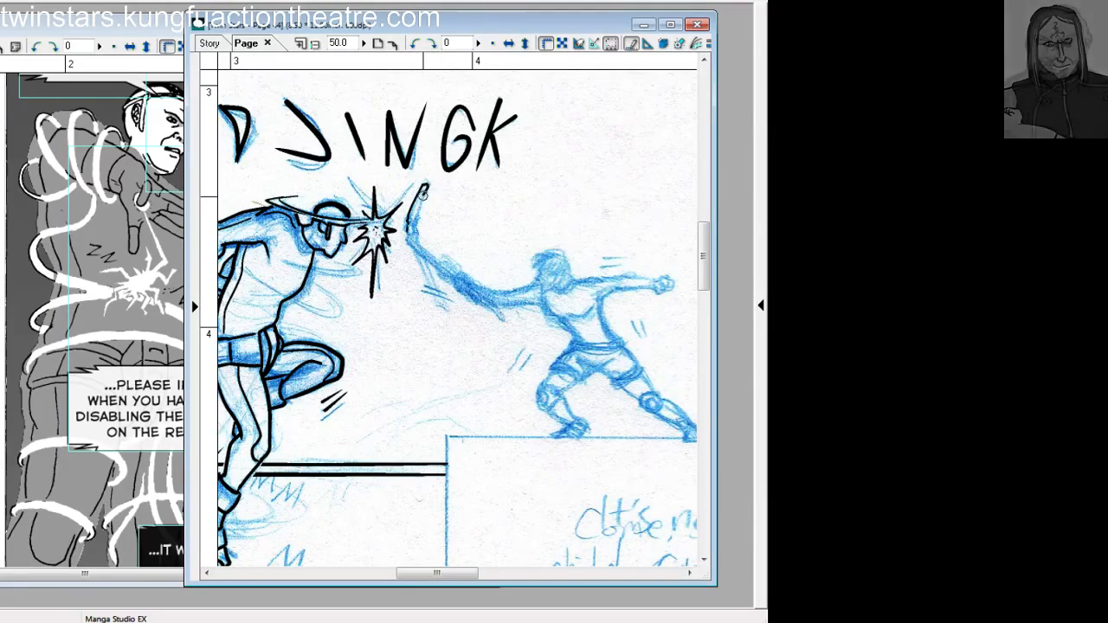
{"action": "left_click_drag", "start_coordinate": [427, 184], "coordinate": [413, 226]}
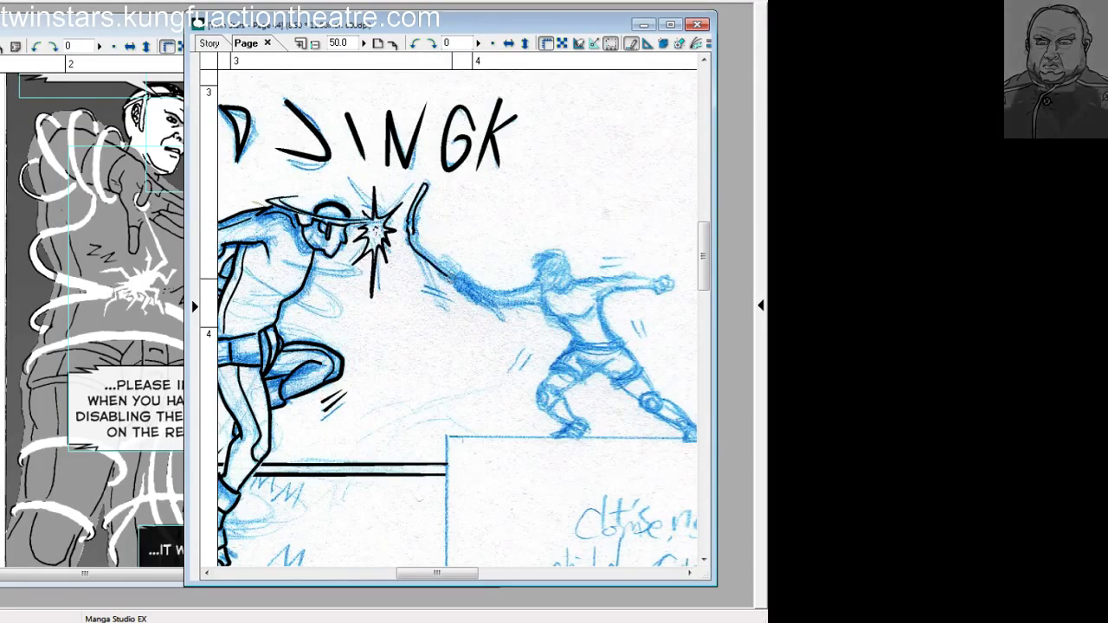
Ink both edges of the stick's bend and middle section down to the gripping hand.
{"action": "left_click_drag", "start_coordinate": [409, 232], "coordinate": [455, 278]}
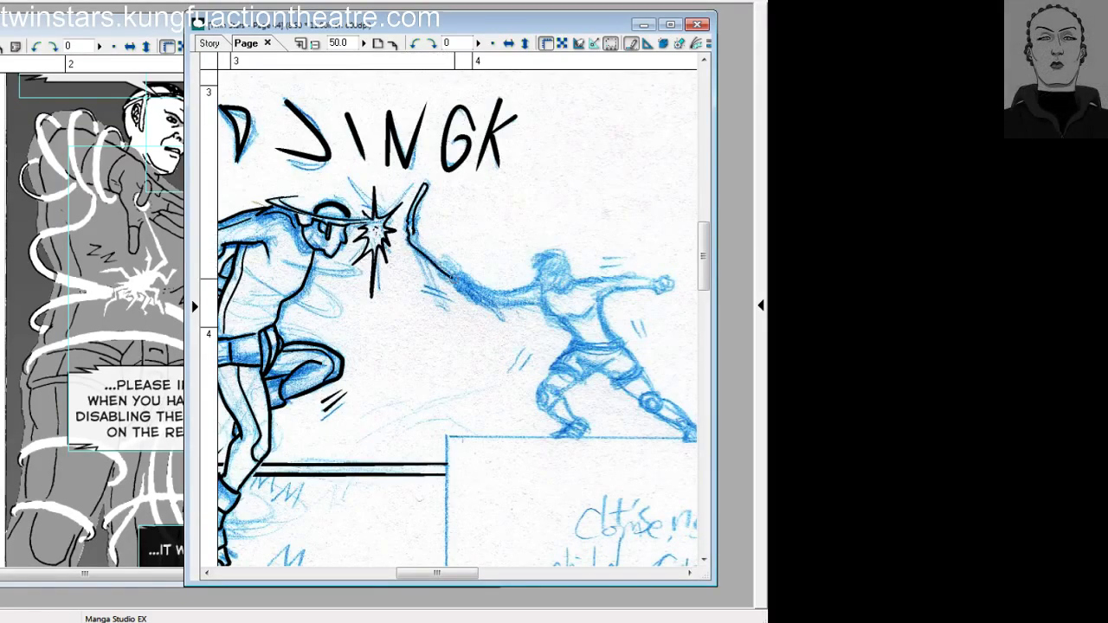
{"action": "mouse_move", "coordinate": [410, 239]}
{"action": "left_mouse_down"}
{"action": "mouse_move", "coordinate": [454, 275]}
{"action": "mouse_move", "coordinate": [410, 235]}
{"action": "mouse_move", "coordinate": [455, 276]}
{"action": "left_mouse_up"}
{"action": "key", "text": "ctrl+z"}
{"action": "key", "text": "ctrl+z"}
{"action": "left_click_drag", "start_coordinate": [411, 229], "coordinate": [455, 277]}
{"action": "key", "text": "ctrl+z"}
{"action": "key", "text": "ctrl+z"}
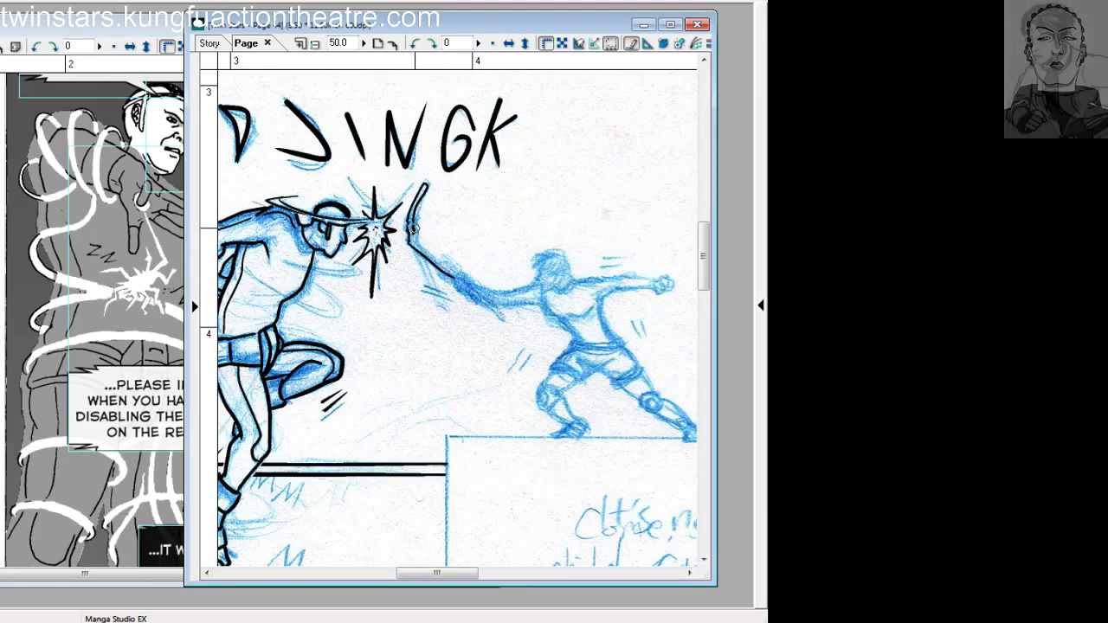
{"action": "left_click_drag", "start_coordinate": [413, 229], "coordinate": [456, 275]}
{"action": "key", "text": "ctrl+z"}
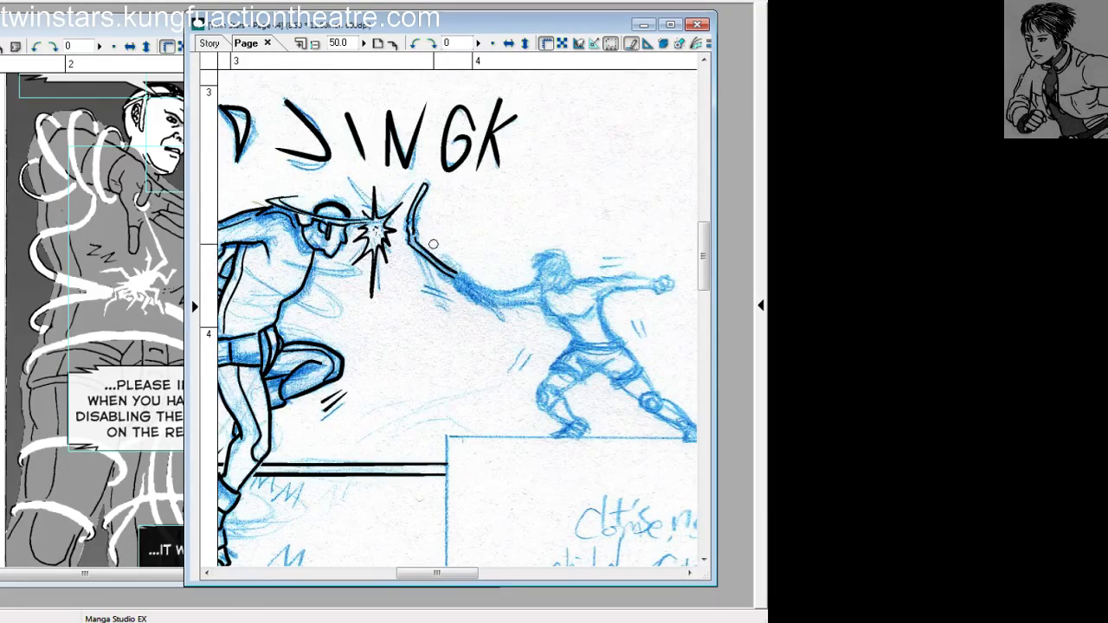
{"action": "left_click_drag", "start_coordinate": [414, 229], "coordinate": [417, 241]}
Ink the second figure's gripping hand and the stick's lower end below it.
{"action": "left_click_drag", "start_coordinate": [461, 271], "coordinate": [469, 277]}
{"action": "left_click_drag", "start_coordinate": [456, 277], "coordinate": [462, 287]}
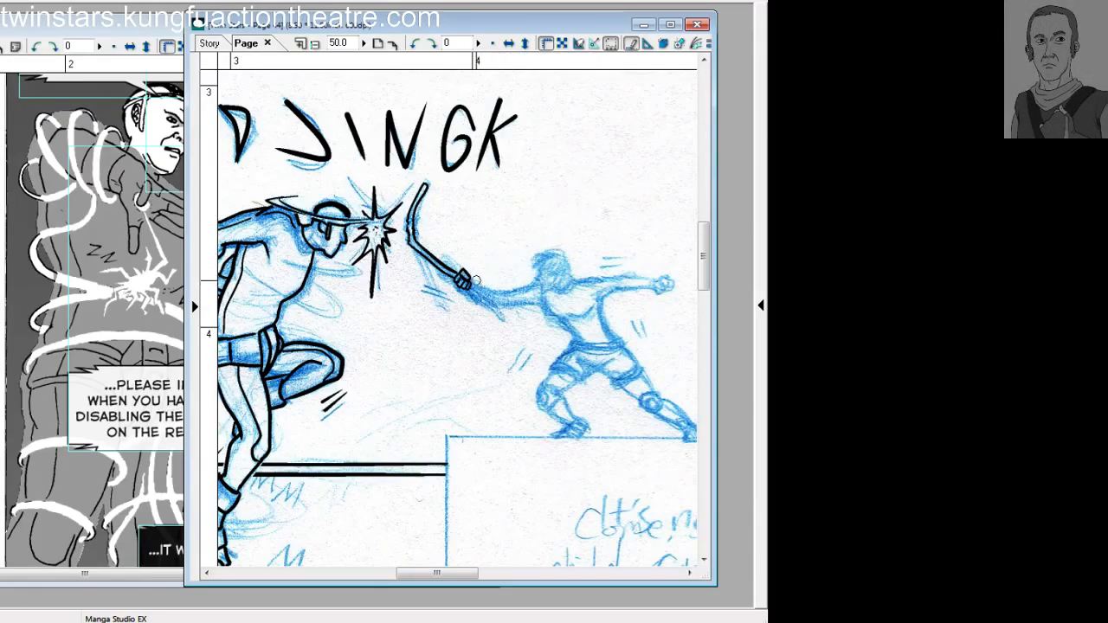
{"action": "mouse_move", "coordinate": [510, 322]}
{"action": "left_mouse_down"}
{"action": "mouse_move", "coordinate": [488, 301]}
{"action": "mouse_move", "coordinate": [509, 316]}
{"action": "left_mouse_up"}
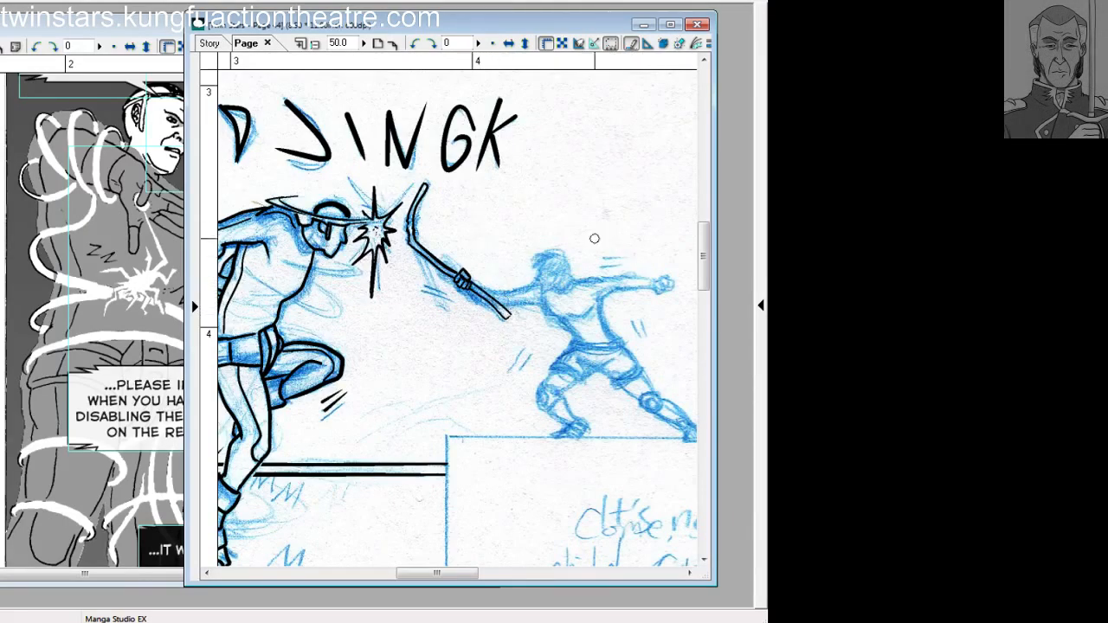
{"action": "key", "text": "ctrl+z"}
{"action": "key", "text": "ctrl+y"}
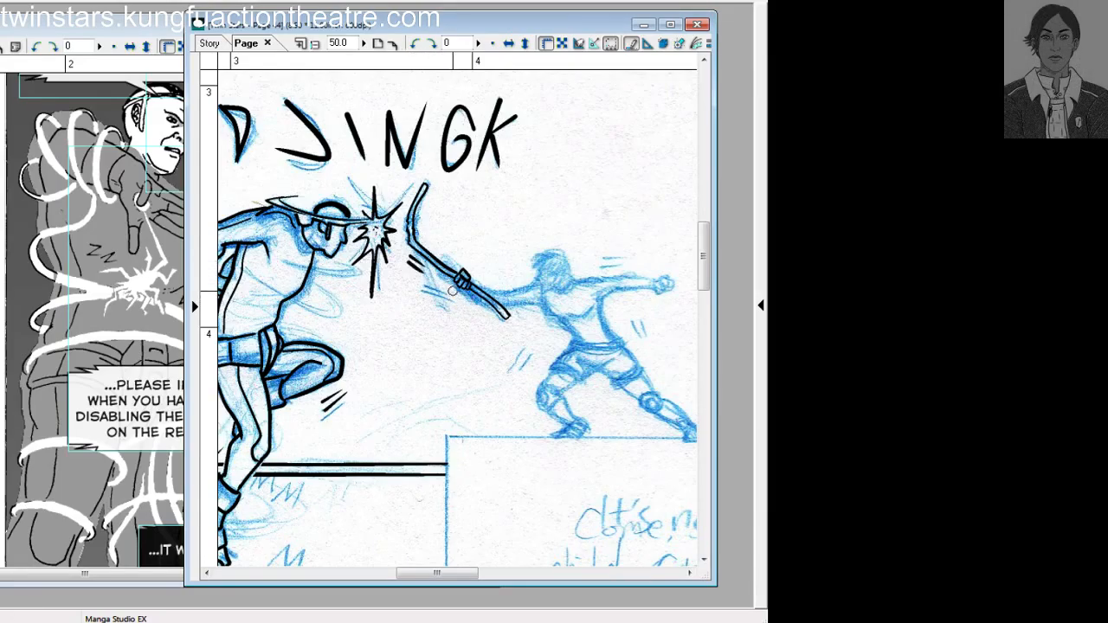
Ink short motion lines on both sides of the stick and the outline of the arm holding it.
{"action": "left_click_drag", "start_coordinate": [453, 294], "coordinate": [467, 308]}
{"action": "key", "text": "ctrl+z"}
{"action": "left_click_drag", "start_coordinate": [430, 208], "coordinate": [424, 215]}
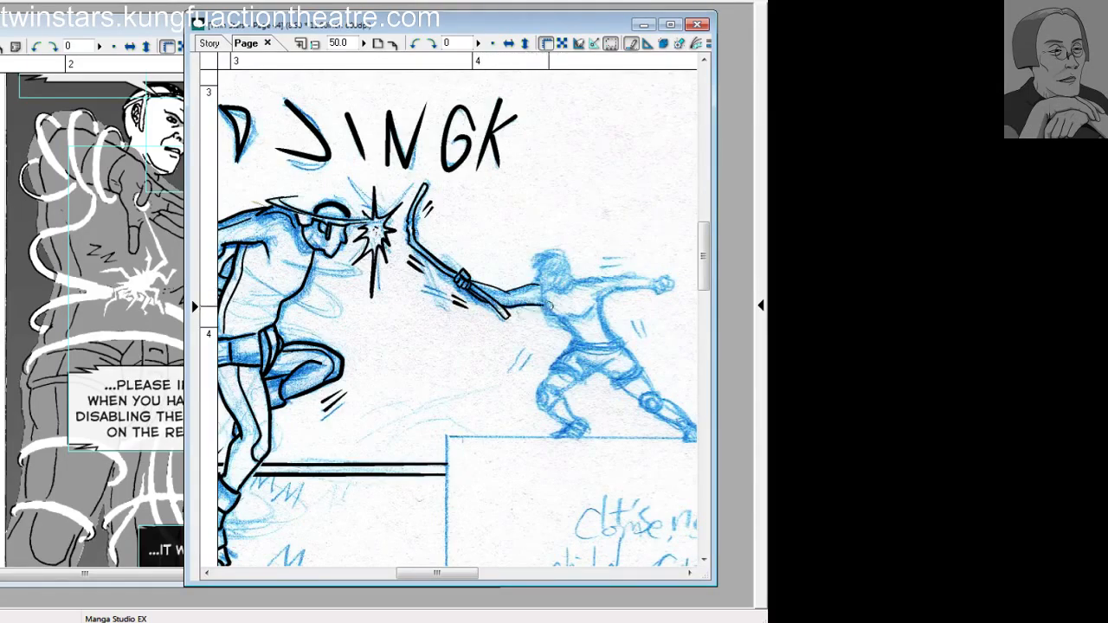
Ink the straight vertical side of the block under the second figure, down to the panel's lower border.
{"action": "scroll", "coordinate": [545, 517], "scroll_direction": "right", "scroll_amount": 4}
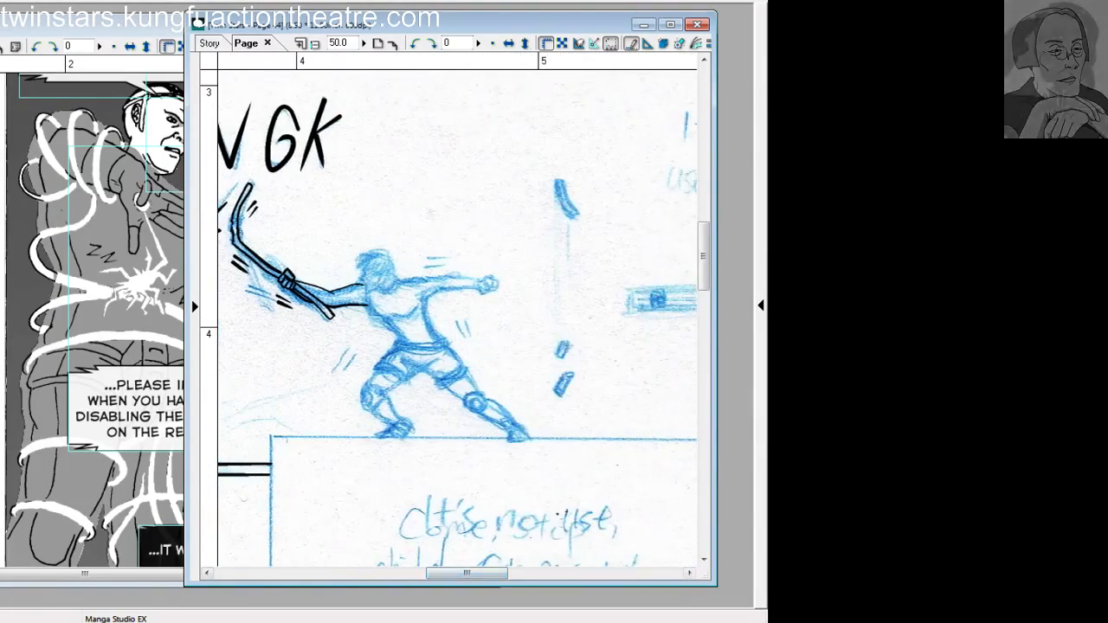
{"action": "key", "text": "ctrl+minus"}
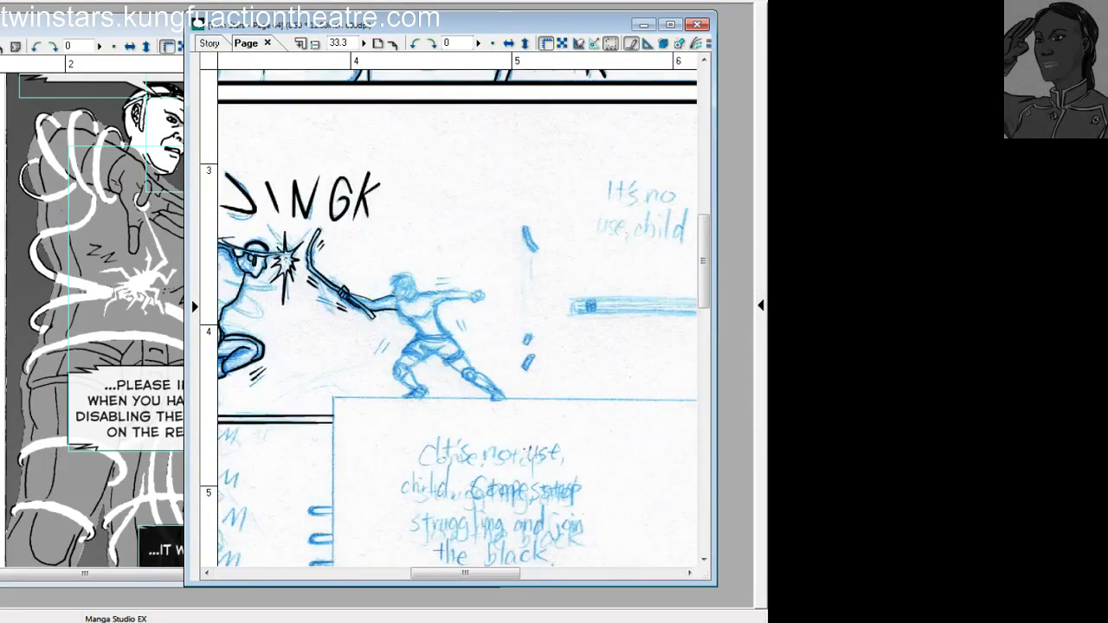
{"action": "scroll", "coordinate": [459, 346], "scroll_direction": "down", "scroll_amount": 3}
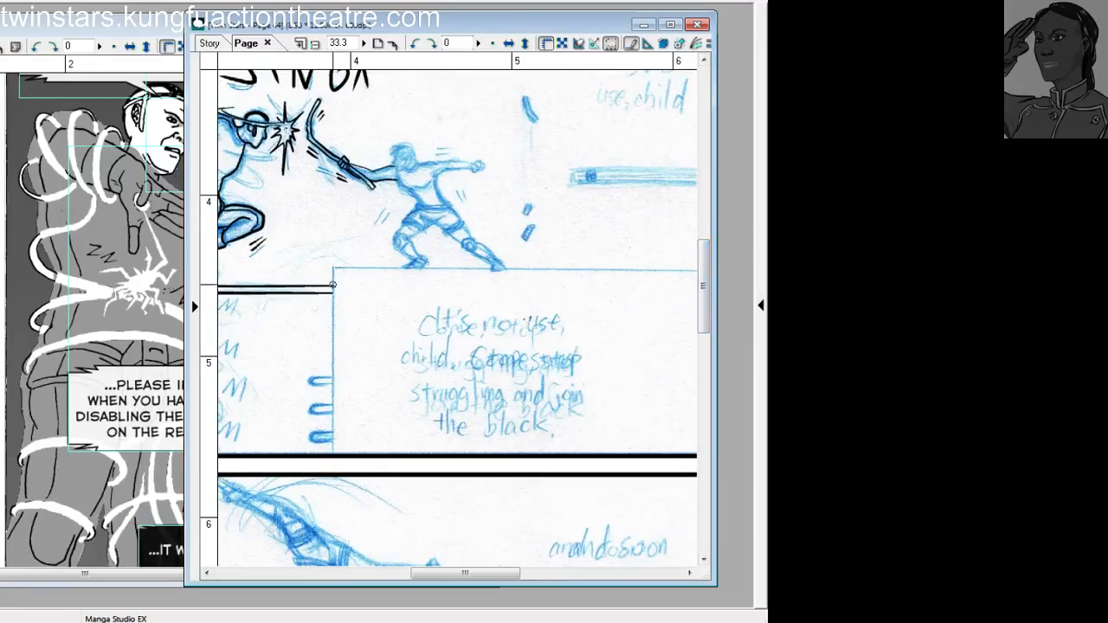
{"action": "left_click_drag", "start_coordinate": [333, 270], "coordinate": [333, 444]}
{"action": "key", "text": "ctrl+z"}
{"action": "mouse_move", "coordinate": [333, 269]}
{"action": "left_mouse_down"}
{"action": "mouse_move", "coordinate": [341, 319]}
{"action": "mouse_move", "coordinate": [336, 262]}
{"action": "mouse_move", "coordinate": [332, 451]}
{"action": "left_mouse_up"}
{"action": "key", "text": "ctrl+z"}
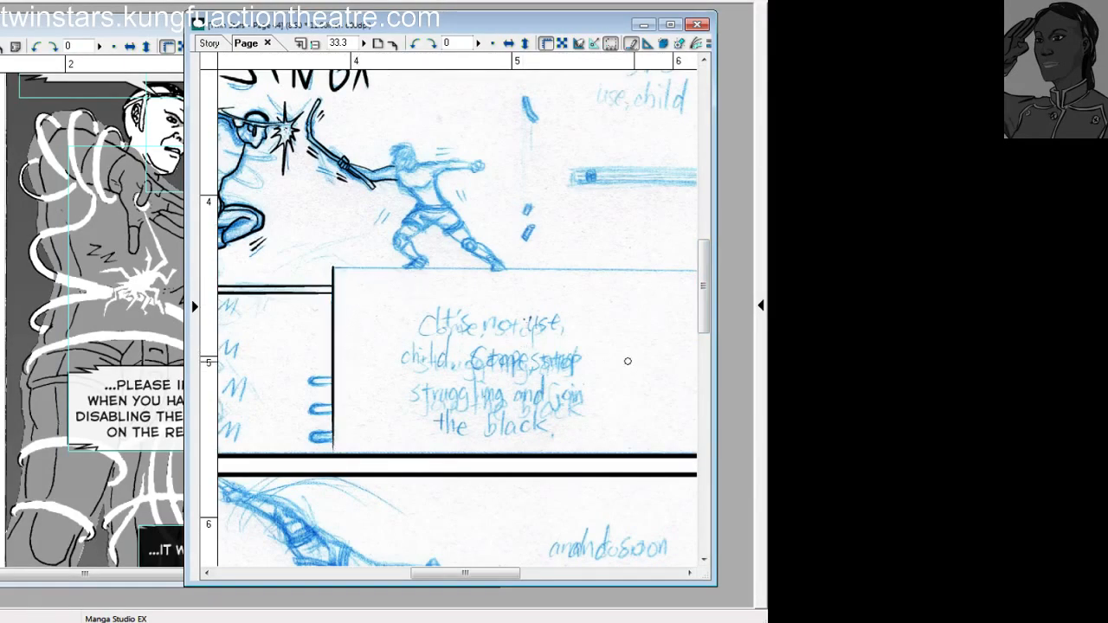
{"action": "left_click_drag", "start_coordinate": [465, 573], "coordinate": [486, 573]}
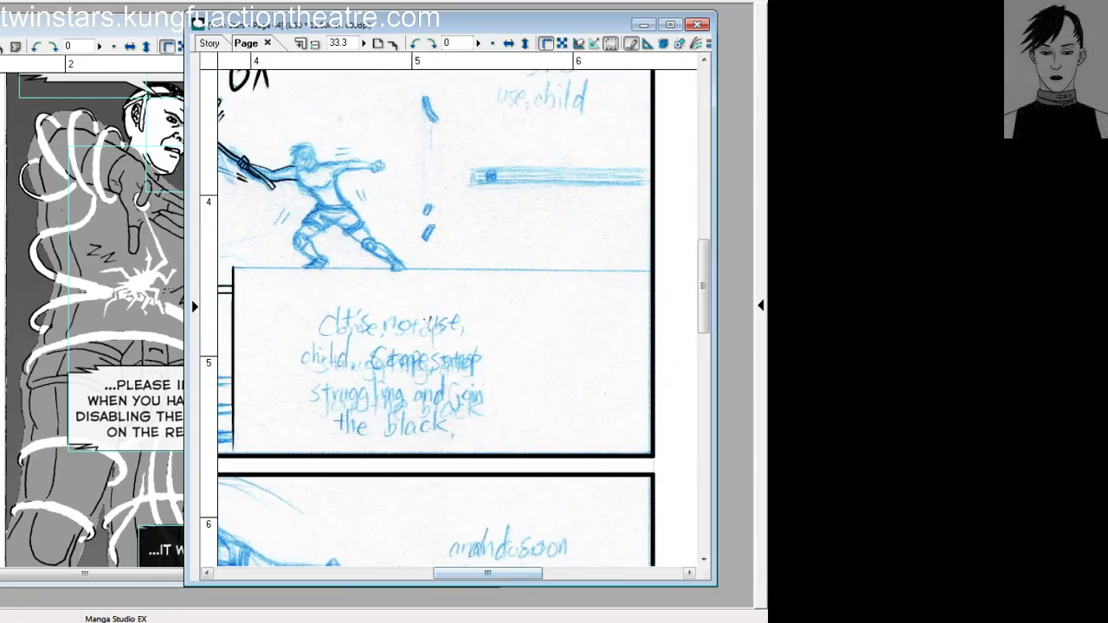
{"action": "left_click_drag", "start_coordinate": [233, 448], "coordinate": [235, 439]}
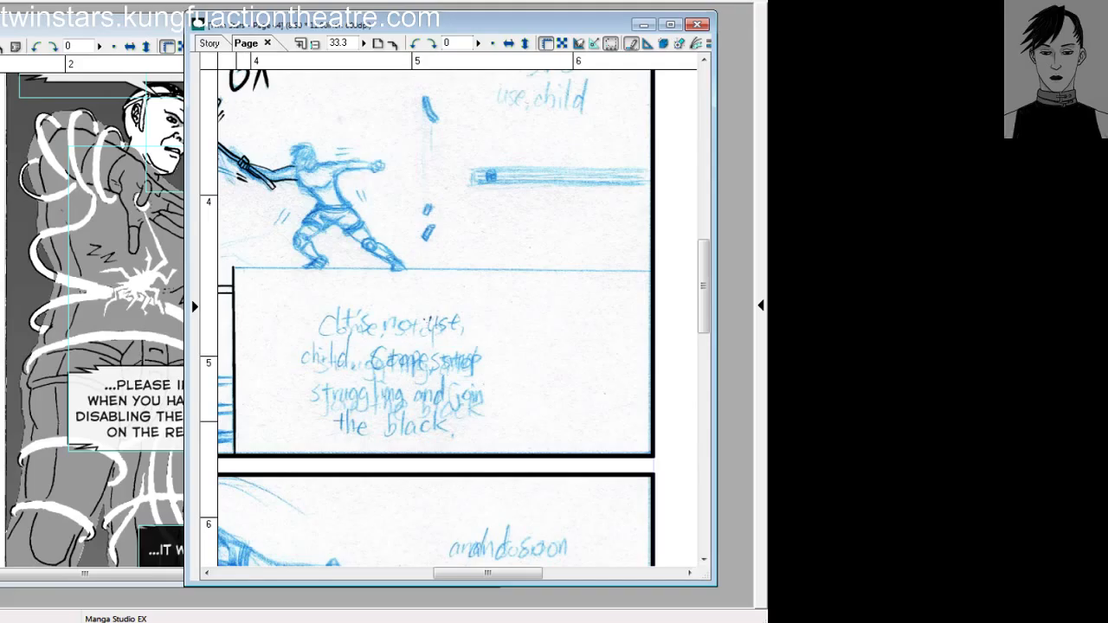
{"action": "left_click_drag", "start_coordinate": [233, 268], "coordinate": [235, 453]}
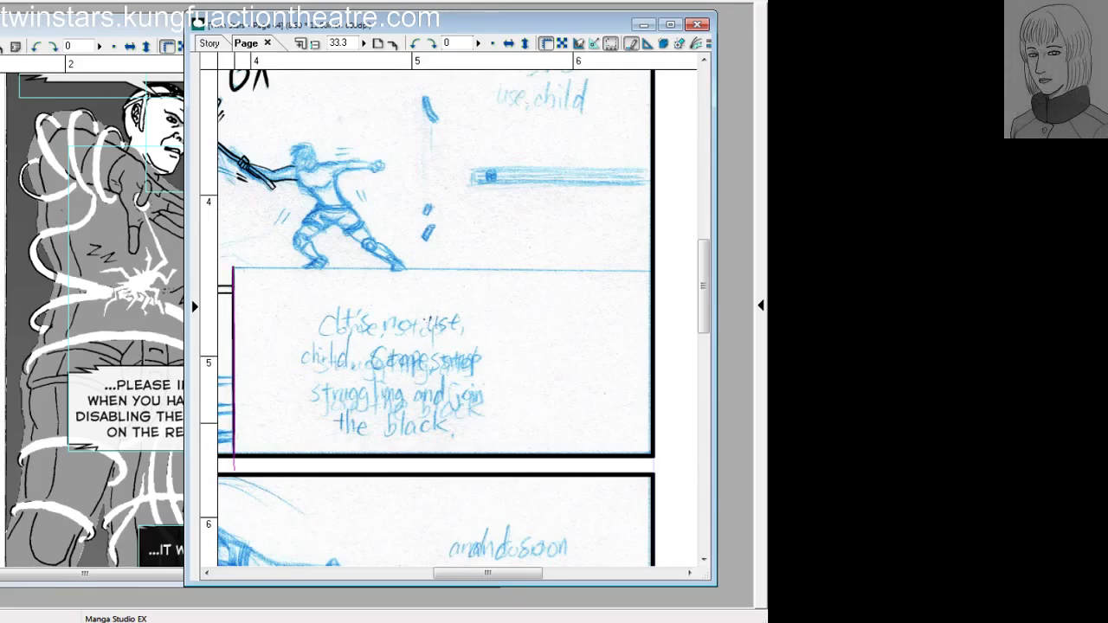
Ink the three short rounded bars projecting from the lower part of the block's vertical side.
{"action": "left_click", "coordinate": [207, 573]}
{"action": "left_click", "coordinate": [206, 573]}
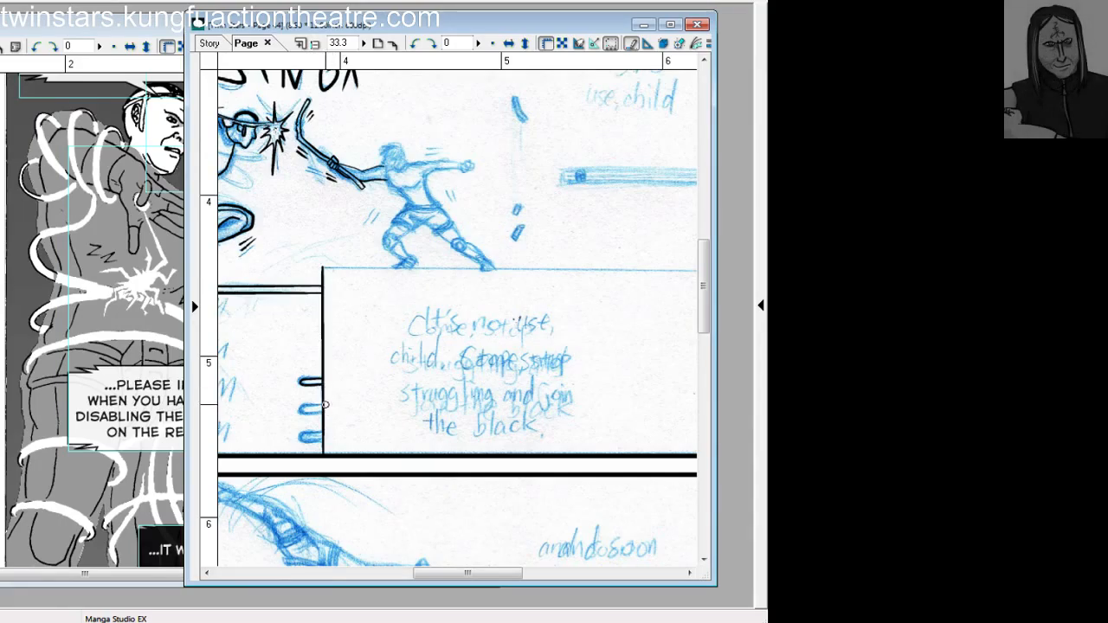
{"action": "mouse_move", "coordinate": [306, 385]}
{"action": "left_mouse_down"}
{"action": "mouse_move", "coordinate": [341, 398]}
{"action": "mouse_move", "coordinate": [319, 386]}
{"action": "left_mouse_up"}
{"action": "key", "text": "ctrl+z"}
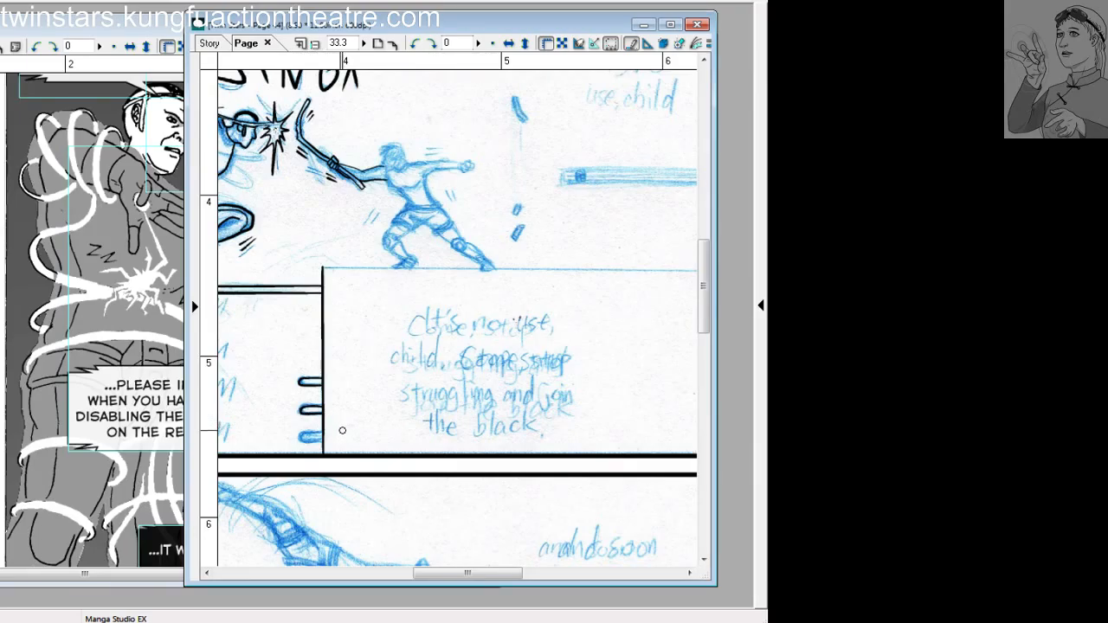
{"action": "left_click_drag", "start_coordinate": [302, 439], "coordinate": [323, 440]}
{"action": "key", "text": "ctrl+z"}
{"action": "key", "text": "ctrl+z"}
{"action": "key", "text": "ctrl+z"}
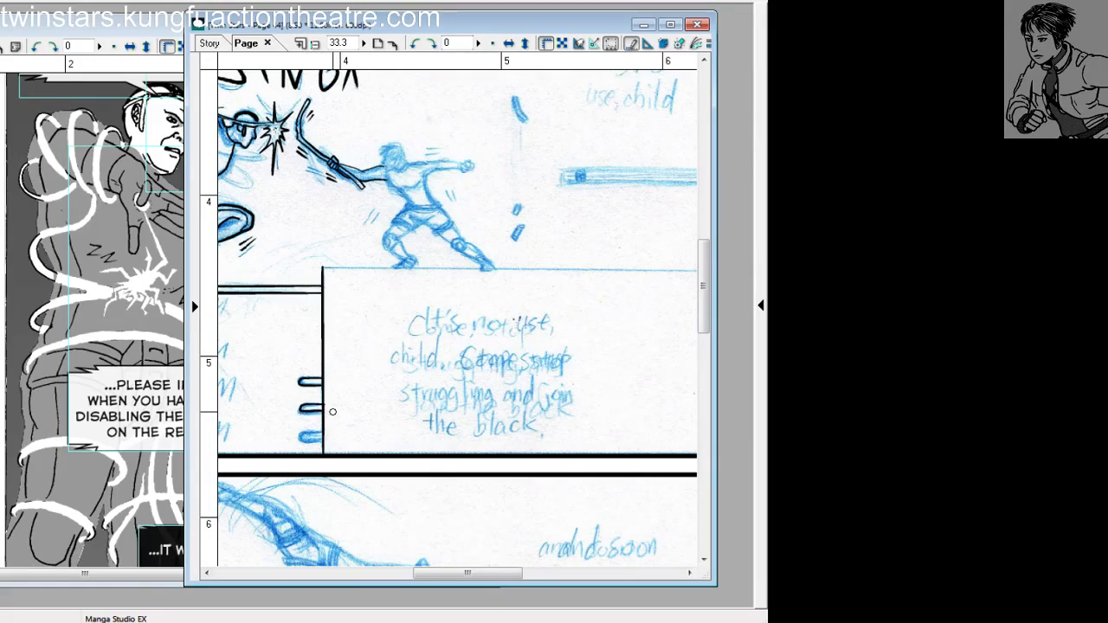
{"action": "mouse_move", "coordinate": [319, 405]}
{"action": "left_mouse_down"}
{"action": "mouse_move", "coordinate": [300, 408]}
{"action": "mouse_move", "coordinate": [323, 414]}
{"action": "left_mouse_up"}
{"action": "key", "text": "ctrl+z"}
{"action": "key", "text": "ctrl+z"}
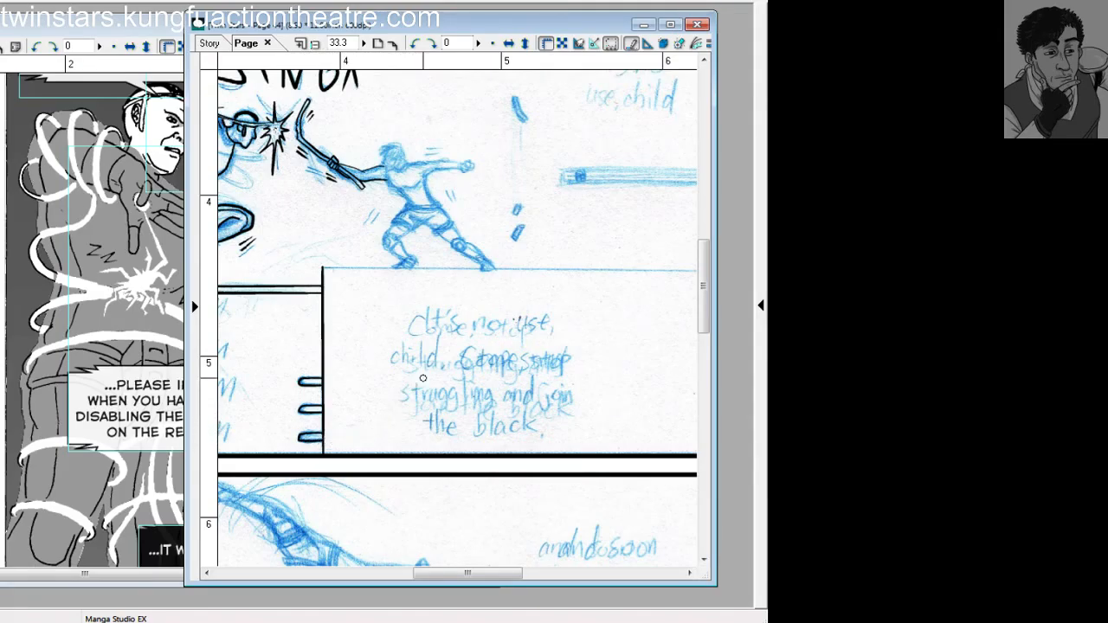
Try to ink the block's long horizontal top edge in single freehand strokes from its upper corner toward the panel's side border.
{"action": "left_click_drag", "start_coordinate": [461, 573], "coordinate": [475, 573]}
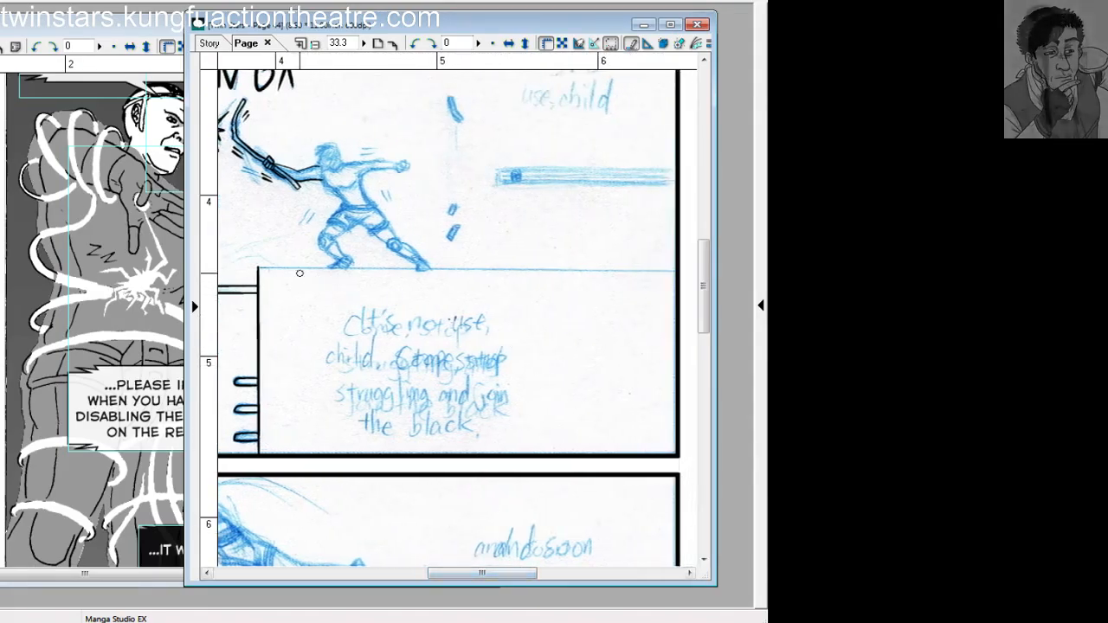
{"action": "mouse_move", "coordinate": [260, 266]}
{"action": "left_mouse_down"}
{"action": "mouse_move", "coordinate": [589, 278]}
{"action": "mouse_move", "coordinate": [544, 265]}
{"action": "mouse_move", "coordinate": [620, 264]}
{"action": "left_mouse_up"}
{"action": "key", "text": "ctrl+z"}
{"action": "key", "text": "ctrl+z"}
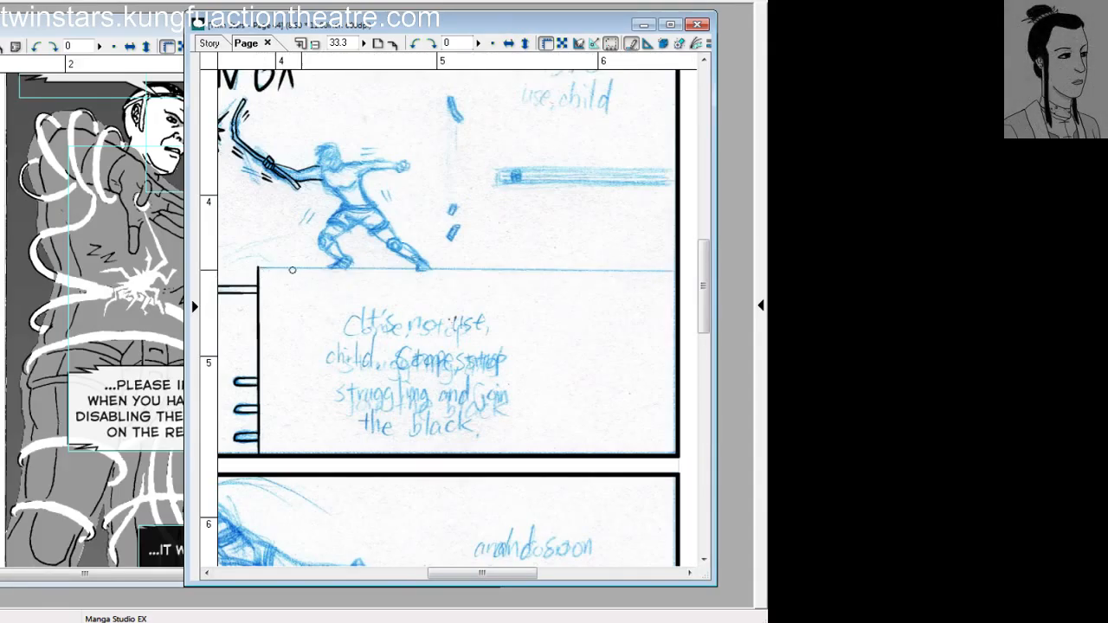
{"action": "left_click_drag", "start_coordinate": [261, 269], "coordinate": [612, 269]}
{"action": "key", "text": "ctrl+z"}
{"action": "left_click_drag", "start_coordinate": [261, 268], "coordinate": [595, 270]}
{"action": "key", "text": "ctrl+z"}
{"action": "left_click_drag", "start_coordinate": [260, 269], "coordinate": [609, 265]}
{"action": "key", "text": "ctrl+z"}
{"action": "left_click_drag", "start_coordinate": [260, 268], "coordinate": [603, 266]}
{"action": "key", "text": "ctrl+z"}
{"action": "key", "text": "ctrl+z"}
{"action": "left_click_drag", "start_coordinate": [258, 268], "coordinate": [595, 266]}
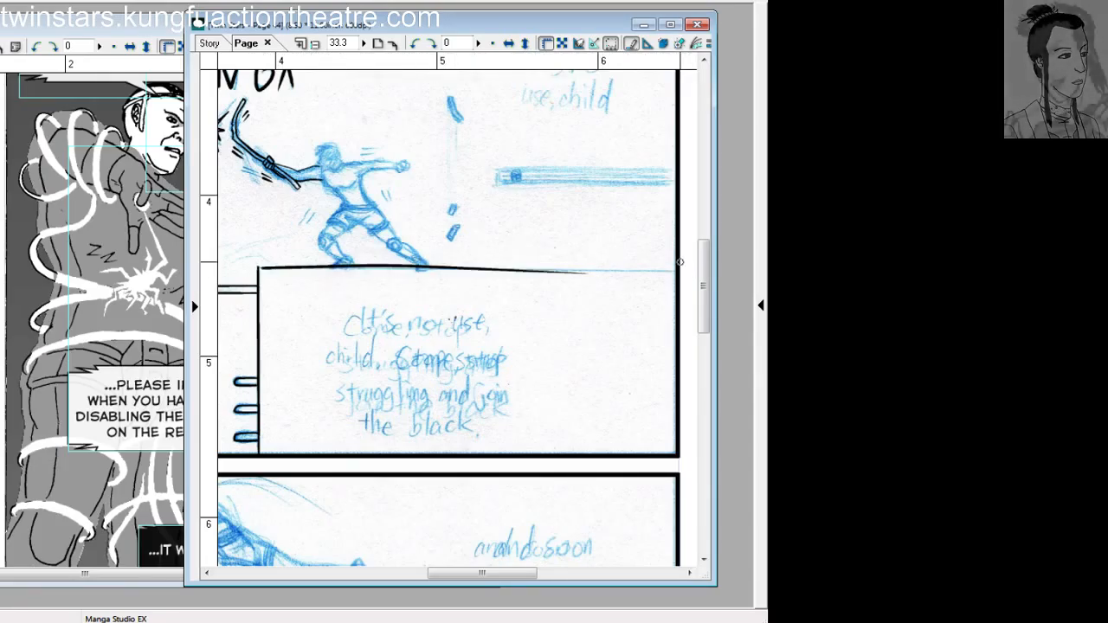
{"action": "key", "text": "ctrl+z"}
{"action": "left_click_drag", "start_coordinate": [259, 268], "coordinate": [618, 269]}
{"action": "key", "text": "ctrl+z"}
{"action": "left_click_drag", "start_coordinate": [261, 269], "coordinate": [554, 268]}
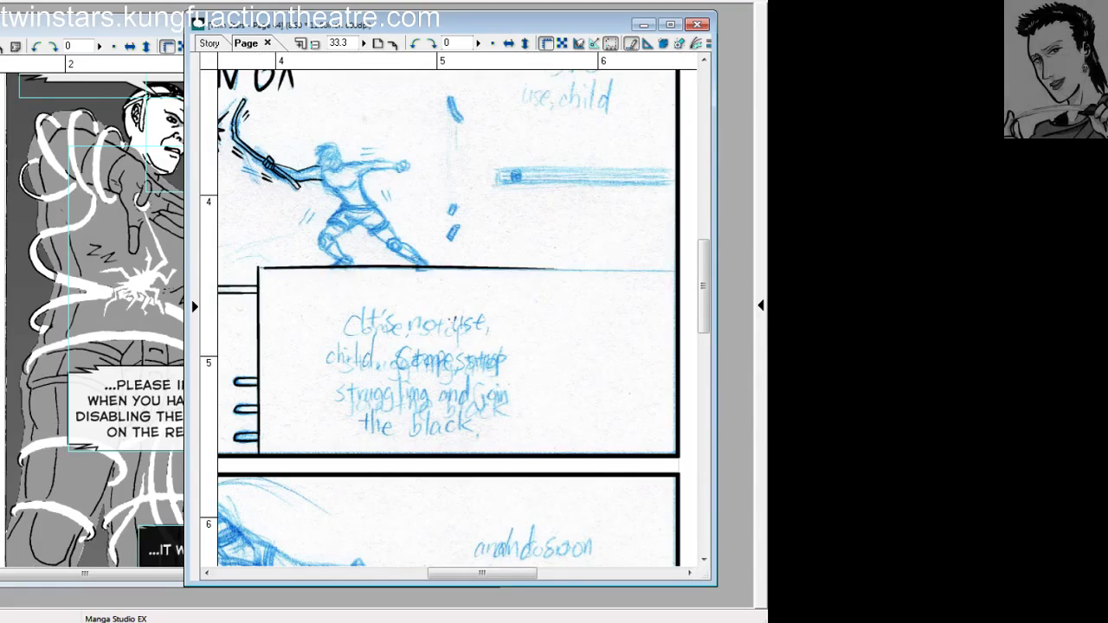
{"action": "key", "text": "ctrl+z"}
{"action": "mouse_move", "coordinate": [259, 268]}
{"action": "left_mouse_down"}
{"action": "mouse_move", "coordinate": [609, 269]}
{"action": "mouse_move", "coordinate": [454, 269]}
{"action": "mouse_move", "coordinate": [584, 269]}
{"action": "left_mouse_up"}
{"action": "key", "text": "ctrl+z"}
{"action": "key", "text": "ctrl+z"}
{"action": "key", "text": "ctrl+z"}
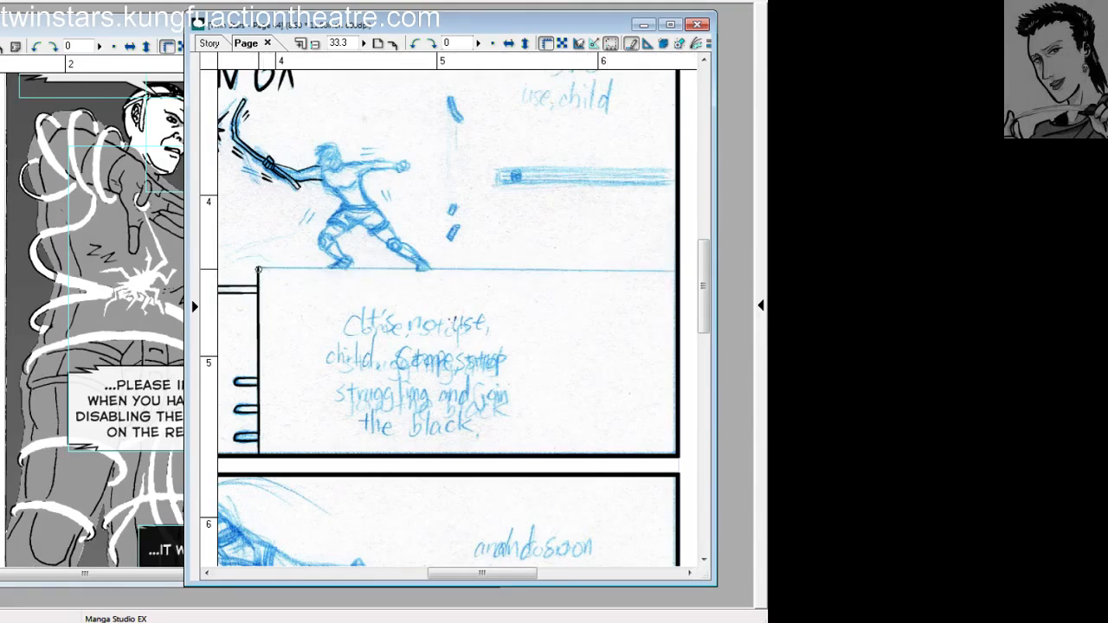
{"action": "left_click_drag", "start_coordinate": [260, 268], "coordinate": [588, 271]}
{"action": "key", "text": "ctrl+z"}
{"action": "left_click_drag", "start_coordinate": [259, 269], "coordinate": [596, 269]}
{"action": "key", "text": "ctrl+z"}
{"action": "left_click_drag", "start_coordinate": [259, 268], "coordinate": [578, 265]}
{"action": "left_click_drag", "start_coordinate": [295, 267], "coordinate": [609, 263]}
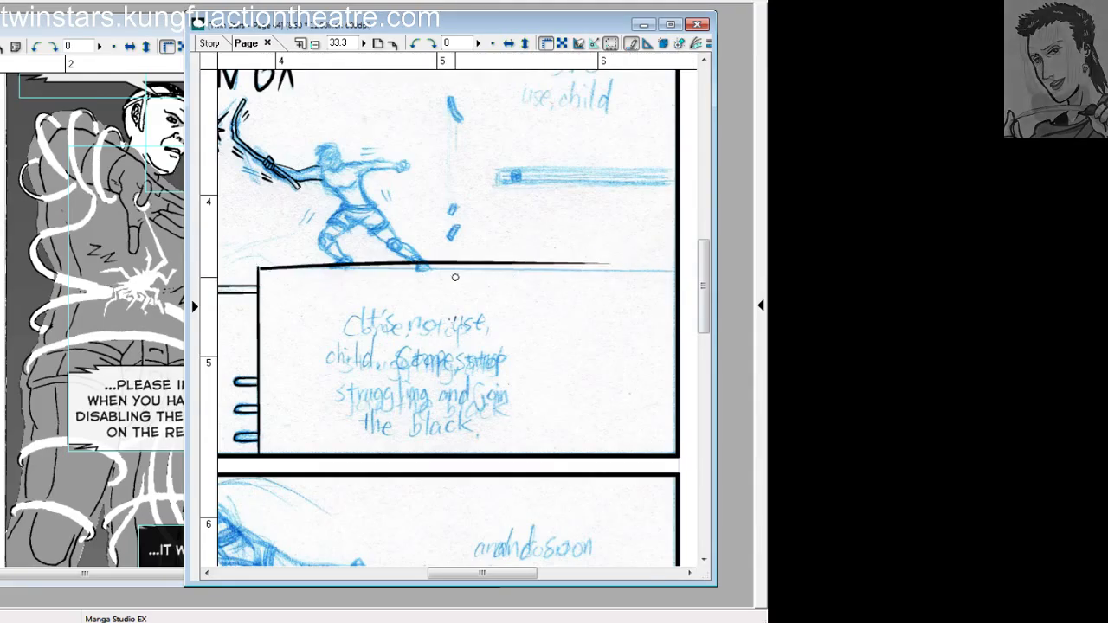
{"action": "key", "text": "ctrl+z"}
{"action": "mouse_move", "coordinate": [261, 269]}
{"action": "left_mouse_down"}
{"action": "mouse_move", "coordinate": [586, 273]}
{"action": "mouse_move", "coordinate": [331, 269]}
{"action": "mouse_move", "coordinate": [621, 262]}
{"action": "mouse_move", "coordinate": [321, 267]}
{"action": "mouse_move", "coordinate": [593, 264]}
{"action": "left_mouse_up"}
{"action": "key", "text": "ctrl+z"}
{"action": "key", "text": "ctrl+z"}
{"action": "key", "text": "ctrl+z"}
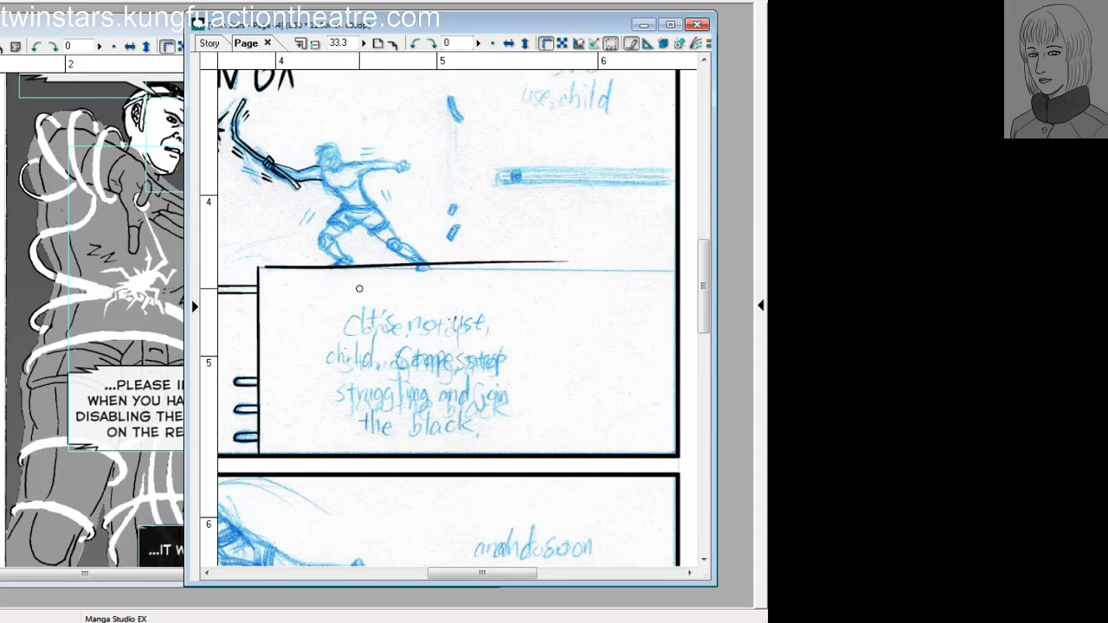
{"action": "key", "text": "ctrl+z"}
{"action": "mouse_move", "coordinate": [263, 268]}
{"action": "left_mouse_down"}
{"action": "mouse_move", "coordinate": [618, 270]}
{"action": "mouse_move", "coordinate": [384, 265]}
{"action": "mouse_move", "coordinate": [581, 266]}
{"action": "left_mouse_up"}
{"action": "key", "text": "ctrl+z"}
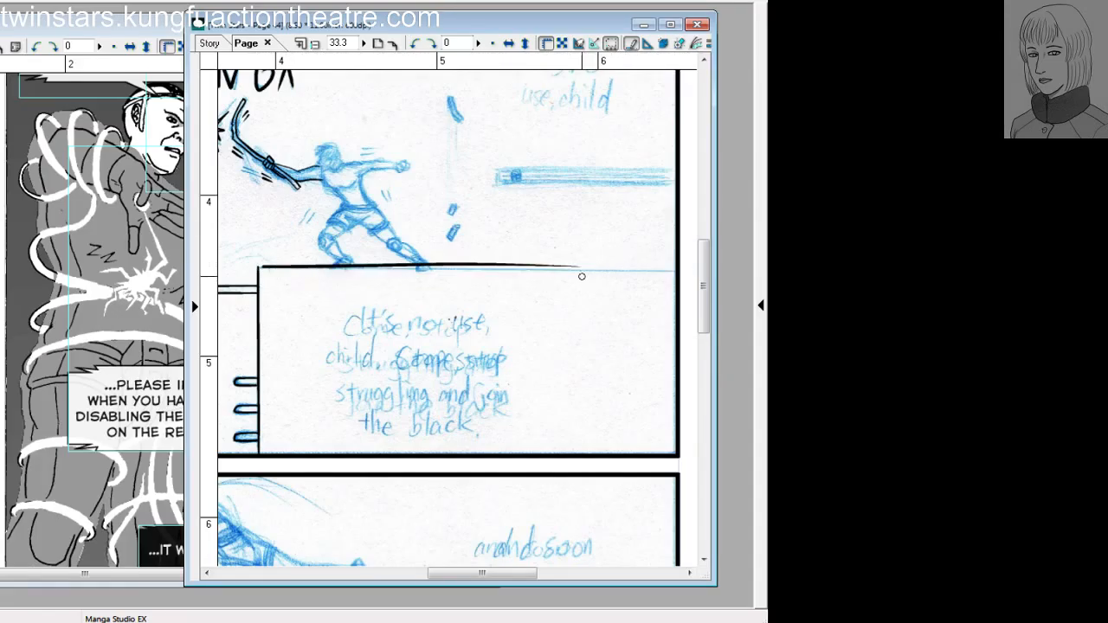
{"action": "key", "text": "ctrl+z"}
{"action": "left_click_drag", "start_coordinate": [261, 267], "coordinate": [589, 261]}
{"action": "key", "text": "ctrl+z"}
{"action": "left_click_drag", "start_coordinate": [265, 271], "coordinate": [593, 271]}
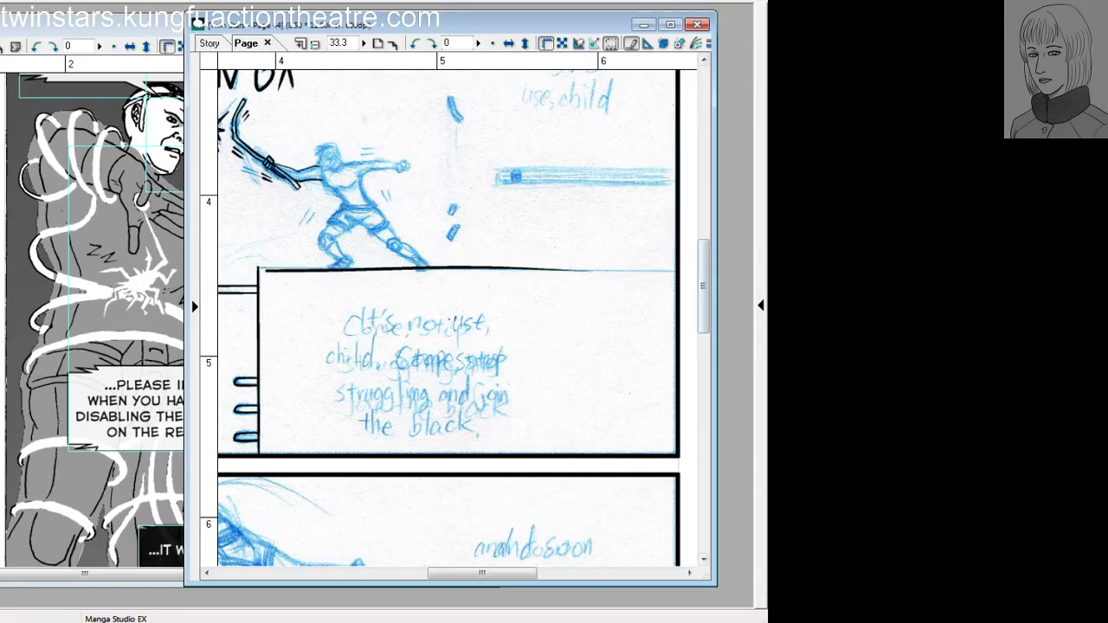
{"action": "key", "text": "ctrl+z"}
{"action": "key", "text": "ctrl+z"}
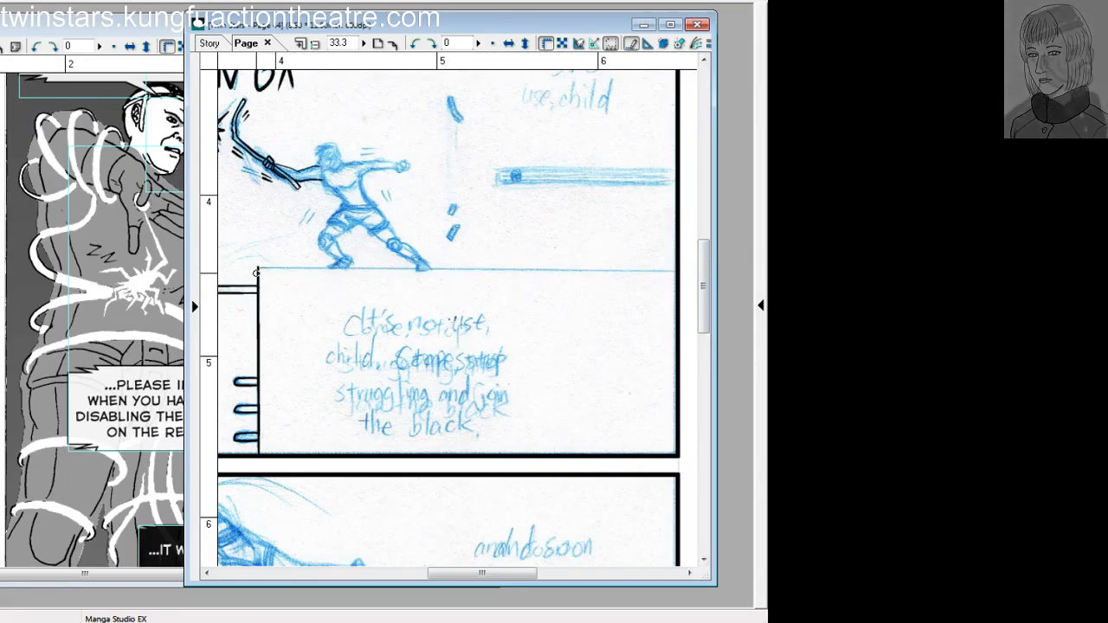
{"action": "left_click_drag", "start_coordinate": [260, 269], "coordinate": [670, 266]}
{"action": "key", "text": "ctrl+z"}
{"action": "left_click_drag", "start_coordinate": [261, 268], "coordinate": [630, 271]}
{"action": "key", "text": "ctrl+z"}
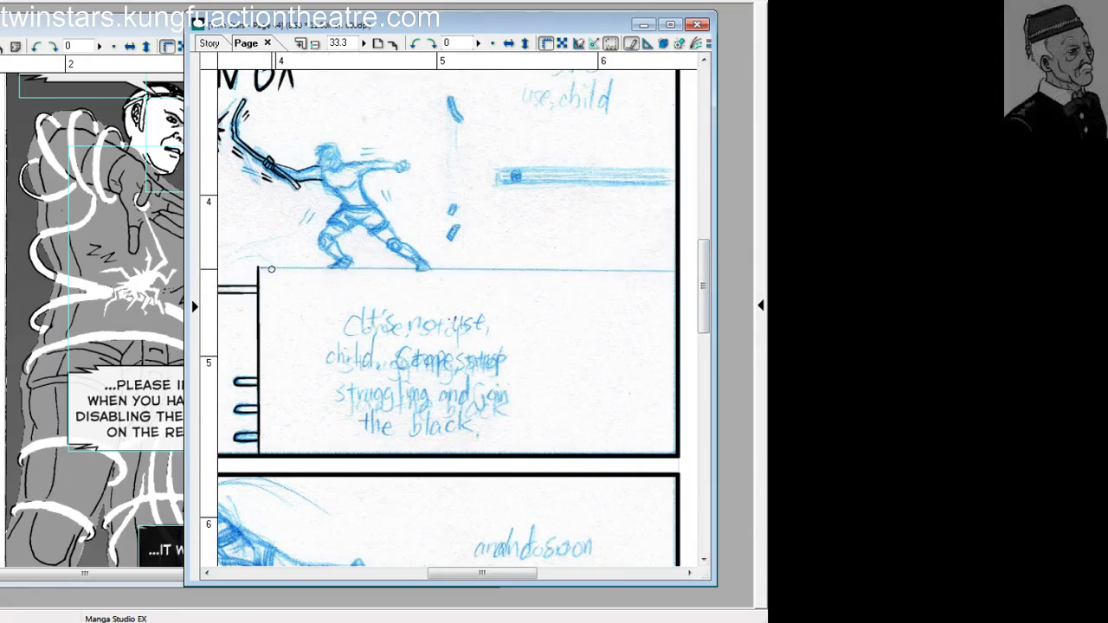
{"action": "left_click_drag", "start_coordinate": [259, 266], "coordinate": [627, 261]}
{"action": "key", "text": "ctrl+z"}
{"action": "left_click_drag", "start_coordinate": [260, 266], "coordinate": [625, 258]}
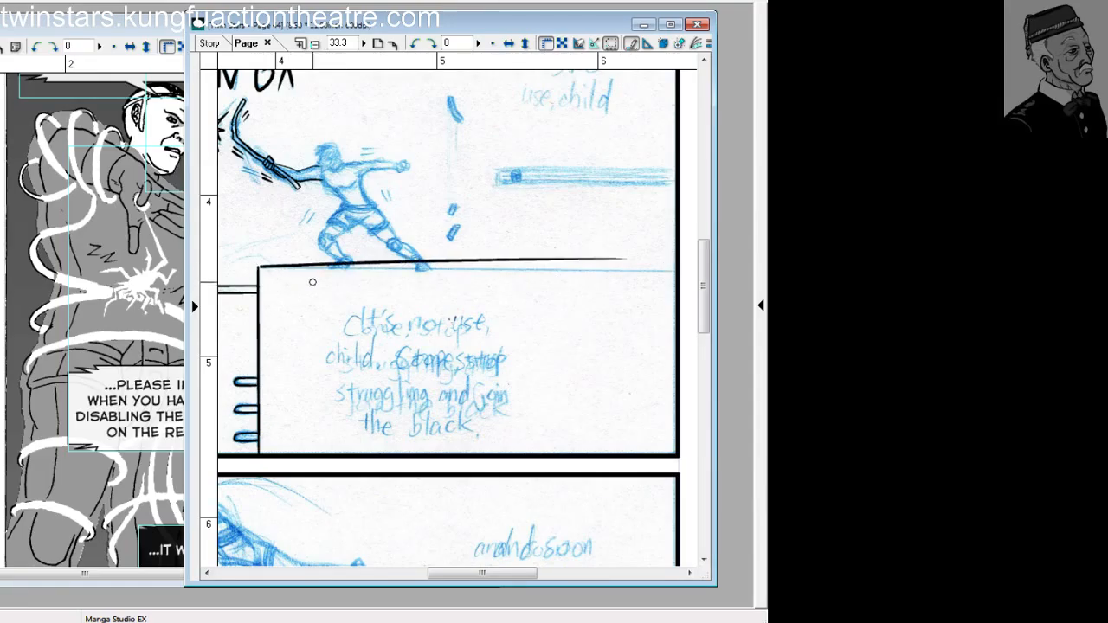
{"action": "key", "text": "ctrl+z"}
{"action": "mouse_move", "coordinate": [259, 267]}
{"action": "left_mouse_down"}
{"action": "mouse_move", "coordinate": [607, 259]}
{"action": "mouse_move", "coordinate": [427, 266]}
{"action": "mouse_move", "coordinate": [582, 265]}
{"action": "left_mouse_up"}
{"action": "key", "text": "ctrl+z"}
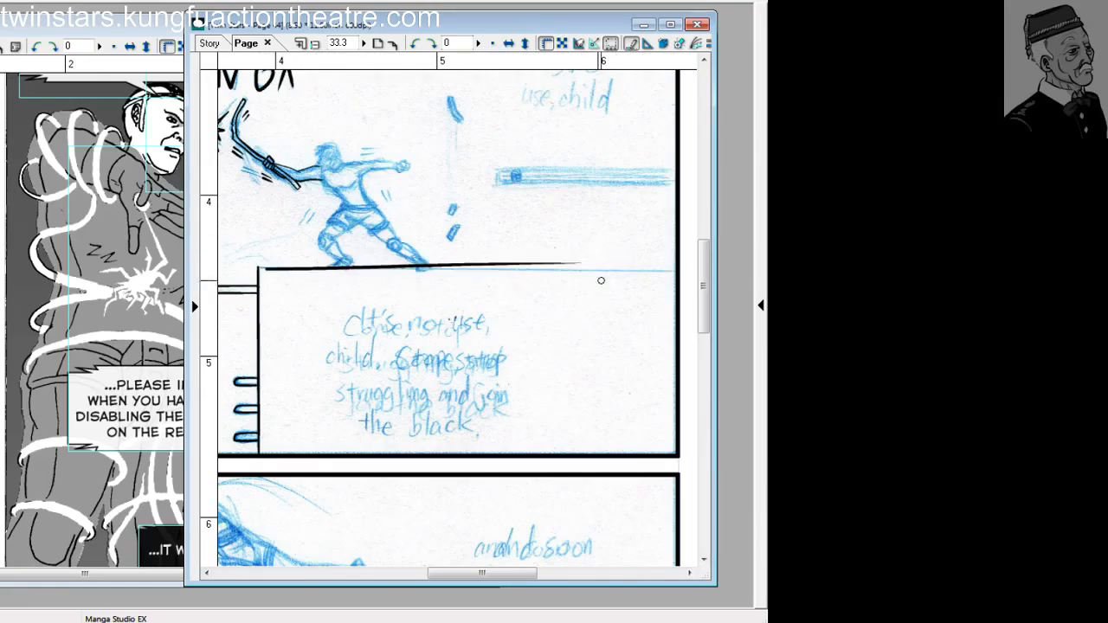
{"action": "key", "text": "ctrl+z"}
{"action": "left_click_drag", "start_coordinate": [259, 268], "coordinate": [592, 264]}
{"action": "key", "text": "ctrl+z"}
{"action": "left_click_drag", "start_coordinate": [258, 271], "coordinate": [587, 270]}
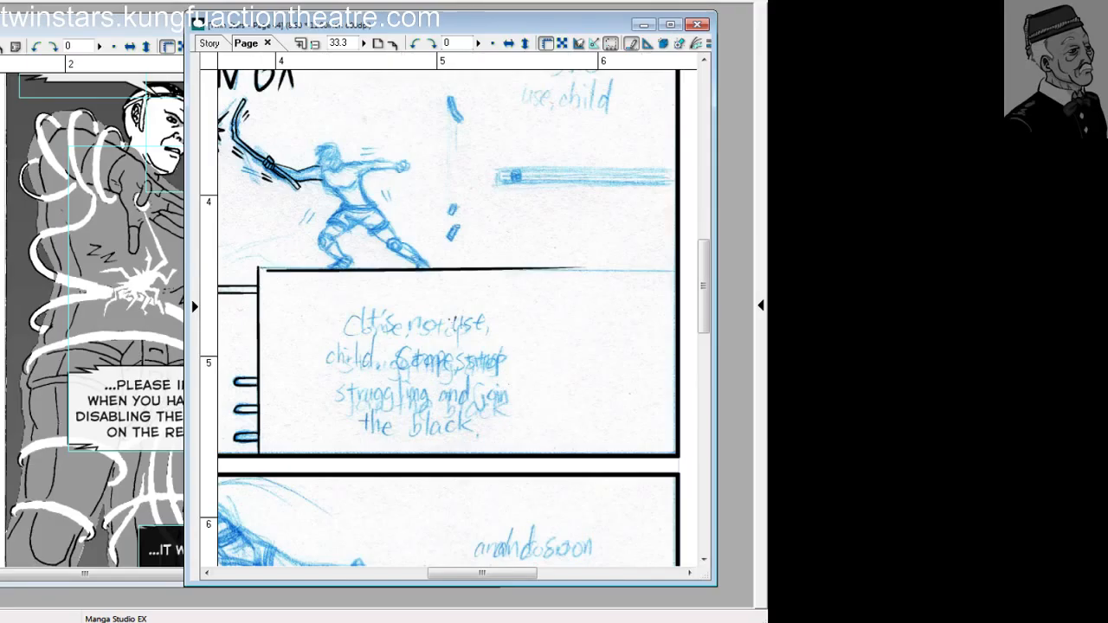
{"action": "key", "text": "ctrl+z"}
{"action": "left_click_drag", "start_coordinate": [259, 268], "coordinate": [672, 269]}
{"action": "key", "text": "ctrl+z"}
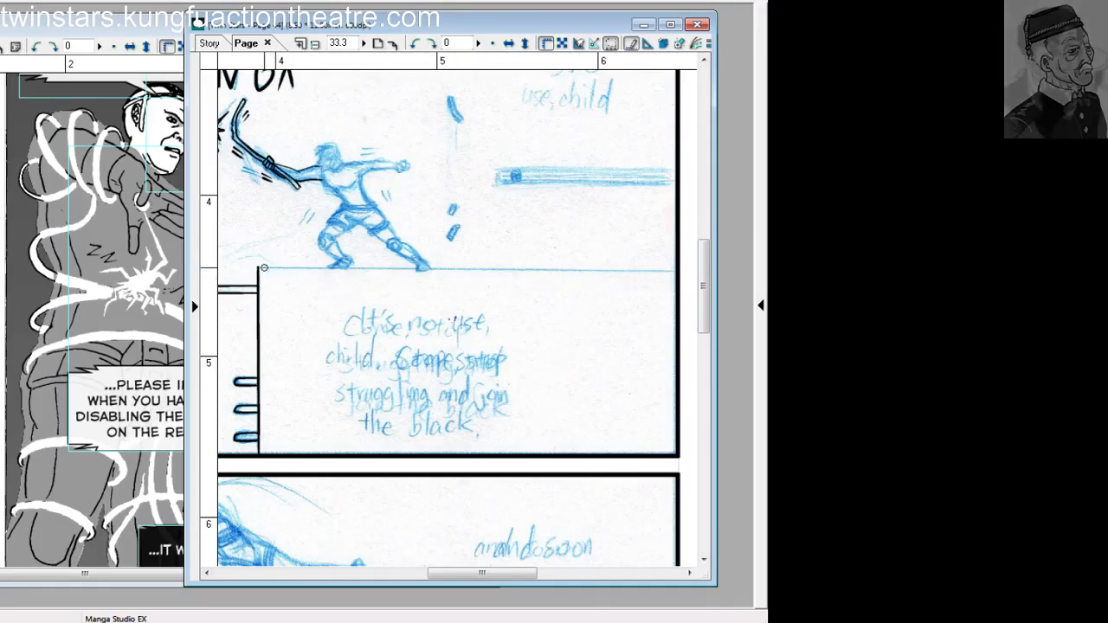
{"action": "left_click_drag", "start_coordinate": [260, 268], "coordinate": [640, 269]}
{"action": "key", "text": "ctrl+z"}
{"action": "left_click_drag", "start_coordinate": [260, 268], "coordinate": [596, 265]}
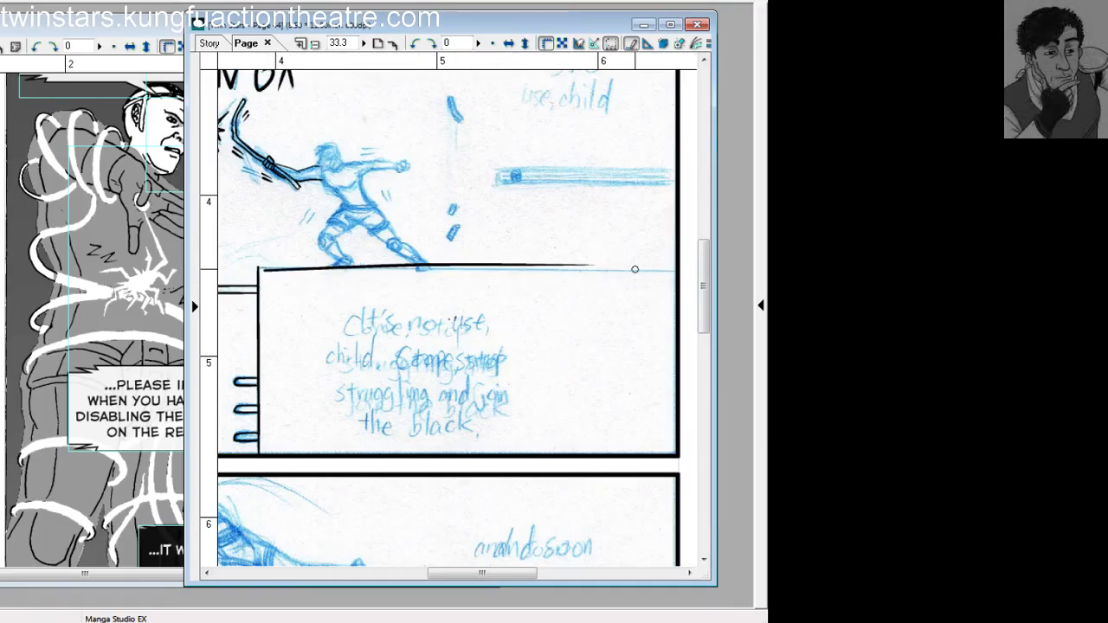
{"action": "key", "text": "ctrl+z"}
{"action": "left_click_drag", "start_coordinate": [260, 268], "coordinate": [615, 266]}
{"action": "key", "text": "ctrl+z"}
{"action": "left_click_drag", "start_coordinate": [265, 271], "coordinate": [627, 269]}
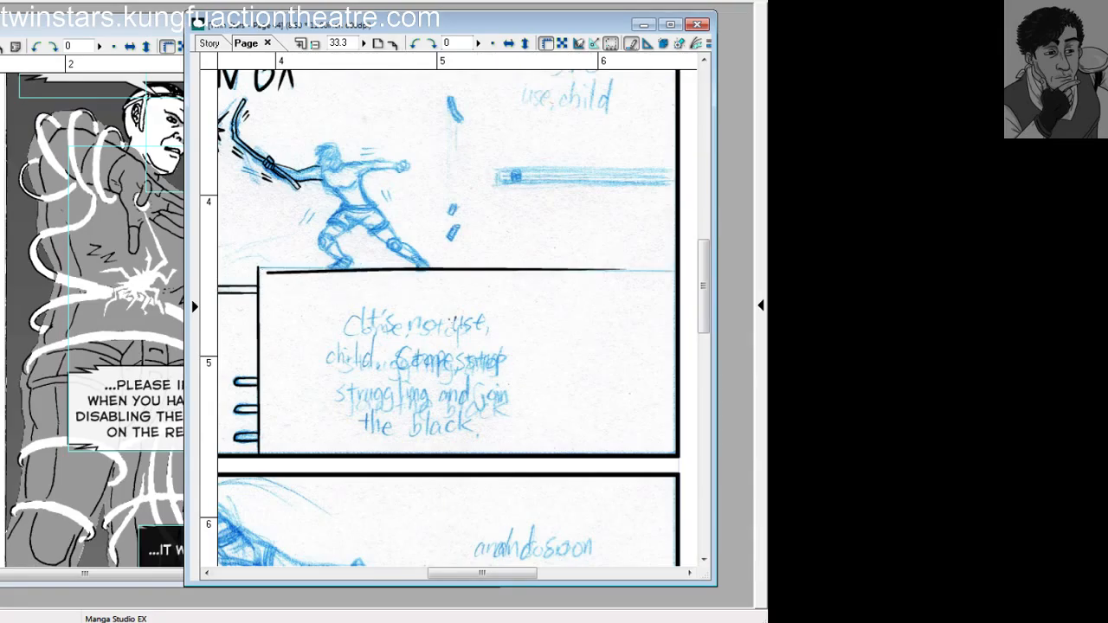
{"action": "key", "text": "ctrl+z"}
{"action": "left_click_drag", "start_coordinate": [262, 272], "coordinate": [563, 270]}
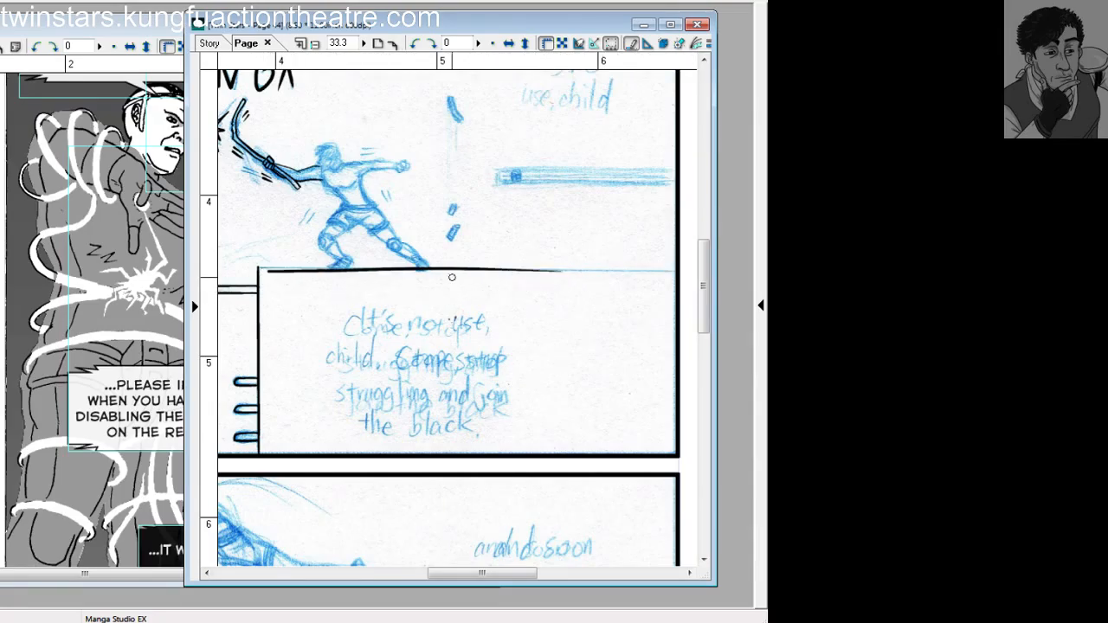
{"action": "key", "text": "ctrl+z"}
{"action": "left_click_drag", "start_coordinate": [259, 271], "coordinate": [599, 269]}
{"action": "key", "text": "ctrl+z"}
Ink the block's top edge freehand, then select and delete the stroke's tapering end past the second figure's foot.
{"action": "left_click_drag", "start_coordinate": [258, 270], "coordinate": [605, 269]}
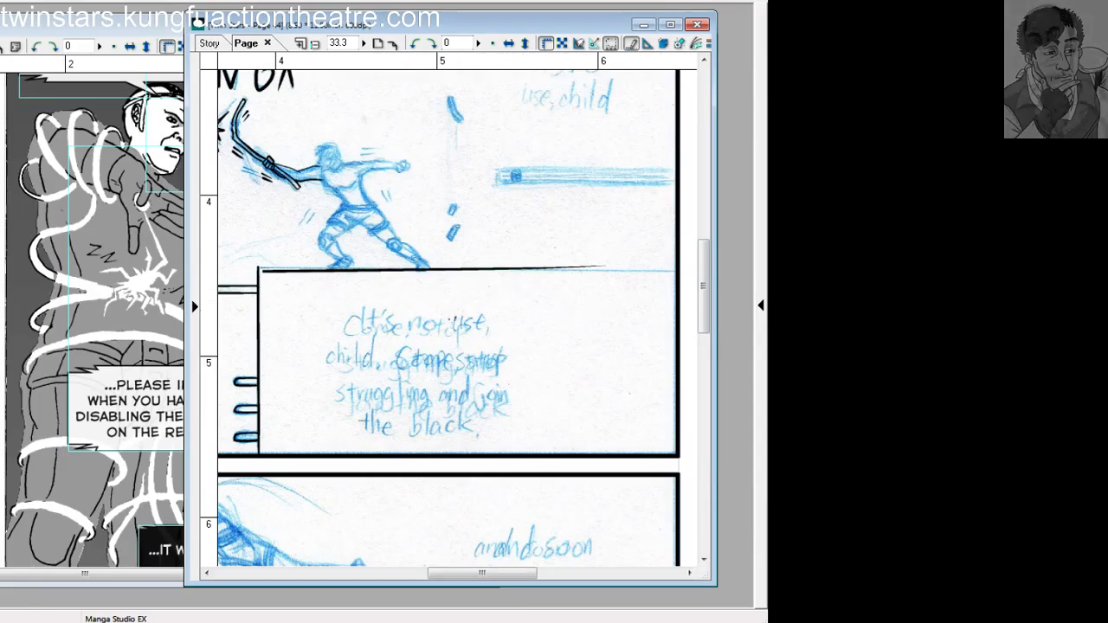
{"action": "left_click_drag", "start_coordinate": [469, 226], "coordinate": [635, 237]}
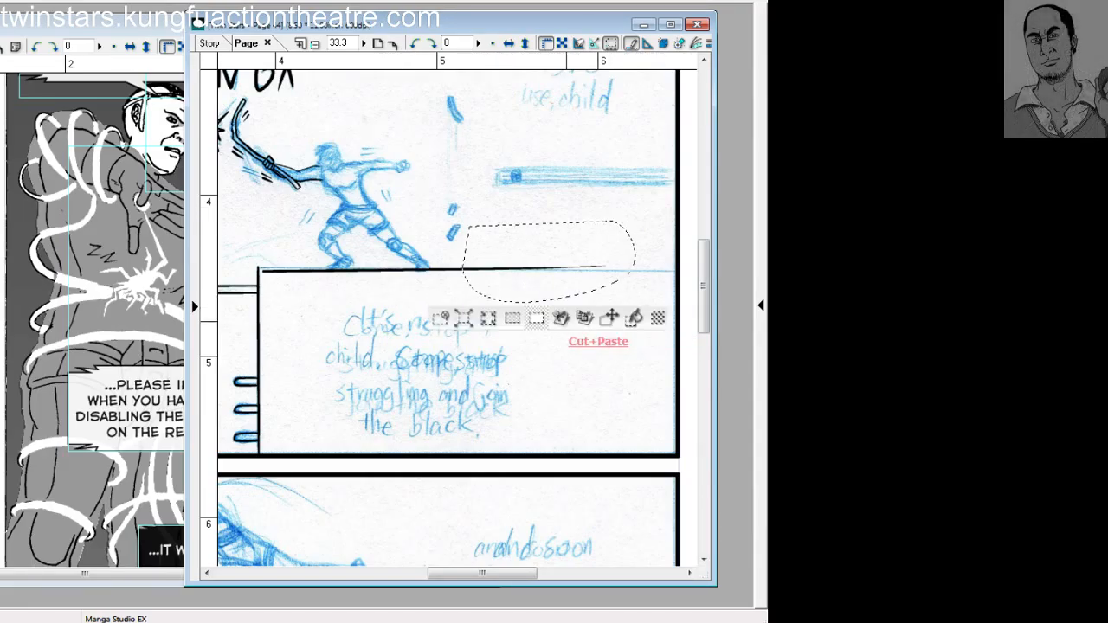
{"action": "left_click", "coordinate": [564, 322]}
{"action": "left_click", "coordinate": [516, 322]}
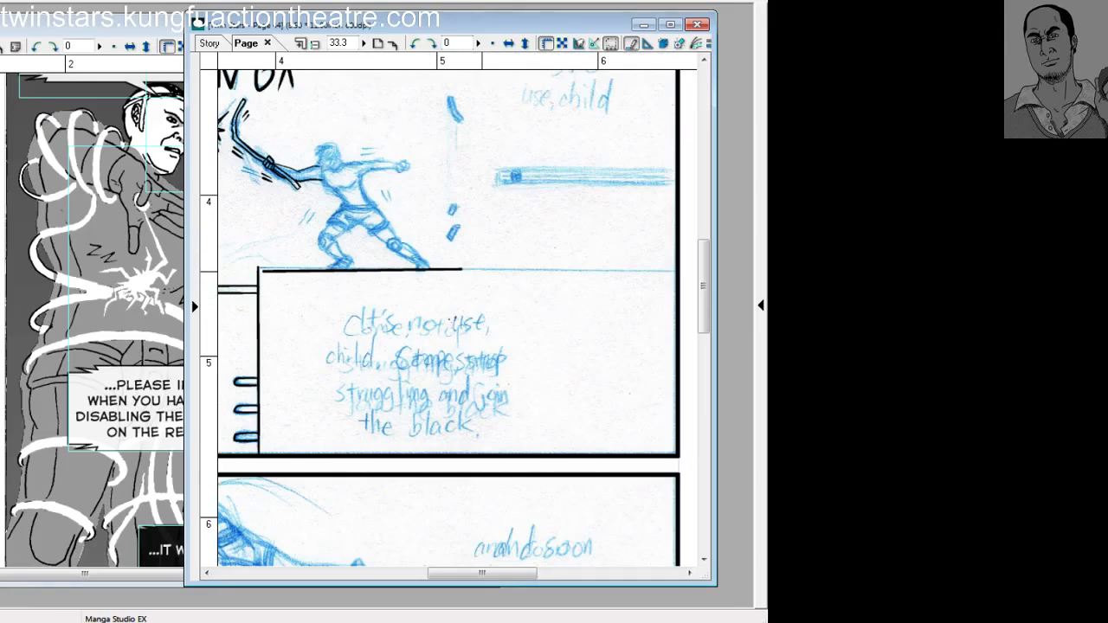
Try to ink the block's whole top edge as one straight line between the panel's side border and the block's corner.
{"action": "mouse_move", "coordinate": [261, 269]}
{"action": "left_mouse_down"}
{"action": "mouse_move", "coordinate": [675, 269]}
{"action": "mouse_move", "coordinate": [258, 269]}
{"action": "left_mouse_up"}
{"action": "key", "text": "ctrl+z"}
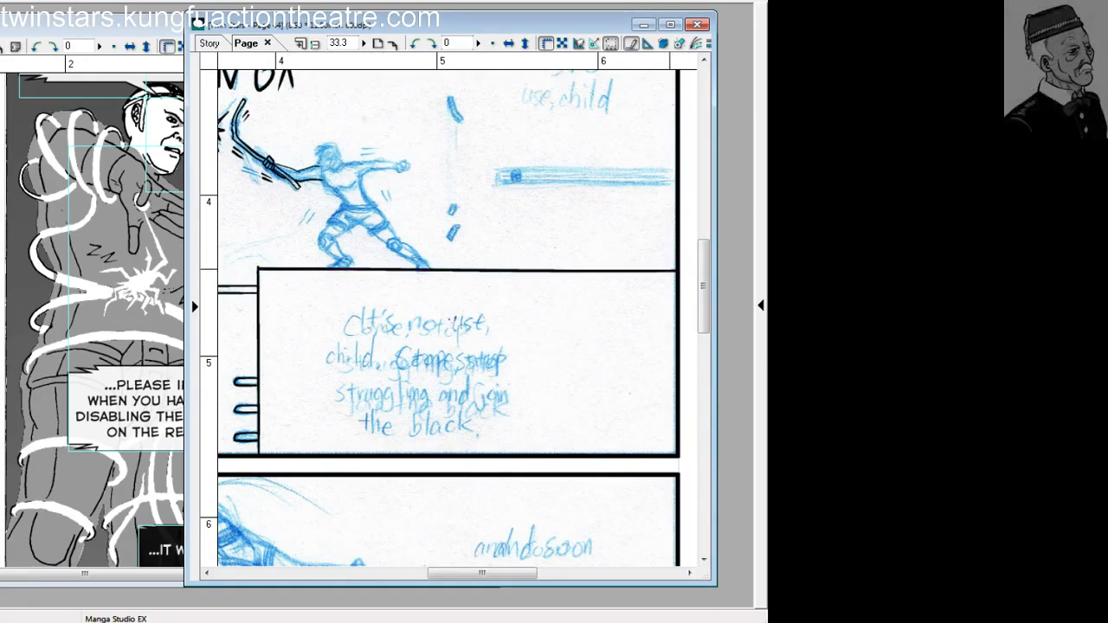
{"action": "key", "text": "ctrl+z"}
{"action": "left_click_drag", "start_coordinate": [678, 267], "coordinate": [259, 269]}
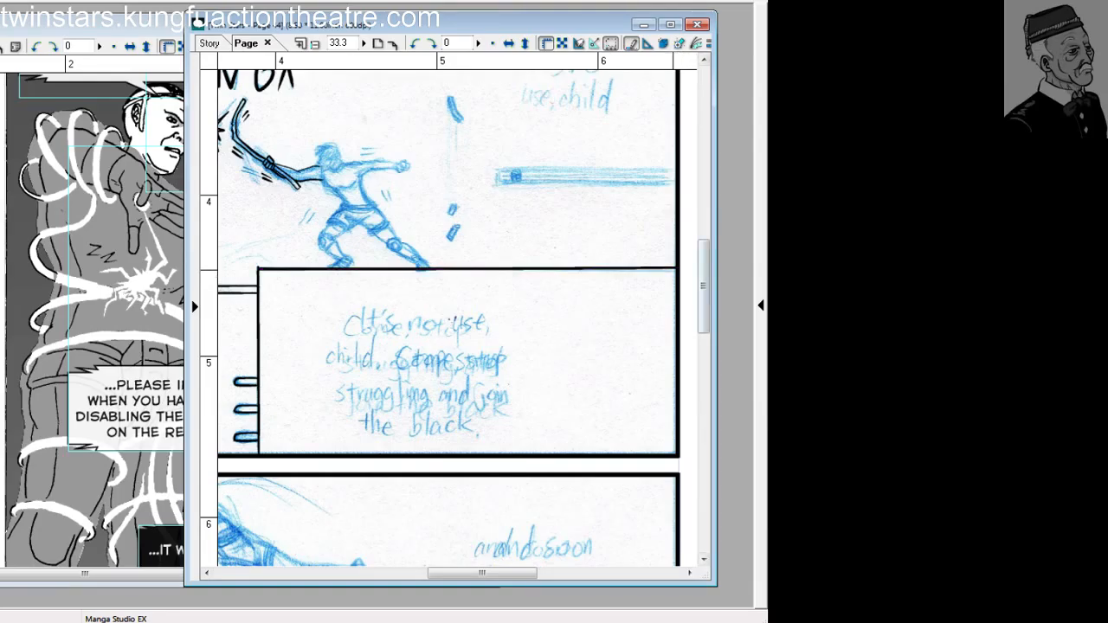
{"action": "key", "text": "ctrl+z"}
{"action": "left_click_drag", "start_coordinate": [678, 268], "coordinate": [259, 270]}
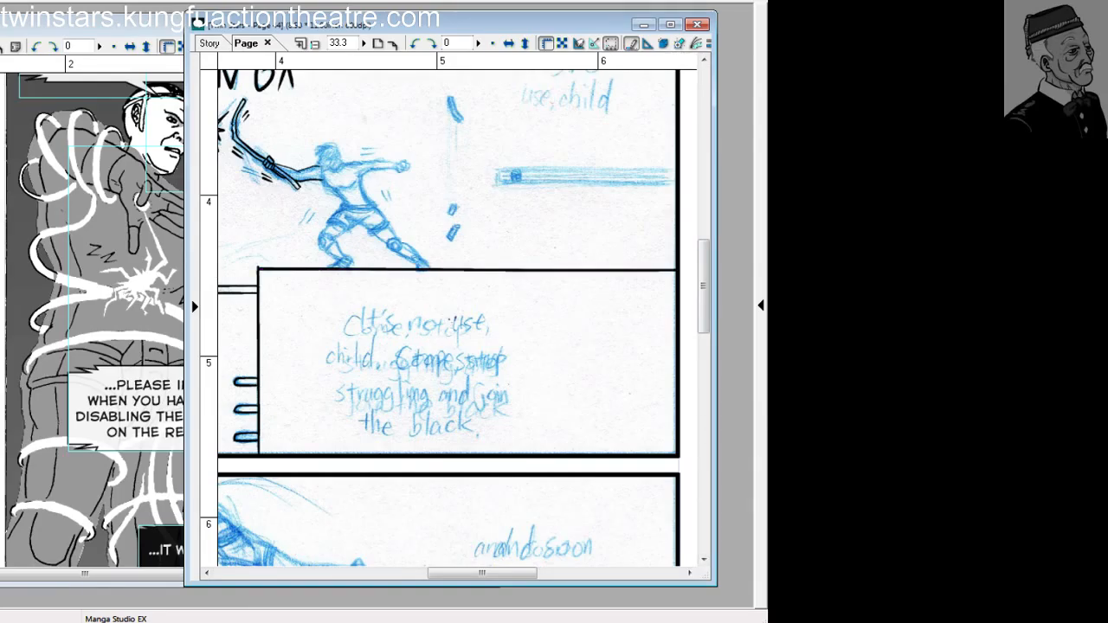
{"action": "key", "text": "ctrl+z"}
{"action": "left_click_drag", "start_coordinate": [678, 270], "coordinate": [259, 268]}
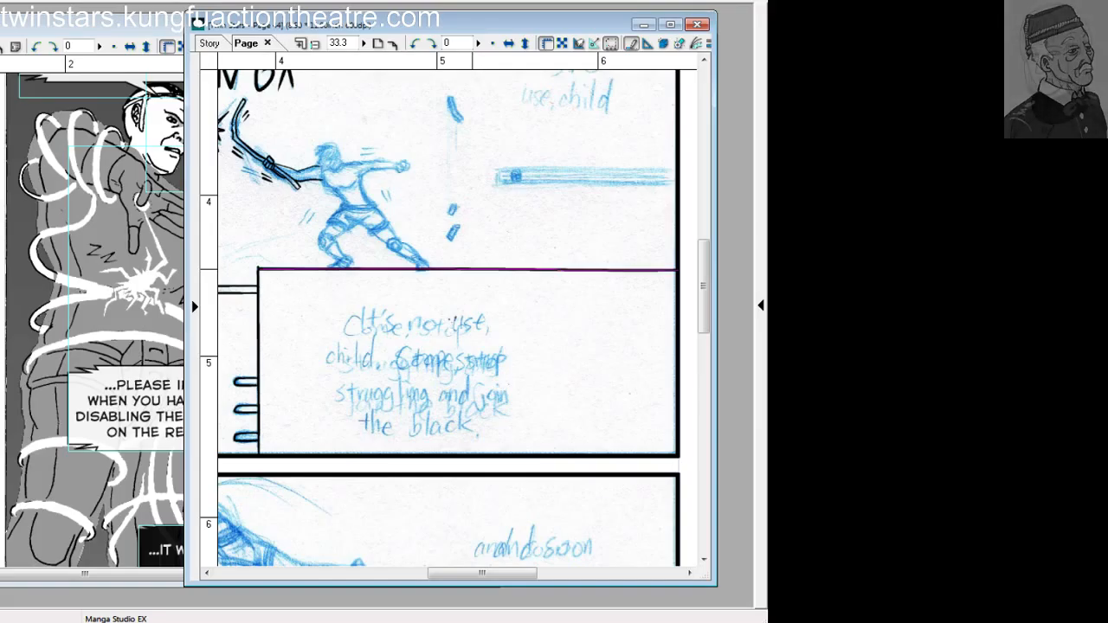
{"action": "left_click", "coordinate": [472, 269]}
{"action": "key", "text": "ctrl+z"}
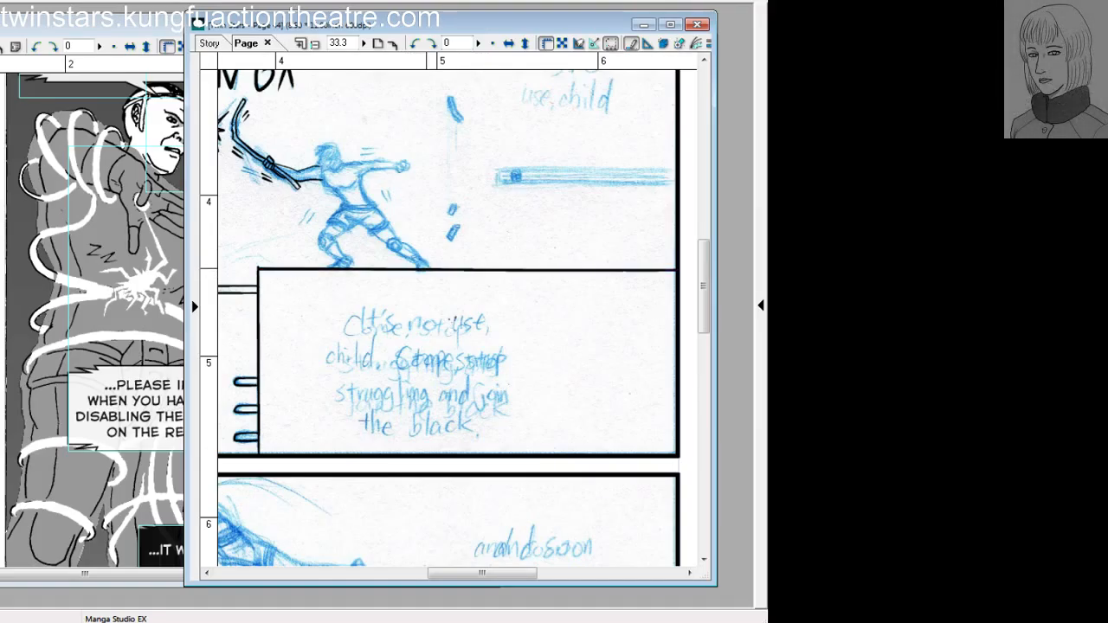
Ink the block's top edge straight from the panel's side border to its upper corner, fitting its height and slope to the pencil line.
{"action": "left_click_drag", "start_coordinate": [432, 269], "coordinate": [437, 264]}
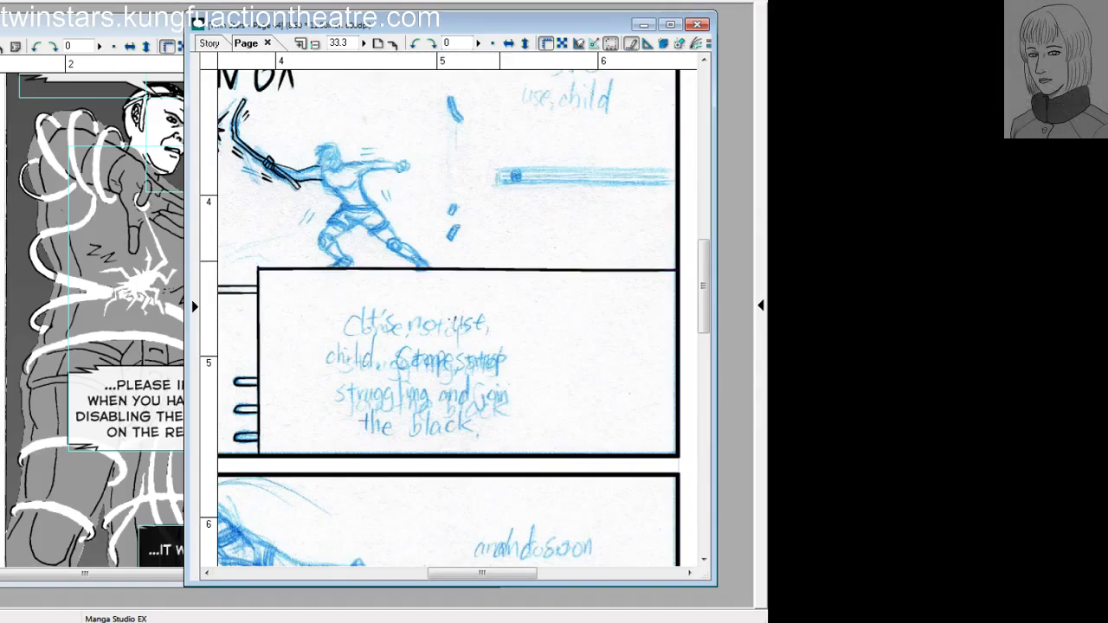
{"action": "left_click_drag", "start_coordinate": [580, 270], "coordinate": [581, 268]}
{"action": "left_click_drag", "start_coordinate": [493, 269], "coordinate": [505, 268]}
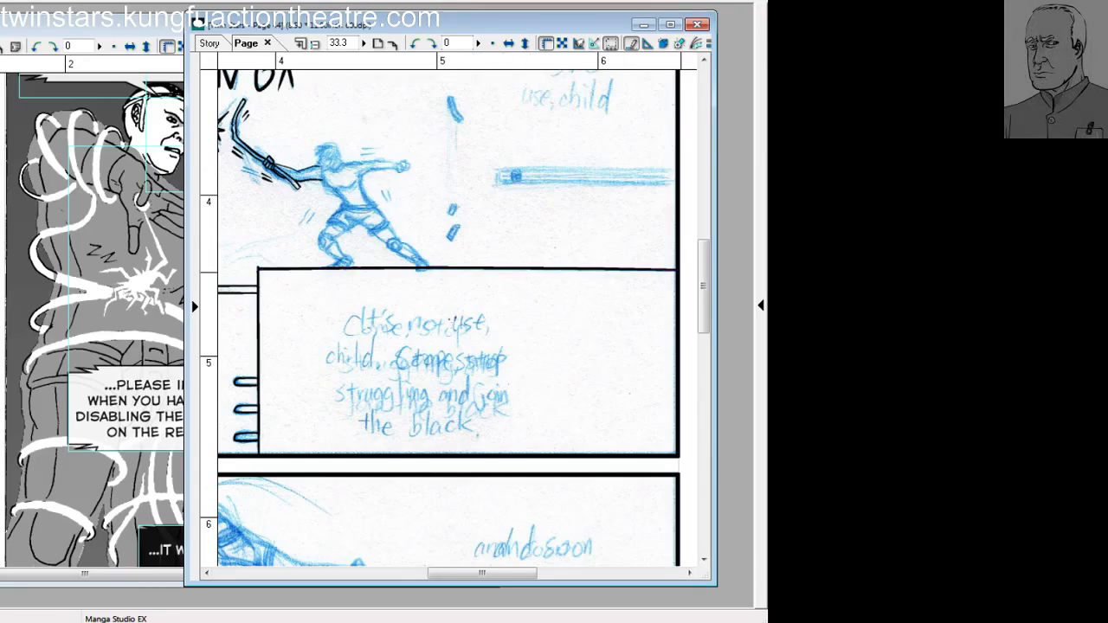
{"action": "mouse_move", "coordinate": [674, 270]}
{"action": "left_mouse_down"}
{"action": "mouse_move", "coordinate": [258, 268]}
{"action": "mouse_move", "coordinate": [677, 268]}
{"action": "left_mouse_up"}
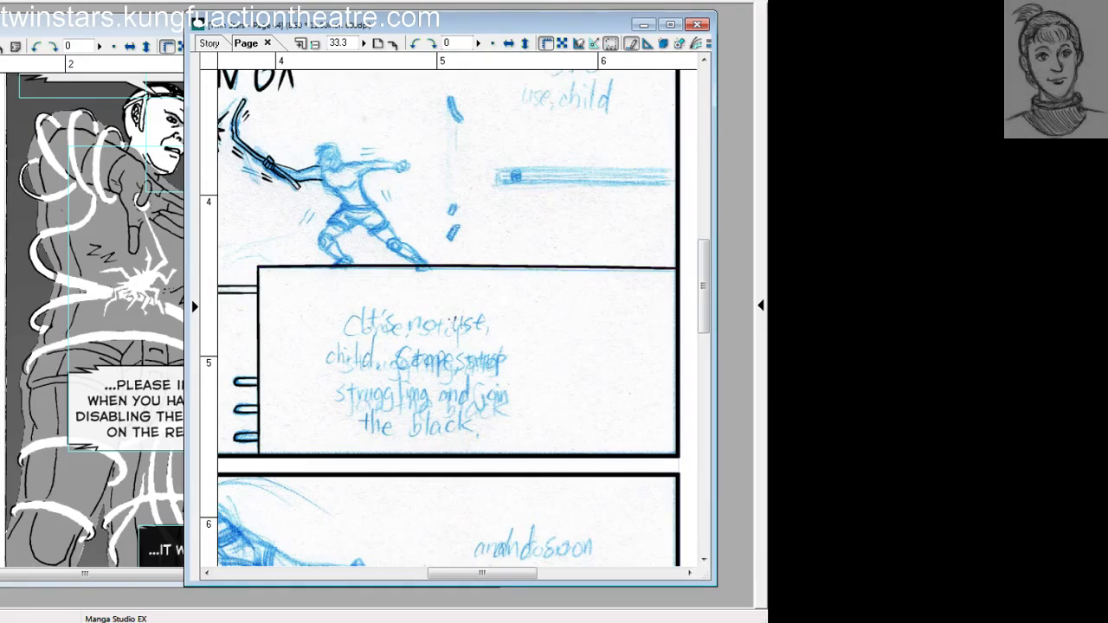
{"action": "left_click_drag", "start_coordinate": [677, 269], "coordinate": [258, 267]}
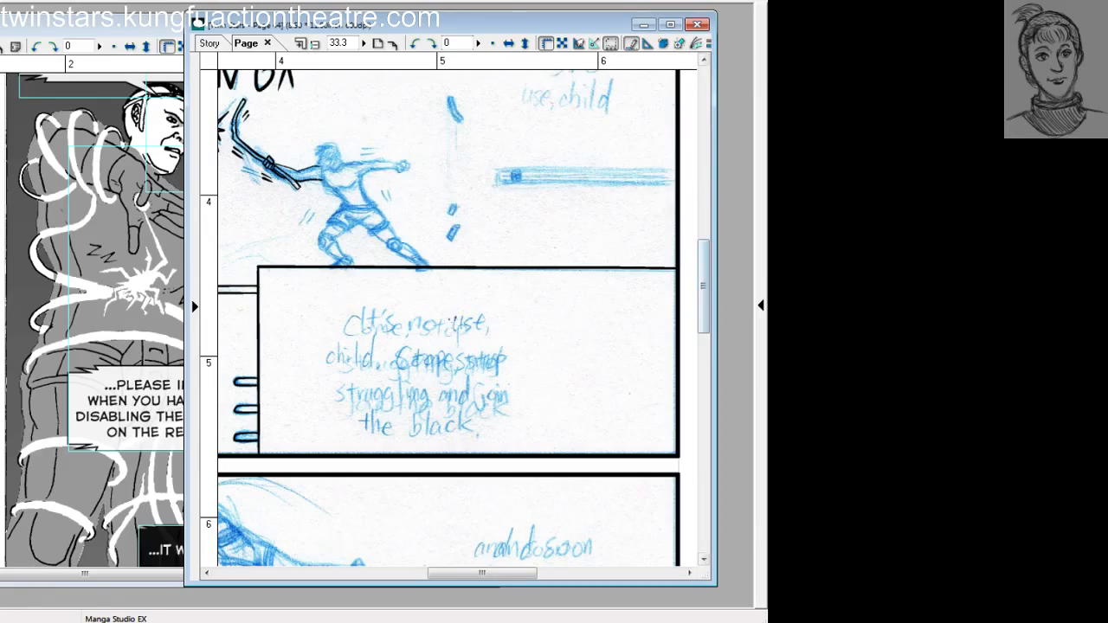
{"action": "key", "text": "ctrl+z"}
{"action": "left_click_drag", "start_coordinate": [677, 266], "coordinate": [258, 267]}
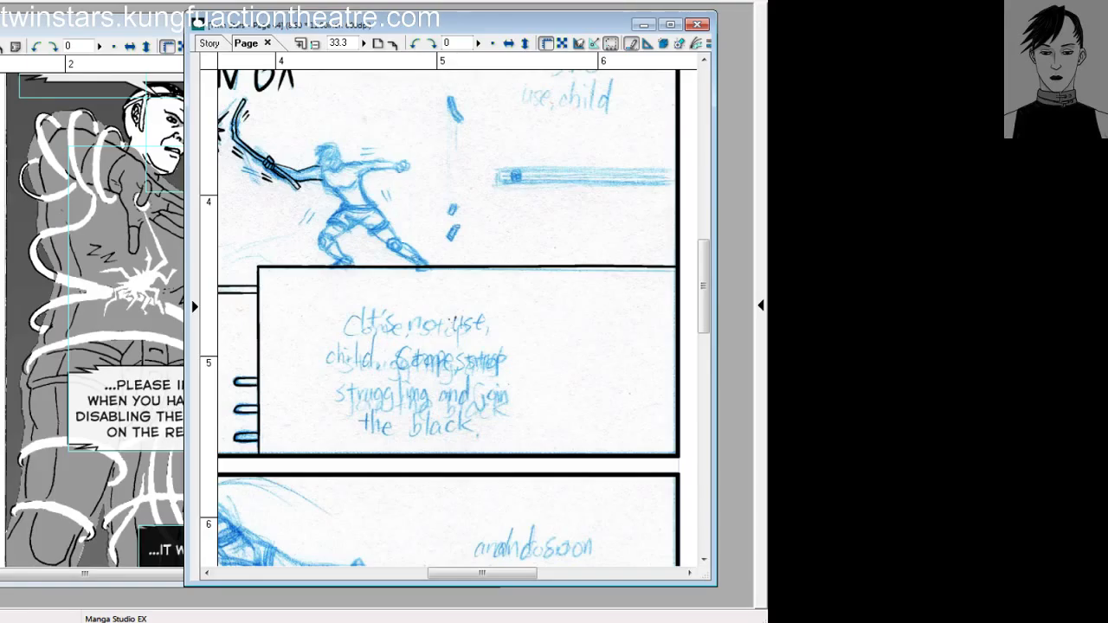
{"action": "key", "text": "ctrl+z"}
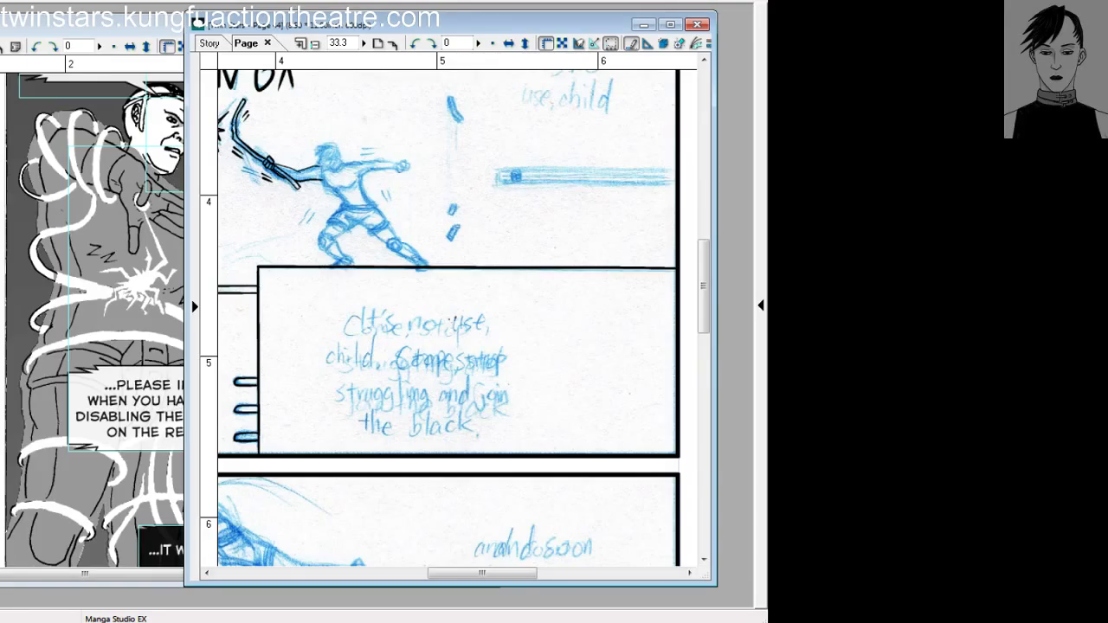
{"action": "left_click_drag", "start_coordinate": [547, 269], "coordinate": [544, 266]}
{"action": "left_click_drag", "start_coordinate": [403, 269], "coordinate": [400, 266]}
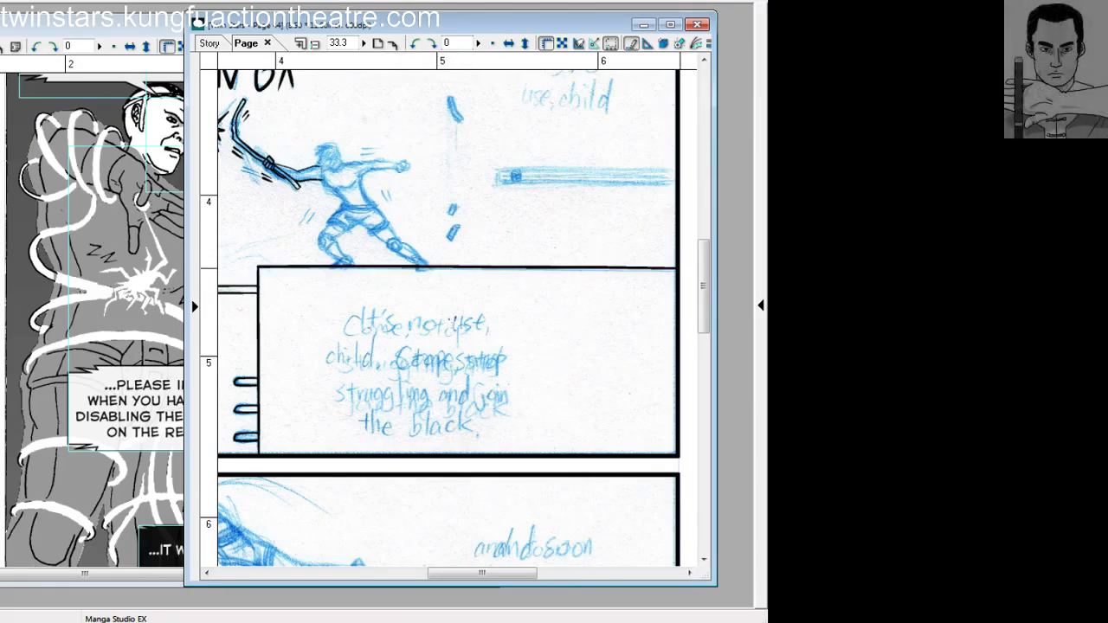
{"action": "left_click_drag", "start_coordinate": [667, 268], "coordinate": [667, 266]}
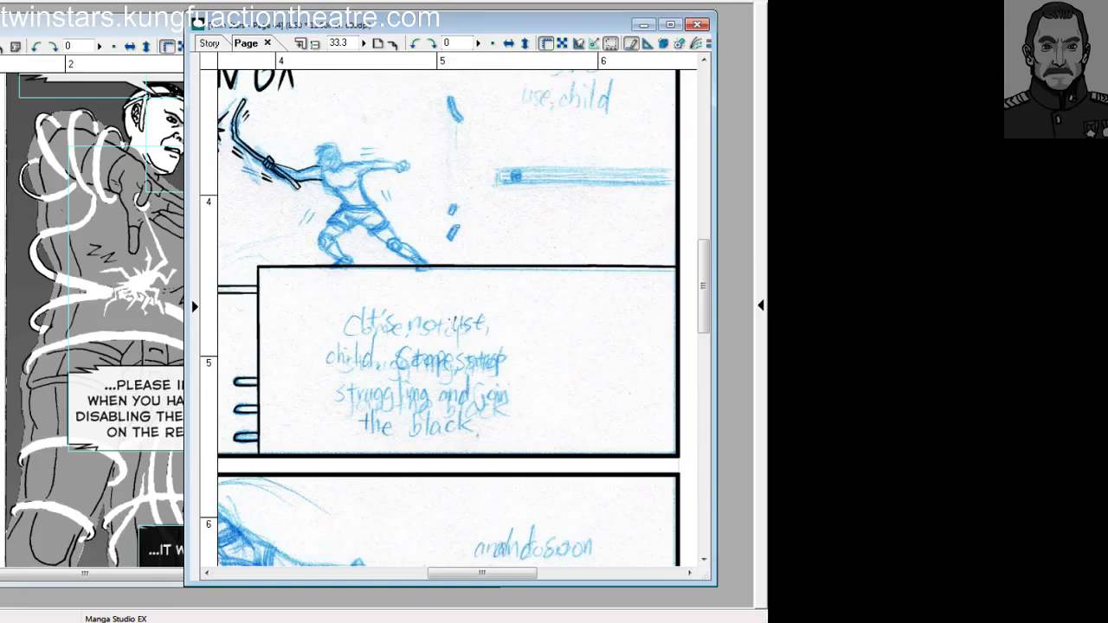
{"action": "scroll", "coordinate": [447, 319], "scroll_direction": "up", "scroll_amount": 3}
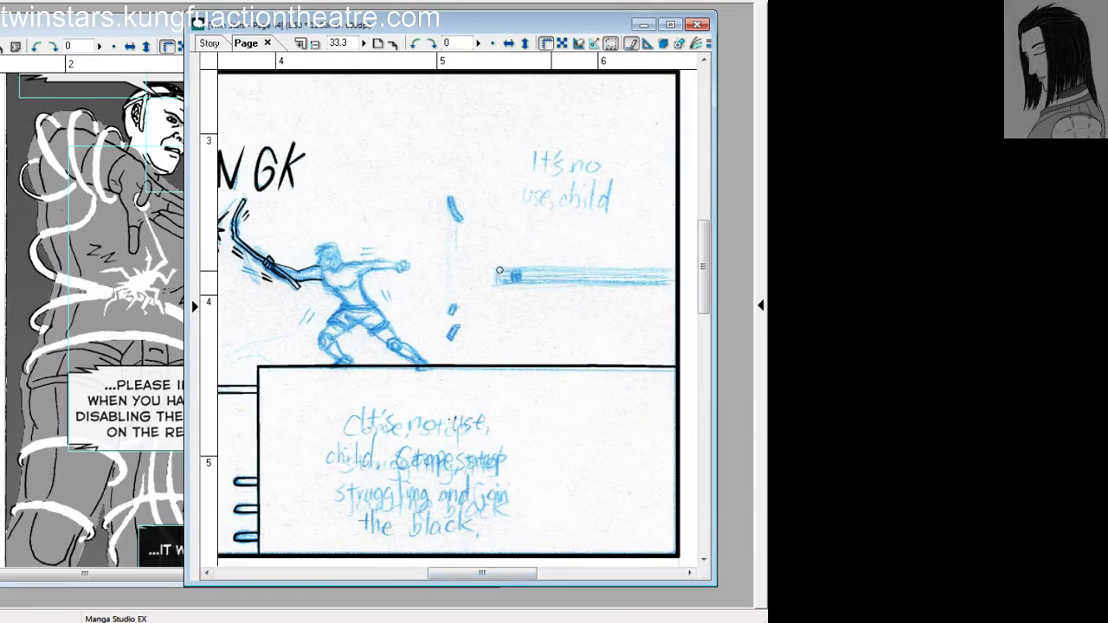
Try to ink the horizontal bar's upper edge in single freehand strokes from its free end to the panel's side border.
{"action": "key", "text": "ctrl+z"}
{"action": "left_click_drag", "start_coordinate": [502, 271], "coordinate": [698, 268]}
{"action": "key", "text": "ctrl+z"}
{"action": "mouse_move", "coordinate": [500, 271]}
{"action": "left_mouse_down"}
{"action": "mouse_move", "coordinate": [692, 266]}
{"action": "mouse_move", "coordinate": [675, 268]}
{"action": "left_mouse_up"}
{"action": "key", "text": "ctrl+z"}
{"action": "key", "text": "ctrl+z"}
{"action": "key", "text": "ctrl+z"}
{"action": "left_click_drag", "start_coordinate": [502, 271], "coordinate": [675, 269]}
{"action": "key", "text": "ctrl+z"}
{"action": "left_click_drag", "start_coordinate": [501, 270], "coordinate": [679, 268]}
{"action": "key", "text": "ctrl+z"}
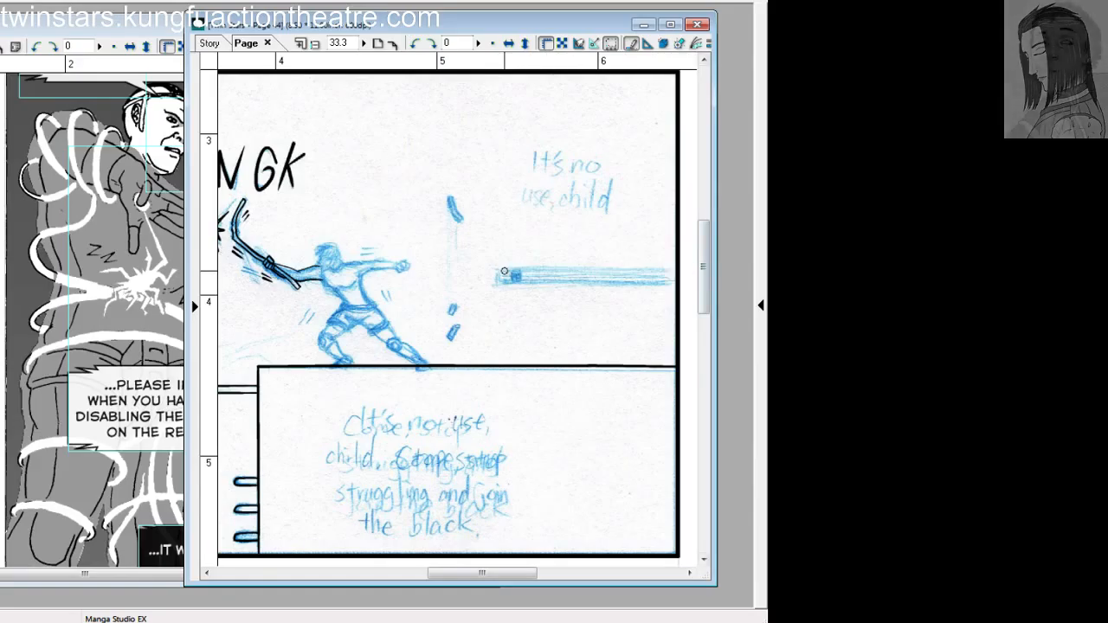
{"action": "left_click_drag", "start_coordinate": [503, 269], "coordinate": [677, 266]}
{"action": "key", "text": "ctrl+z"}
{"action": "left_click_drag", "start_coordinate": [502, 270], "coordinate": [677, 268]}
{"action": "key", "text": "ctrl+z"}
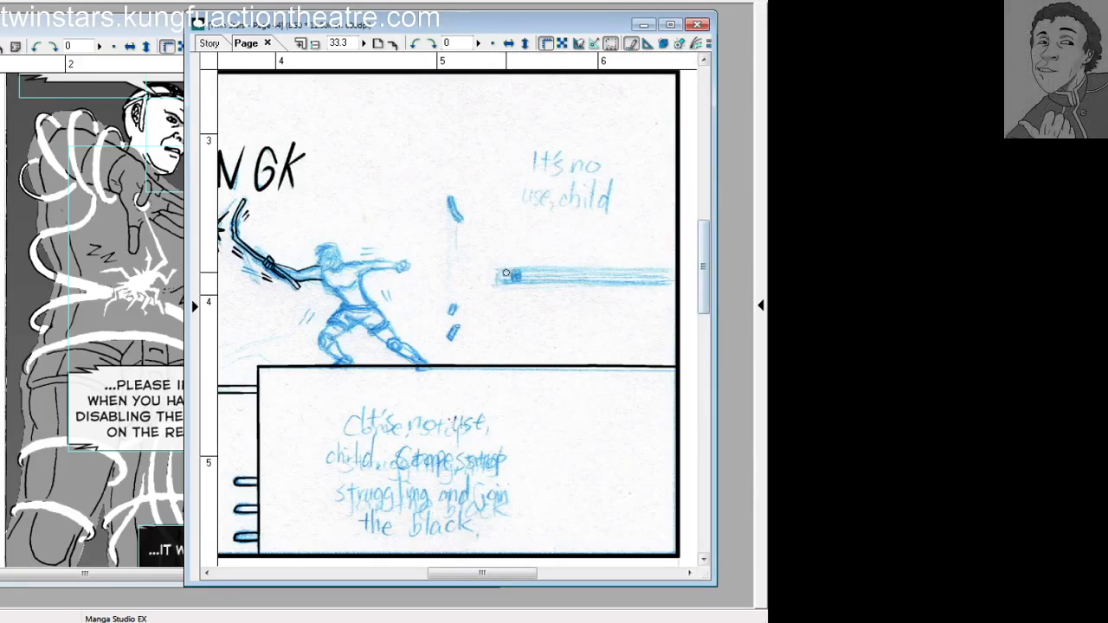
{"action": "left_click_drag", "start_coordinate": [502, 271], "coordinate": [677, 271]}
{"action": "key", "text": "ctrl+z"}
{"action": "left_click_drag", "start_coordinate": [499, 270], "coordinate": [676, 268]}
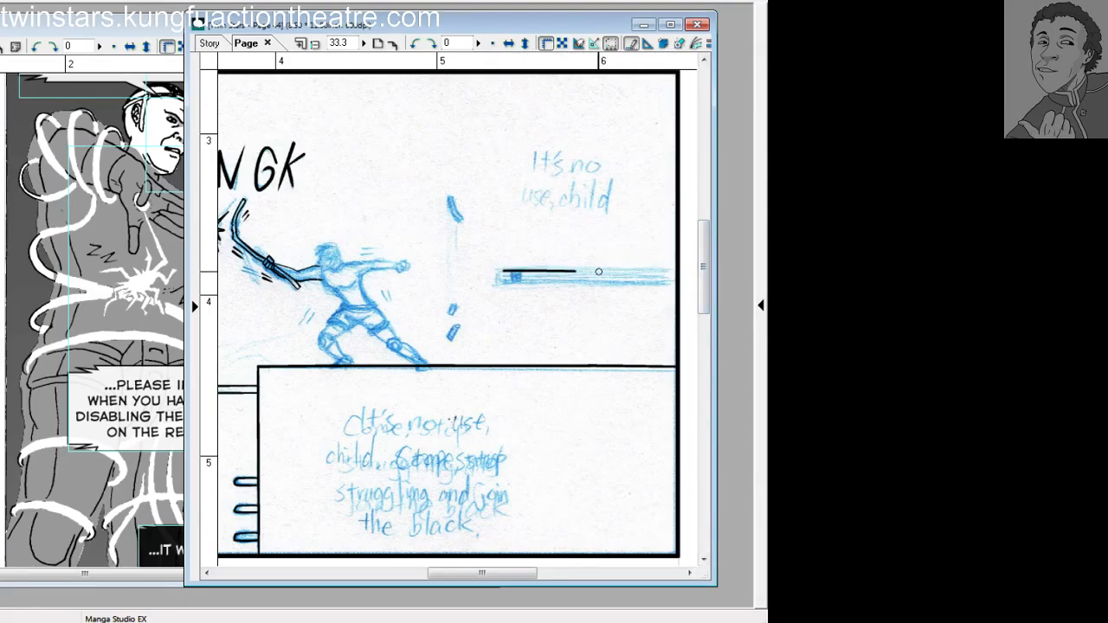
{"action": "key", "text": "ctrl+z"}
{"action": "key", "text": "ctrl+z"}
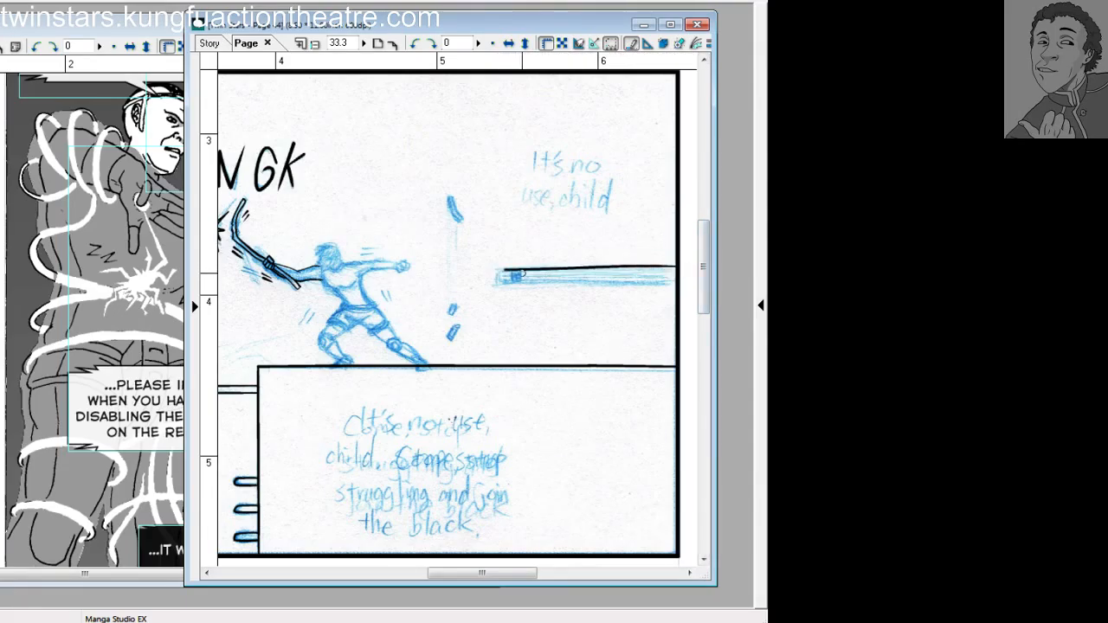
{"action": "key", "text": "ctrl+z"}
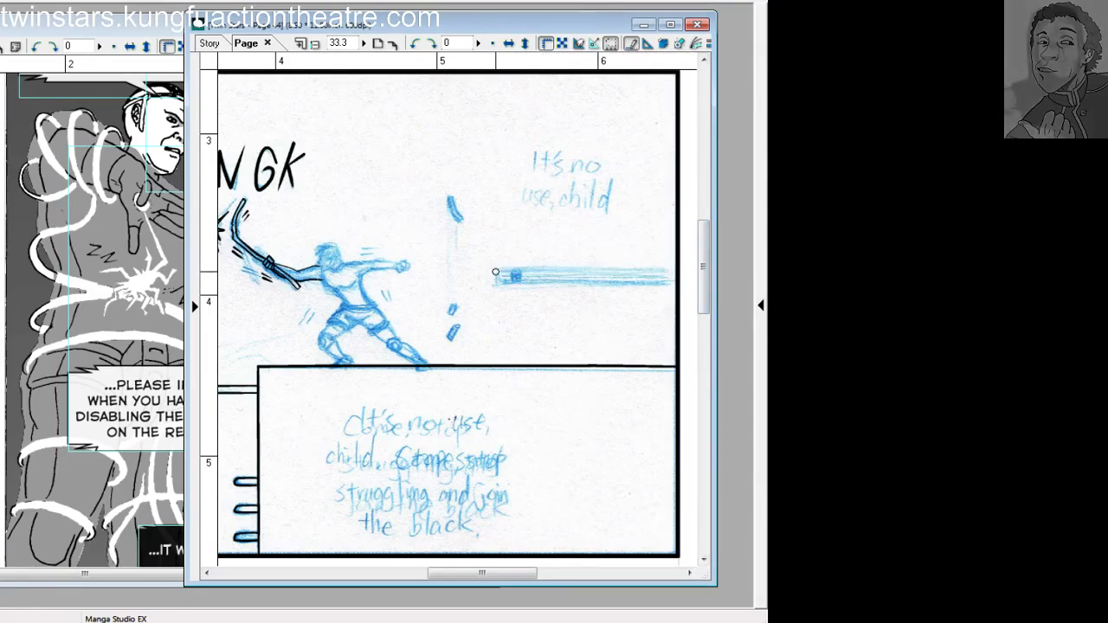
{"action": "left_click_drag", "start_coordinate": [498, 273], "coordinate": [678, 269]}
{"action": "key", "text": "ctrl+z"}
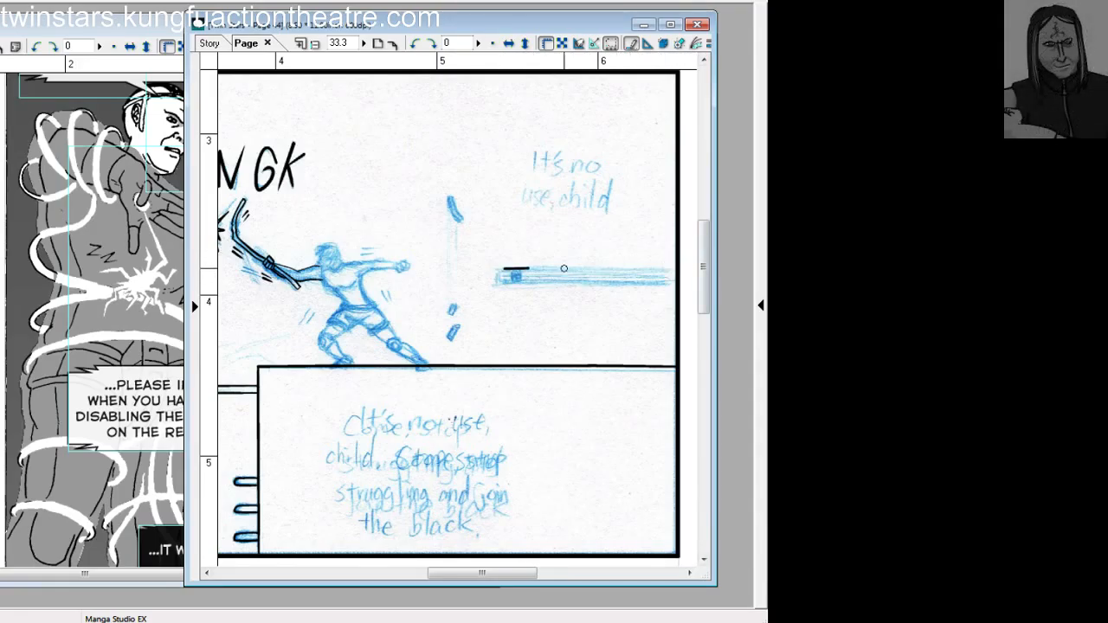
{"action": "key", "text": "ctrl+z"}
{"action": "left_click_drag", "start_coordinate": [502, 273], "coordinate": [679, 274]}
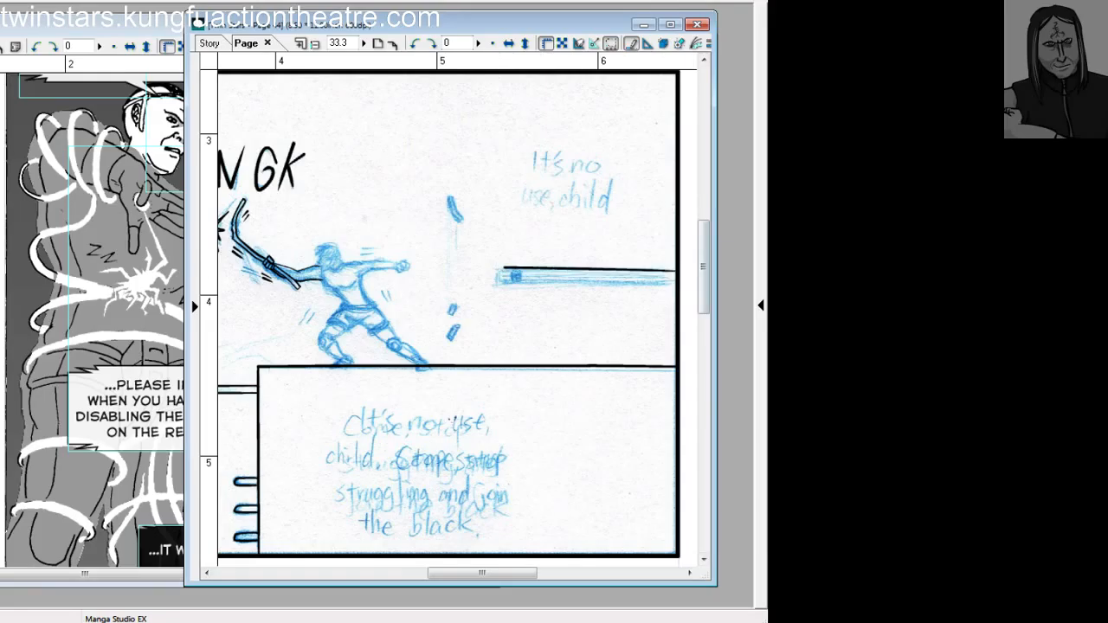
{"action": "key", "text": "ctrl+z"}
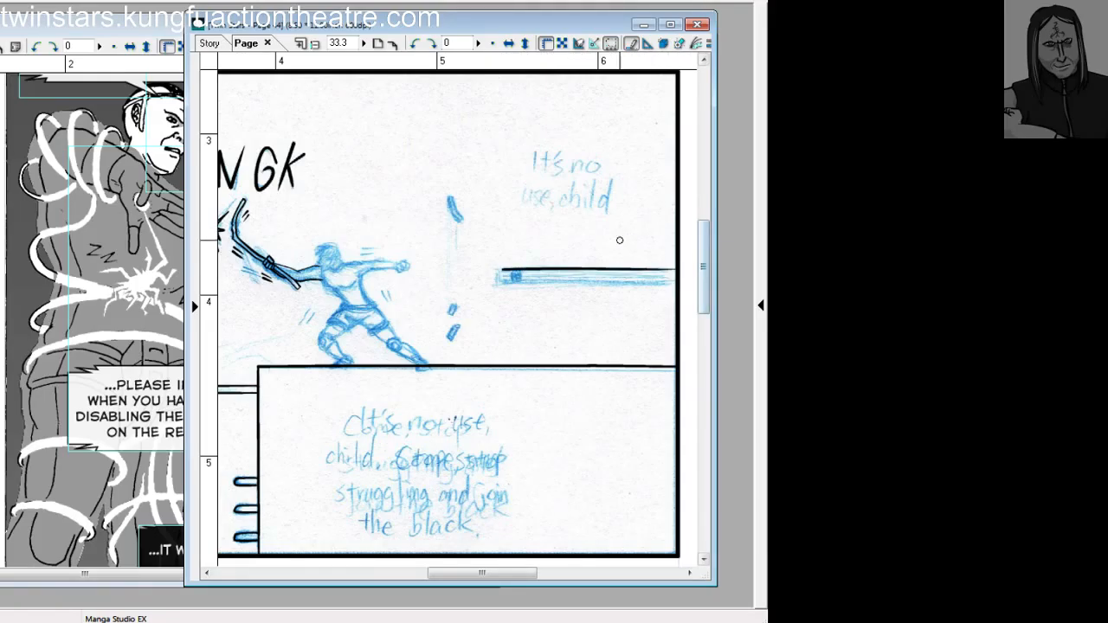
{"action": "left_click_drag", "start_coordinate": [498, 272], "coordinate": [677, 271]}
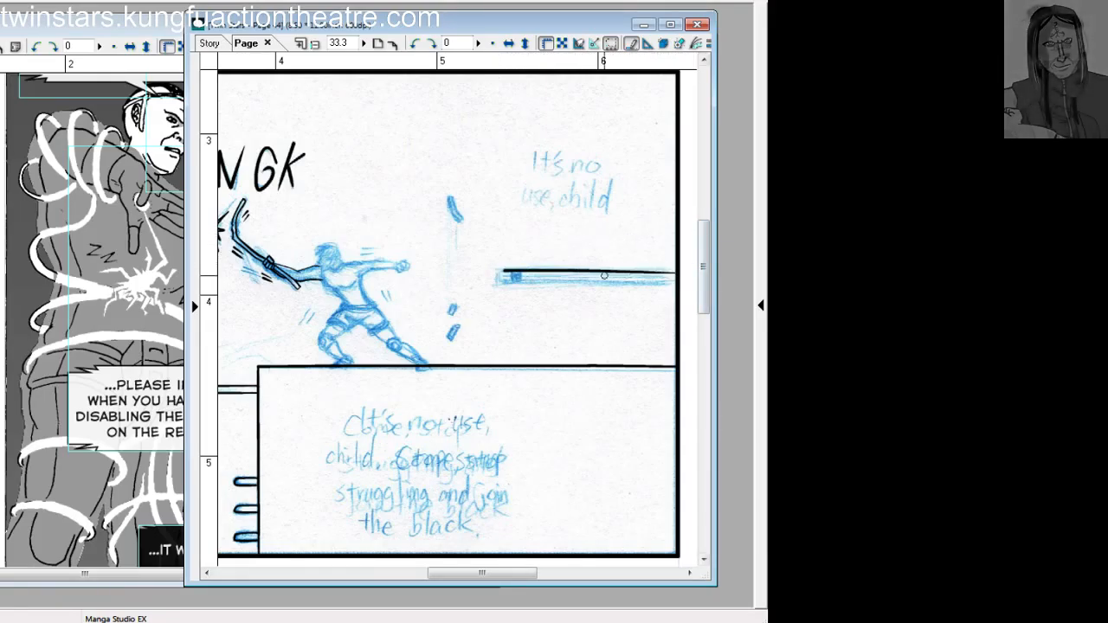
{"action": "key", "text": "ctrl+z"}
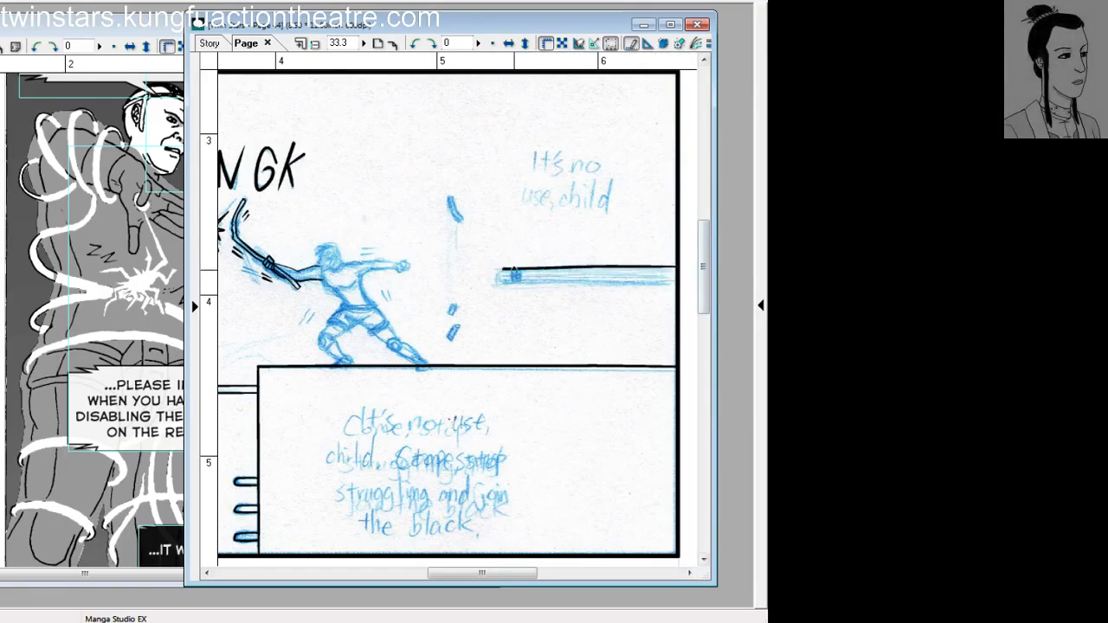
{"action": "key", "text": "ctrl+z"}
{"action": "left_click_drag", "start_coordinate": [505, 269], "coordinate": [677, 267]}
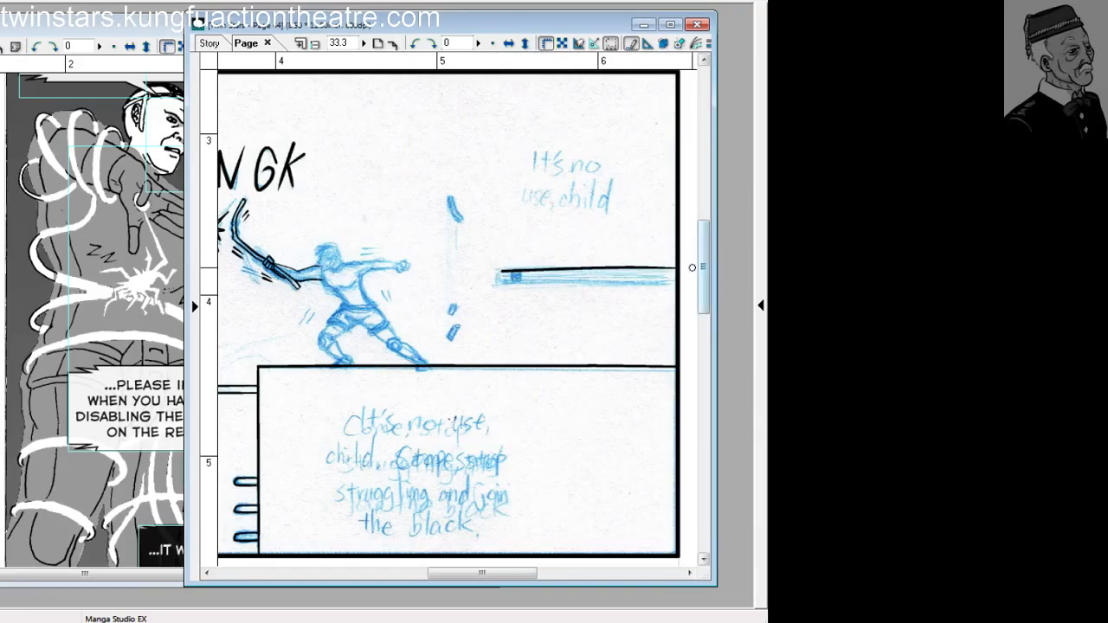
Ink the horizontal bar's upper edge along the pencil line to the panel's side border, comparing strokes by undoing and redoing.
{"action": "left_click_drag", "start_coordinate": [502, 269], "coordinate": [680, 270]}
{"action": "key", "text": "ctrl+z"}
{"action": "key", "text": "ctrl+z"}
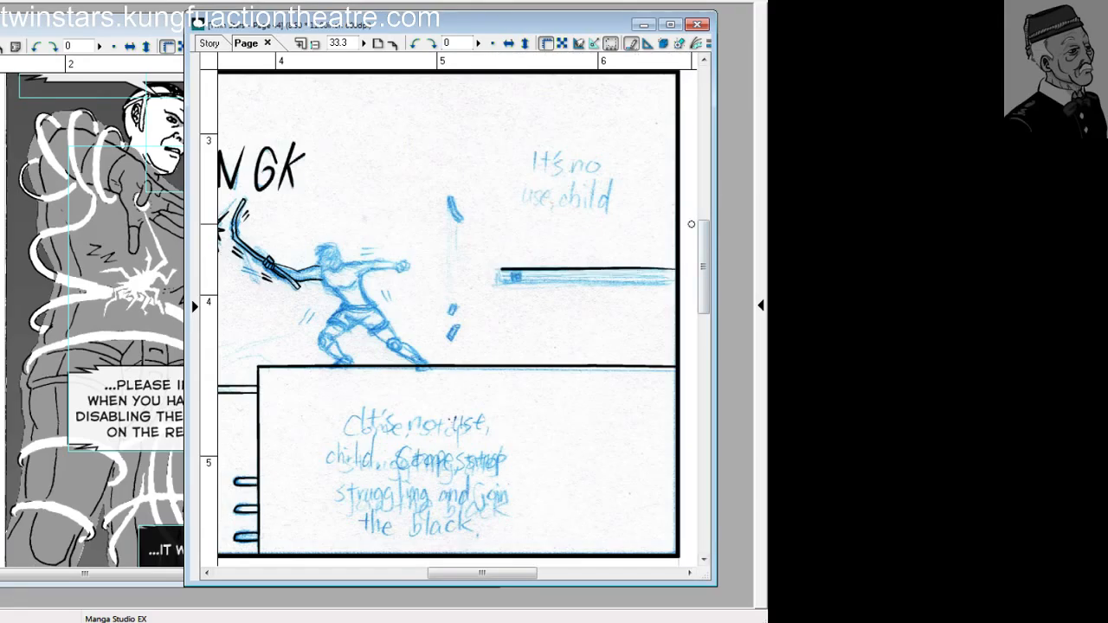
{"action": "key", "text": "ctrl+z"}
{"action": "key", "text": "ctrl+y"}
{"action": "key", "text": "ctrl+z"}
{"action": "key", "text": "ctrl+y"}
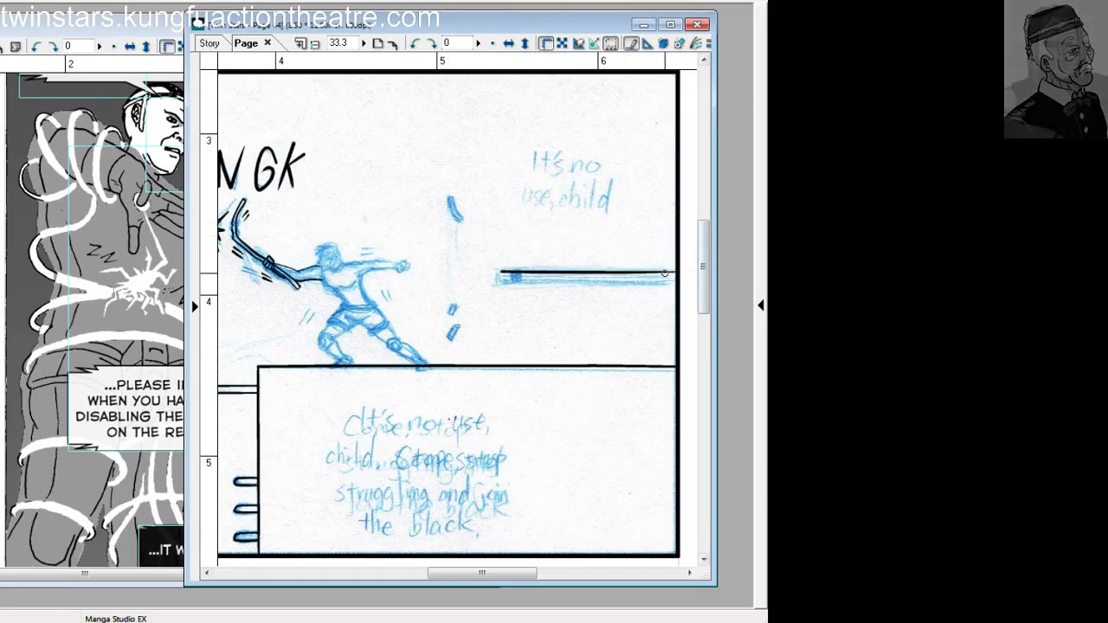
{"action": "key", "text": "ctrl+z"}
{"action": "key", "text": "ctrl+y"}
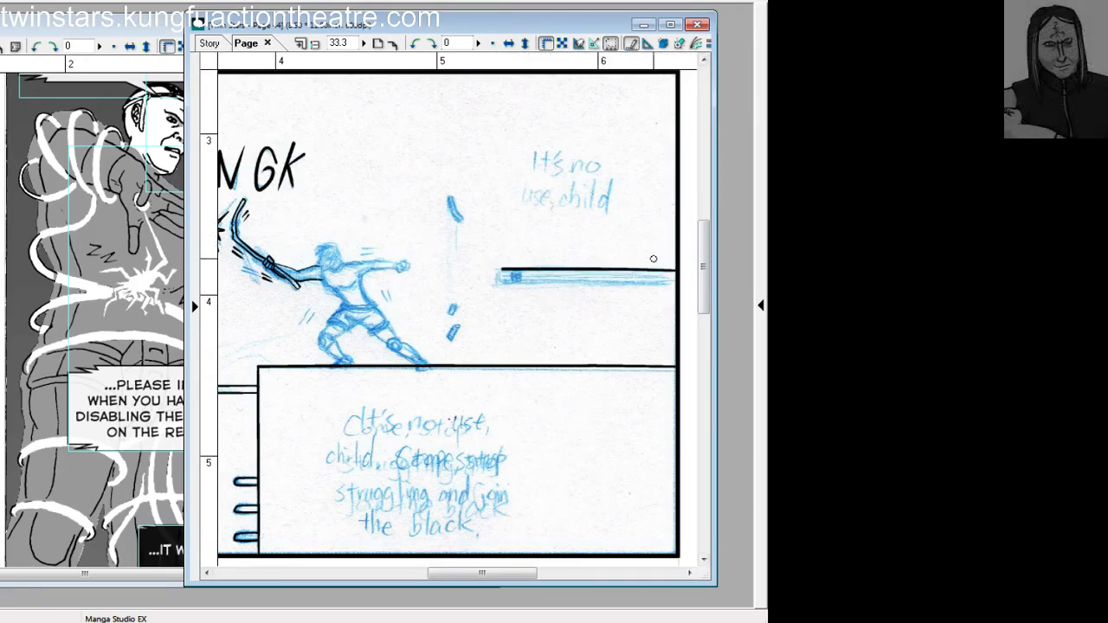
Ink the bar's lower edge parallel to the upper one and touch up both edges as far as the panel's side border.
{"action": "left_click_drag", "start_coordinate": [498, 285], "coordinate": [678, 282]}
{"action": "key", "text": "ctrl+z"}
{"action": "key", "text": "ctrl+z"}
{"action": "key", "text": "ctrl+z"}
{"action": "left_click_drag", "start_coordinate": [502, 285], "coordinate": [678, 283]}
{"action": "key", "text": "ctrl+z"}
{"action": "key", "text": "ctrl+z"}
{"action": "key", "text": "ctrl+z"}
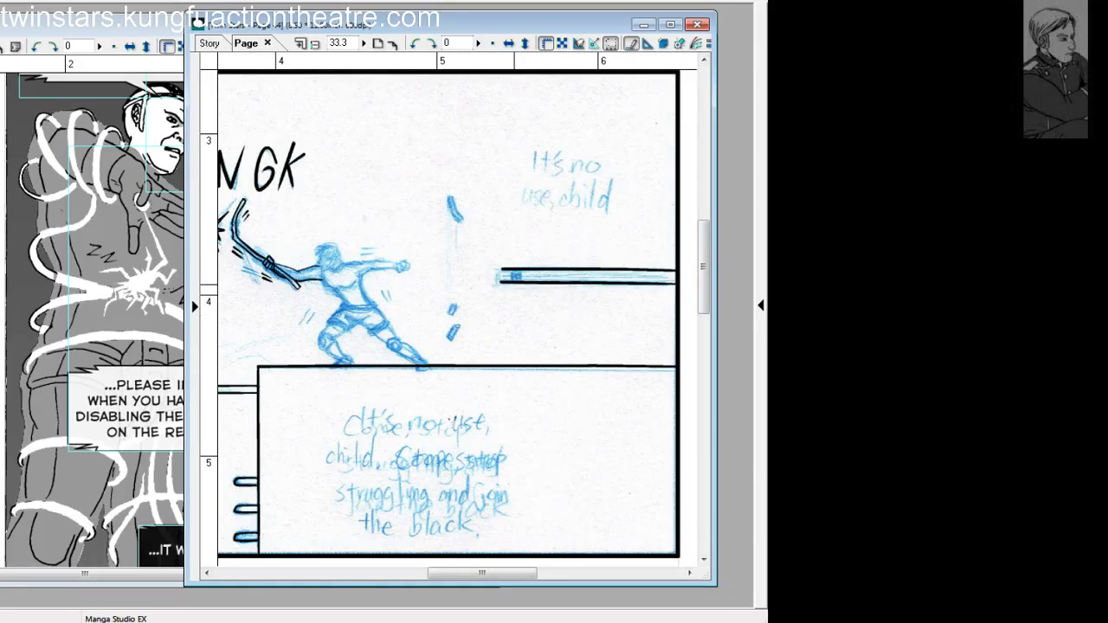
{"action": "left_click_drag", "start_coordinate": [502, 283], "coordinate": [697, 284]}
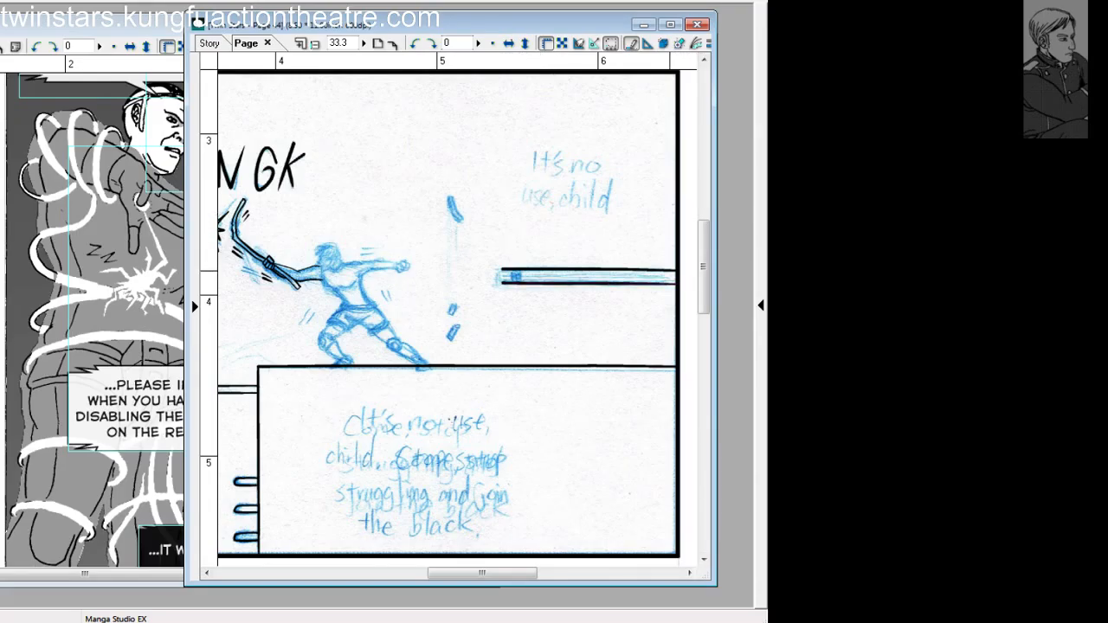
{"action": "left_click_drag", "start_coordinate": [502, 269], "coordinate": [697, 269]}
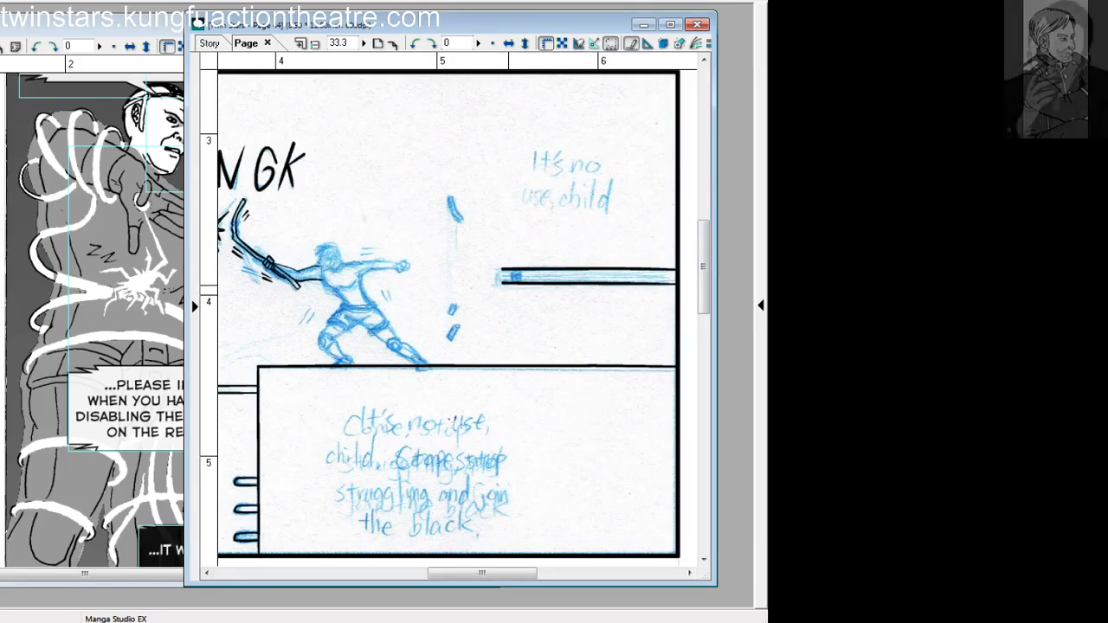
{"action": "left_click_drag", "start_coordinate": [500, 283], "coordinate": [695, 284]}
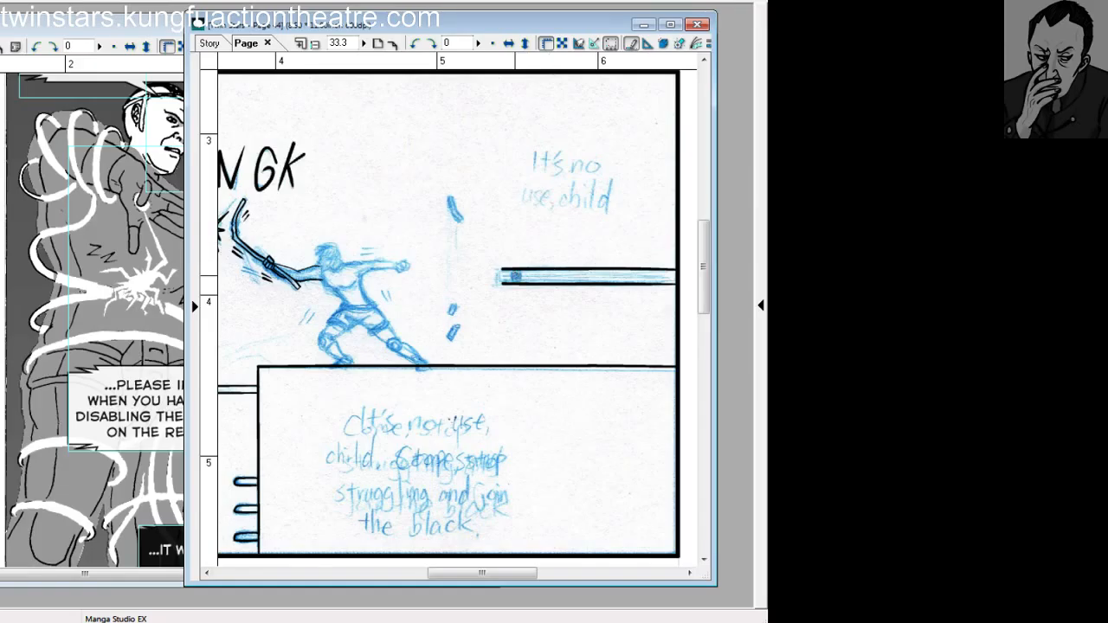
Close the bar's free end, ink the small band beside it, and draw a line along the bar's middle to the border.
{"action": "left_click_drag", "start_coordinate": [502, 270], "coordinate": [502, 283]}
{"action": "key", "text": "ctrl+z"}
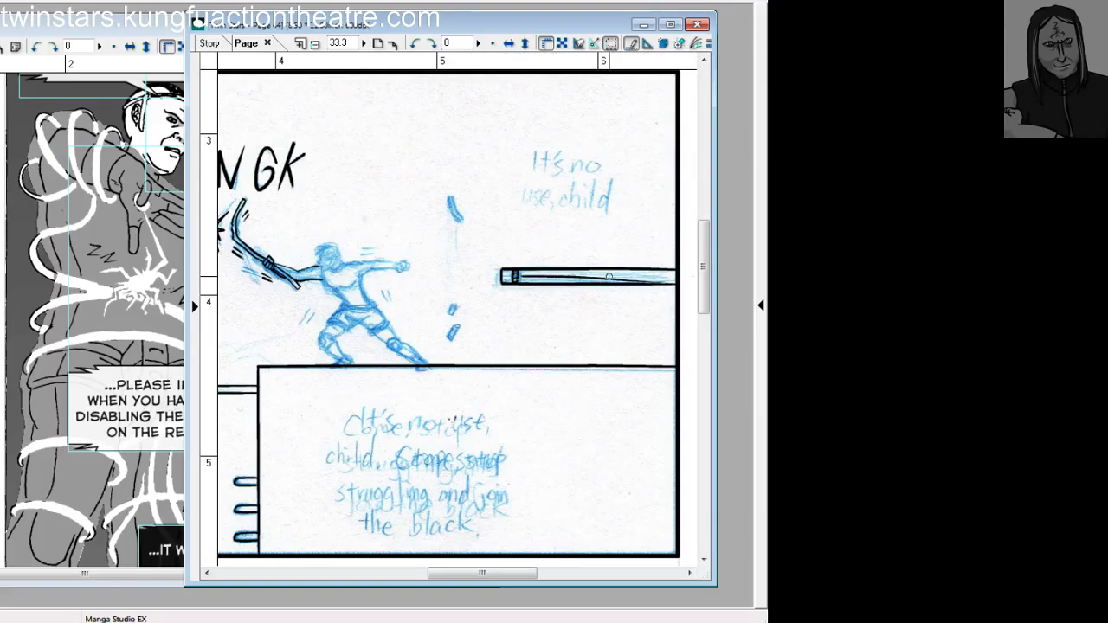
{"action": "left_click_drag", "start_coordinate": [515, 278], "coordinate": [698, 272]}
{"action": "key", "text": "ctrl+z"}
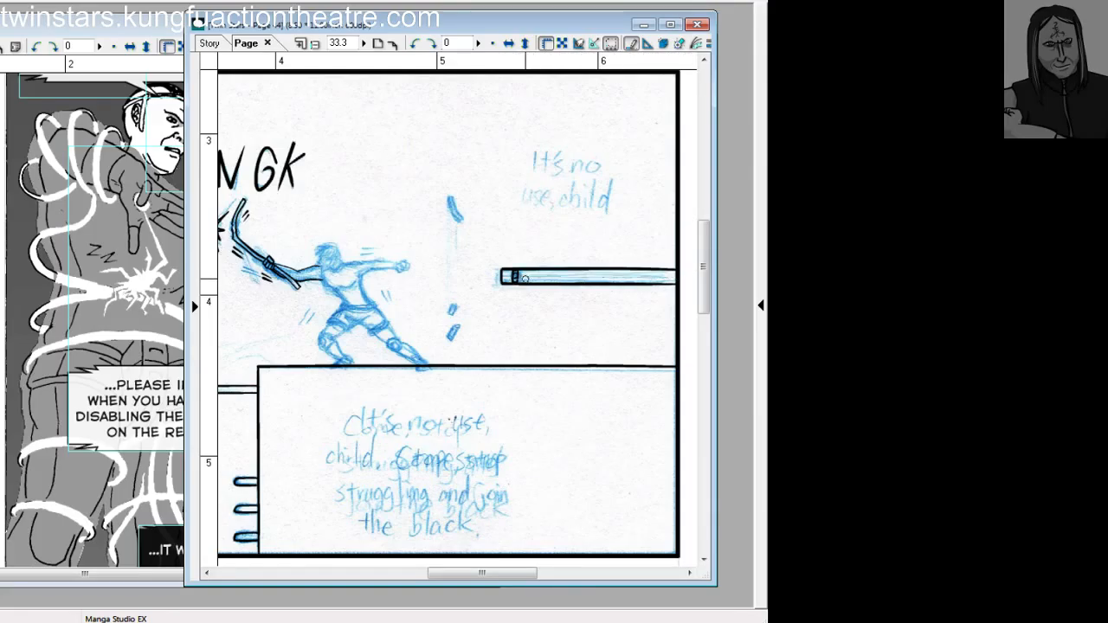
{"action": "left_click_drag", "start_coordinate": [518, 276], "coordinate": [684, 271]}
{"action": "key", "text": "ctrl+z"}
{"action": "left_click_drag", "start_coordinate": [517, 276], "coordinate": [684, 272]}
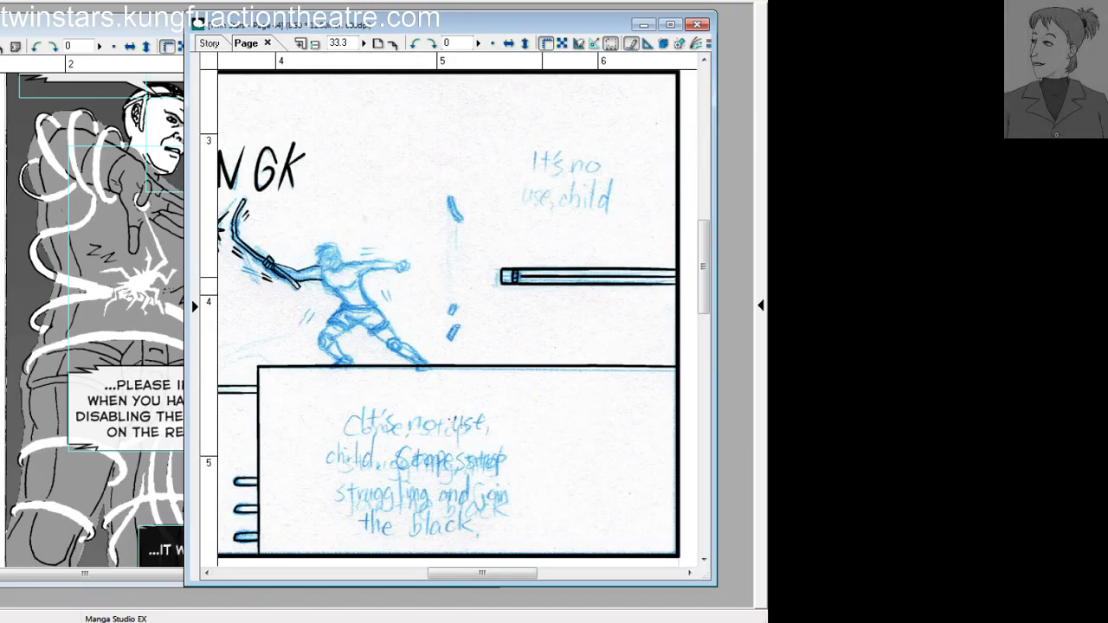
{"action": "left_click_drag", "start_coordinate": [517, 276], "coordinate": [698, 276]}
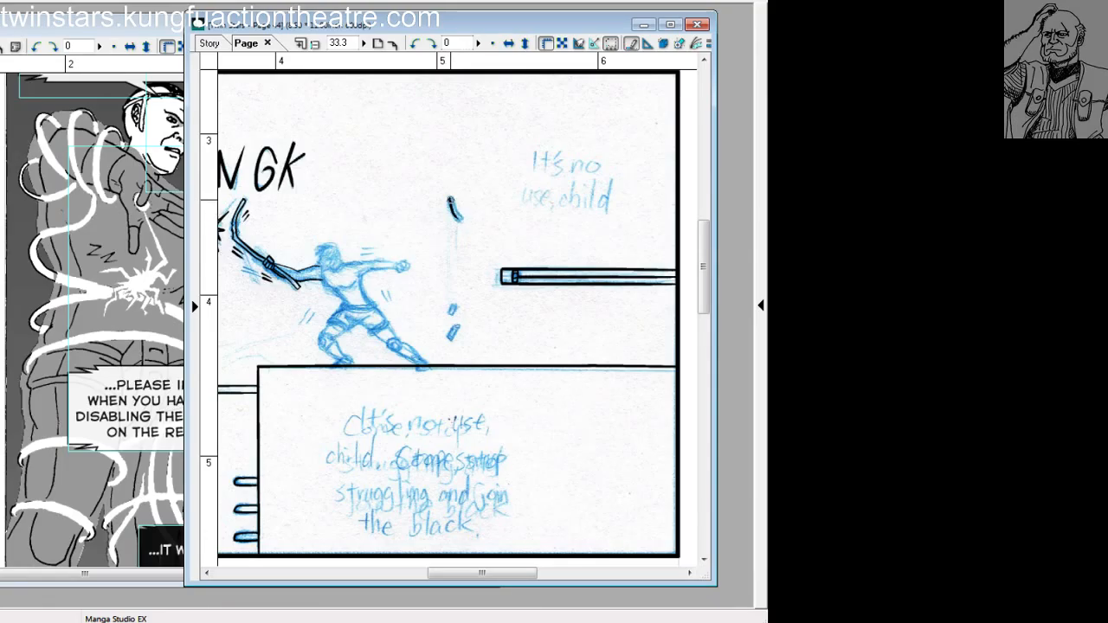
Try to ink the curved fragment floating between the second figure and the bar at a reduced page view.
{"action": "key", "text": "ctrl+minus"}
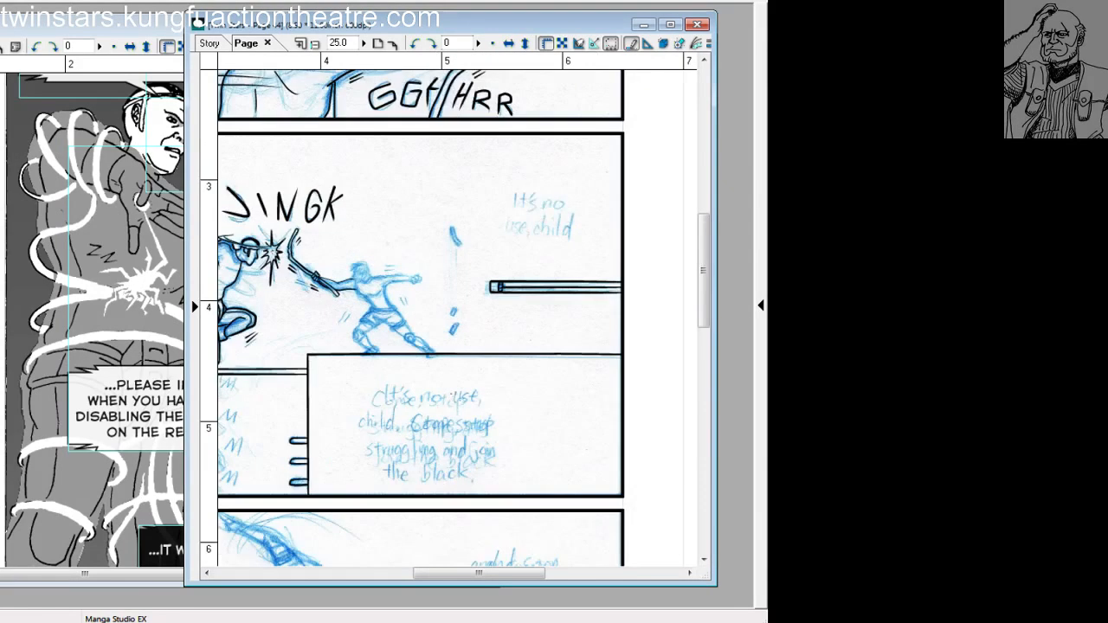
{"action": "scroll", "coordinate": [457, 325], "scroll_direction": "up", "scroll_amount": 3}
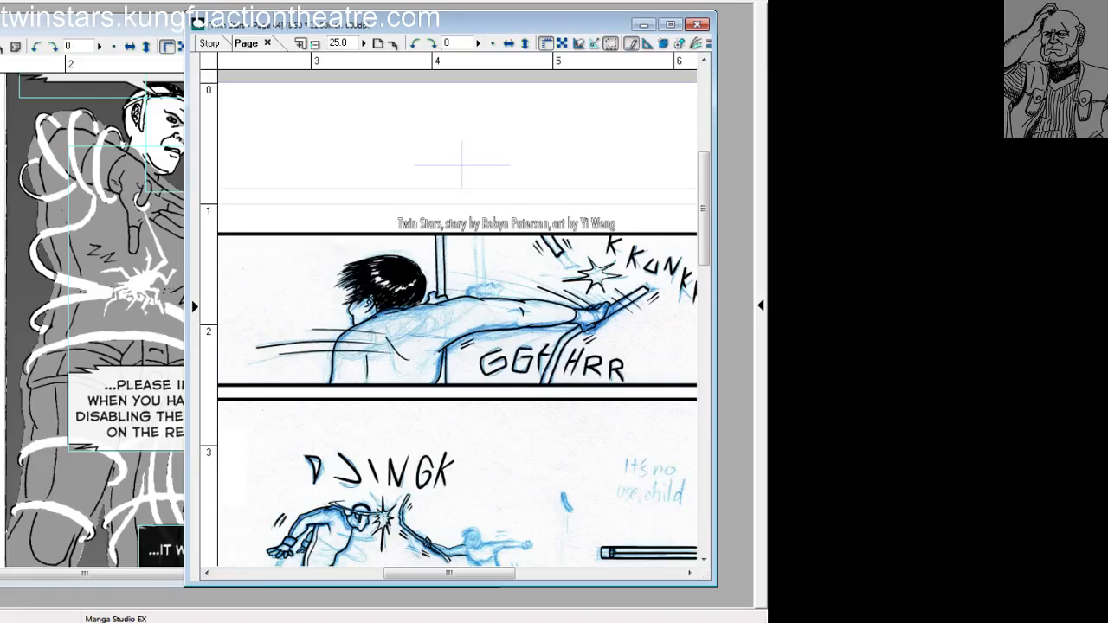
{"action": "left_click_drag", "start_coordinate": [457, 389], "coordinate": [430, 255]}
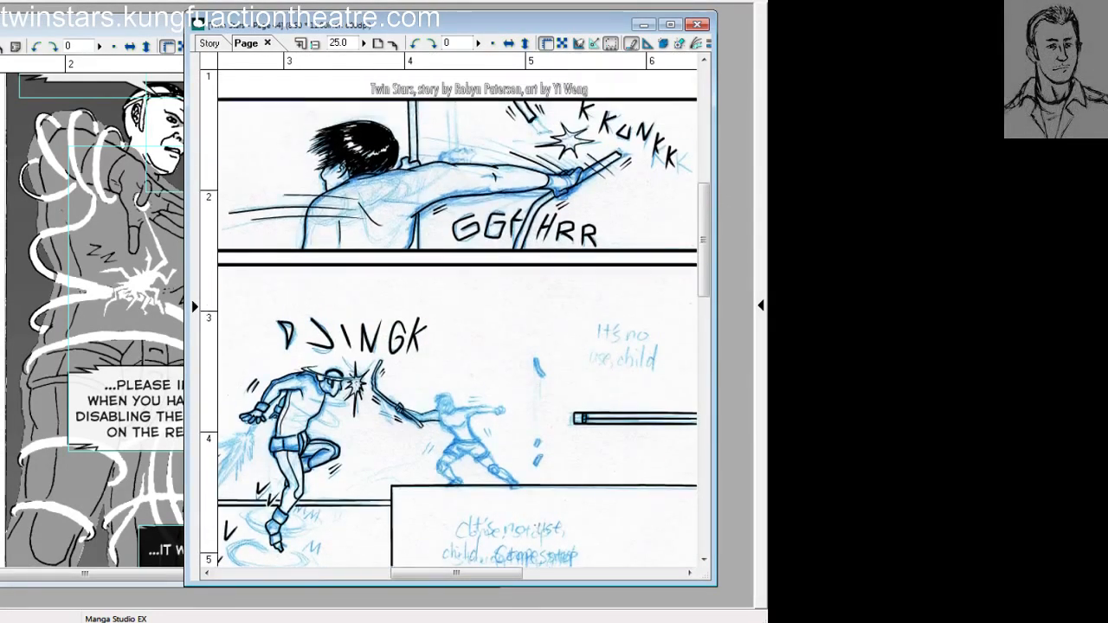
{"action": "scroll", "coordinate": [457, 325], "scroll_direction": "right", "scroll_amount": 1}
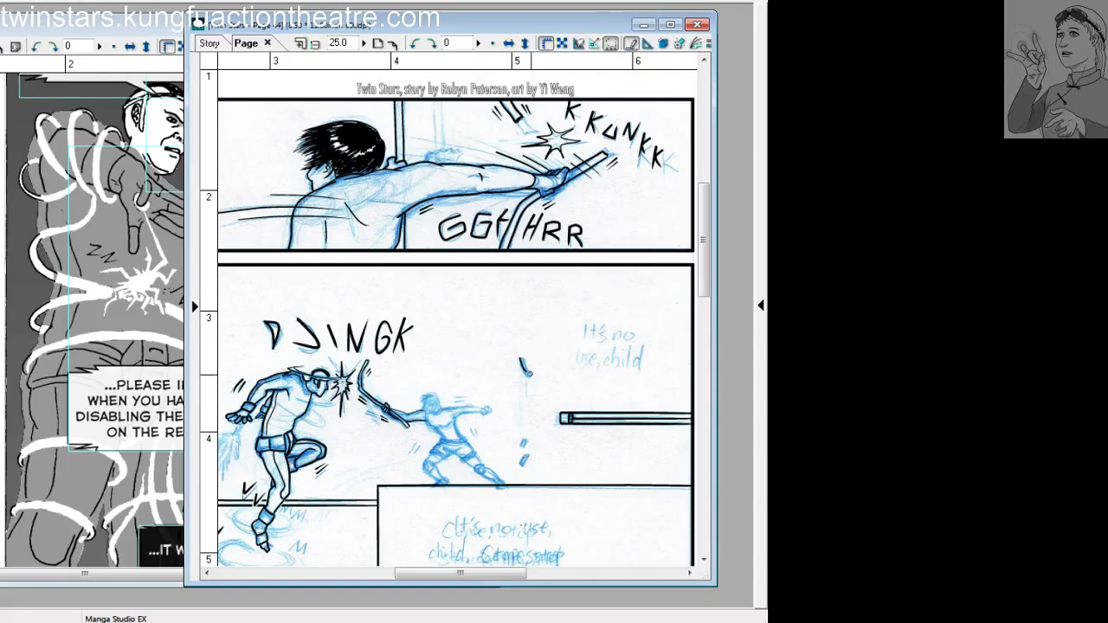
{"action": "key", "text": "ctrl+z"}
{"action": "left_click_drag", "start_coordinate": [521, 358], "coordinate": [531, 377]}
{"action": "key", "text": "ctrl+z"}
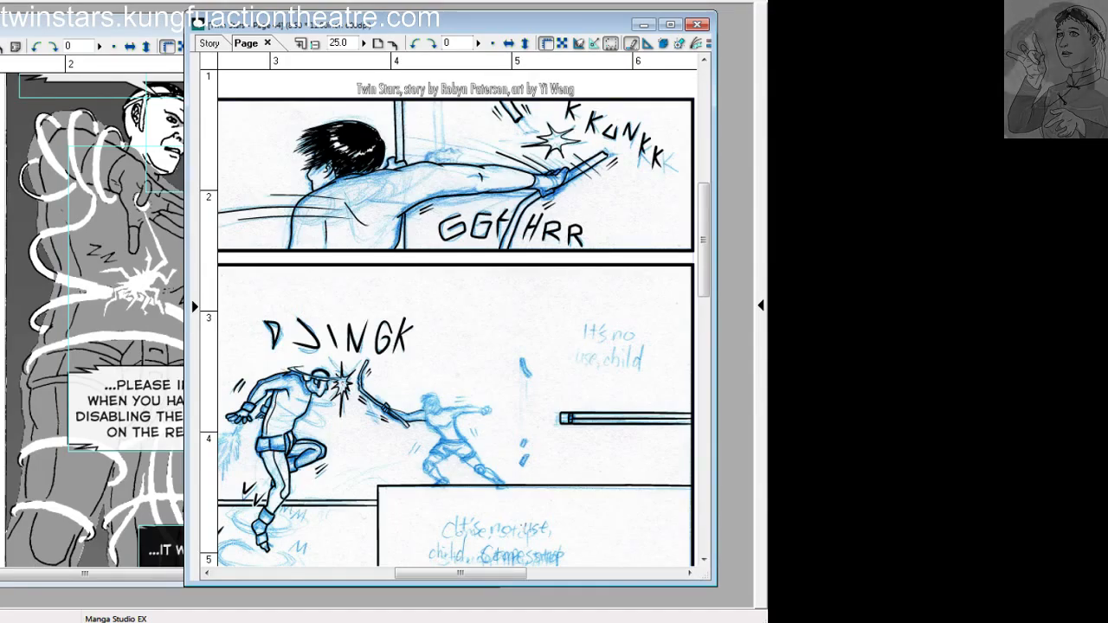
Outline the curved upper fragment and the lowest small fragment between the second figure and the bar.
{"action": "key", "text": "ctrl+plus"}
{"action": "left_click_drag", "start_coordinate": [703, 235], "coordinate": [704, 248]}
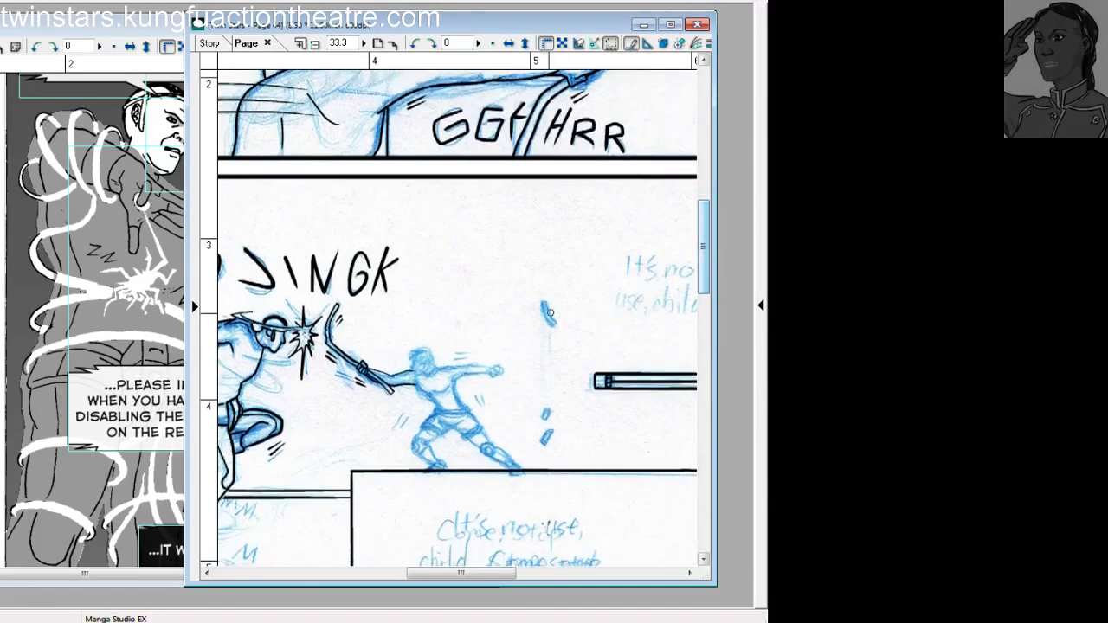
{"action": "left_click_drag", "start_coordinate": [543, 302], "coordinate": [554, 326]}
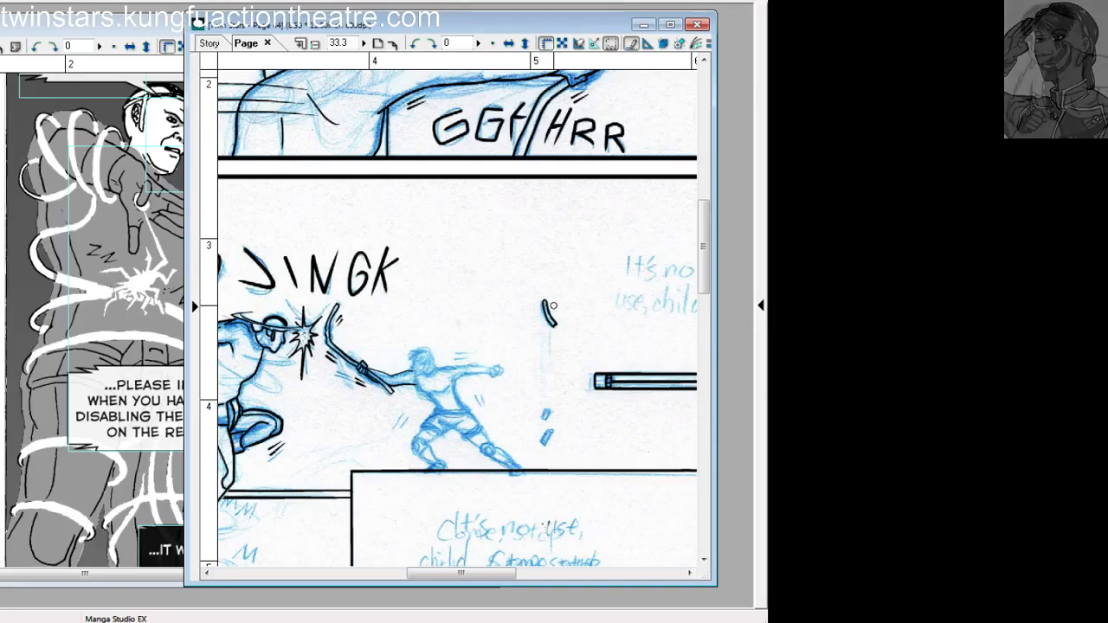
{"action": "left_click_drag", "start_coordinate": [547, 407], "coordinate": [543, 420]}
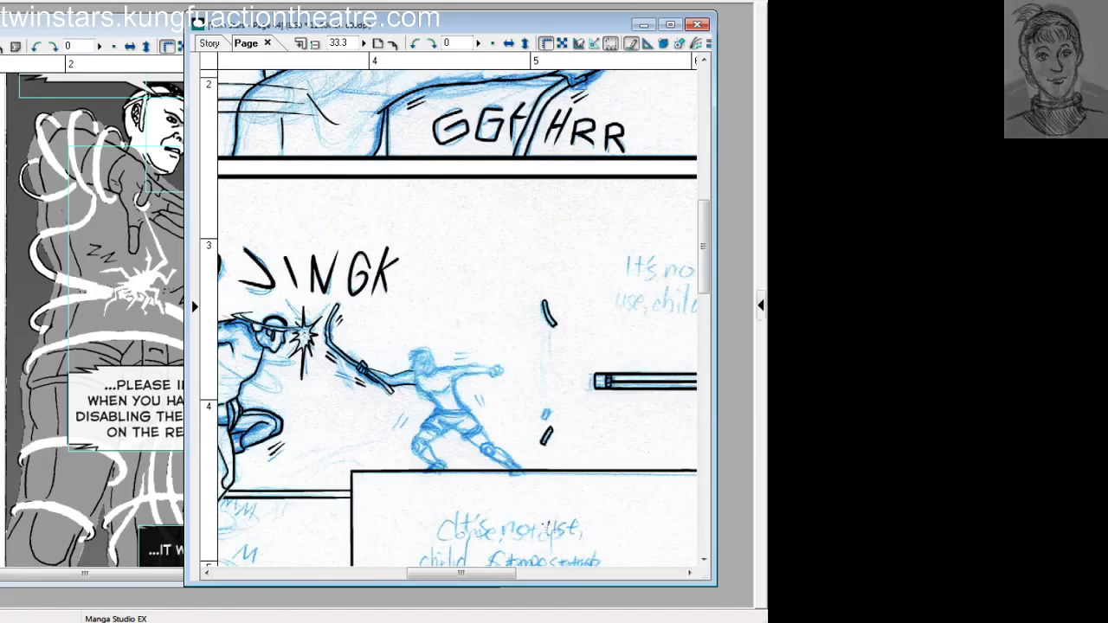
Remove the inked vertical pole lines just behind the figure's head in the page's first panel.
{"action": "scroll", "coordinate": [566, 427], "scroll_direction": "up", "scroll_amount": 3}
{"action": "left_click_drag", "start_coordinate": [703, 205], "coordinate": [702, 207]}
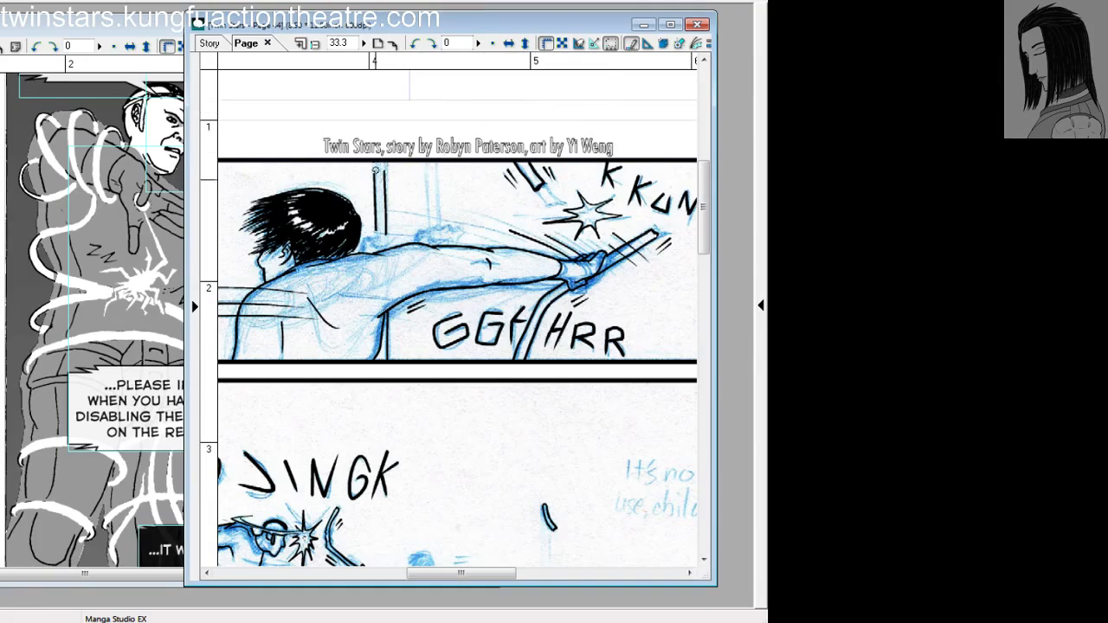
{"action": "mouse_move", "coordinate": [375, 170]}
{"action": "left_mouse_down"}
{"action": "mouse_move", "coordinate": [378, 238]}
{"action": "mouse_move", "coordinate": [393, 194]}
{"action": "mouse_move", "coordinate": [385, 176]}
{"action": "mouse_move", "coordinate": [384, 223]}
{"action": "left_mouse_up"}
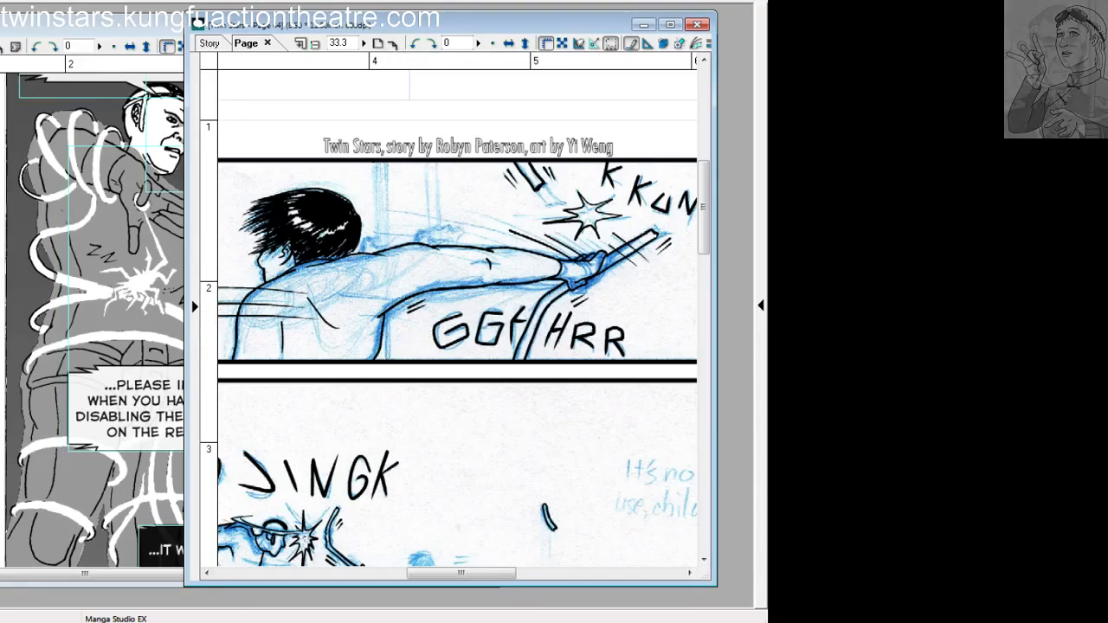
Ink both edges of the narrow vertical pole above the figure's outstretched arm in the first panel, following the pencils.
{"action": "mouse_move", "coordinate": [427, 163]}
{"action": "left_mouse_down"}
{"action": "mouse_move", "coordinate": [427, 206]}
{"action": "mouse_move", "coordinate": [437, 197]}
{"action": "left_mouse_up"}
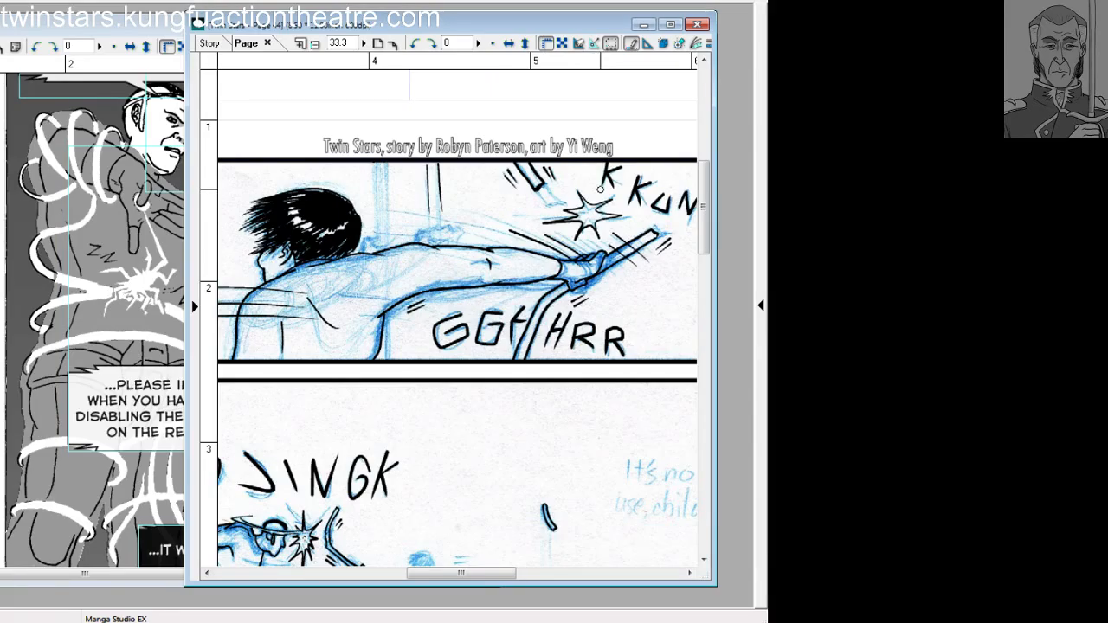
{"action": "key", "text": "ctrl+z"}
{"action": "key", "text": "ctrl+z"}
{"action": "left_click_drag", "start_coordinate": [427, 162], "coordinate": [434, 215]}
{"action": "key", "text": "ctrl+z"}
{"action": "left_click_drag", "start_coordinate": [427, 161], "coordinate": [438, 225]}
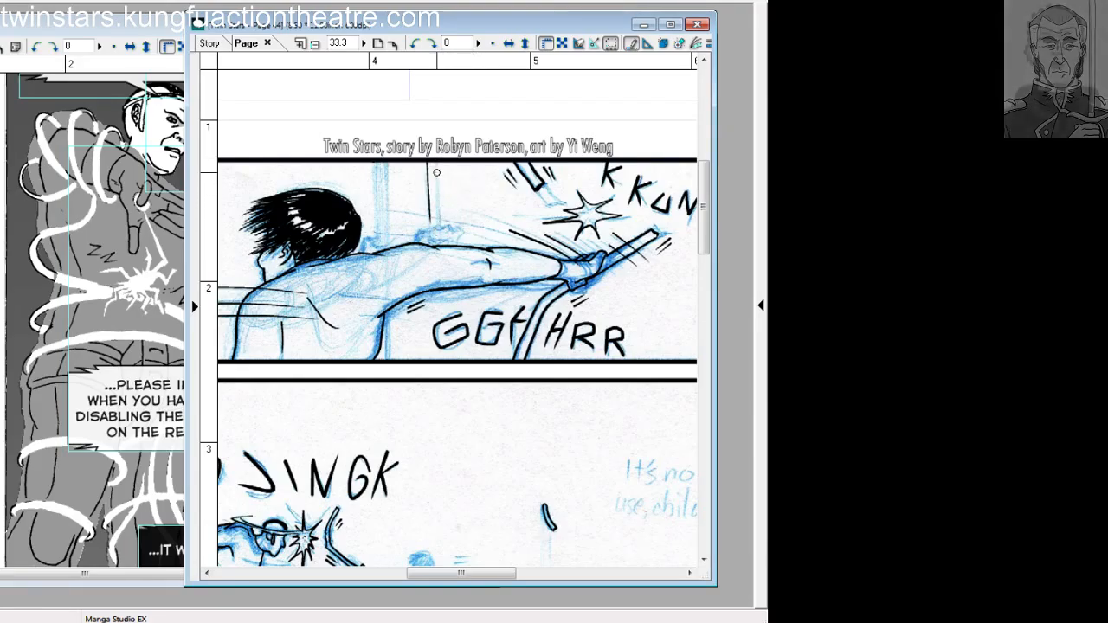
{"action": "left_click_drag", "start_coordinate": [437, 159], "coordinate": [442, 221]}
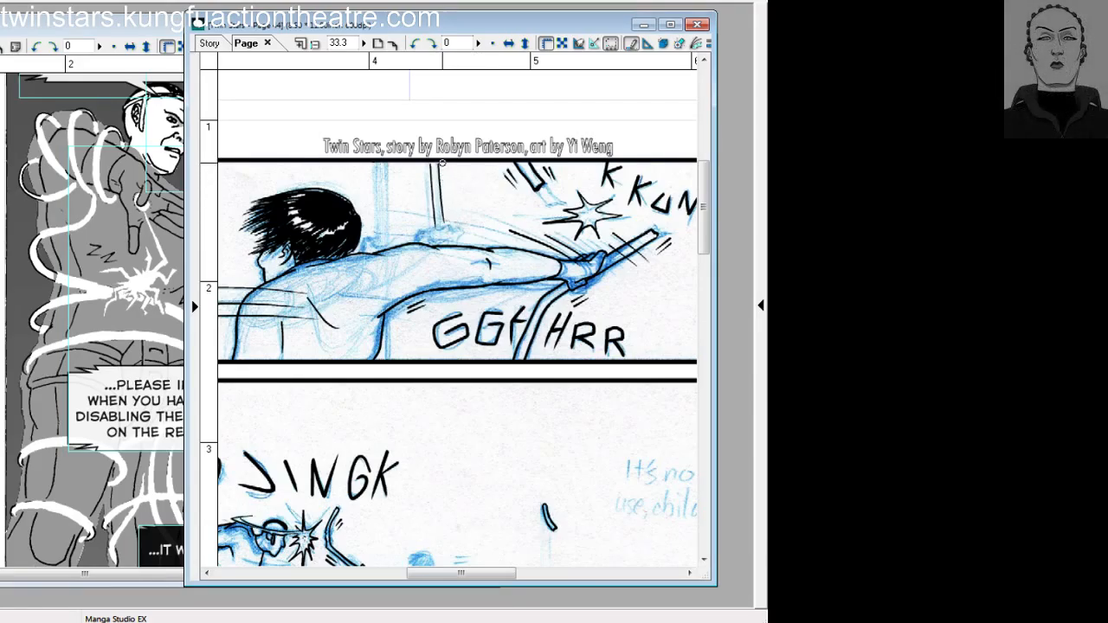
Ink the vertical pole's remaining edge and the small block at its base above the outstretched arm in the first panel.
{"action": "key", "text": "ctrl+z"}
{"action": "left_click_drag", "start_coordinate": [441, 163], "coordinate": [445, 218]}
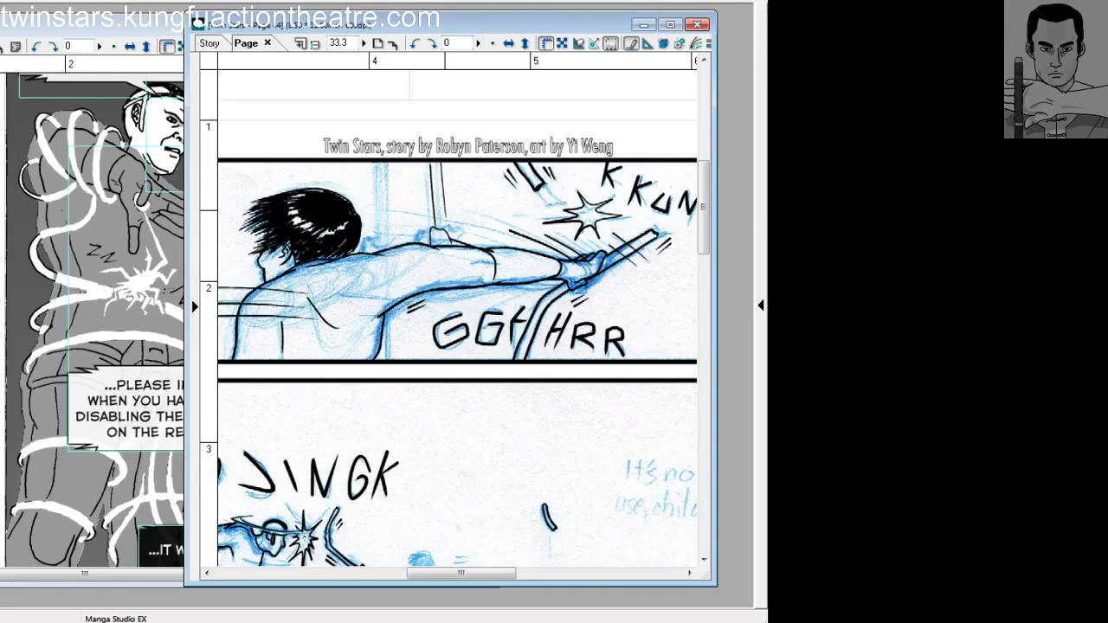
{"action": "left_click_drag", "start_coordinate": [445, 210], "coordinate": [448, 230]}
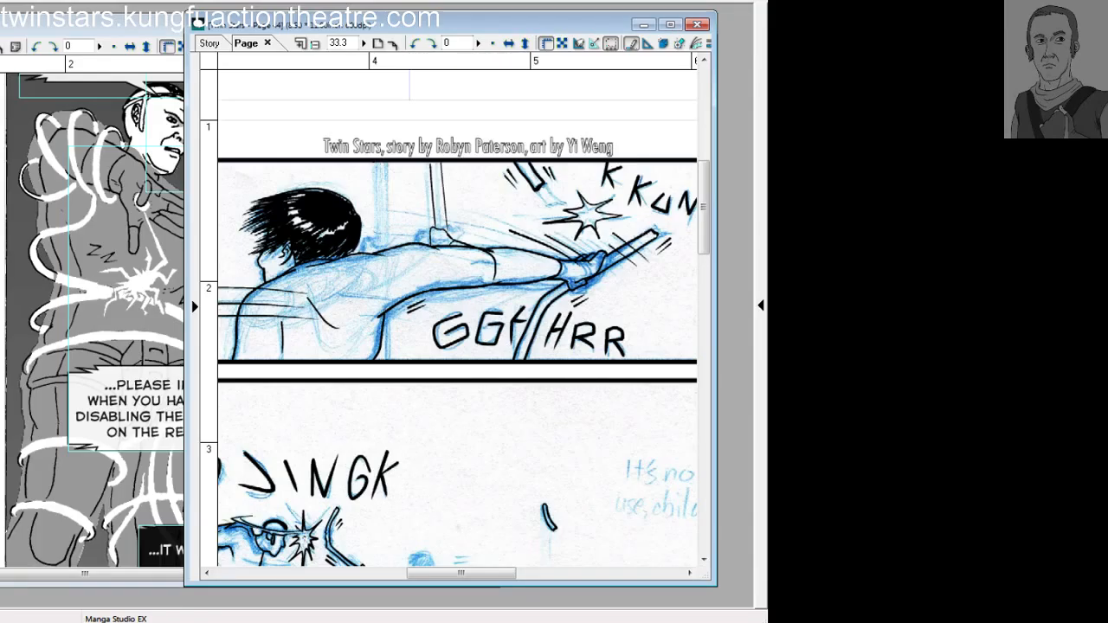
Ink the second panel's staff-swinging figure's hair, face and jaw over the pencils at 50% page view.
{"action": "left_click_drag", "start_coordinate": [528, 502], "coordinate": [481, 145]}
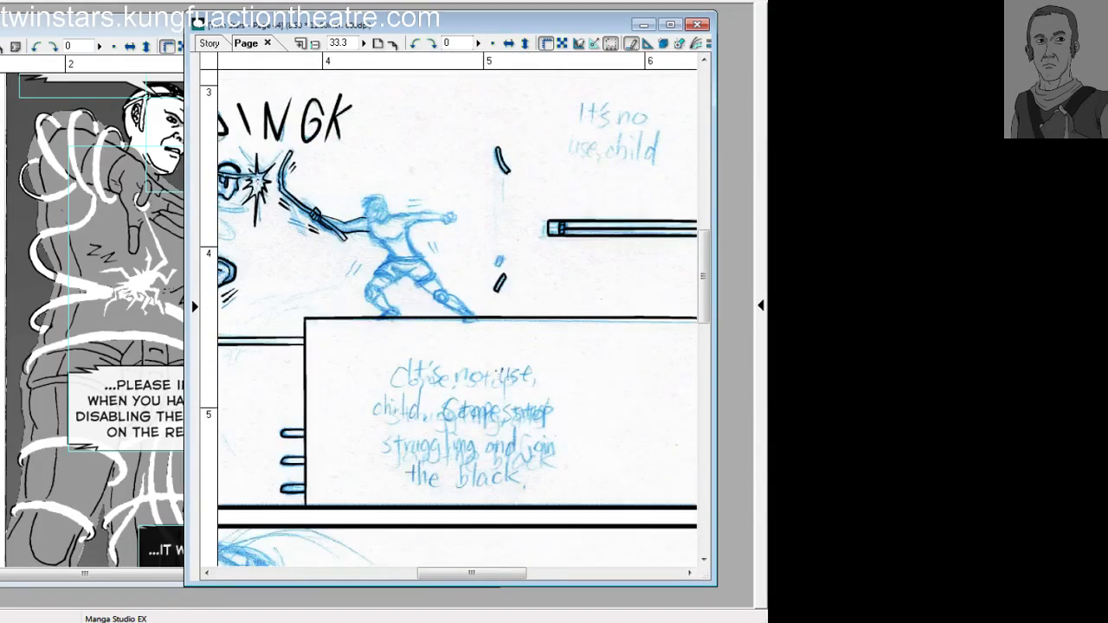
{"action": "key", "text": "ctrl+plus"}
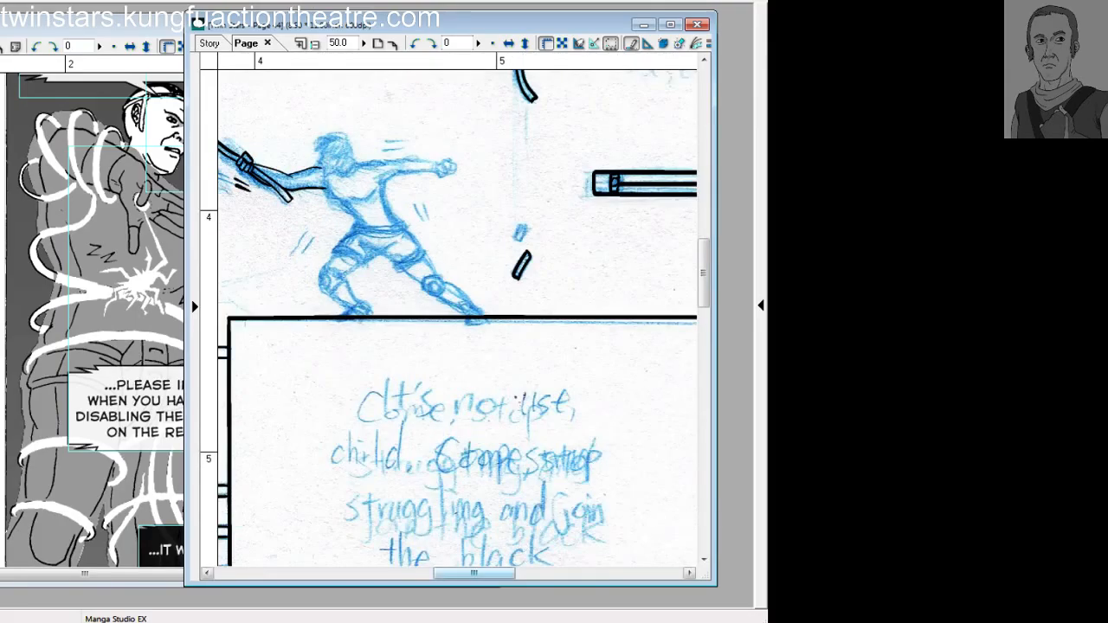
{"action": "left_click_drag", "start_coordinate": [502, 573], "coordinate": [490, 573]}
{"action": "scroll", "coordinate": [450, 318], "scroll_direction": "up", "scroll_amount": 1}
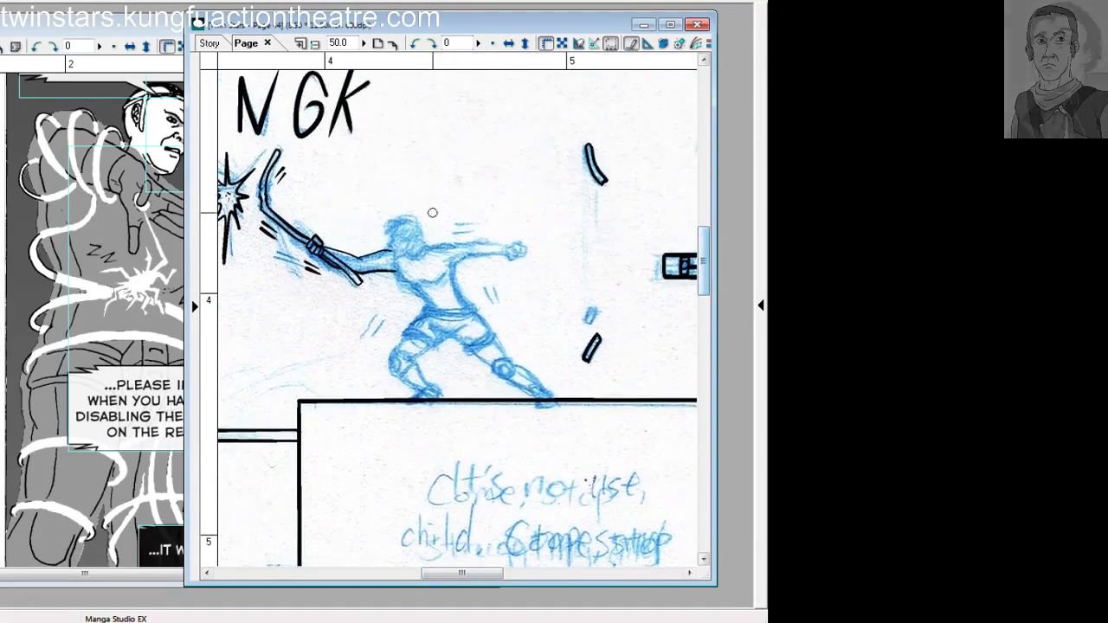
{"action": "left_click_drag", "start_coordinate": [417, 224], "coordinate": [388, 232]}
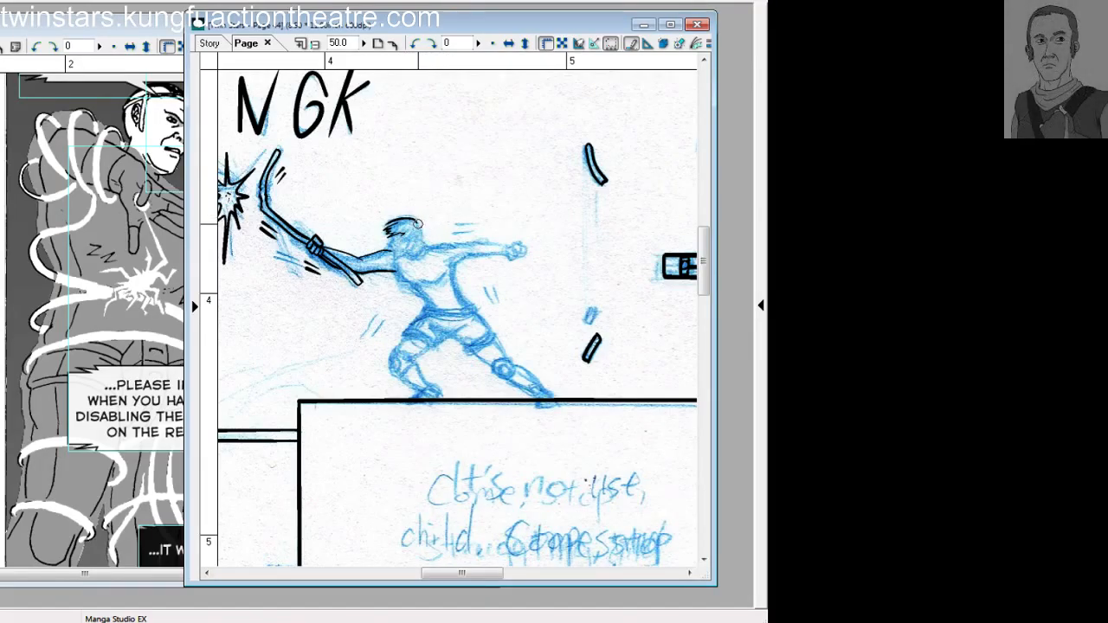
{"action": "mouse_move", "coordinate": [417, 223]}
{"action": "left_mouse_down"}
{"action": "mouse_move", "coordinate": [428, 232]}
{"action": "mouse_move", "coordinate": [405, 218]}
{"action": "mouse_move", "coordinate": [421, 239]}
{"action": "left_mouse_up"}
{"action": "left_click_drag", "start_coordinate": [401, 237], "coordinate": [408, 236]}
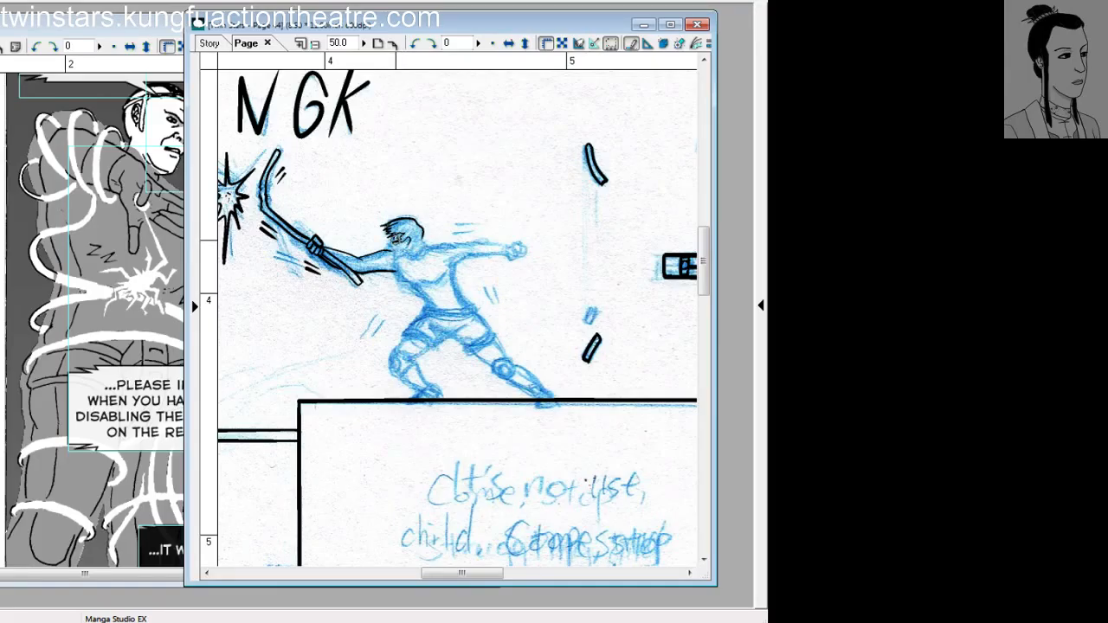
{"action": "left_click_drag", "start_coordinate": [417, 233], "coordinate": [414, 248]}
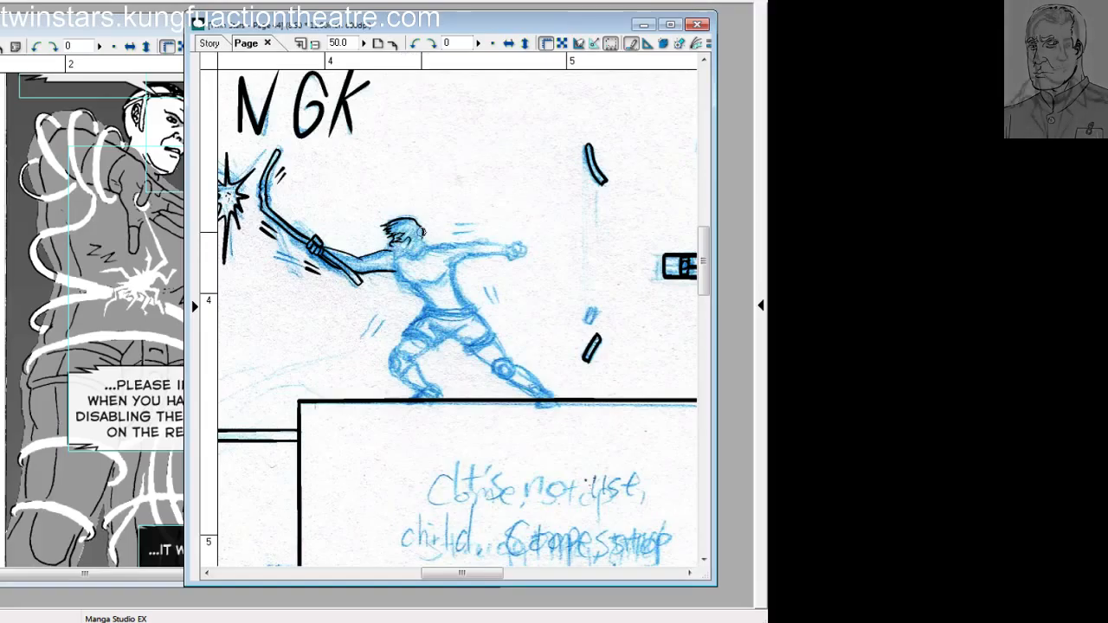
{"action": "left_click_drag", "start_coordinate": [393, 253], "coordinate": [412, 251]}
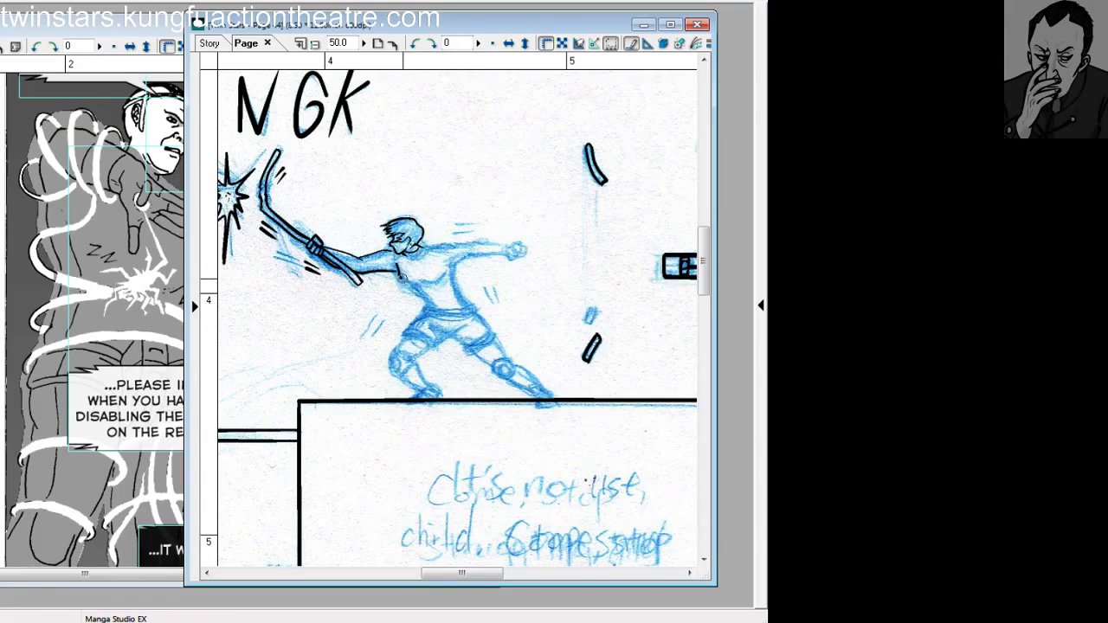
Ink the staff-swinging figure's torso, arms, waistband, shorts, knee pads and both legs down to the feet.
{"action": "left_click_drag", "start_coordinate": [398, 265], "coordinate": [414, 288]}
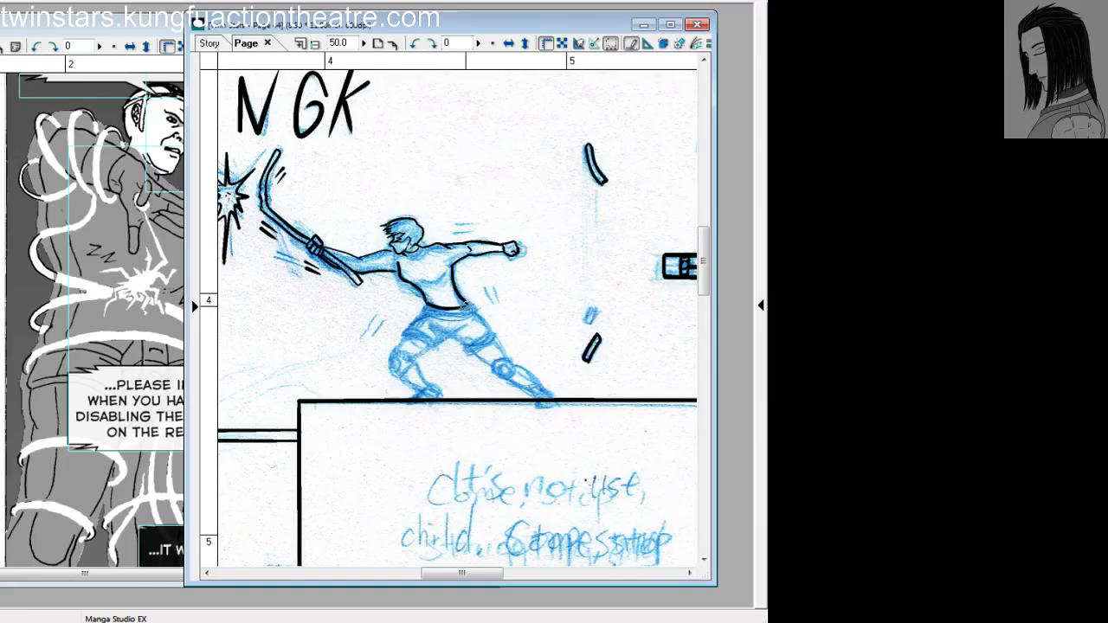
{"action": "left_click_drag", "start_coordinate": [424, 305], "coordinate": [468, 310]}
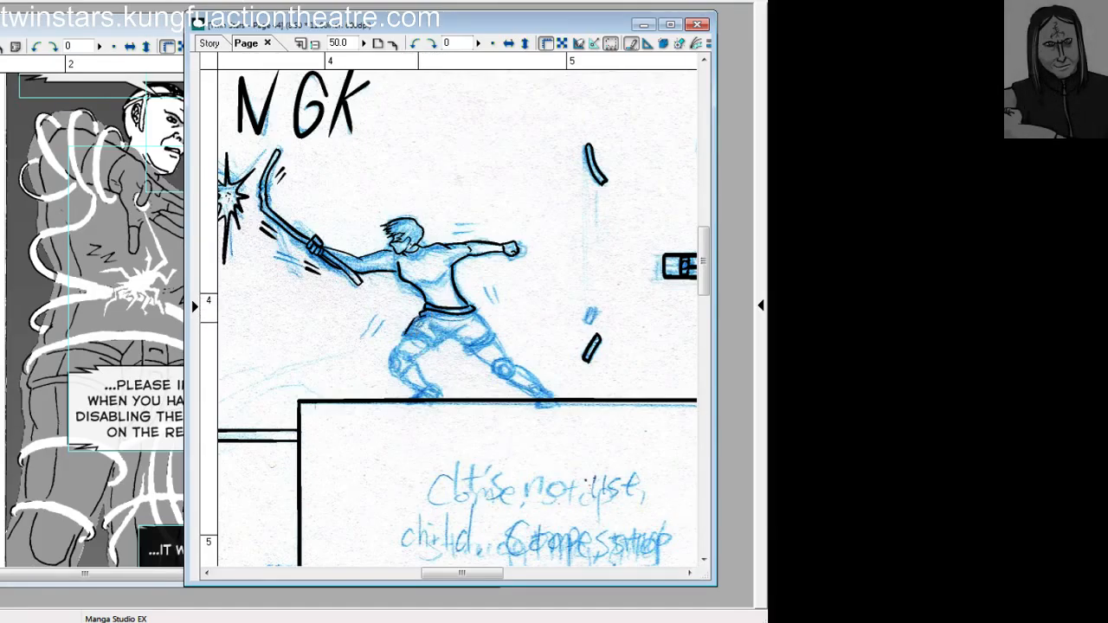
{"action": "left_click_drag", "start_coordinate": [409, 329], "coordinate": [433, 333]}
{"action": "left_click_drag", "start_coordinate": [404, 333], "coordinate": [430, 340]}
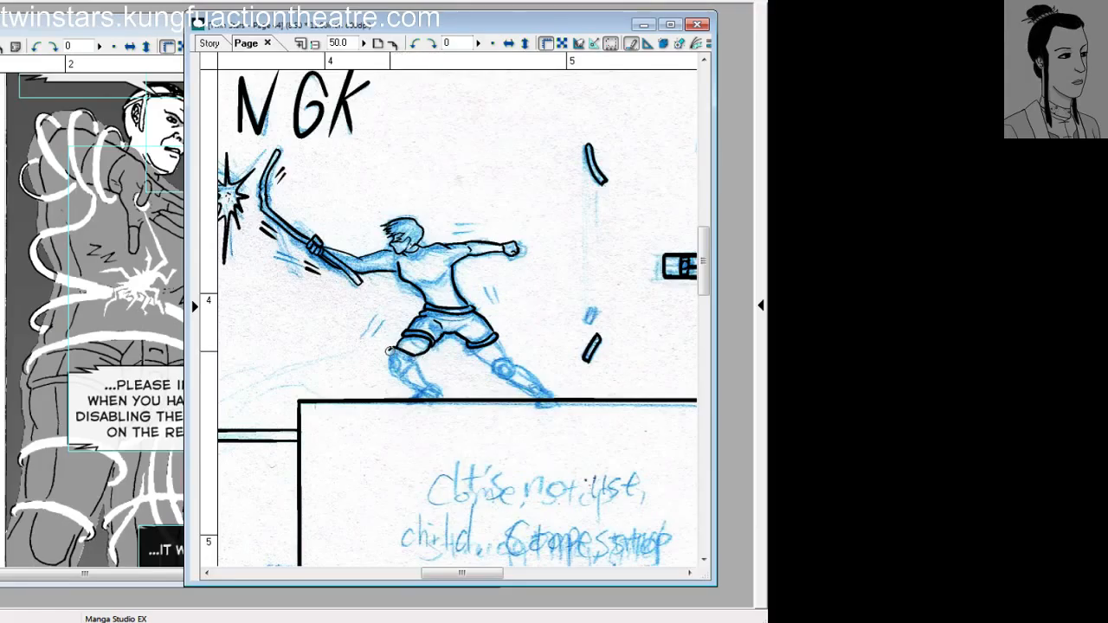
{"action": "left_click_drag", "start_coordinate": [403, 361], "coordinate": [395, 368]}
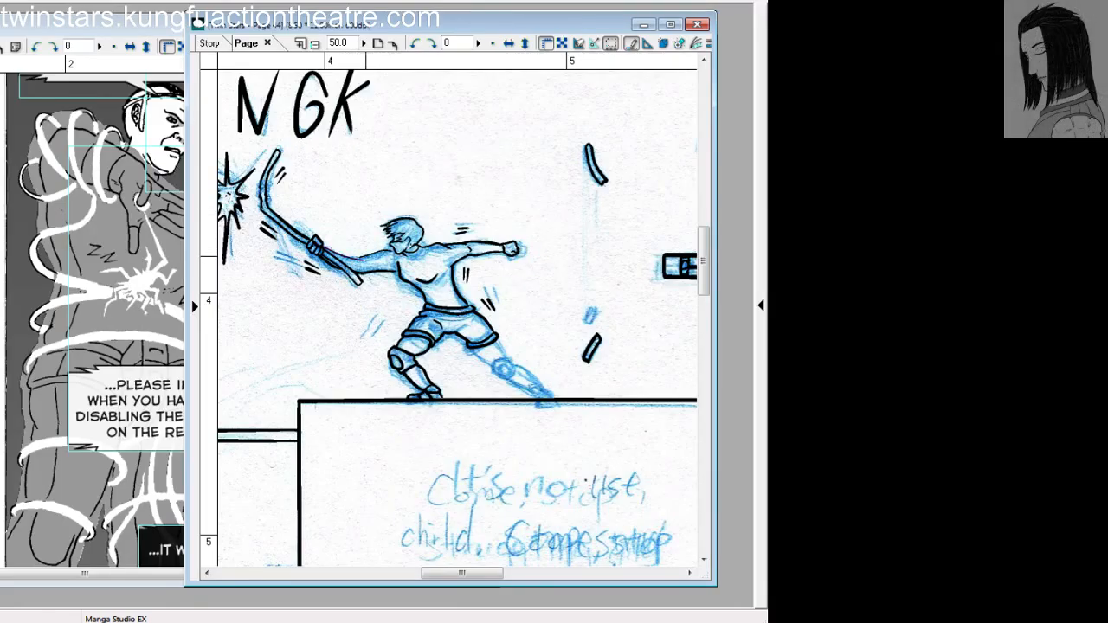
{"action": "left_click_drag", "start_coordinate": [323, 248], "coordinate": [361, 260]}
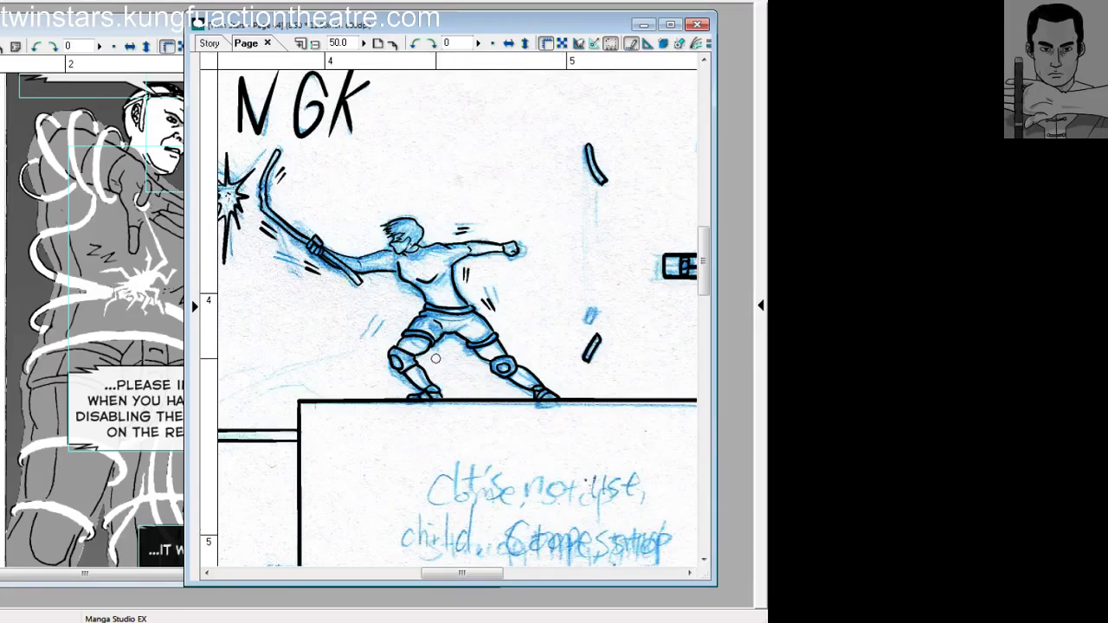
Add short motion lines around the staff-swinging figure's legs, rear foot, hip and staff arm.
{"action": "left_click_drag", "start_coordinate": [439, 363], "coordinate": [444, 373]}
{"action": "left_click_drag", "start_coordinate": [534, 362], "coordinate": [590, 390]}
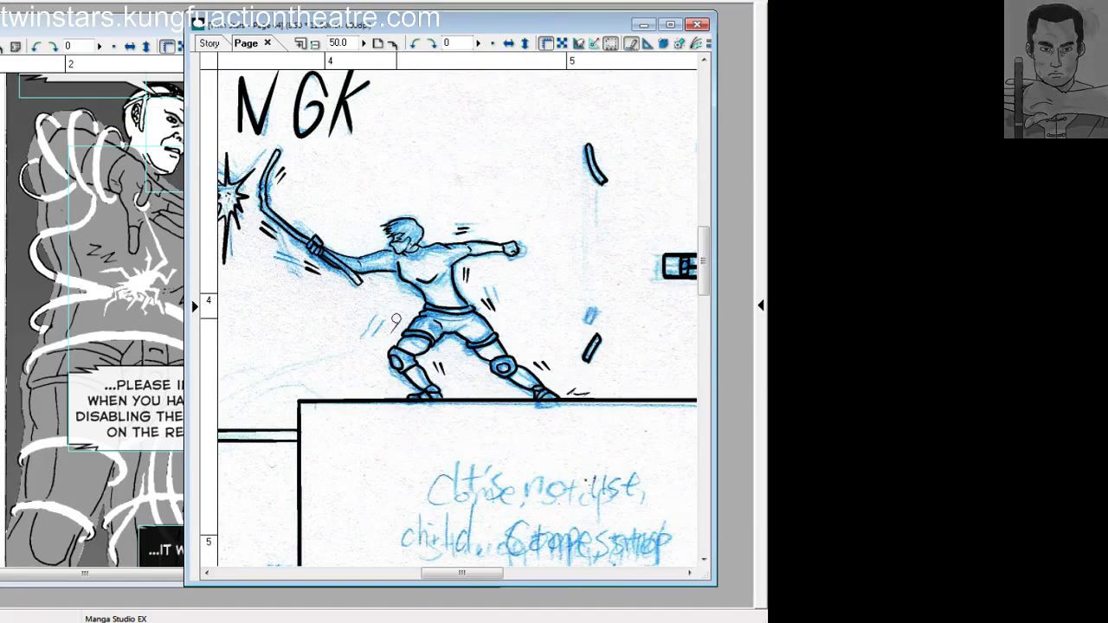
{"action": "left_click_drag", "start_coordinate": [390, 334], "coordinate": [401, 322]}
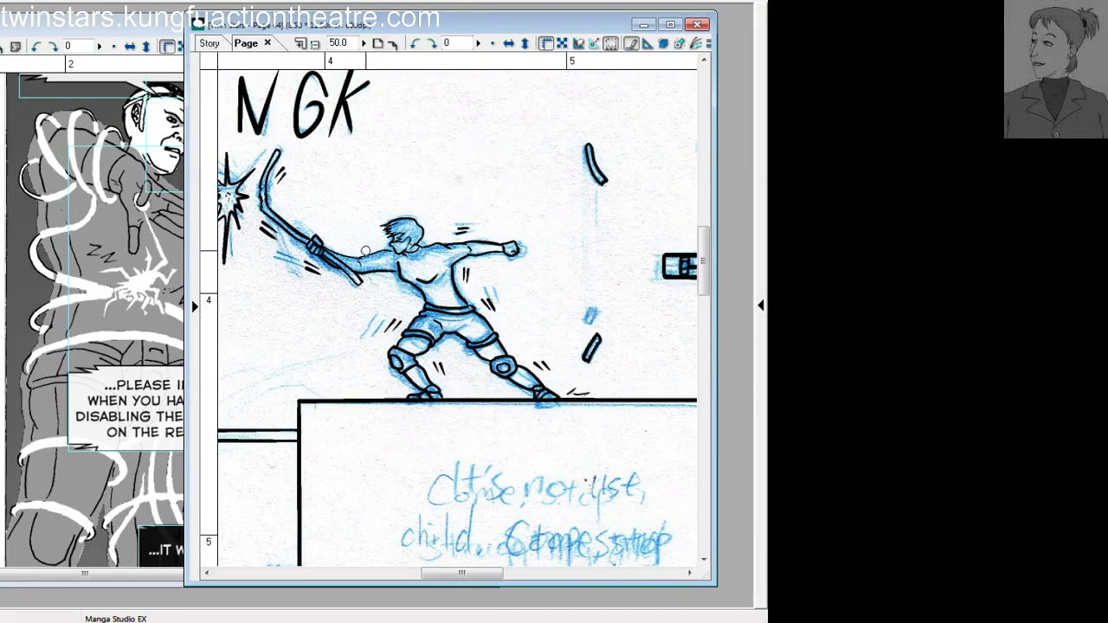
{"action": "left_click_drag", "start_coordinate": [334, 241], "coordinate": [350, 245]}
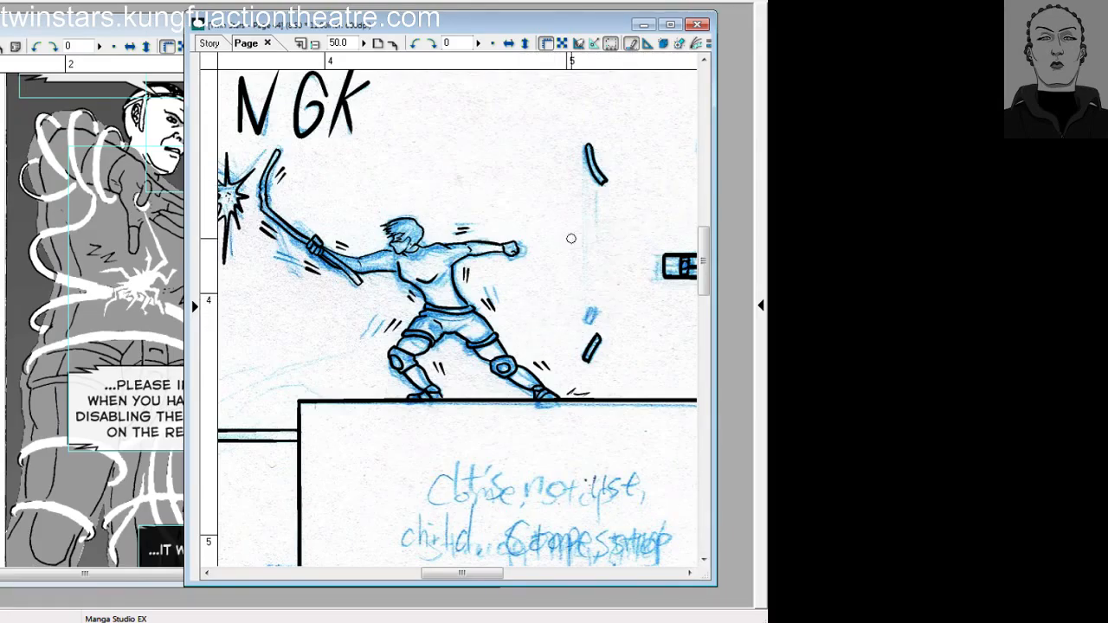
Ink the dome and curved inner band of the lower figure's headgear in the third panel, redoing uneven strokes.
{"action": "left_click_drag", "start_coordinate": [461, 573], "coordinate": [419, 573]}
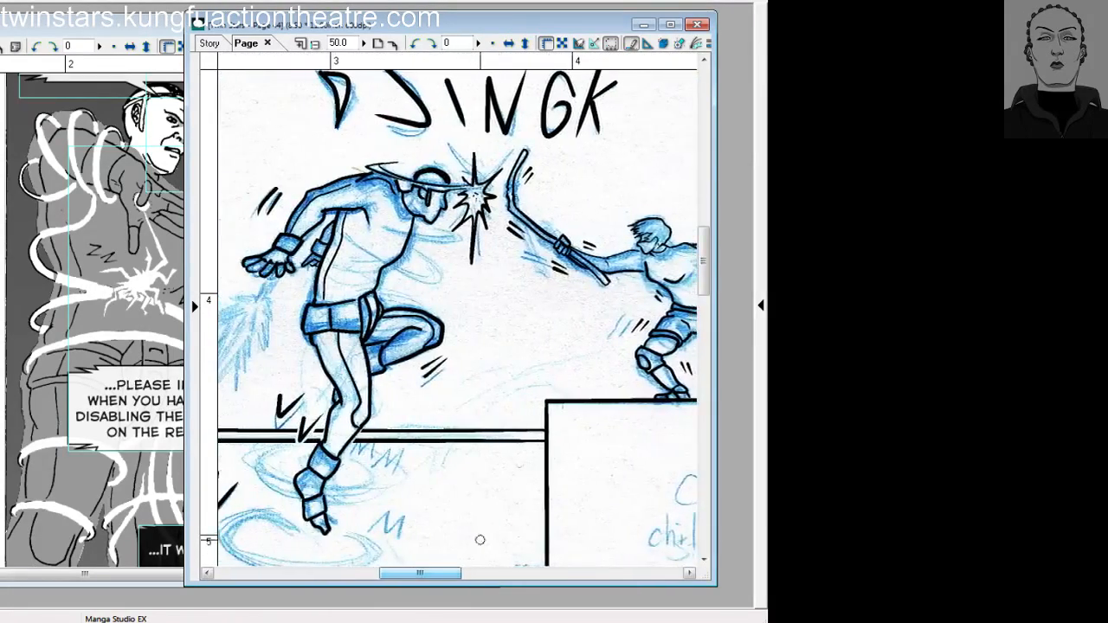
{"action": "left_click_drag", "start_coordinate": [703, 260], "coordinate": [703, 349]}
{"action": "mouse_move", "coordinate": [420, 573]}
{"action": "left_mouse_down"}
{"action": "mouse_move", "coordinate": [380, 573]}
{"action": "mouse_move", "coordinate": [426, 573]}
{"action": "left_mouse_up"}
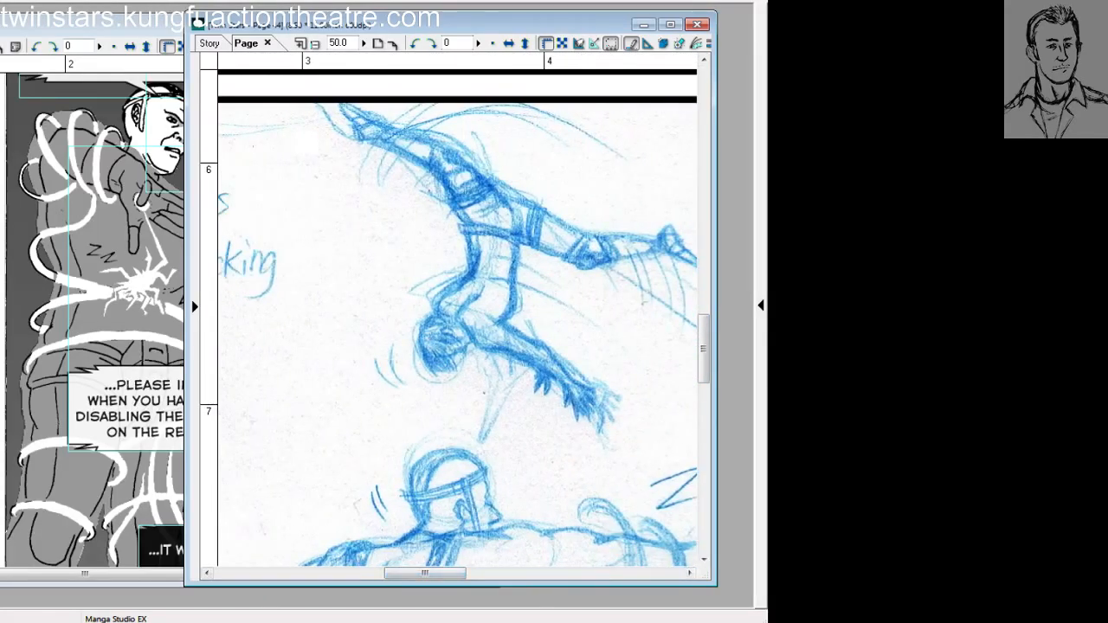
{"action": "left_click_drag", "start_coordinate": [703, 349], "coordinate": [703, 378]}
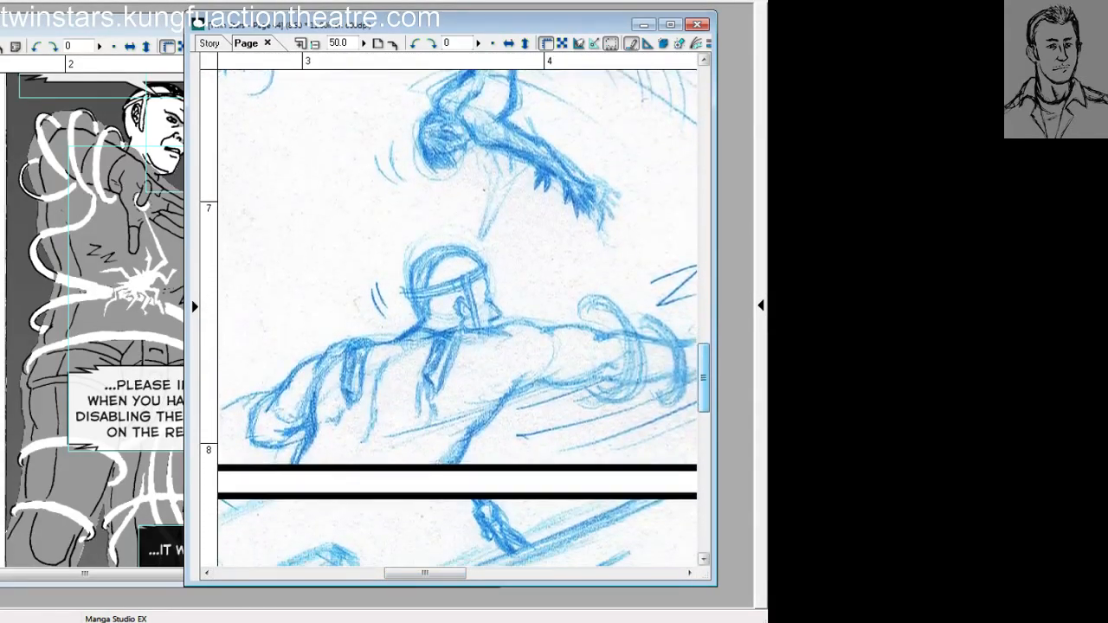
{"action": "left_click_drag", "start_coordinate": [408, 289], "coordinate": [481, 255]}
{"action": "key", "text": "ctrl+z"}
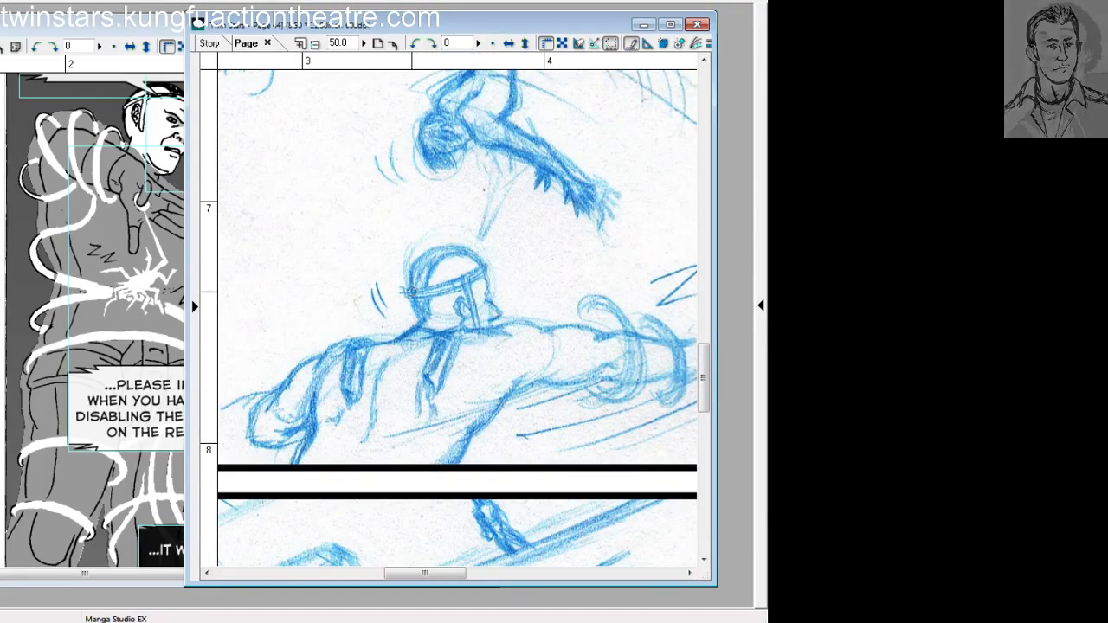
{"action": "left_click_drag", "start_coordinate": [409, 286], "coordinate": [481, 257]}
{"action": "key", "text": "ctrl+z"}
{"action": "key", "text": "ctrl+z"}
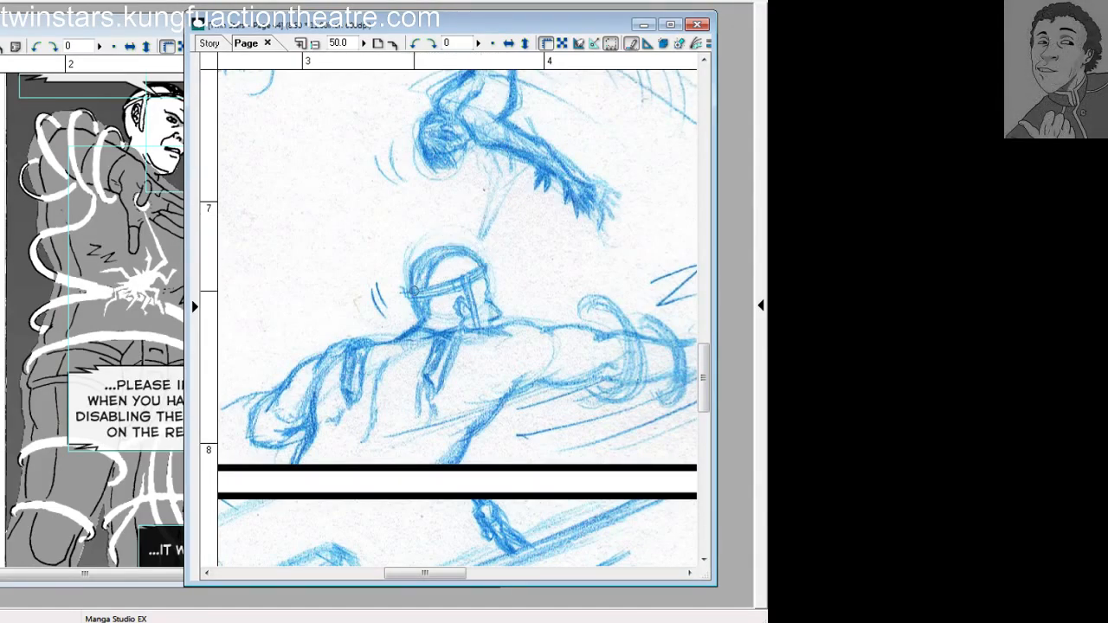
{"action": "left_click_drag", "start_coordinate": [409, 289], "coordinate": [480, 259]}
{"action": "key", "text": "ctrl+z"}
{"action": "mouse_move", "coordinate": [409, 289]}
{"action": "left_mouse_down"}
{"action": "mouse_move", "coordinate": [477, 251]}
{"action": "mouse_move", "coordinate": [477, 269]}
{"action": "mouse_move", "coordinate": [431, 258]}
{"action": "mouse_move", "coordinate": [459, 246]}
{"action": "left_mouse_up"}
{"action": "key", "text": "ctrl+z"}
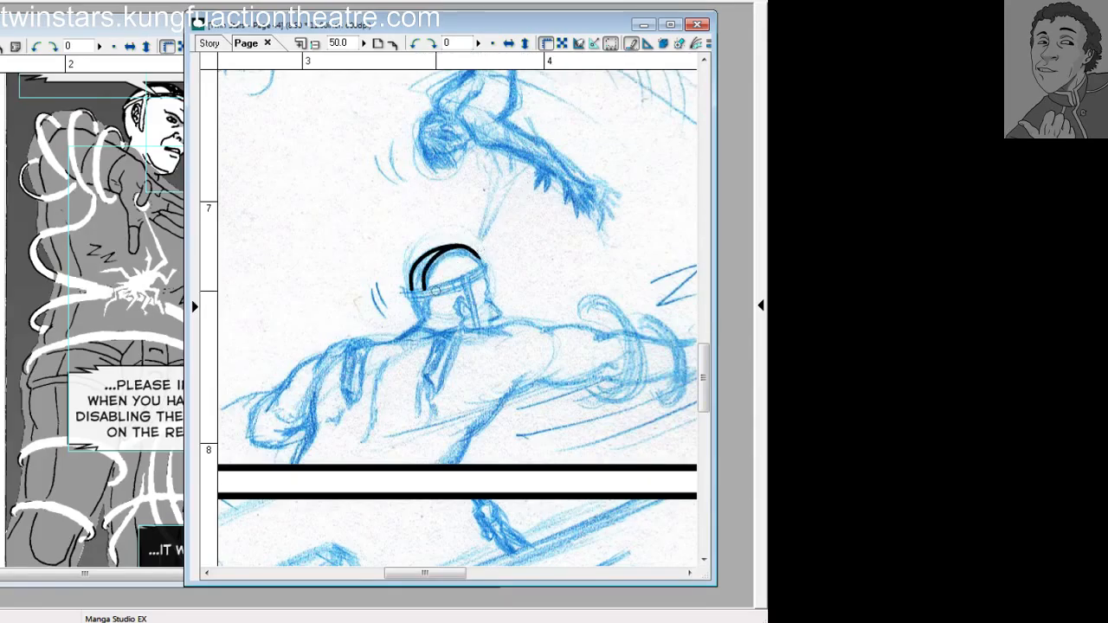
Ink the upper and lower edges of the headband around the lower figure's headgear, redrawing them until they follow the pencils.
{"action": "left_click_drag", "start_coordinate": [410, 293], "coordinate": [490, 262]}
{"action": "key", "text": "ctrl+z"}
{"action": "left_click_drag", "start_coordinate": [409, 293], "coordinate": [489, 265]}
{"action": "key", "text": "ctrl+z"}
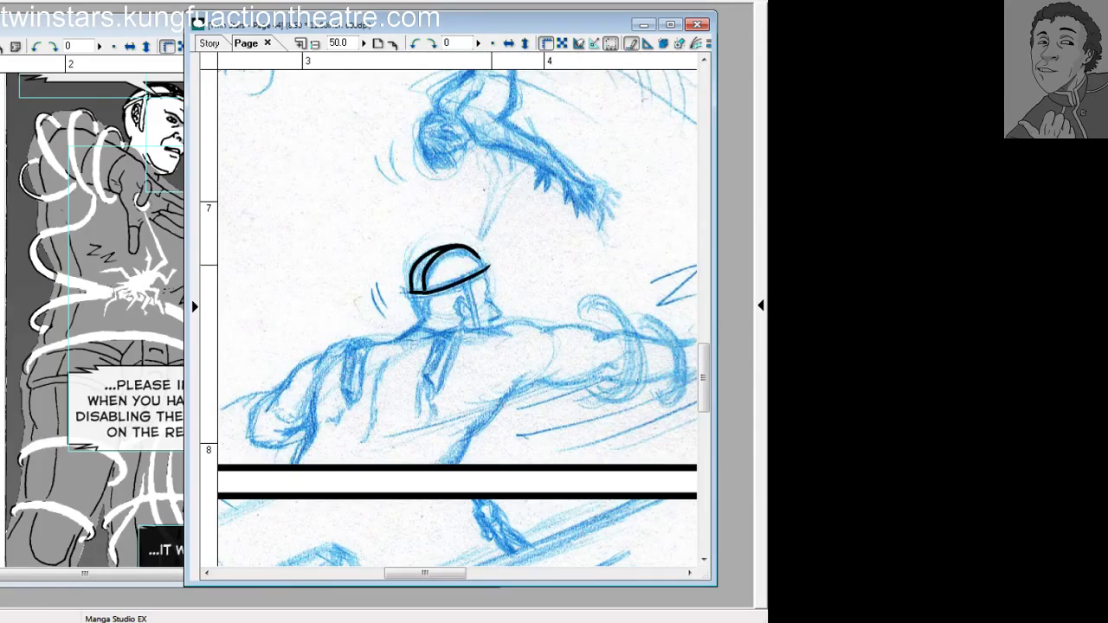
{"action": "key", "text": "ctrl+z"}
{"action": "left_click_drag", "start_coordinate": [409, 293], "coordinate": [487, 265]}
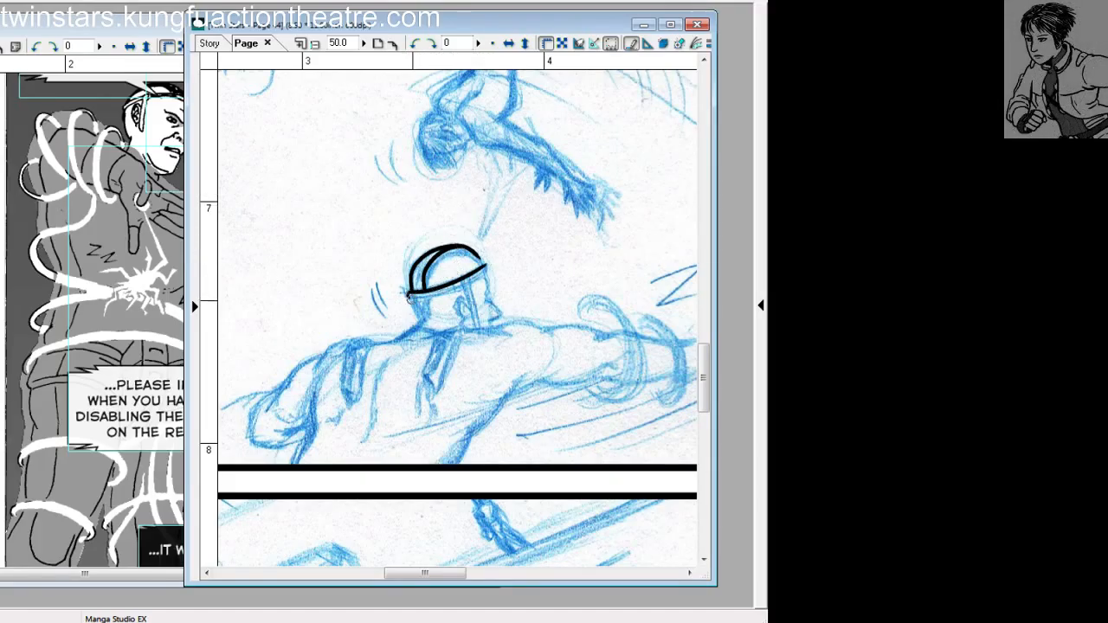
{"action": "mouse_move", "coordinate": [412, 292]}
{"action": "left_mouse_down"}
{"action": "mouse_move", "coordinate": [487, 272]}
{"action": "mouse_move", "coordinate": [476, 283]}
{"action": "left_mouse_up"}
{"action": "key", "text": "ctrl+z"}
{"action": "key", "text": "ctrl+z"}
{"action": "key", "text": "ctrl+z"}
{"action": "left_click_drag", "start_coordinate": [409, 301], "coordinate": [489, 273]}
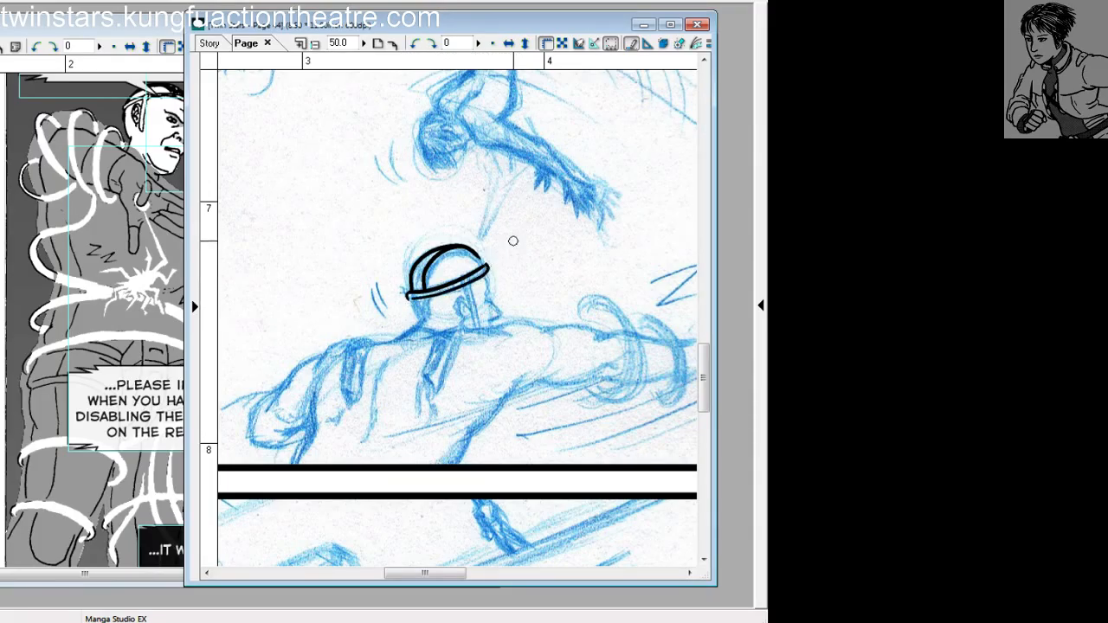
{"action": "key", "text": "ctrl+z"}
{"action": "left_click_drag", "start_coordinate": [410, 300], "coordinate": [487, 273]}
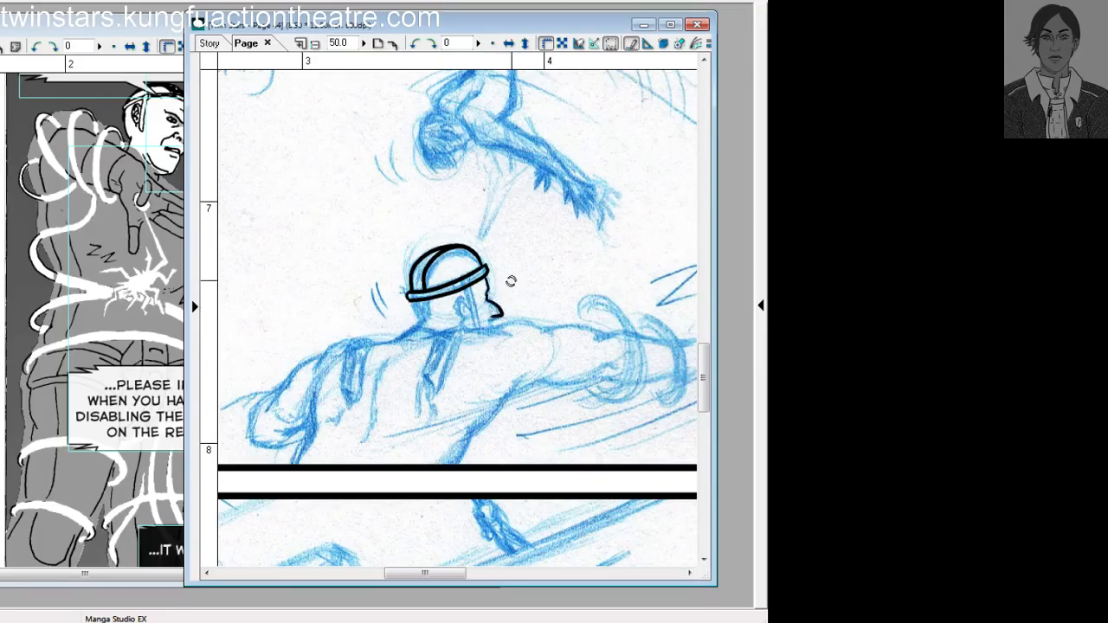
Ink the headgear figure's face profile, the vertical side strap, the ear and the back of the head.
{"action": "key", "text": "ctrl+z"}
{"action": "mouse_move", "coordinate": [519, 24]}
{"action": "left_mouse_down"}
{"action": "mouse_move", "coordinate": [545, 17]}
{"action": "mouse_move", "coordinate": [534, 22]}
{"action": "left_mouse_up"}
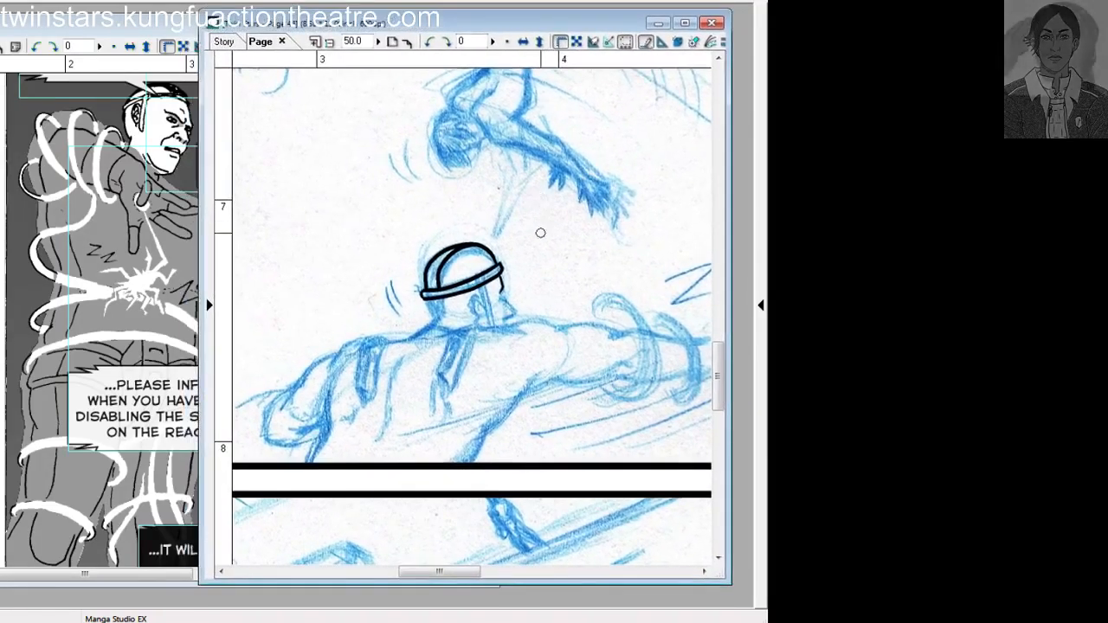
{"action": "mouse_move", "coordinate": [502, 289]}
{"action": "left_mouse_down"}
{"action": "mouse_move", "coordinate": [517, 308]}
{"action": "mouse_move", "coordinate": [493, 309]}
{"action": "mouse_move", "coordinate": [496, 323]}
{"action": "left_mouse_up"}
{"action": "key", "text": "ctrl+z"}
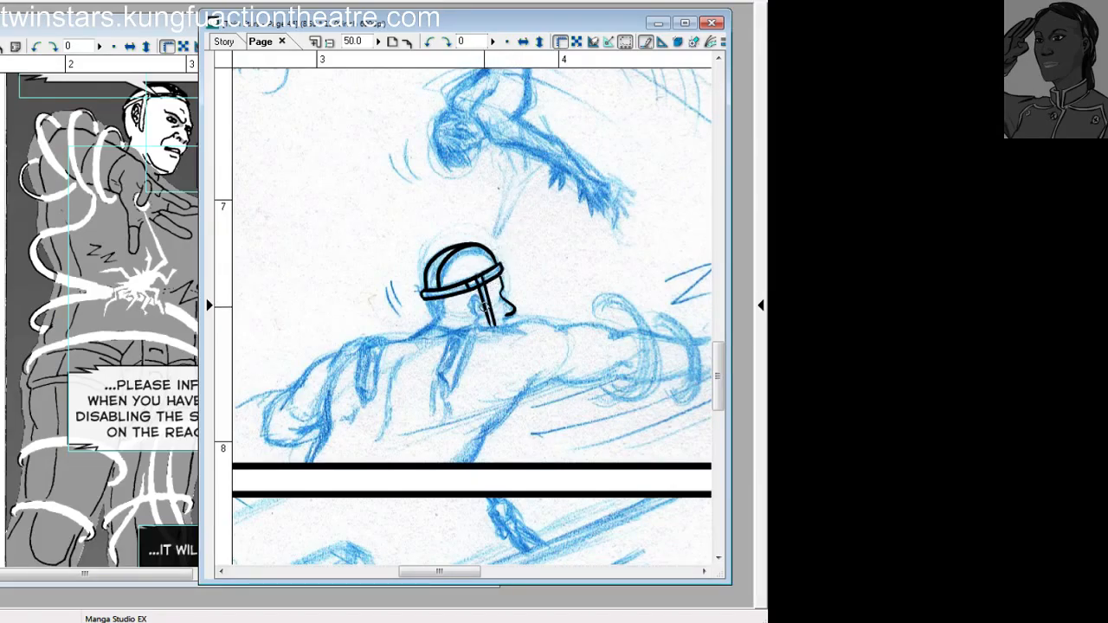
{"action": "mouse_move", "coordinate": [478, 293]}
{"action": "left_mouse_down"}
{"action": "mouse_move", "coordinate": [490, 311]}
{"action": "mouse_move", "coordinate": [479, 308]}
{"action": "left_mouse_up"}
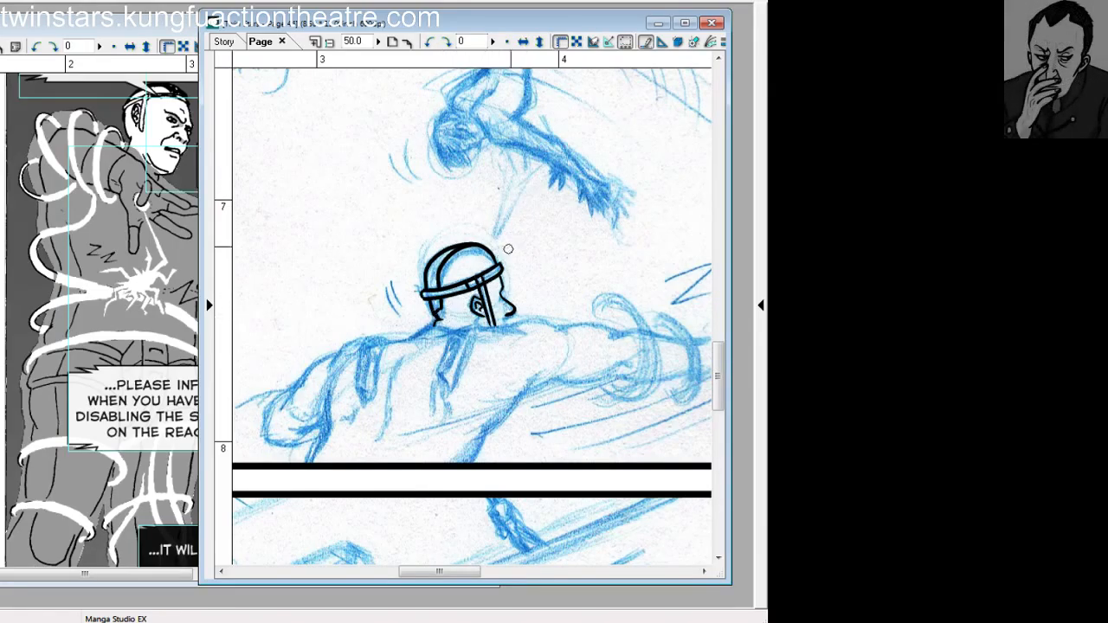
Add motion lines behind the figure's head, and ink the neck and shoulder line with the hanging shoulder strap.
{"action": "left_click_drag", "start_coordinate": [403, 278], "coordinate": [405, 302]}
{"action": "left_click_drag", "start_coordinate": [409, 338], "coordinate": [440, 327]}
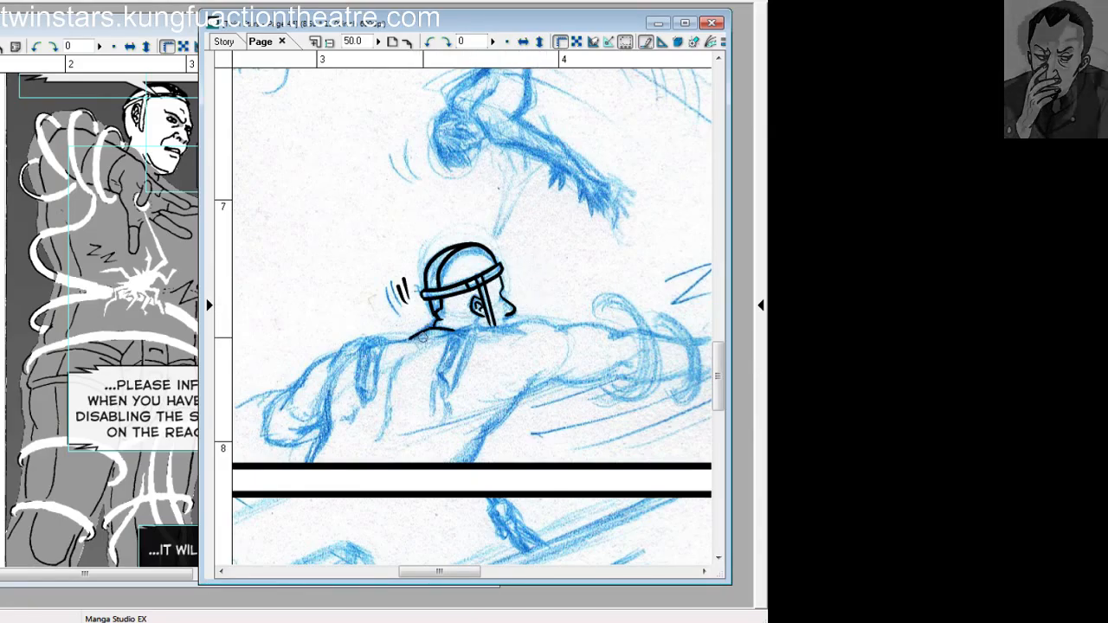
{"action": "mouse_move", "coordinate": [389, 343]}
{"action": "left_mouse_down"}
{"action": "mouse_move", "coordinate": [428, 334]}
{"action": "mouse_move", "coordinate": [359, 388]}
{"action": "mouse_move", "coordinate": [360, 351]}
{"action": "mouse_move", "coordinate": [367, 407]}
{"action": "left_mouse_up"}
{"action": "key", "text": "ctrl+z"}
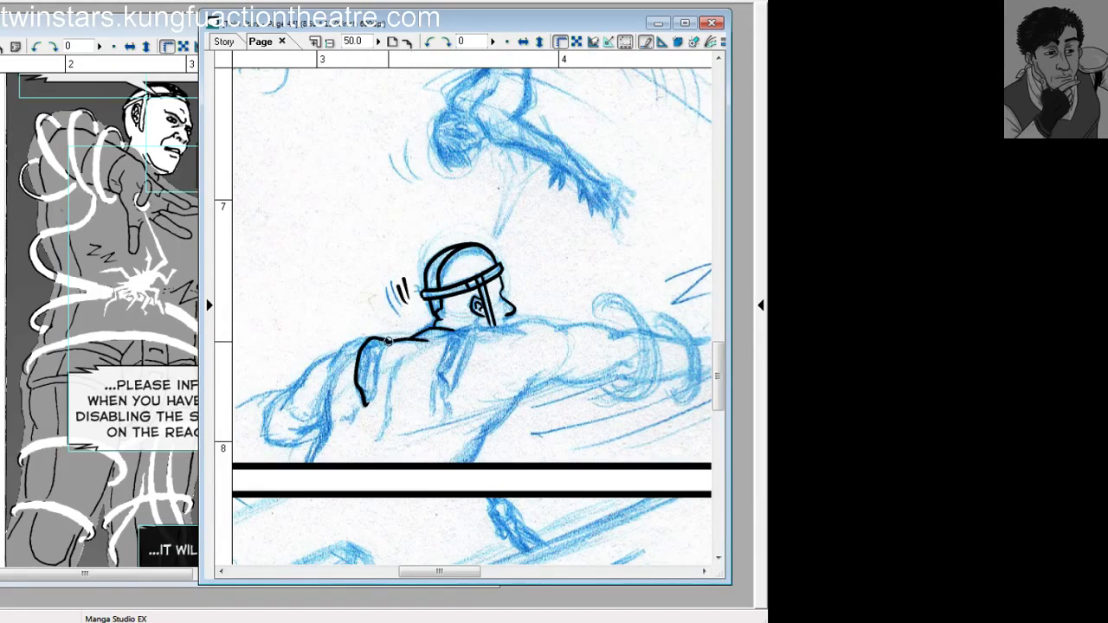
{"action": "left_click_drag", "start_coordinate": [377, 368], "coordinate": [367, 403]}
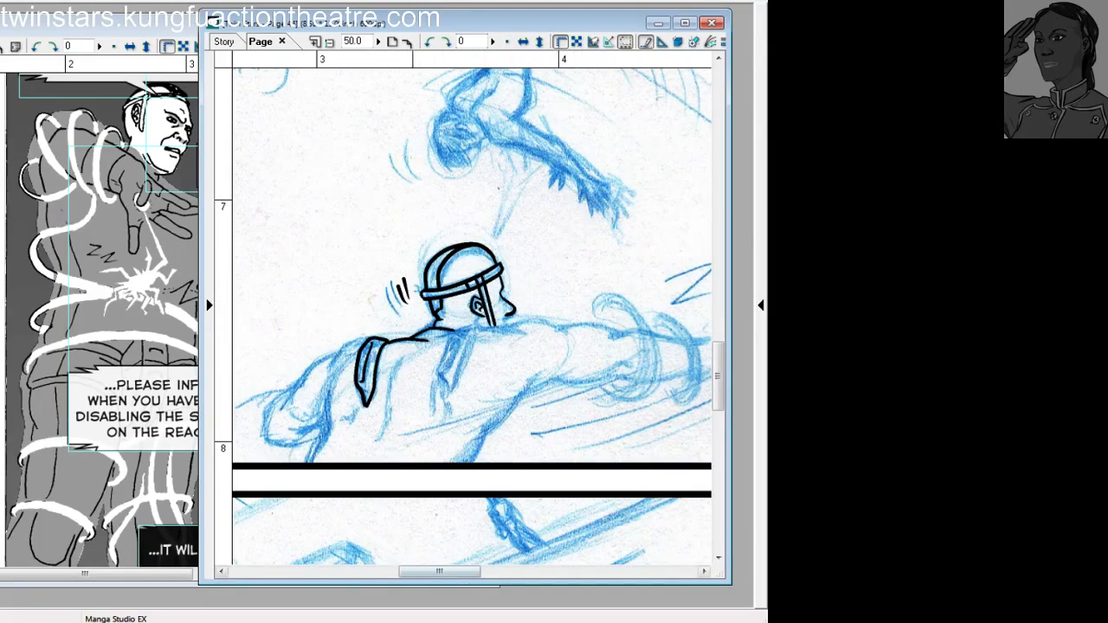
Ink the outline of the figure's rear shoulder and bent arm down to the elbow, redoing stray strokes.
{"action": "left_click", "coordinate": [222, 571]}
{"action": "left_click_drag", "start_coordinate": [381, 369], "coordinate": [412, 341]}
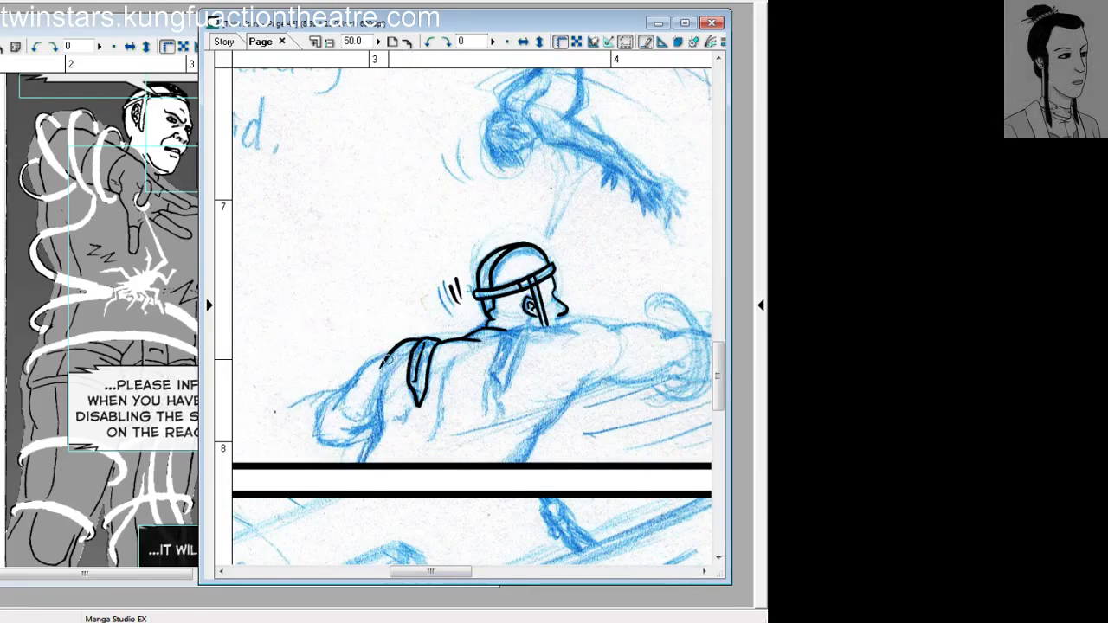
{"action": "left_click_drag", "start_coordinate": [390, 354], "coordinate": [337, 409]}
{"action": "key", "text": "ctrl+z"}
{"action": "mouse_move", "coordinate": [390, 353]}
{"action": "left_mouse_down"}
{"action": "mouse_move", "coordinate": [320, 430]}
{"action": "mouse_move", "coordinate": [327, 444]}
{"action": "mouse_move", "coordinate": [365, 437]}
{"action": "mouse_move", "coordinate": [320, 438]}
{"action": "mouse_move", "coordinate": [338, 446]}
{"action": "mouse_move", "coordinate": [381, 437]}
{"action": "left_mouse_up"}
{"action": "key", "text": "ctrl+z"}
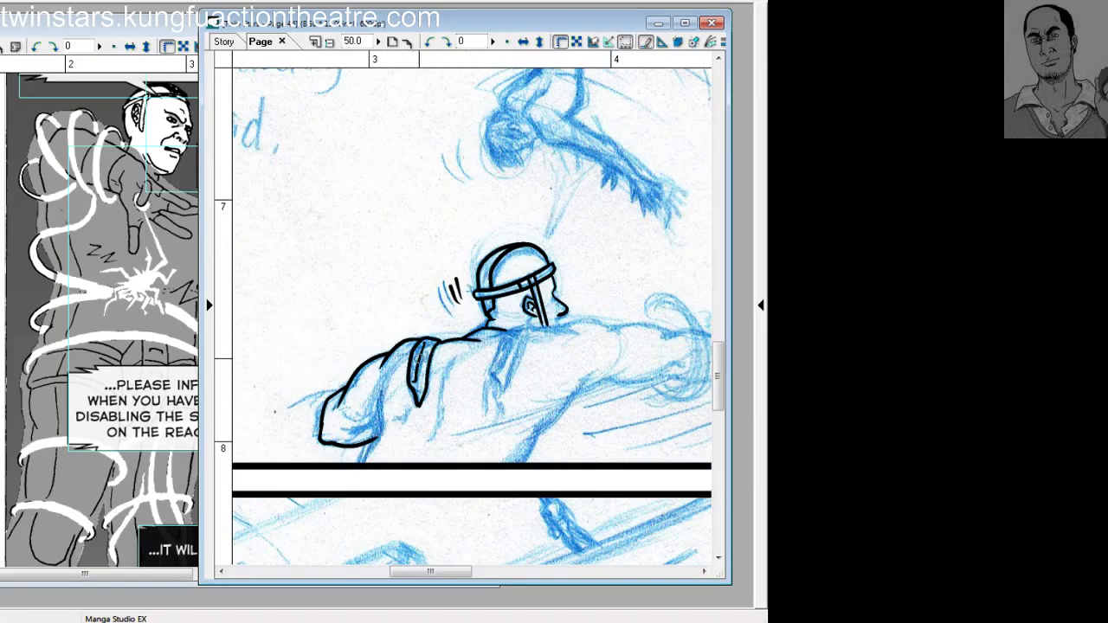
Ink the side of the torso from the armpit down to the panel's lower border, redoing the line until it follows the pencils.
{"action": "key", "text": "ctrl+z"}
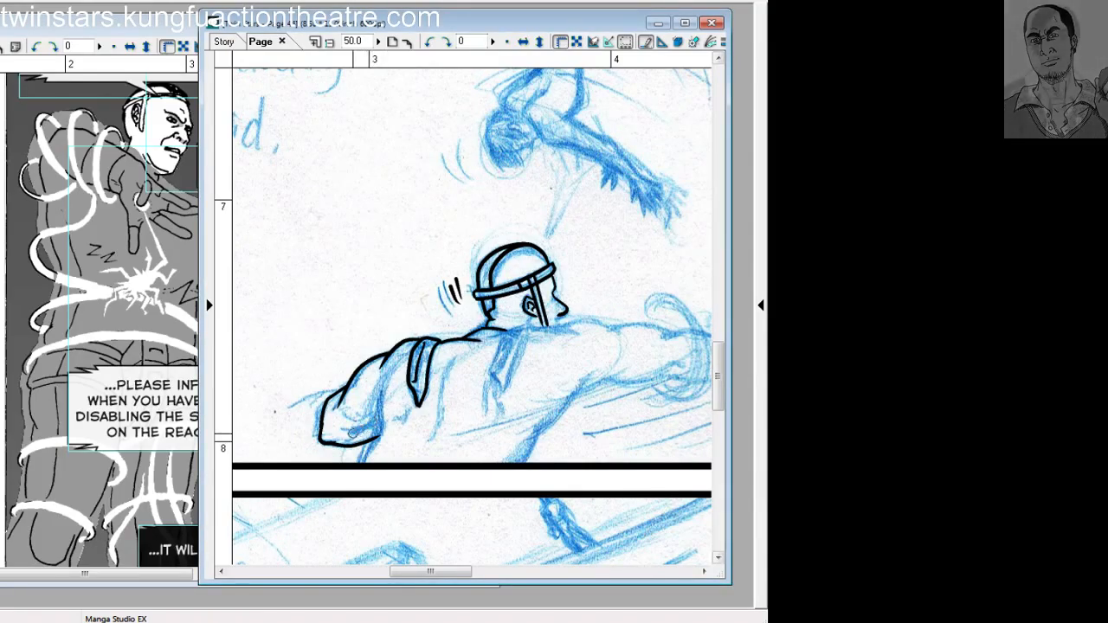
{"action": "mouse_move", "coordinate": [344, 435]}
{"action": "left_mouse_down"}
{"action": "mouse_move", "coordinate": [389, 427]}
{"action": "mouse_move", "coordinate": [361, 439]}
{"action": "mouse_move", "coordinate": [349, 430]}
{"action": "mouse_move", "coordinate": [387, 419]}
{"action": "mouse_move", "coordinate": [357, 436]}
{"action": "mouse_move", "coordinate": [383, 388]}
{"action": "mouse_move", "coordinate": [383, 435]}
{"action": "mouse_move", "coordinate": [363, 459]}
{"action": "left_mouse_up"}
{"action": "key", "text": "ctrl+z"}
{"action": "key", "text": "ctrl+z"}
{"action": "key", "text": "ctrl+z"}
{"action": "key", "text": "ctrl+z"}
{"action": "key", "text": "ctrl+z"}
{"action": "left_click_drag", "start_coordinate": [382, 387], "coordinate": [368, 459]}
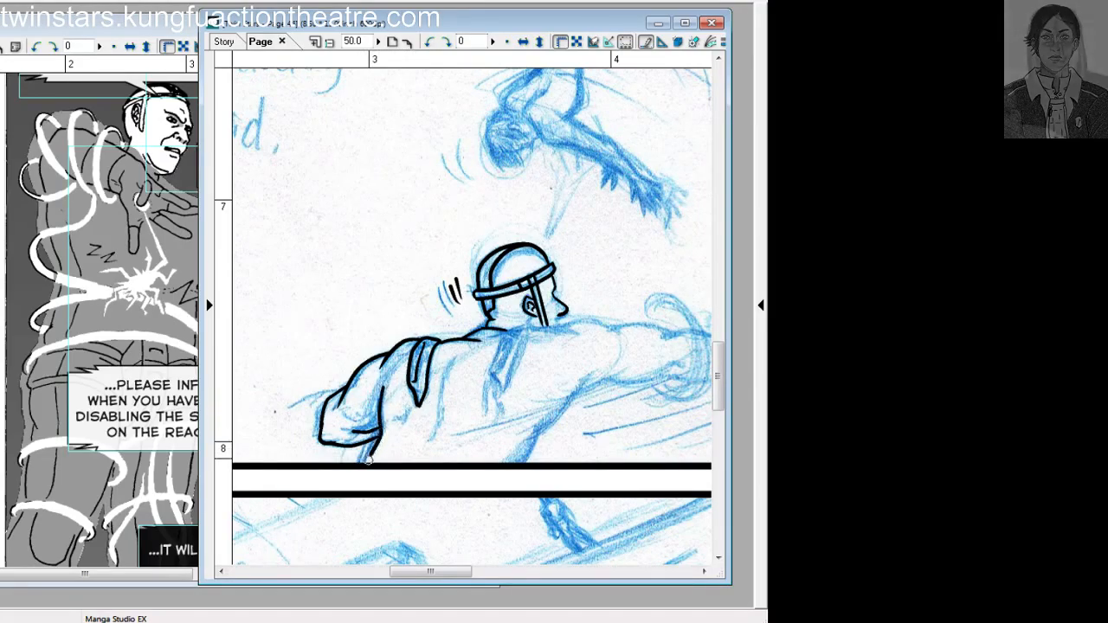
{"action": "left_click_drag", "start_coordinate": [431, 571], "coordinate": [449, 571]}
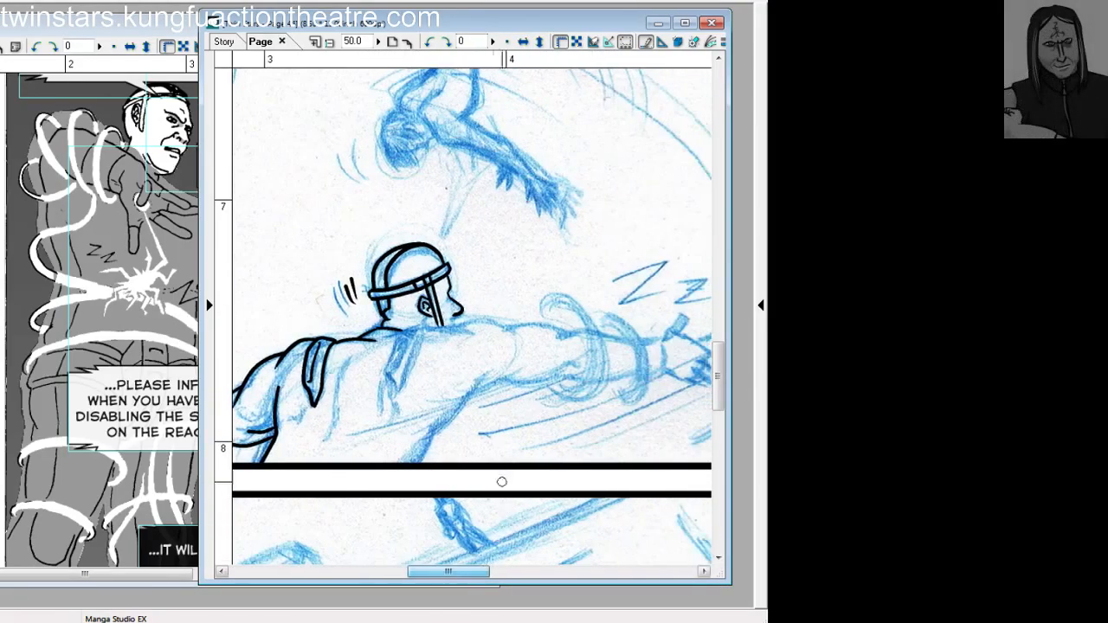
{"action": "key", "text": "ctrl+z"}
{"action": "left_click_drag", "start_coordinate": [279, 387], "coordinate": [263, 468]}
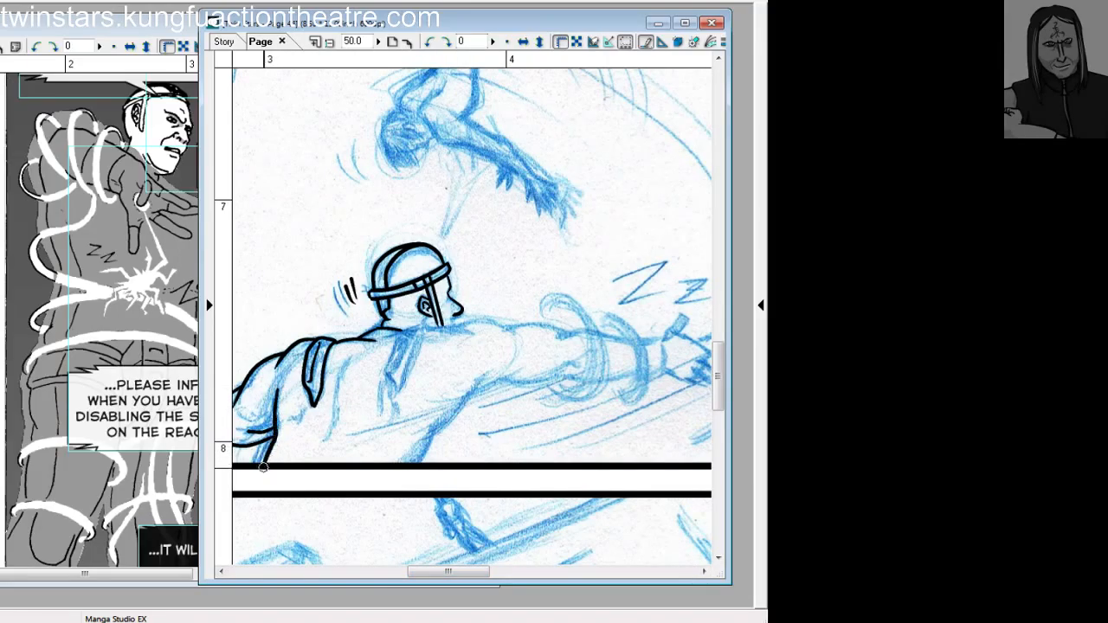
{"action": "key", "text": "ctrl+z"}
{"action": "left_click_drag", "start_coordinate": [280, 387], "coordinate": [264, 464]}
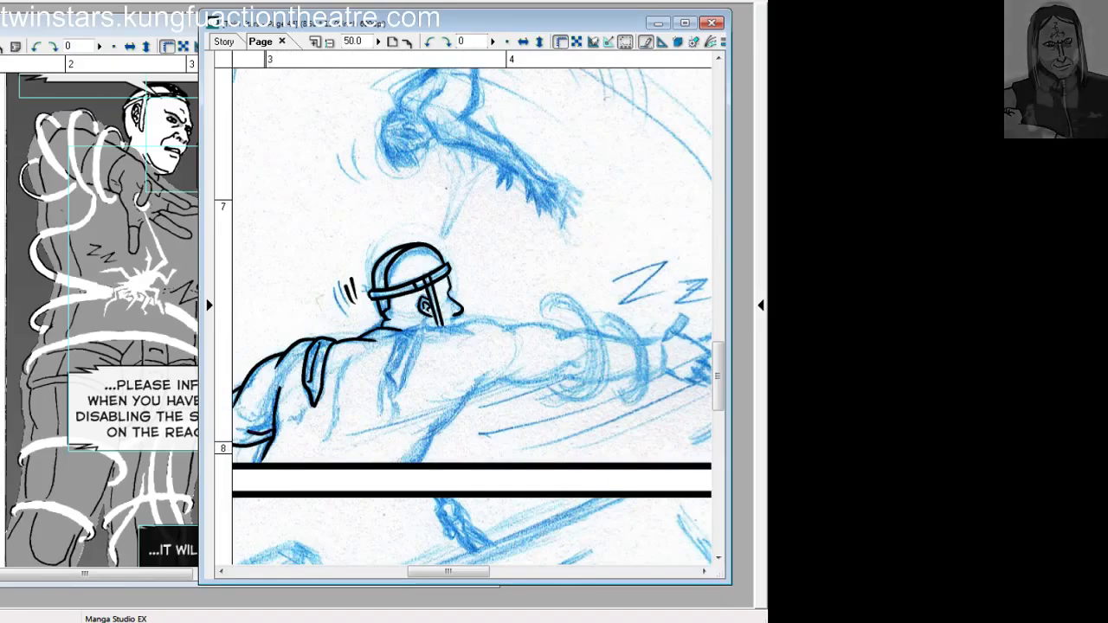
Redraw the short curved lines along the underside of the bent arm where it meets the torso.
{"action": "key", "text": "ctrl+z"}
{"action": "left_click_drag", "start_coordinate": [235, 448], "coordinate": [270, 439]}
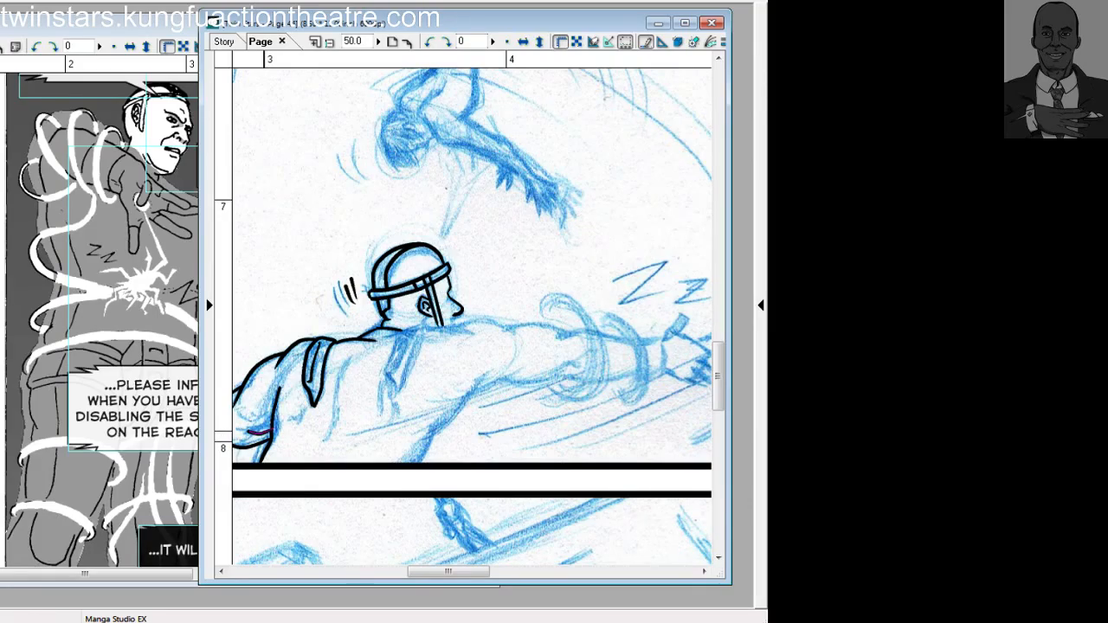
{"action": "key", "text": "ctrl+z"}
{"action": "left_click_drag", "start_coordinate": [246, 435], "coordinate": [271, 433]}
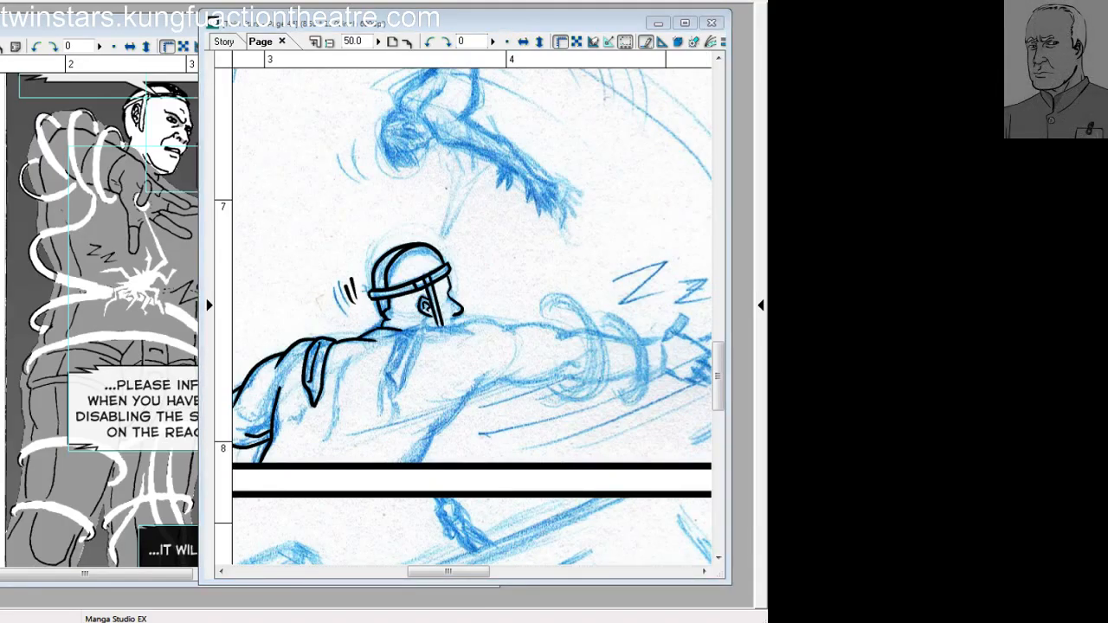
Ink the second hanging strap below the figure's neck and check the lower part of the finished reference page.
{"action": "left_click_drag", "start_coordinate": [449, 572], "coordinate": [448, 571]}
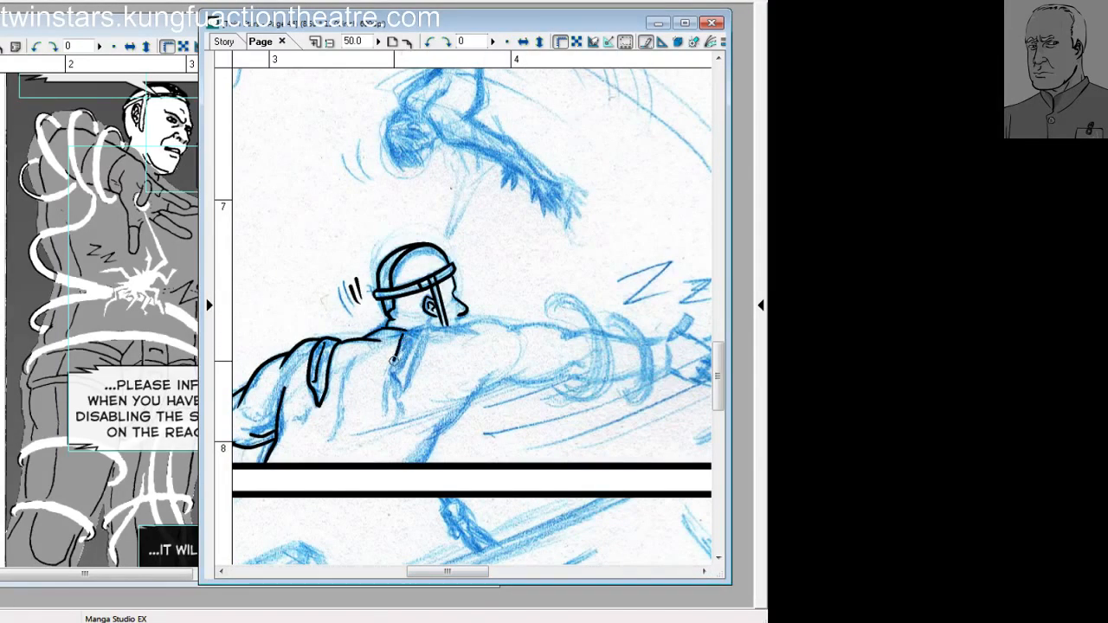
{"action": "mouse_move", "coordinate": [407, 331]}
{"action": "left_mouse_down"}
{"action": "mouse_move", "coordinate": [389, 375]}
{"action": "mouse_move", "coordinate": [403, 400]}
{"action": "mouse_move", "coordinate": [427, 334]}
{"action": "left_mouse_up"}
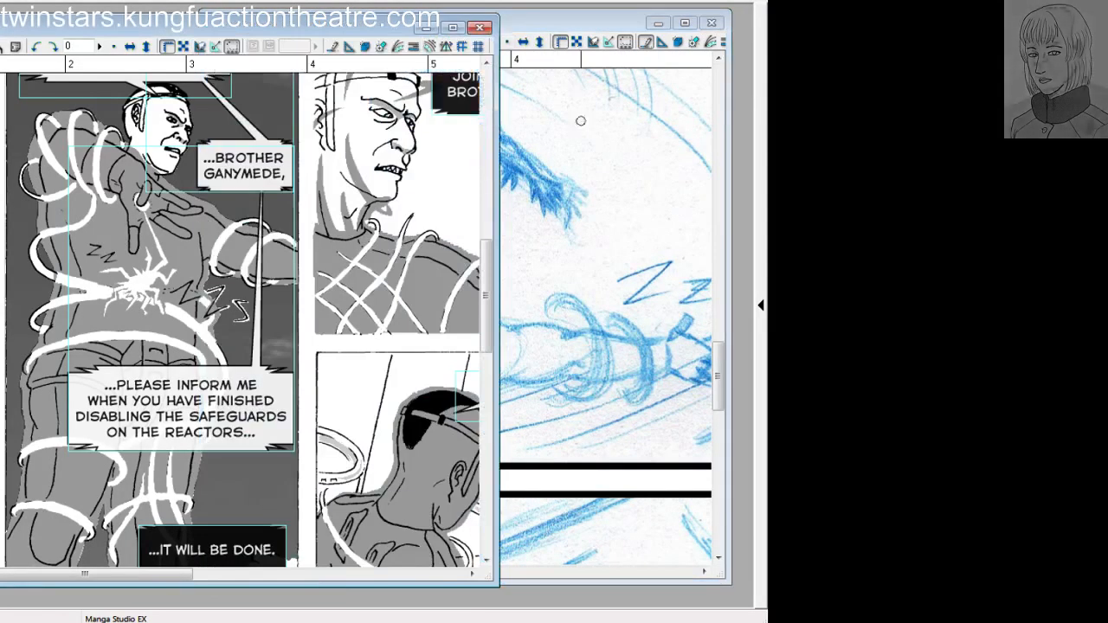
{"action": "scroll", "coordinate": [249, 320], "scroll_direction": "down", "scroll_amount": 5}
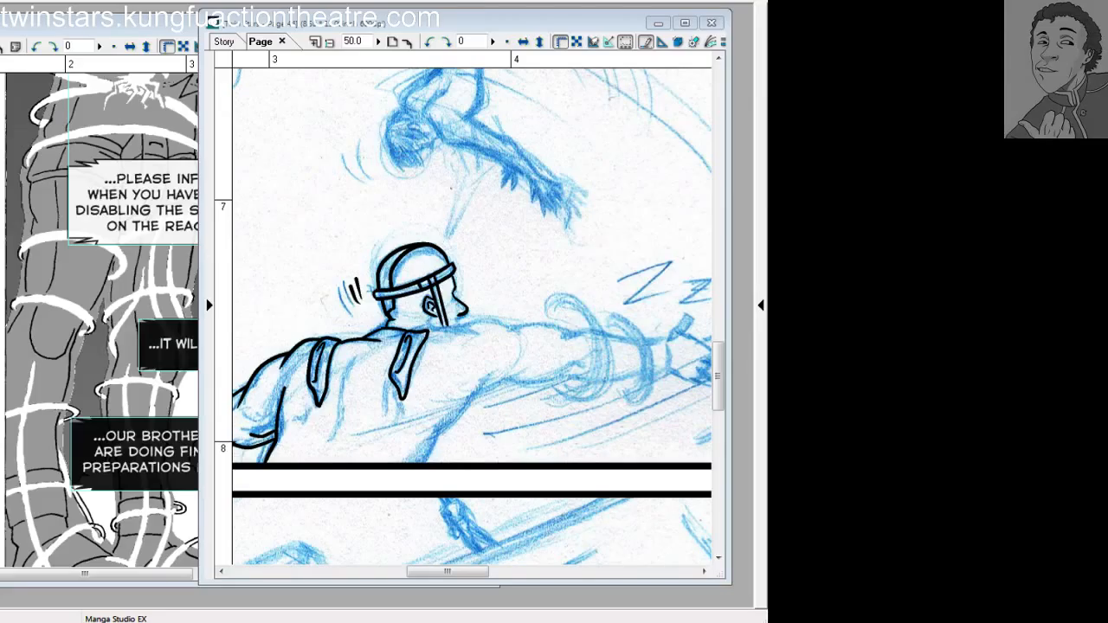
{"action": "left_click", "coordinate": [583, 502]}
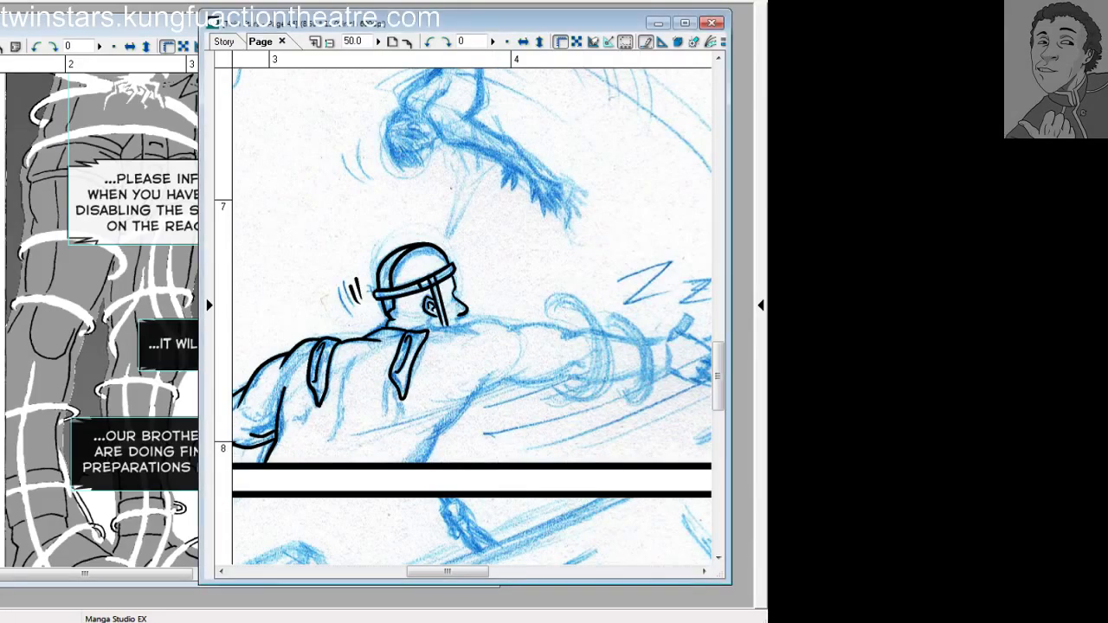